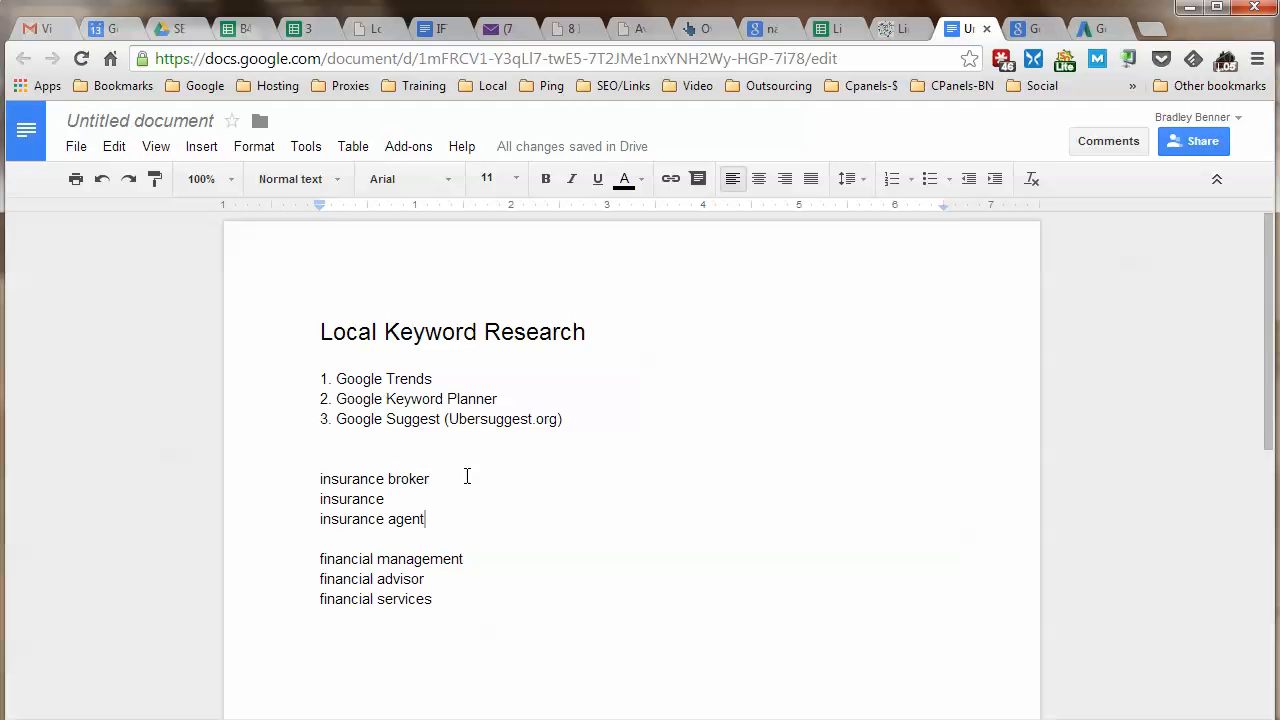
pyautogui.moveTo(318, 479); pyautogui.dragTo(435, 479)
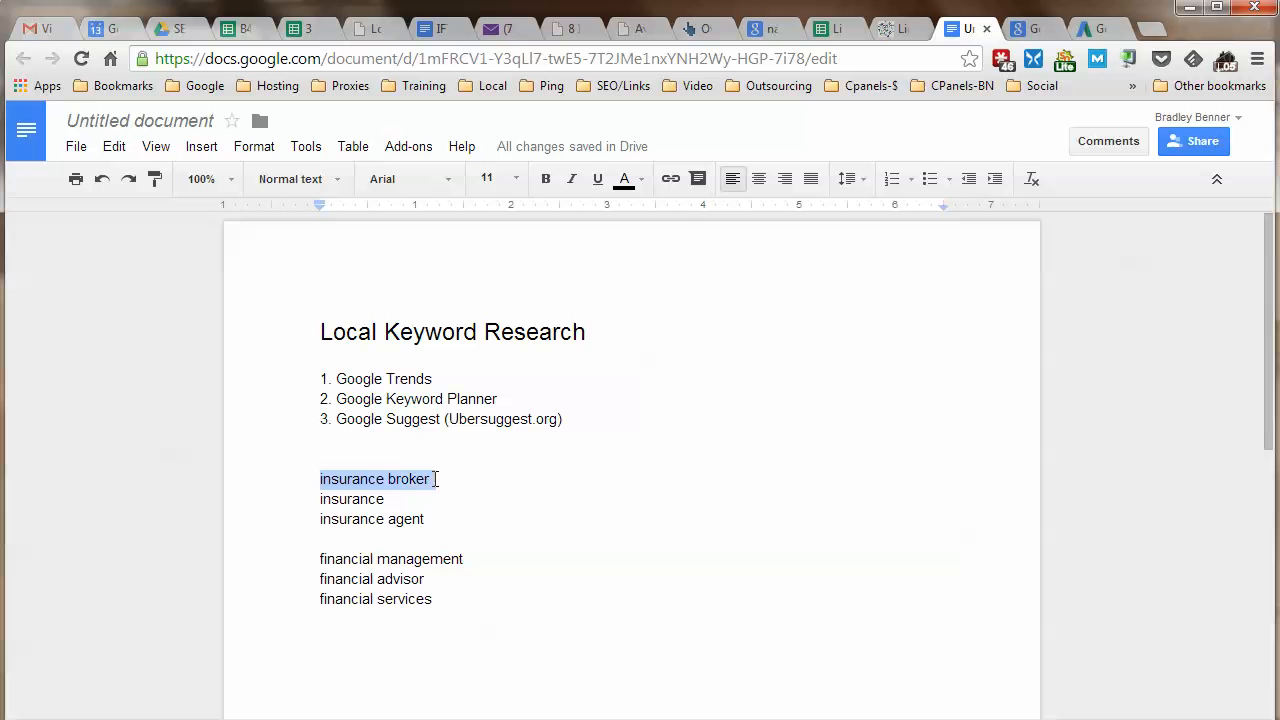
pyautogui.click(520, 517)
pyautogui.click(321, 557)
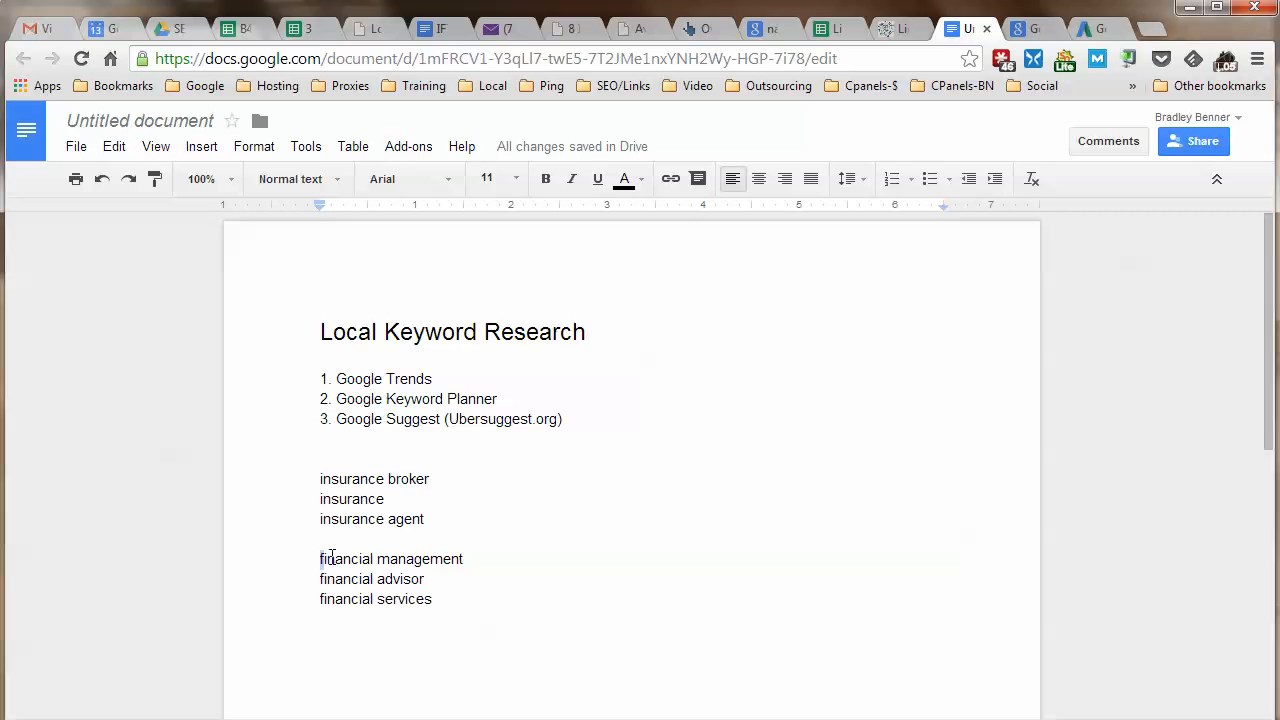
pyautogui.moveTo(332, 557); pyautogui.dragTo(494, 560)
pyautogui.click(549, 566)
pyautogui.hotkey('ctrl', 'shift', 'n')
# Copy 'insurance broker' from the notes and search it in a new incognito window.
pyautogui.moveTo(321, 478); pyautogui.dragTo(429, 472)
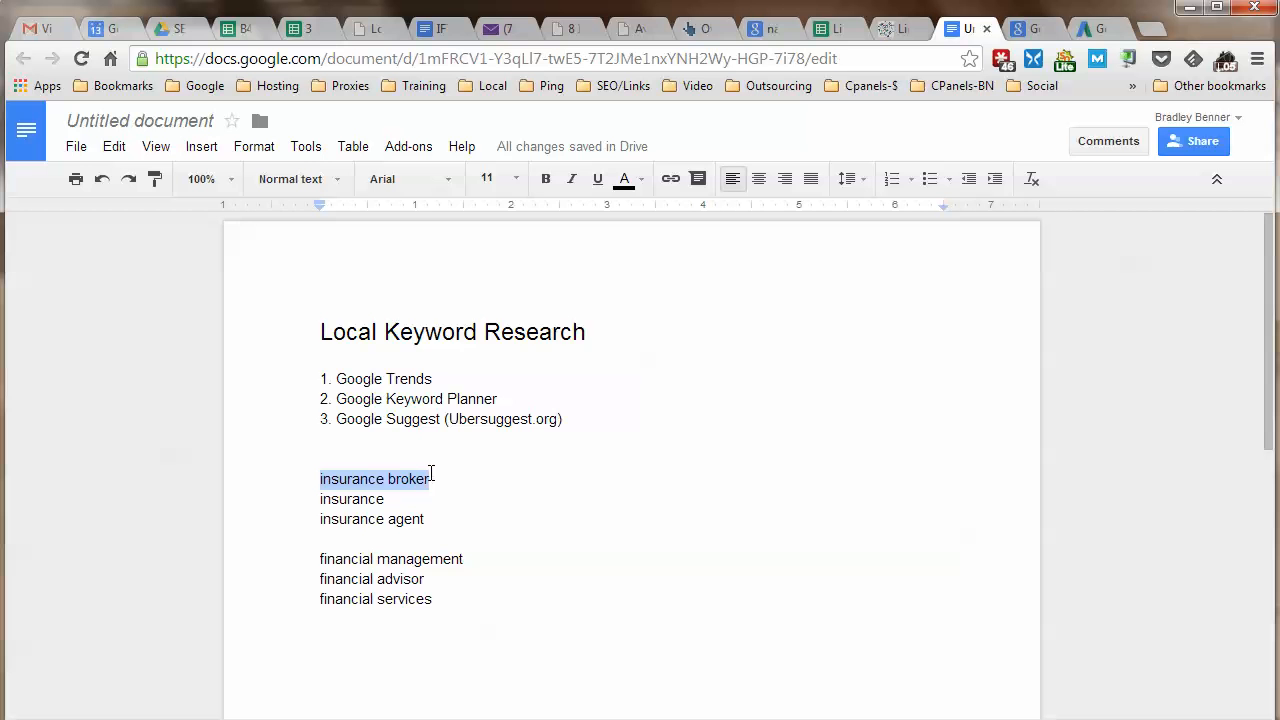
pyautogui.rightClick(429, 472)
pyautogui.click(486, 182)
pyautogui.hotkey('ctrl', 'shift', 'n')
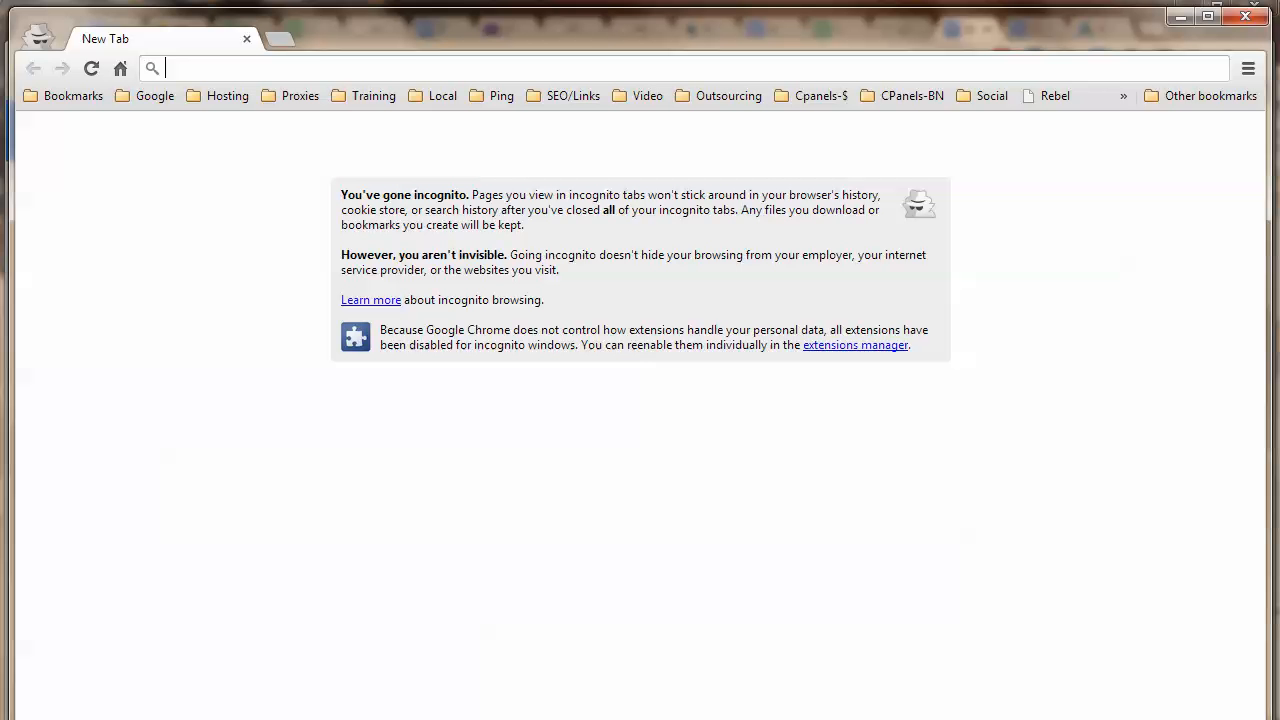
pyautogui.rightClick(311, 69)
pyautogui.click(366, 178)
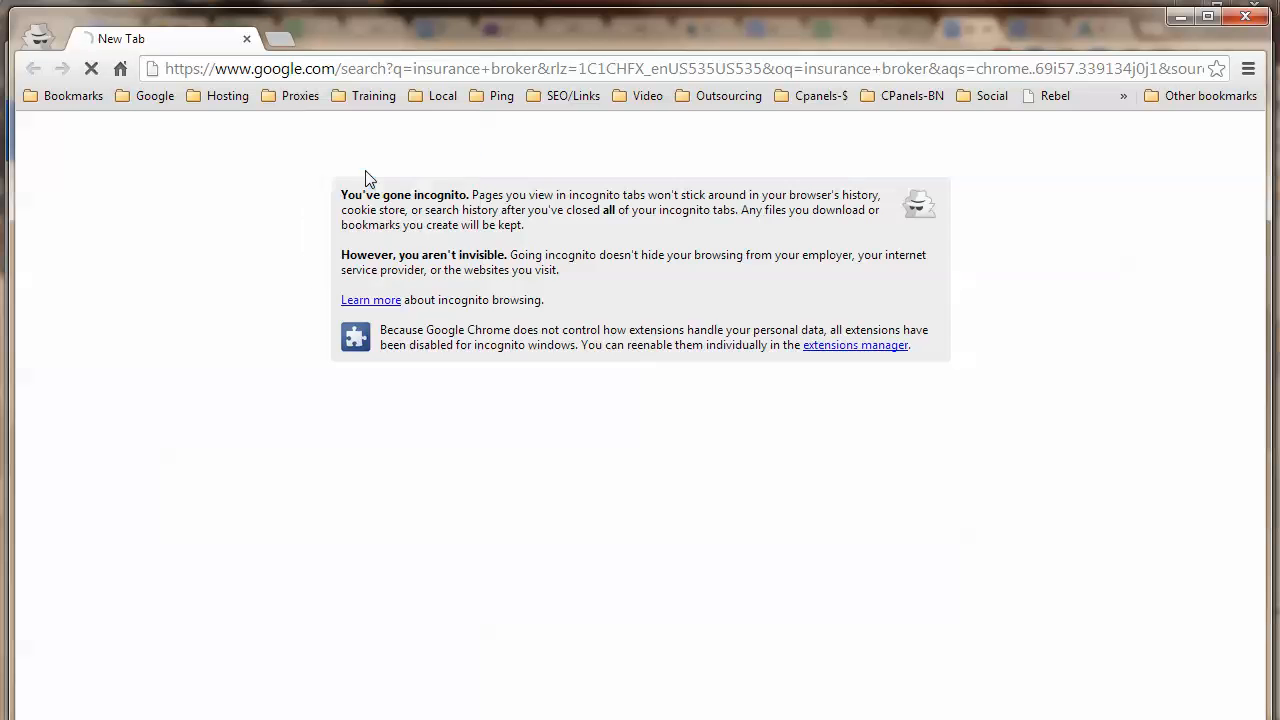
# Scroll through the roughly 46,800,000 insurance broker results, then return to the keyword notes.
pyautogui.scroll(-3, 663, 437)
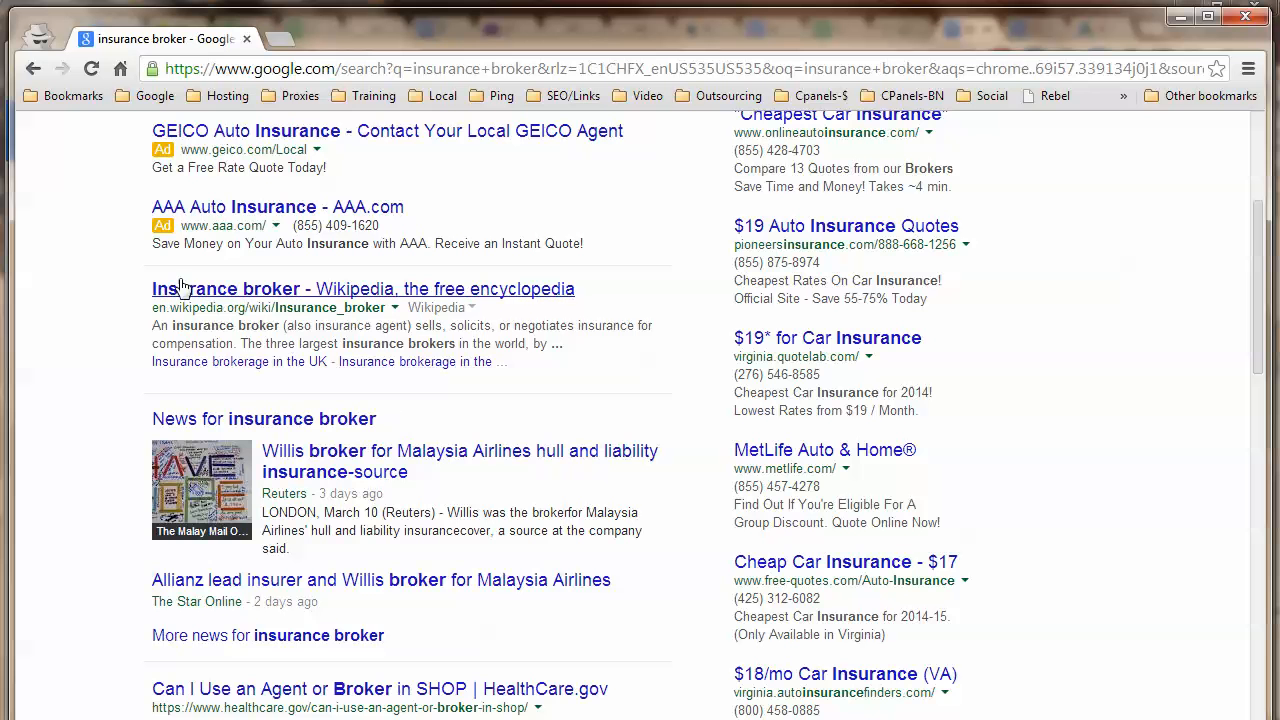
pyautogui.scroll(-1, 92, 508)
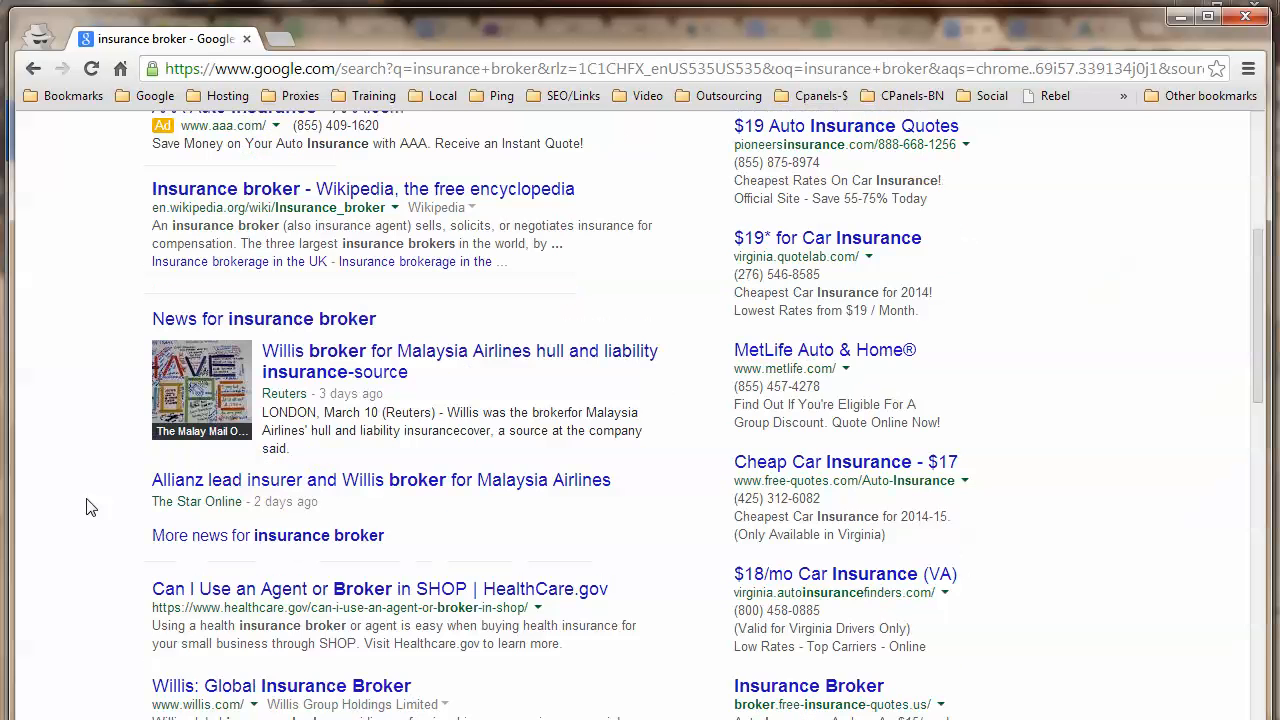
pyautogui.scroll(-2, 303, 401)
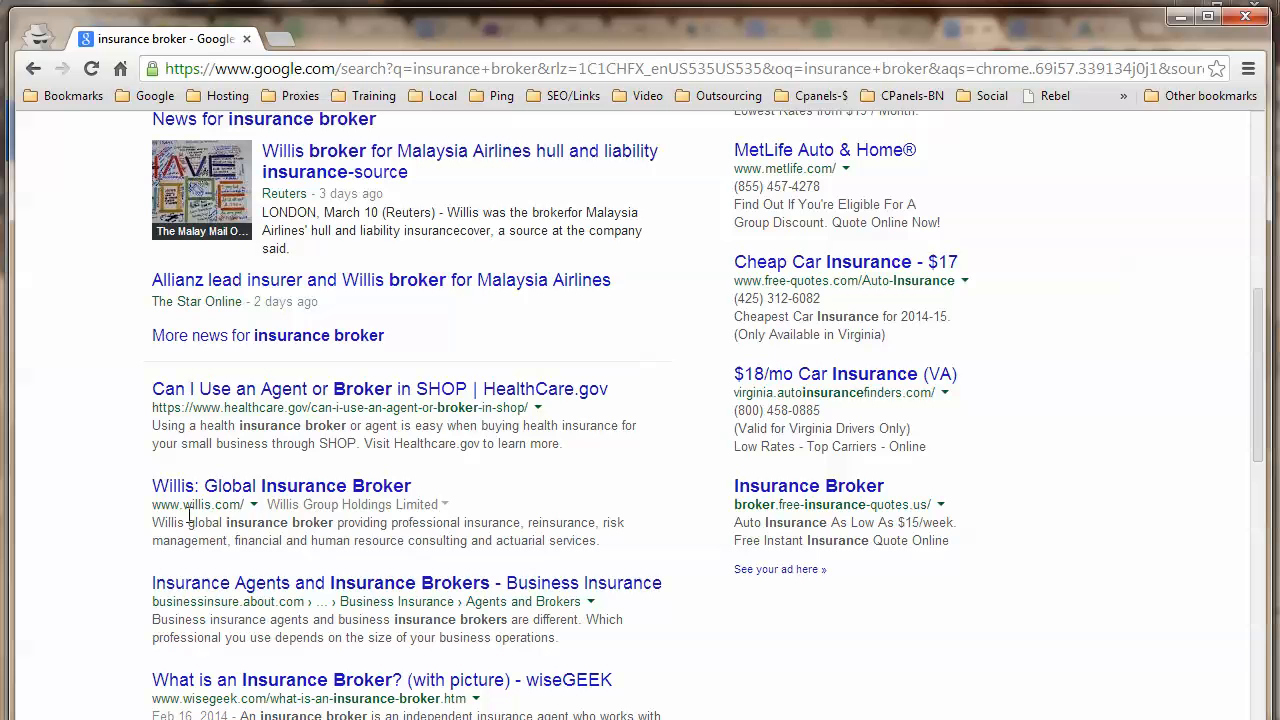
pyautogui.scroll(-1, 286, 612)
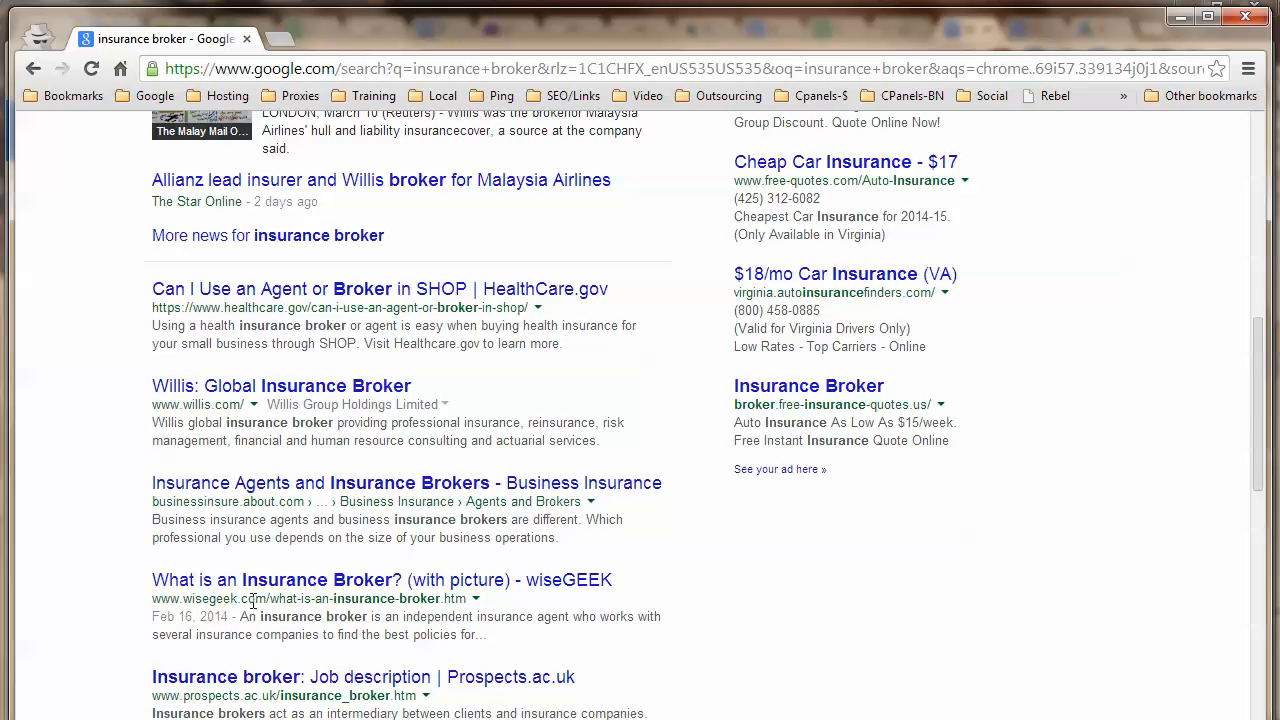
pyautogui.scroll(8, 283, 600)
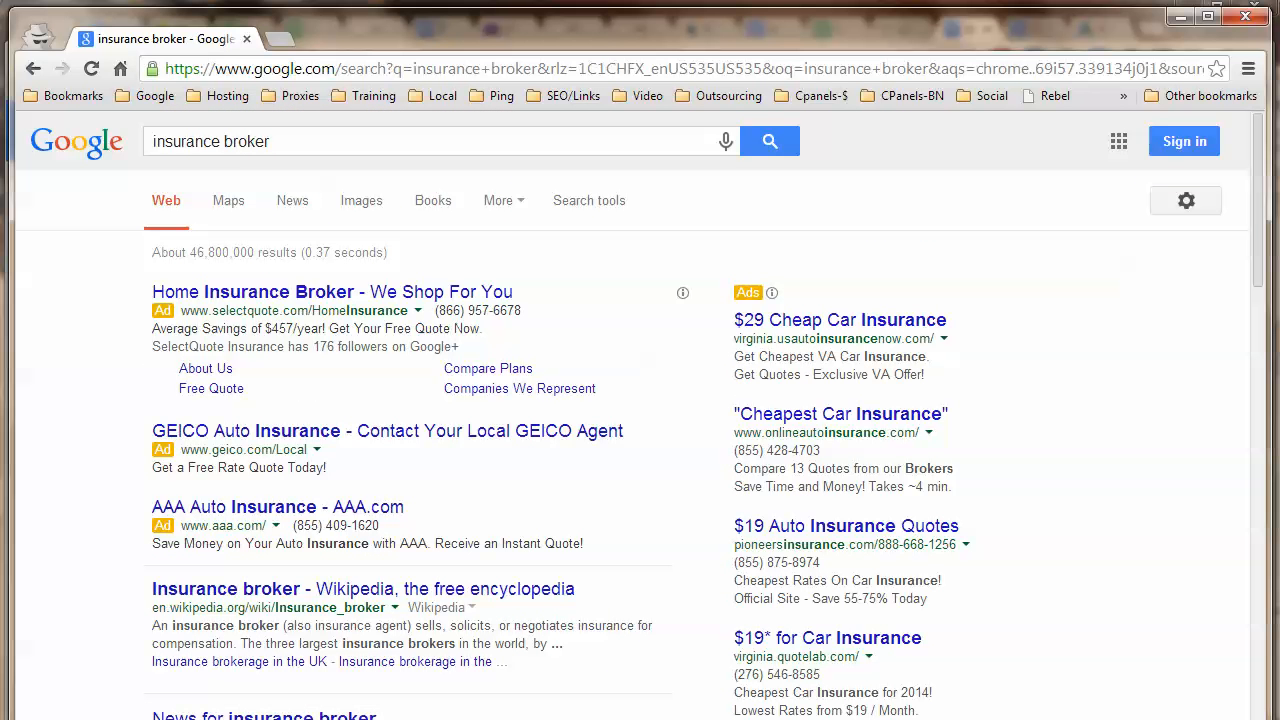
pyautogui.hotkey('alt', 'Tab')
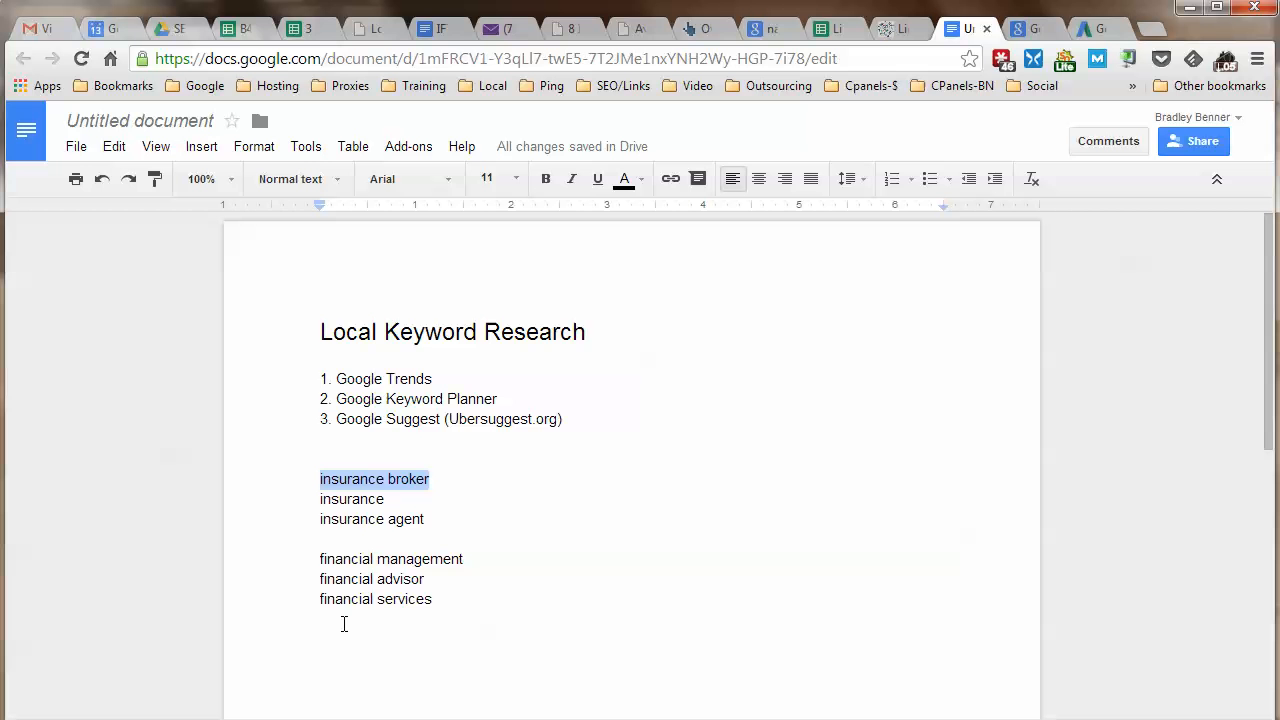
# Copy 'insurance' from the notes and search it in place of 'insurance broker' in the private window.
pyautogui.moveTo(319, 501); pyautogui.dragTo(384, 500)
pyautogui.rightClick(383, 499)
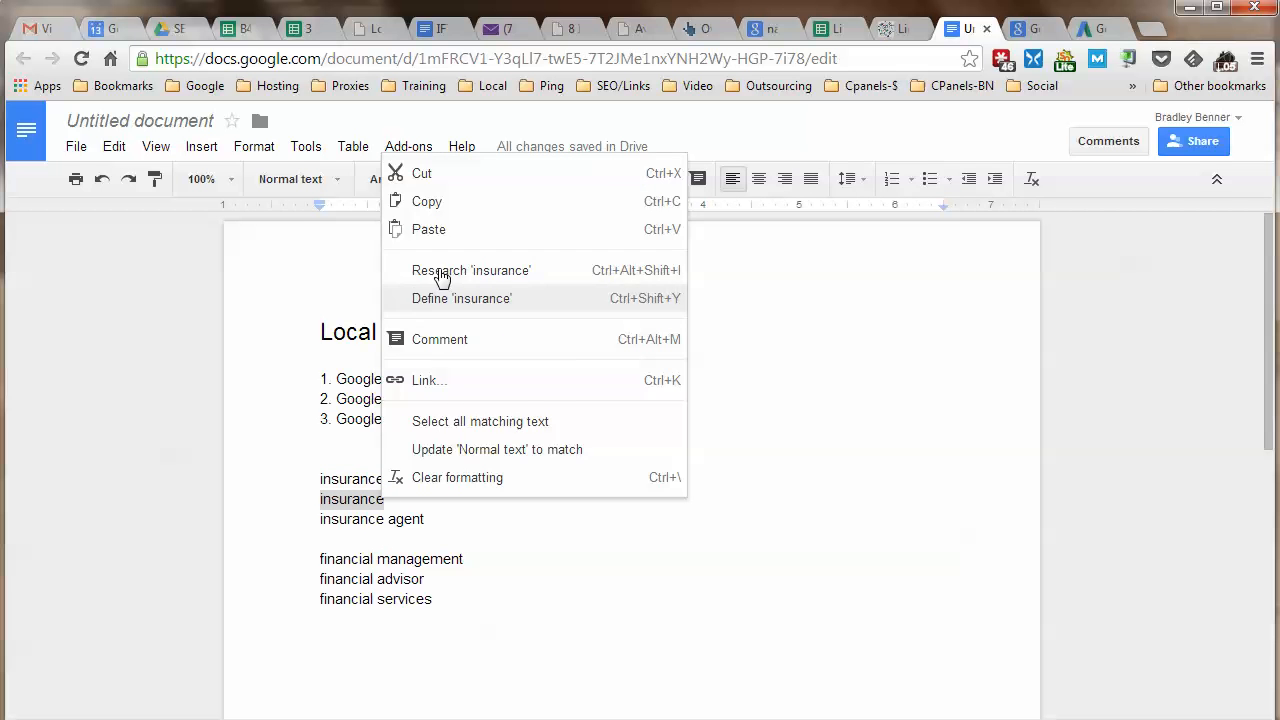
pyautogui.click(458, 207)
pyautogui.hotkey('alt', 'Tab')
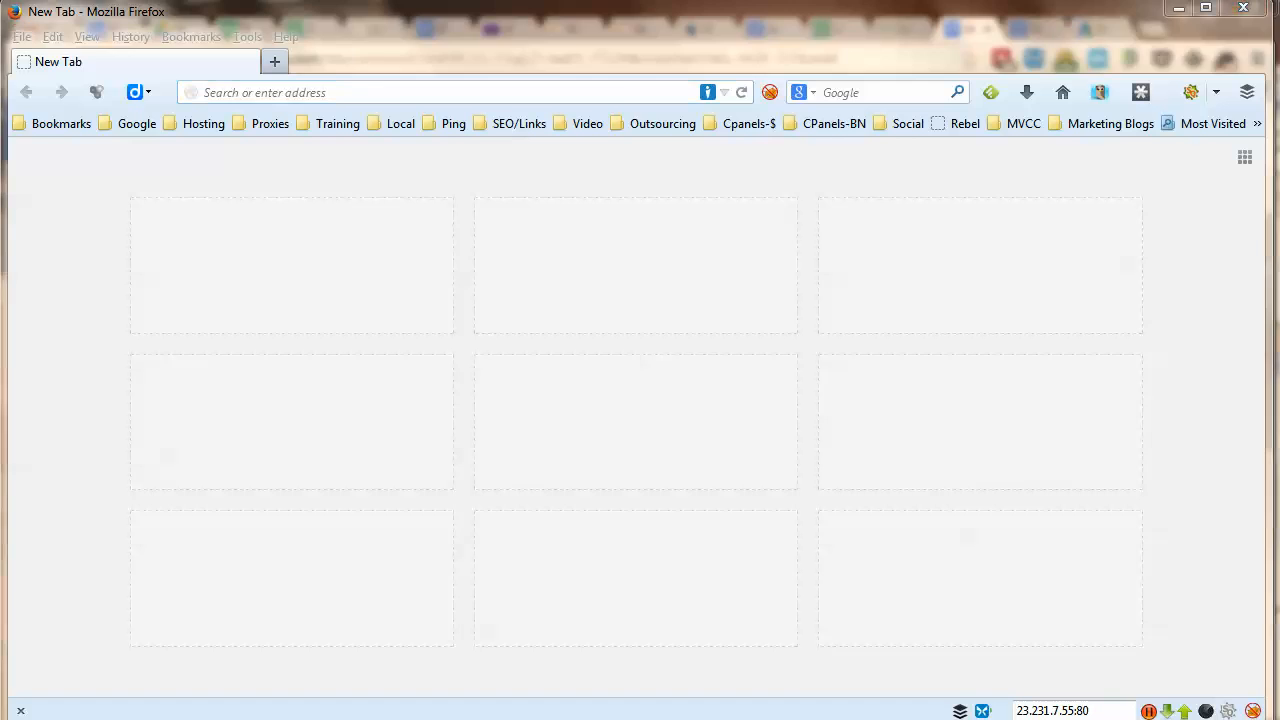
pyautogui.hotkey('alt', 'Tab')
pyautogui.moveTo(308, 141); pyautogui.dragTo(130, 141)
pyautogui.rightClick(258, 142)
pyautogui.click(325, 260)
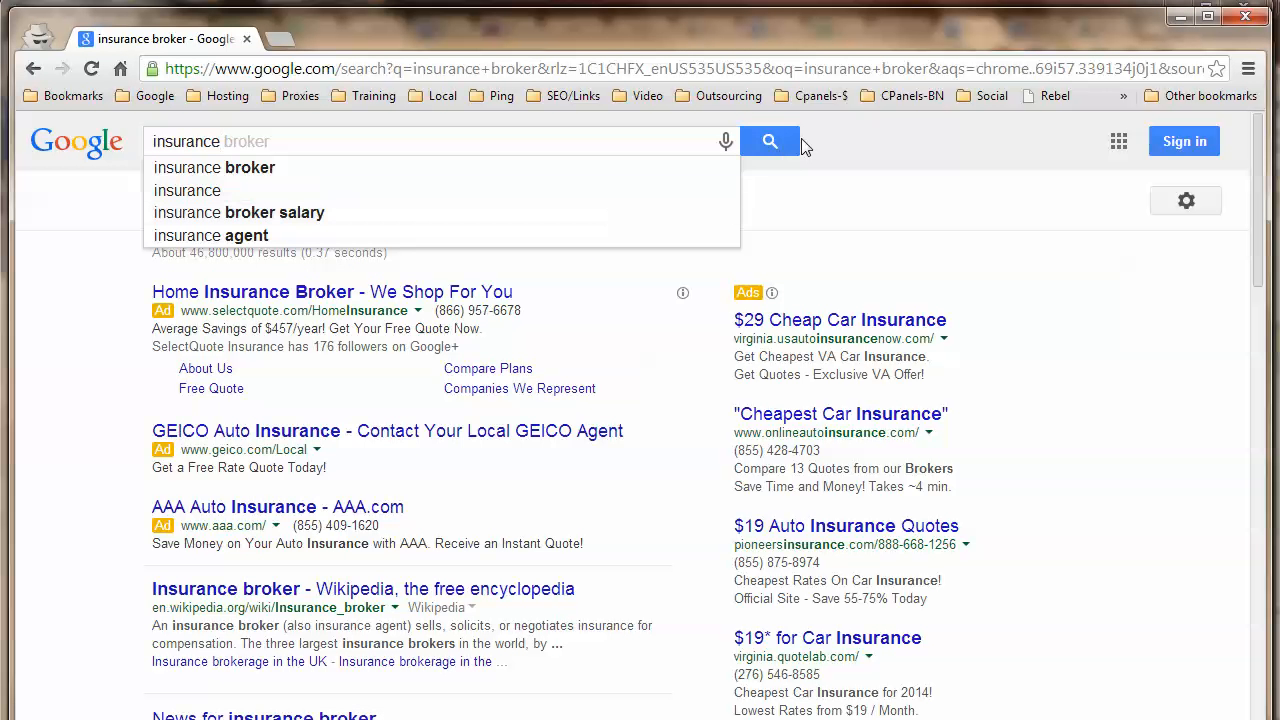
pyautogui.click(772, 145)
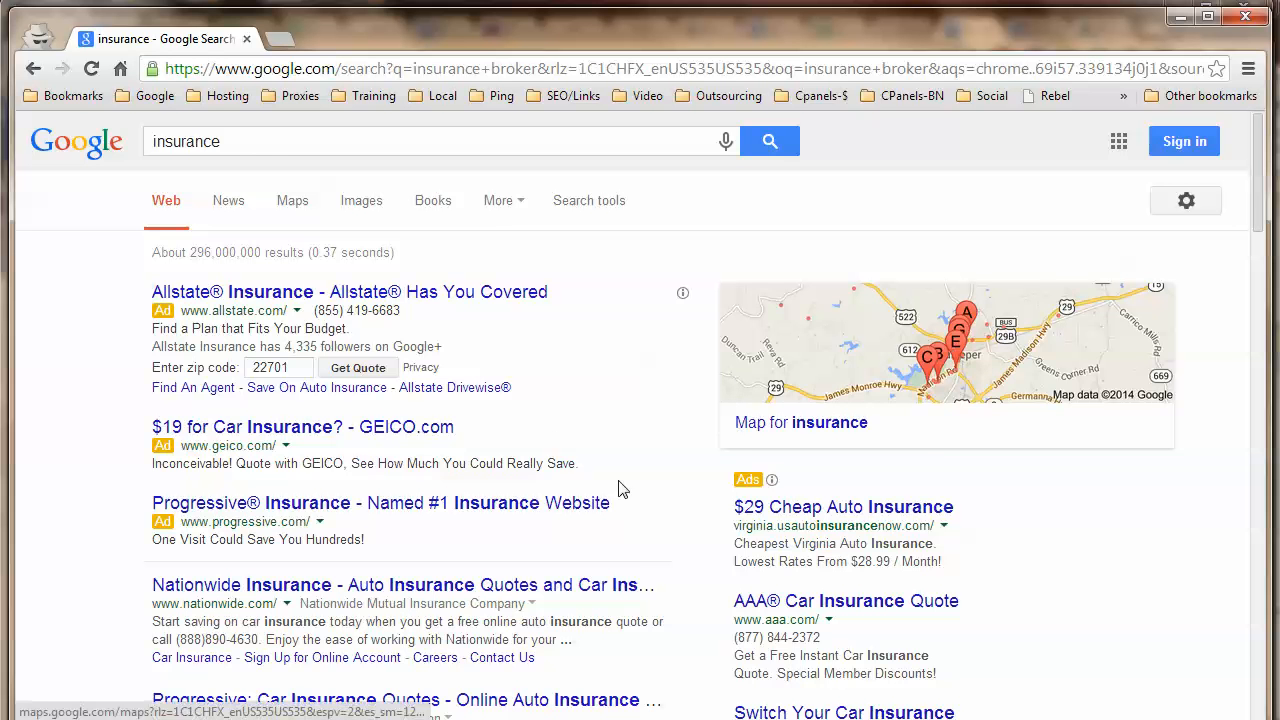
# Scroll the roughly 296,000,000 insurance results, reviewing the ads and Culpeper agency map.
pyautogui.scroll(-2, 620, 495)
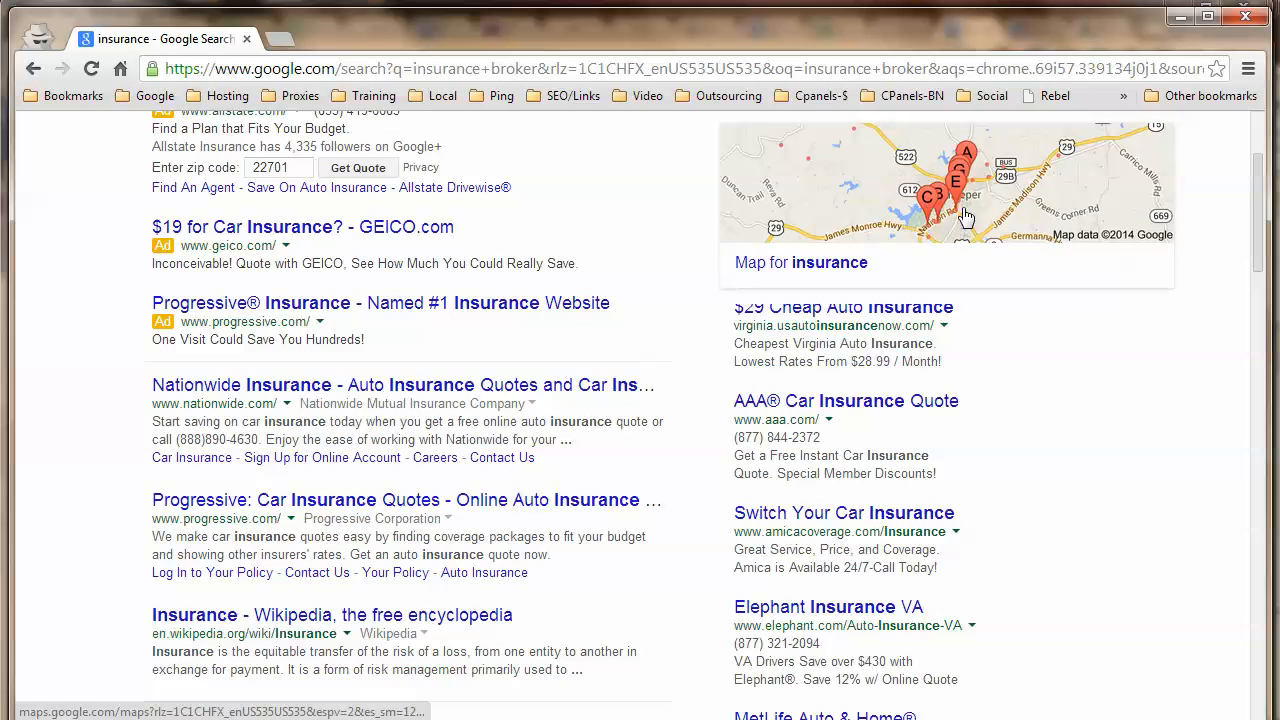
pyautogui.scroll(-1, 696, 398)
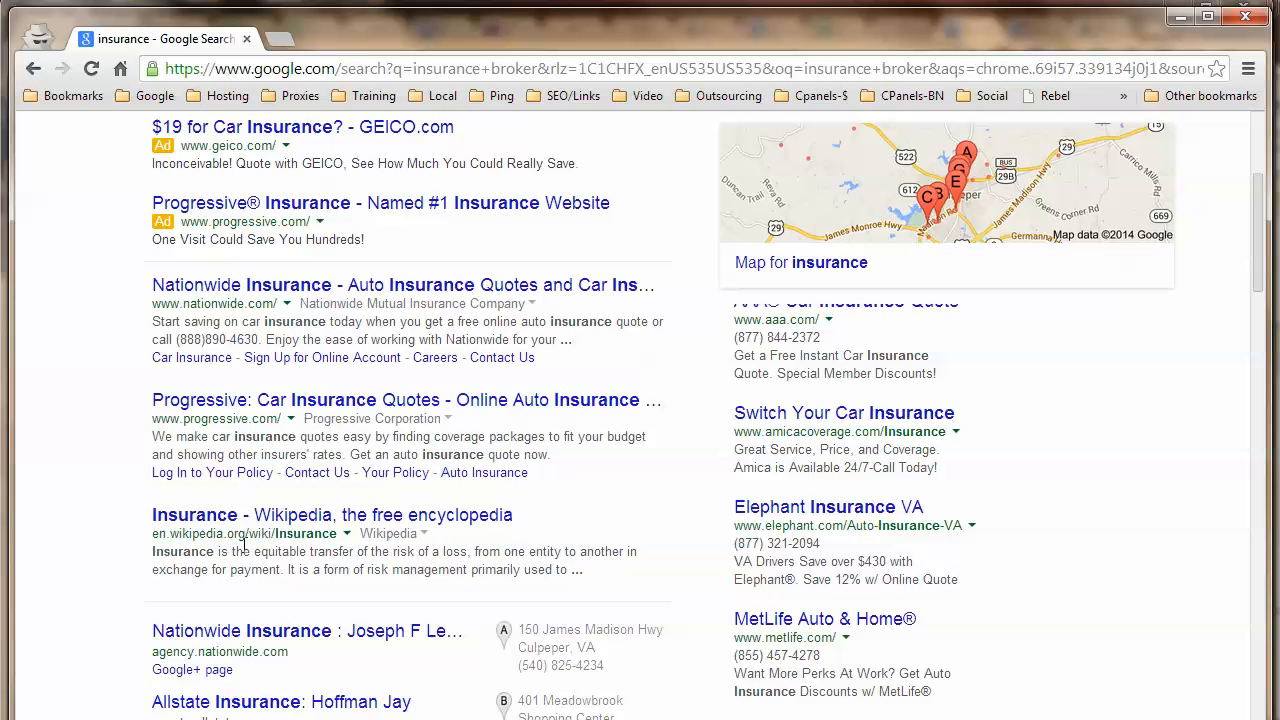
pyautogui.scroll(3, 224, 498)
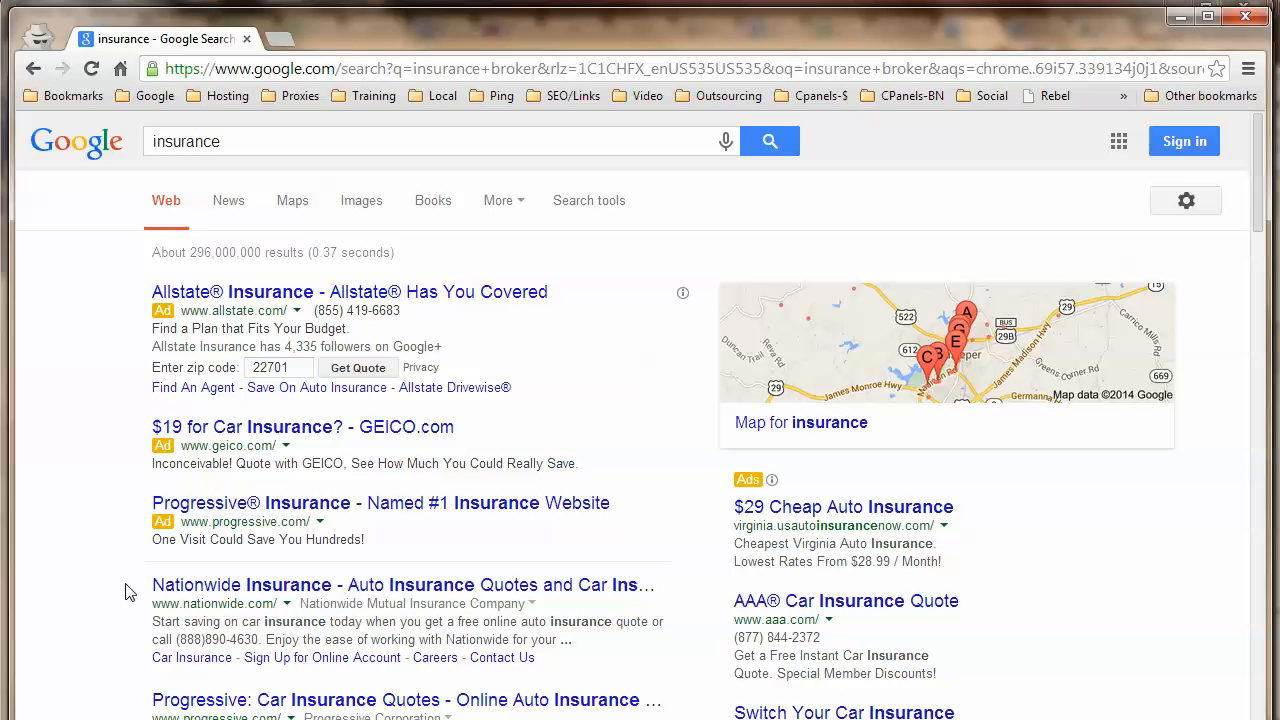
pyautogui.scroll(-2, 84, 417)
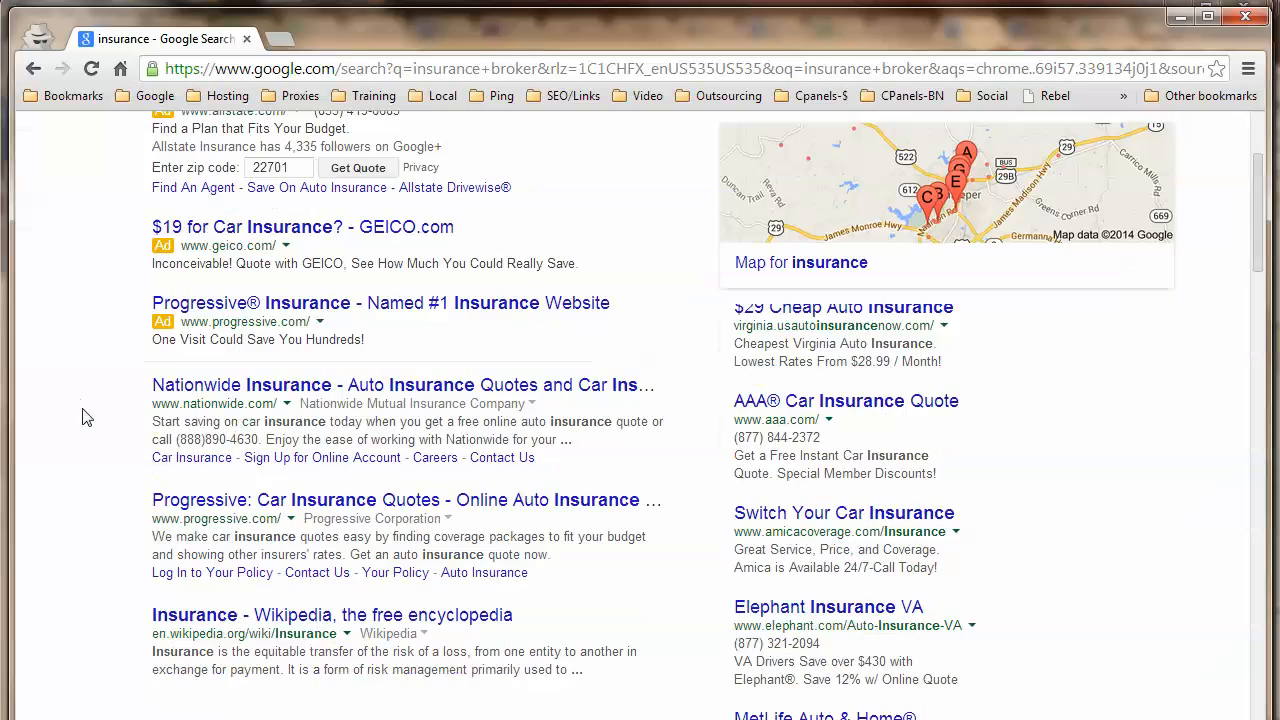
pyautogui.scroll(-3, 84, 417)
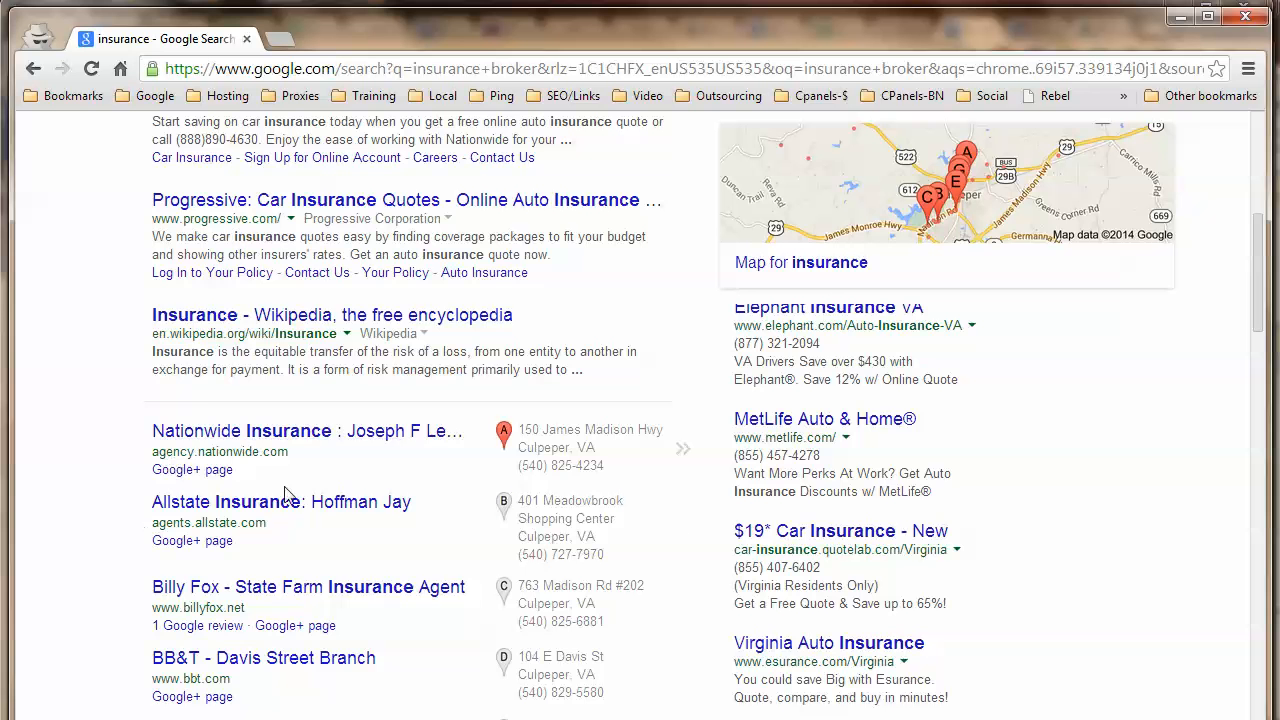
pyautogui.scroll(-1, 565, 385)
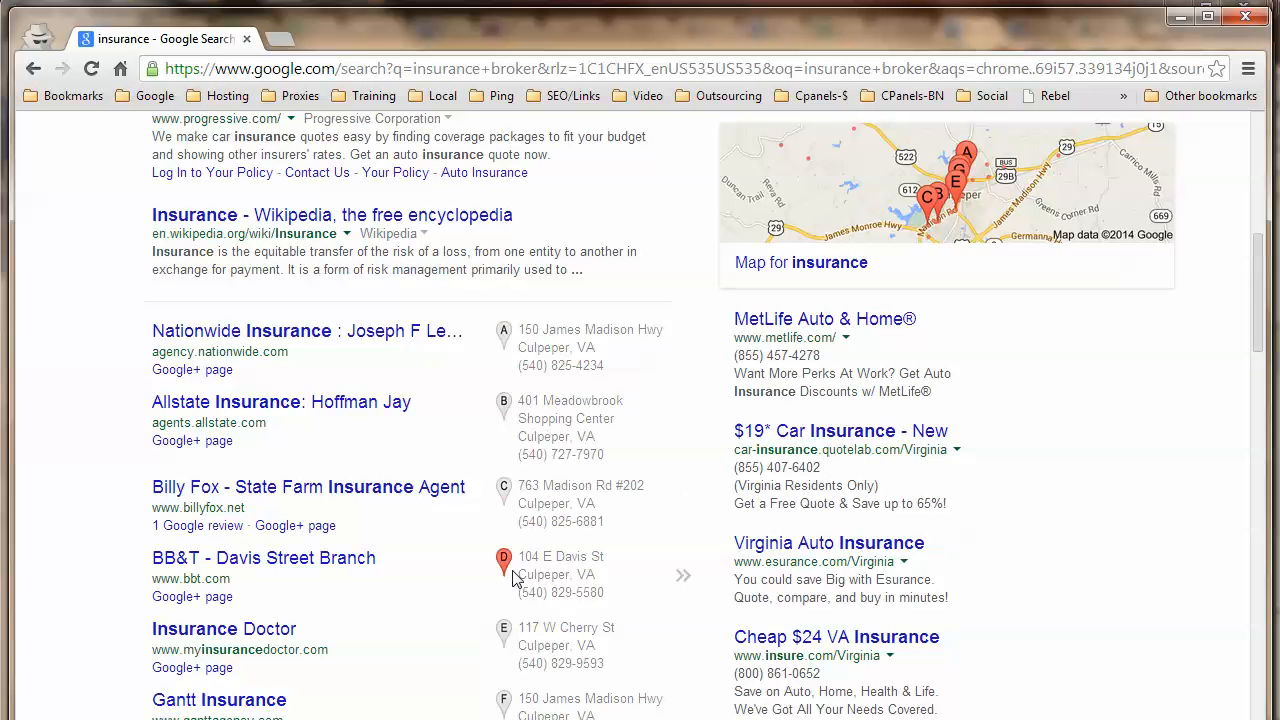
pyautogui.scroll(-3, 88, 572)
pyautogui.scroll(-2, 85, 568)
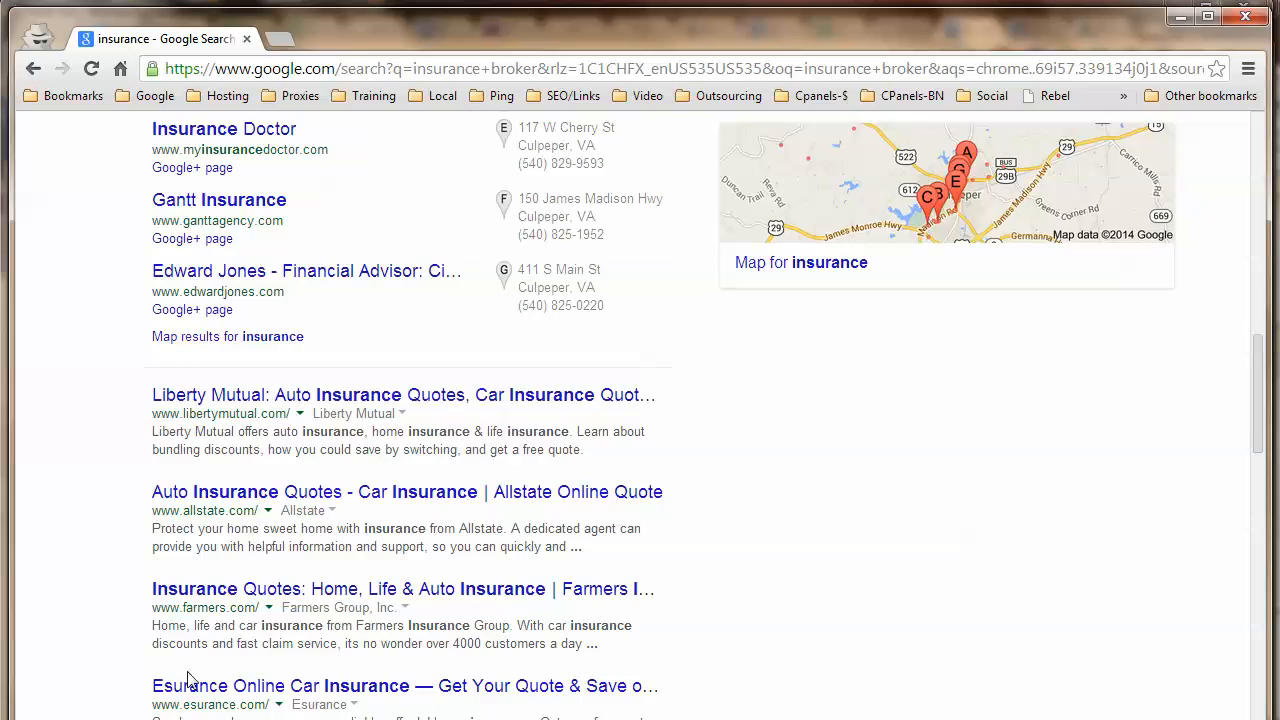
pyautogui.scroll(8, 183, 680)
pyautogui.scroll(3, 140, 390)
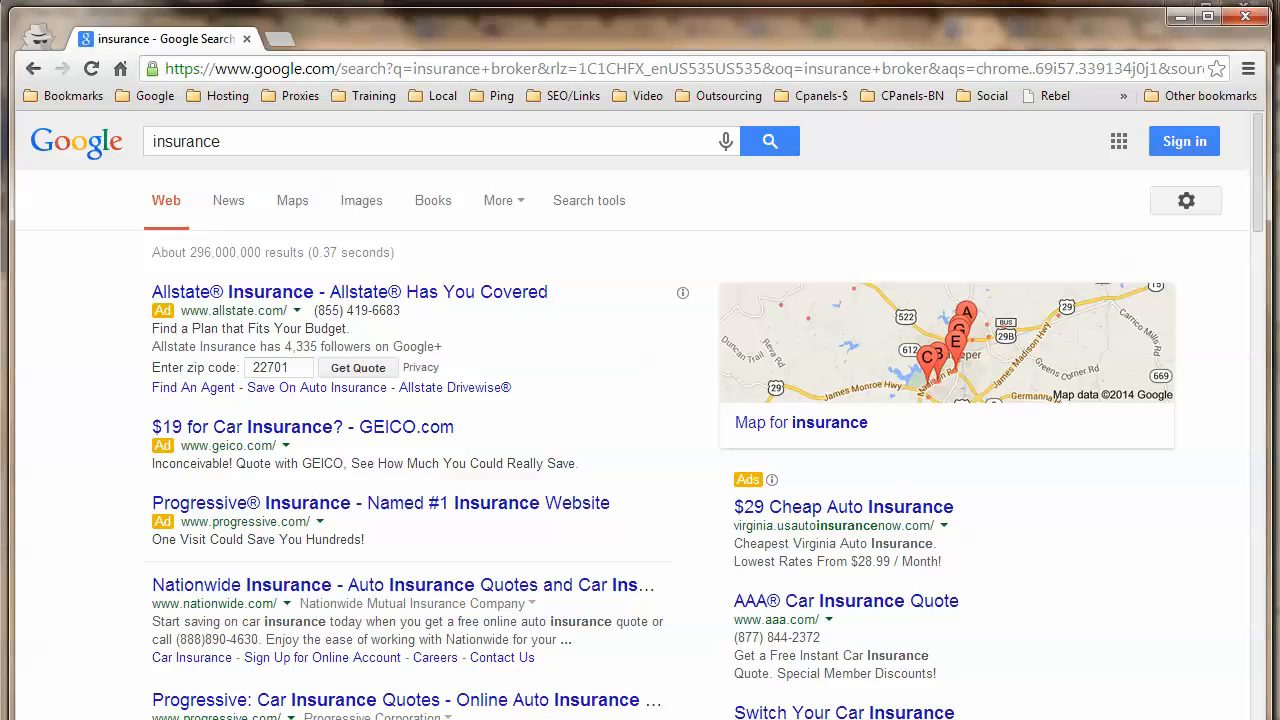
# Append 'agent' to the query to search Google for insurance agent.
pyautogui.hotkey('alt', 'Tab')
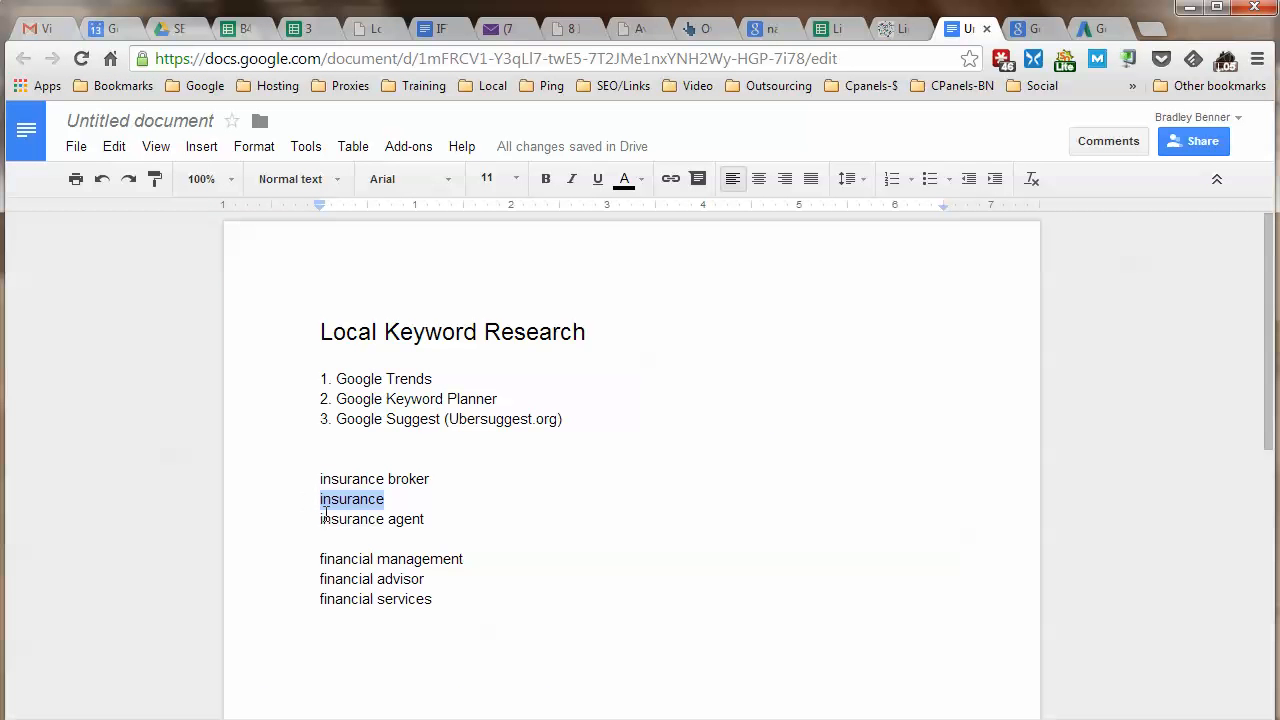
pyautogui.hotkey('alt', 'Tab')
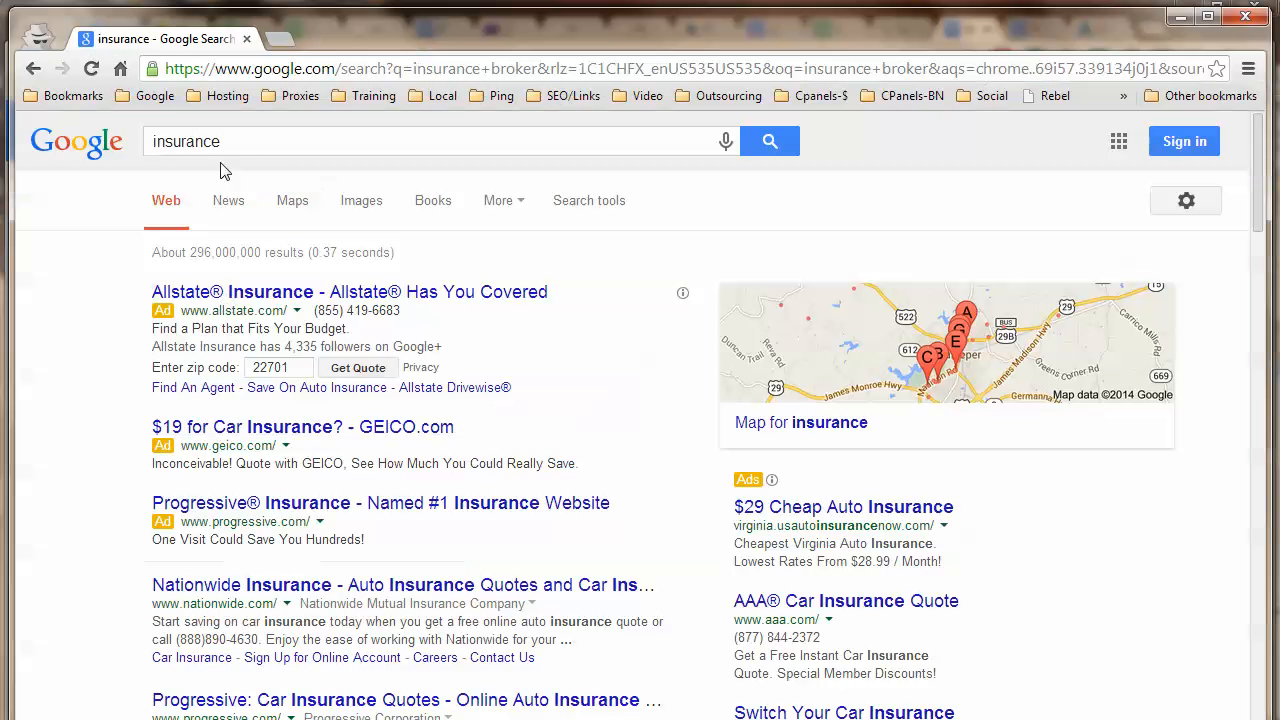
pyautogui.write('agent')
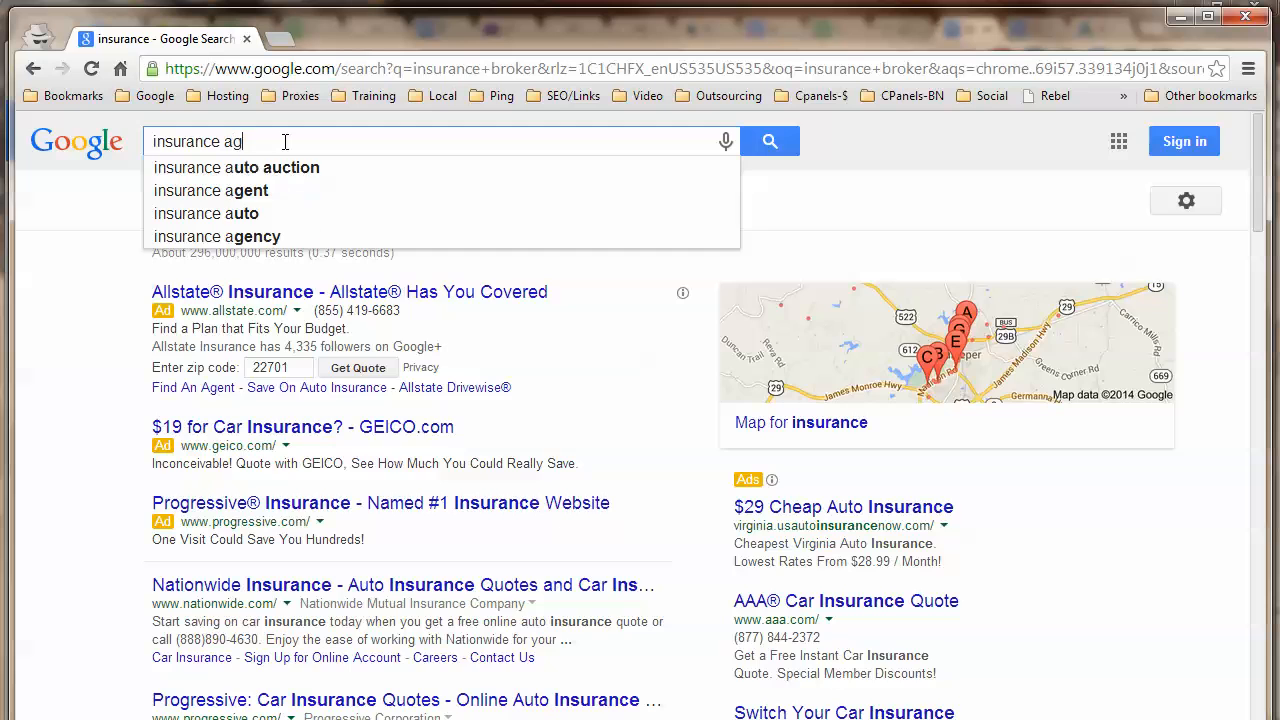
pyautogui.press('Return')
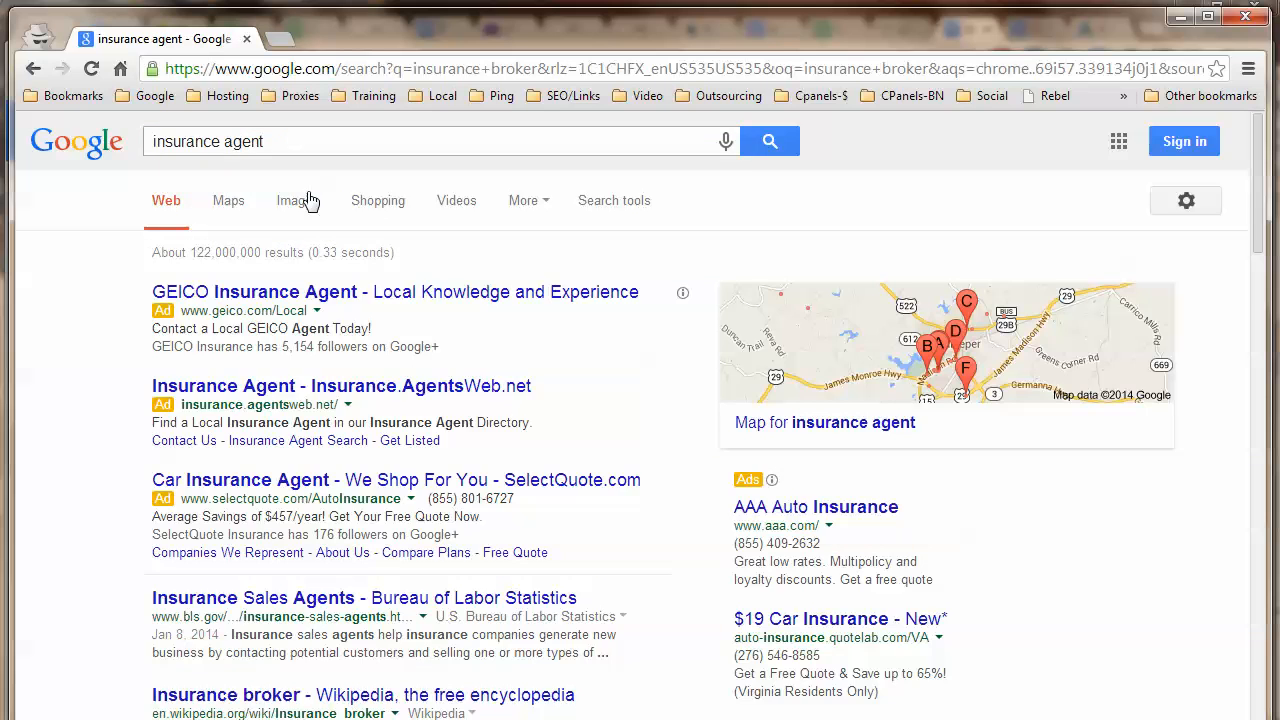
# Scroll the insurance agent results: about 122,000,000 hits, ads and seven Culpeper agency listings.
pyautogui.scroll(-2, 111, 545)
pyautogui.scroll(-2, 111, 545)
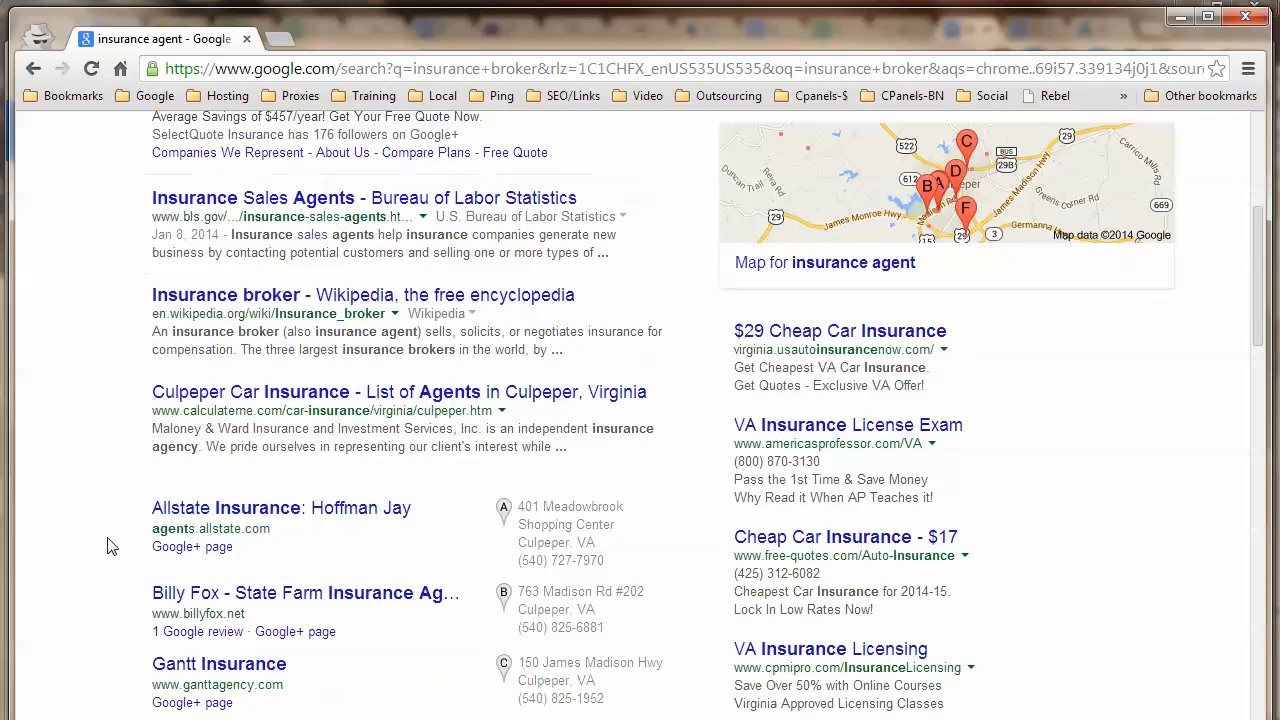
pyautogui.scroll(-7, 111, 545)
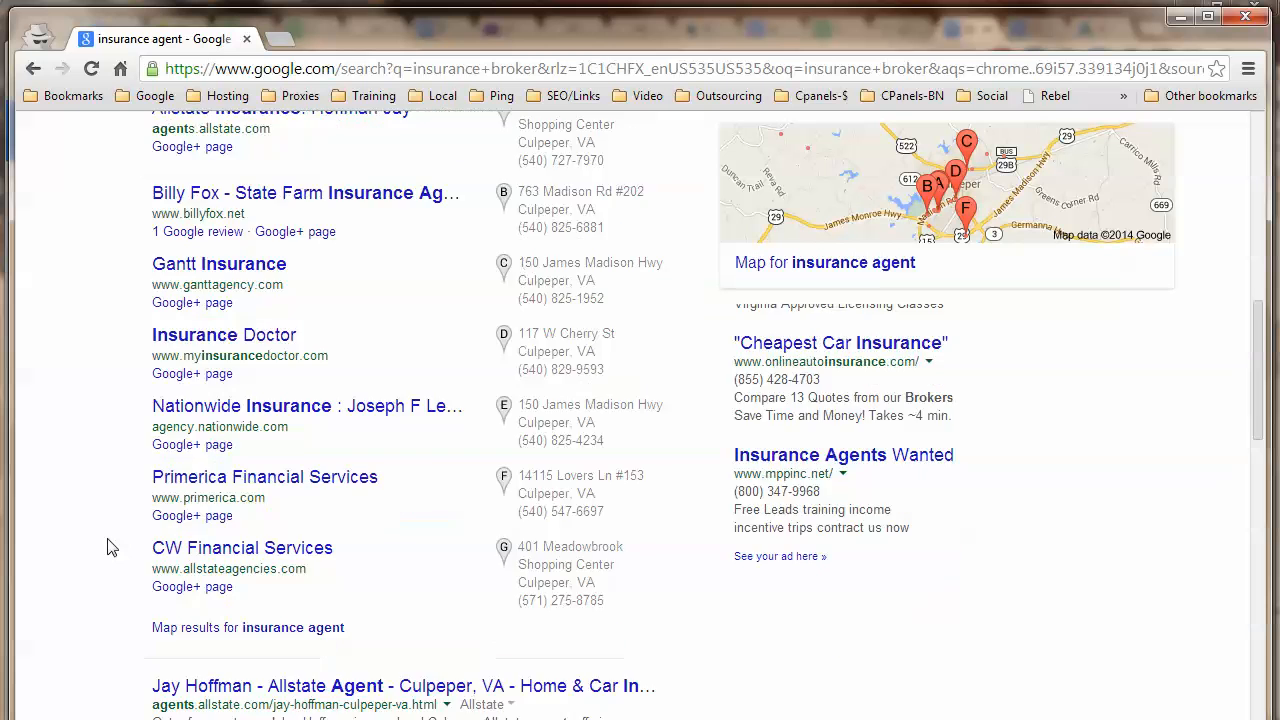
pyautogui.scroll(-1, 111, 545)
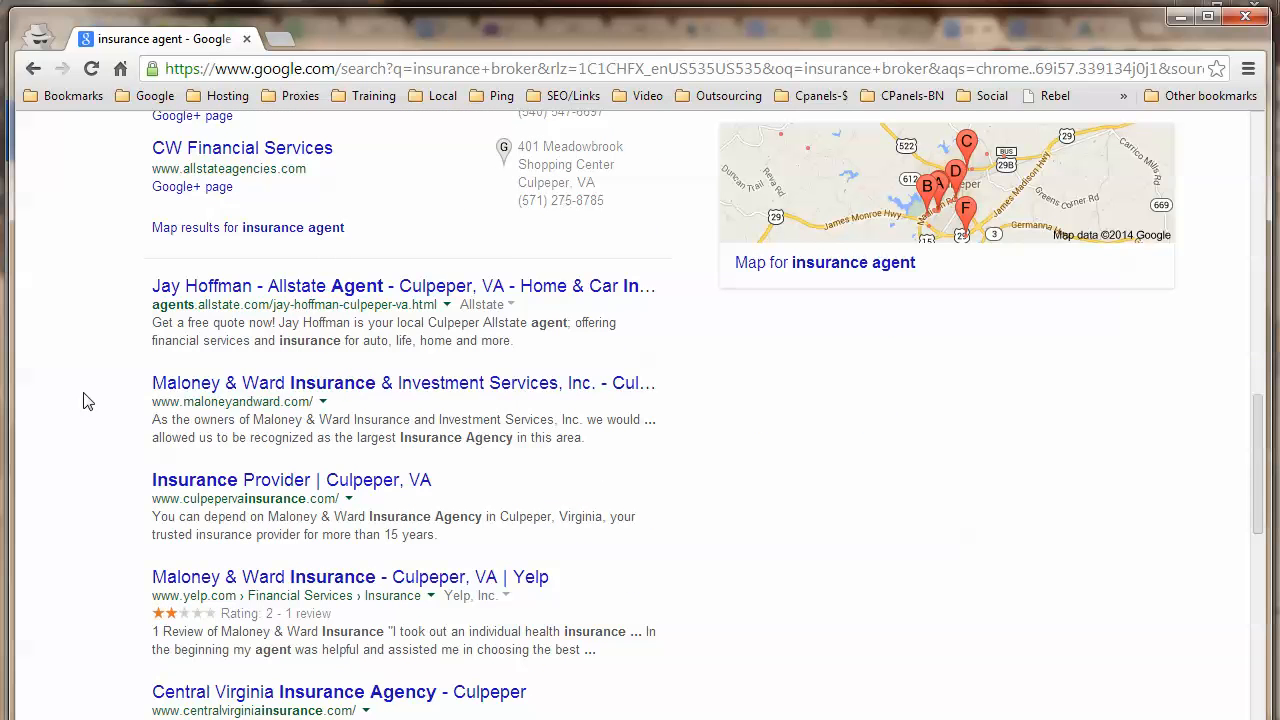
pyautogui.scroll(7, 87, 400)
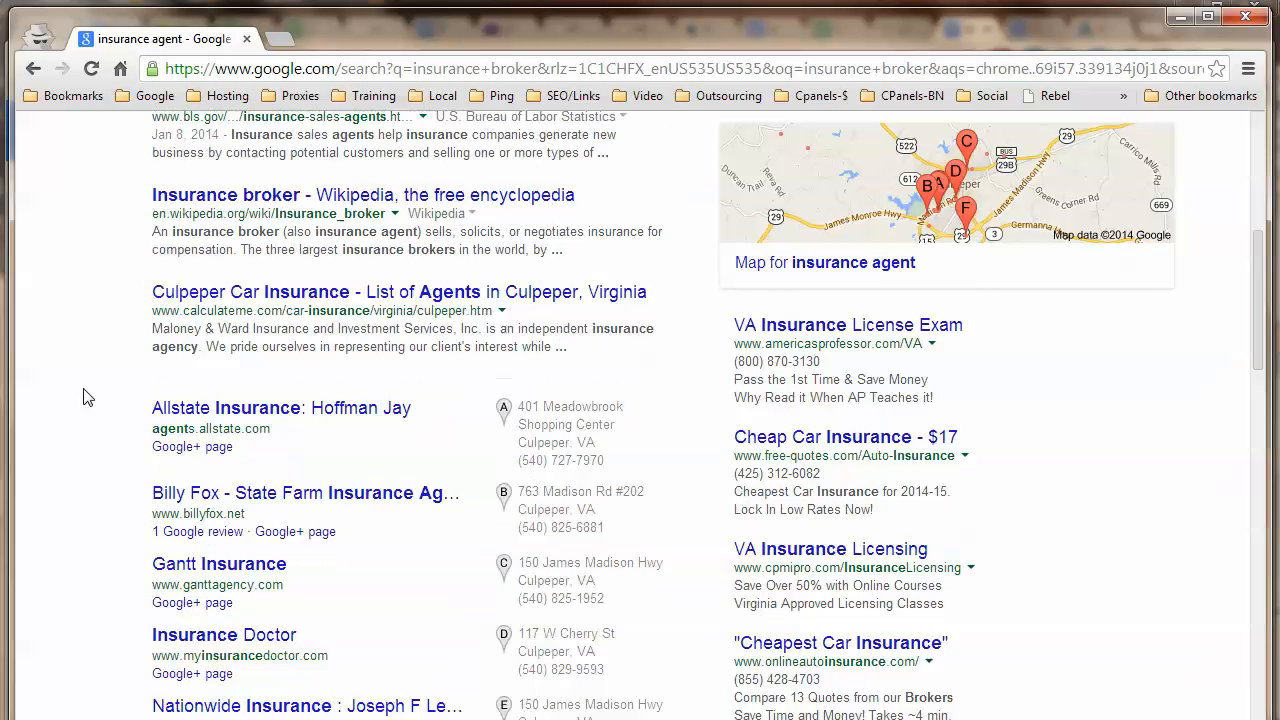
pyautogui.scroll(2, 87, 398)
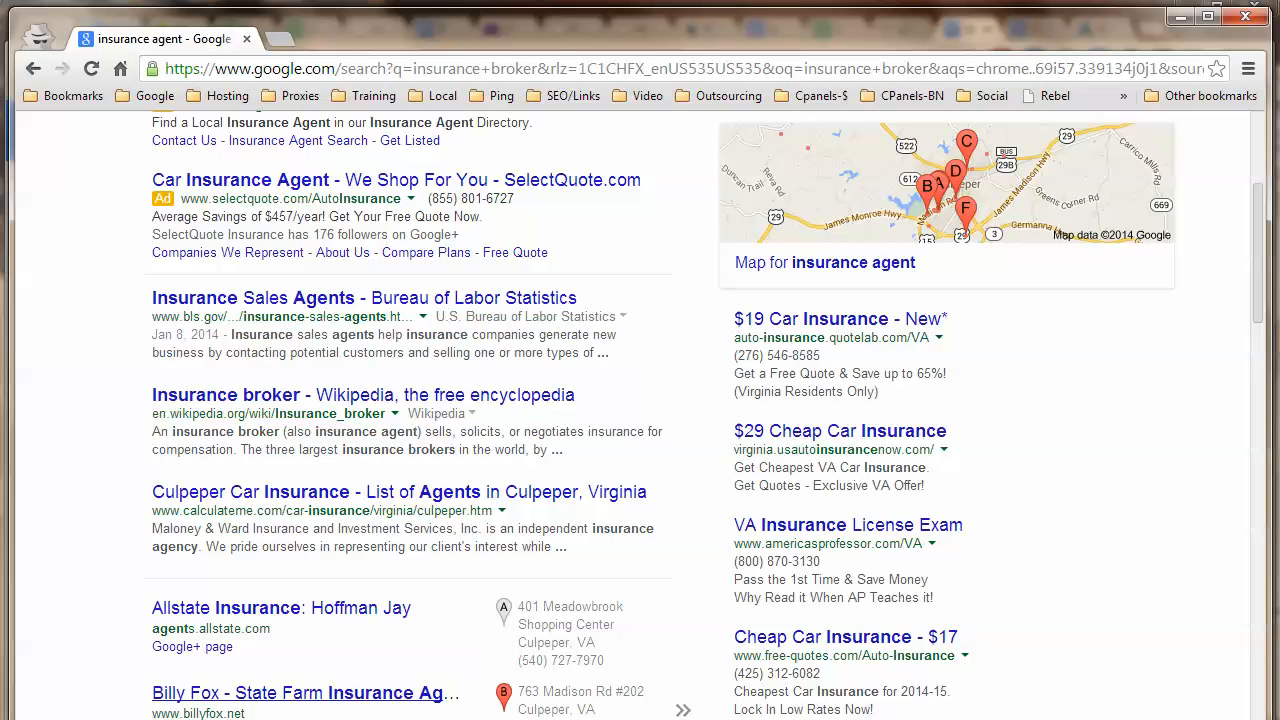
# In the keyword notes, insert blank lines above 'financial management'.
pyautogui.hotkey('alt', 'Tab')
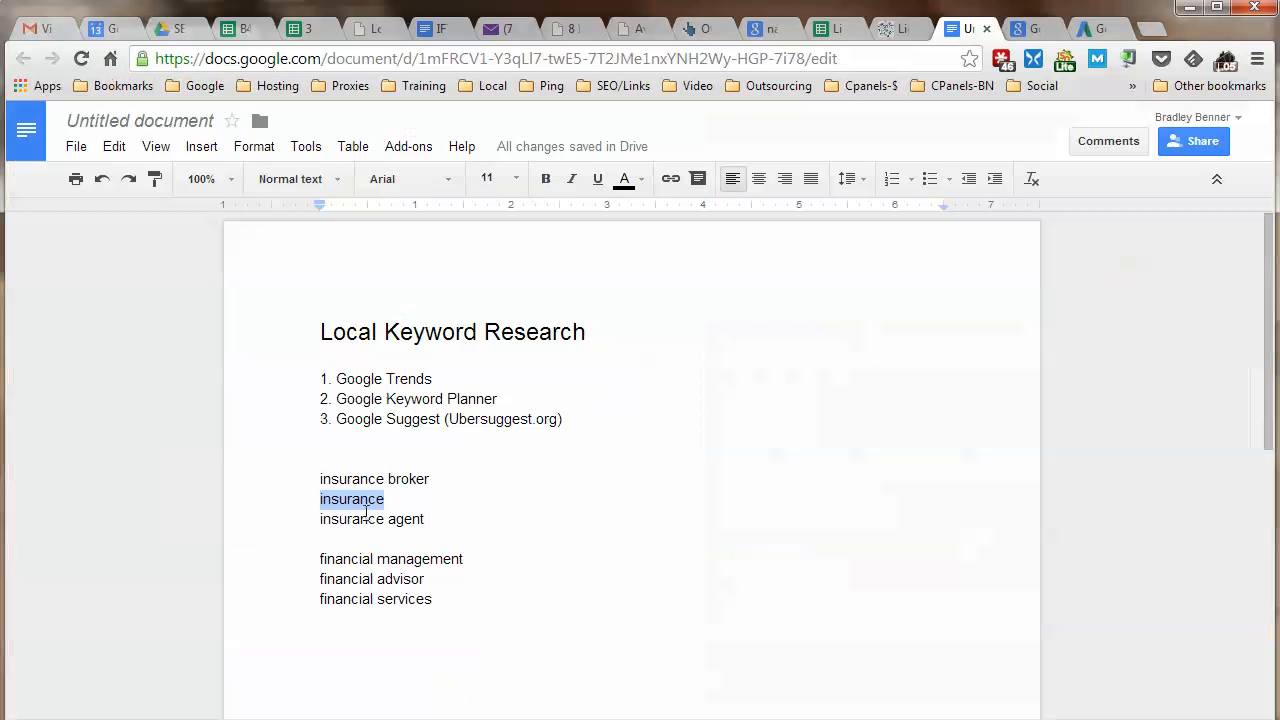
pyautogui.moveTo(322, 518); pyautogui.dragTo(426, 519)
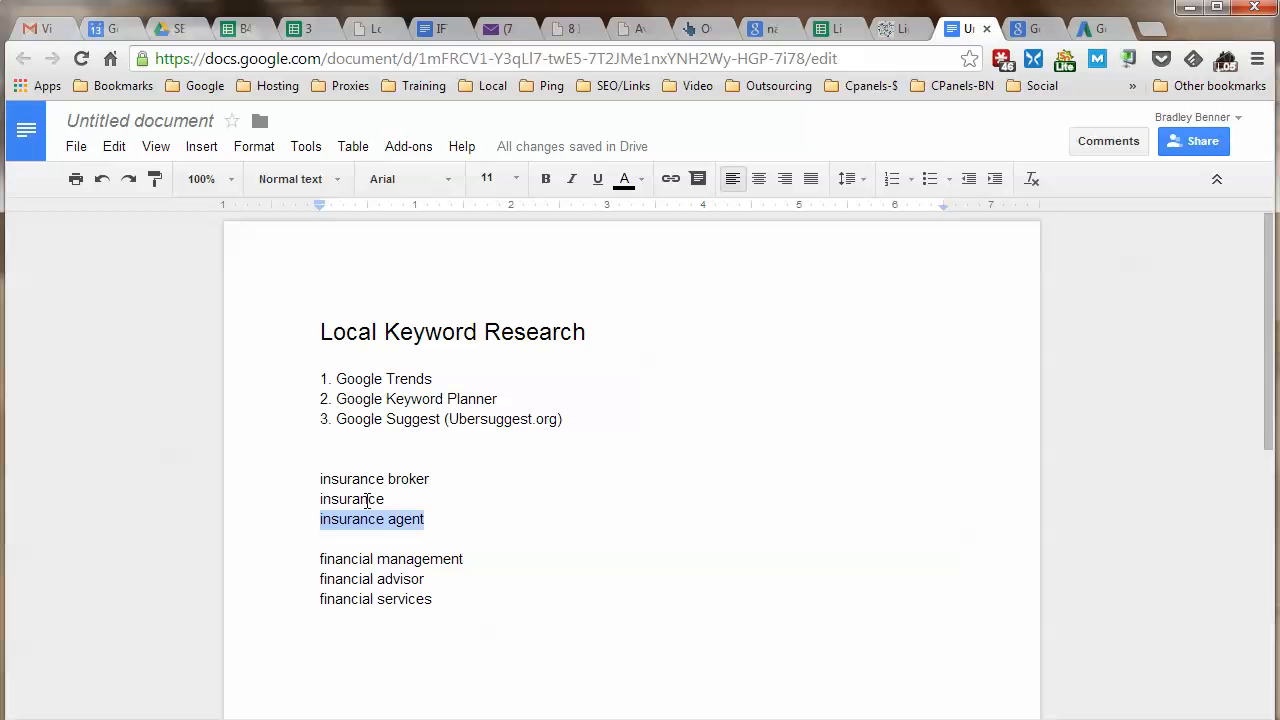
pyautogui.moveTo(322, 498); pyautogui.dragTo(384, 498)
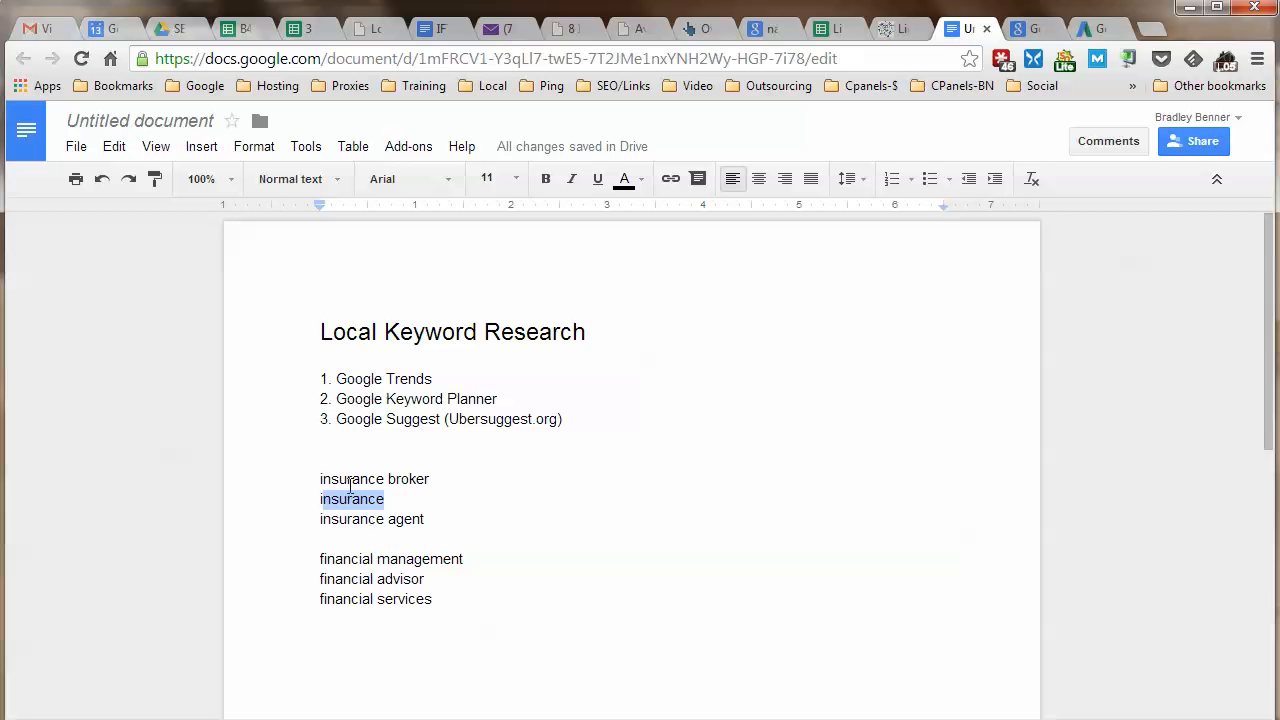
pyautogui.click(321, 500)
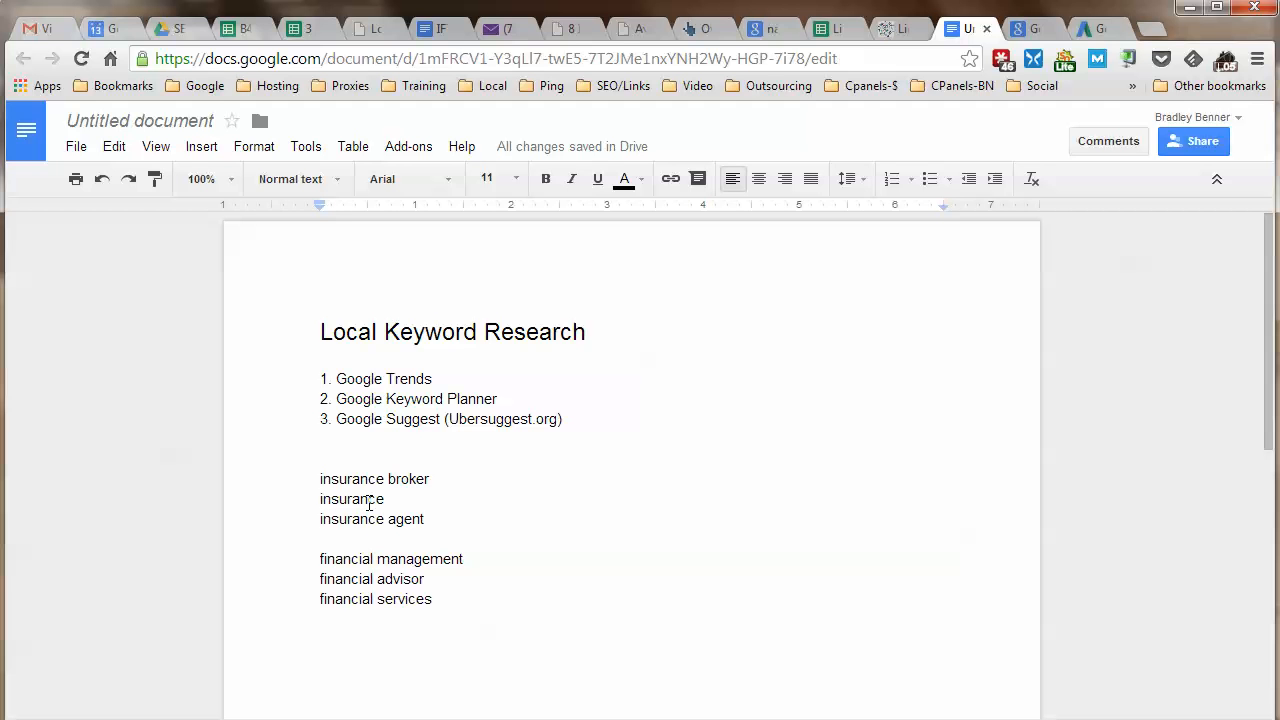
pyautogui.click(317, 559)
pyautogui.press('Return')
pyautogui.press('Return')
pyautogui.press('Return')
pyautogui.press('Return')
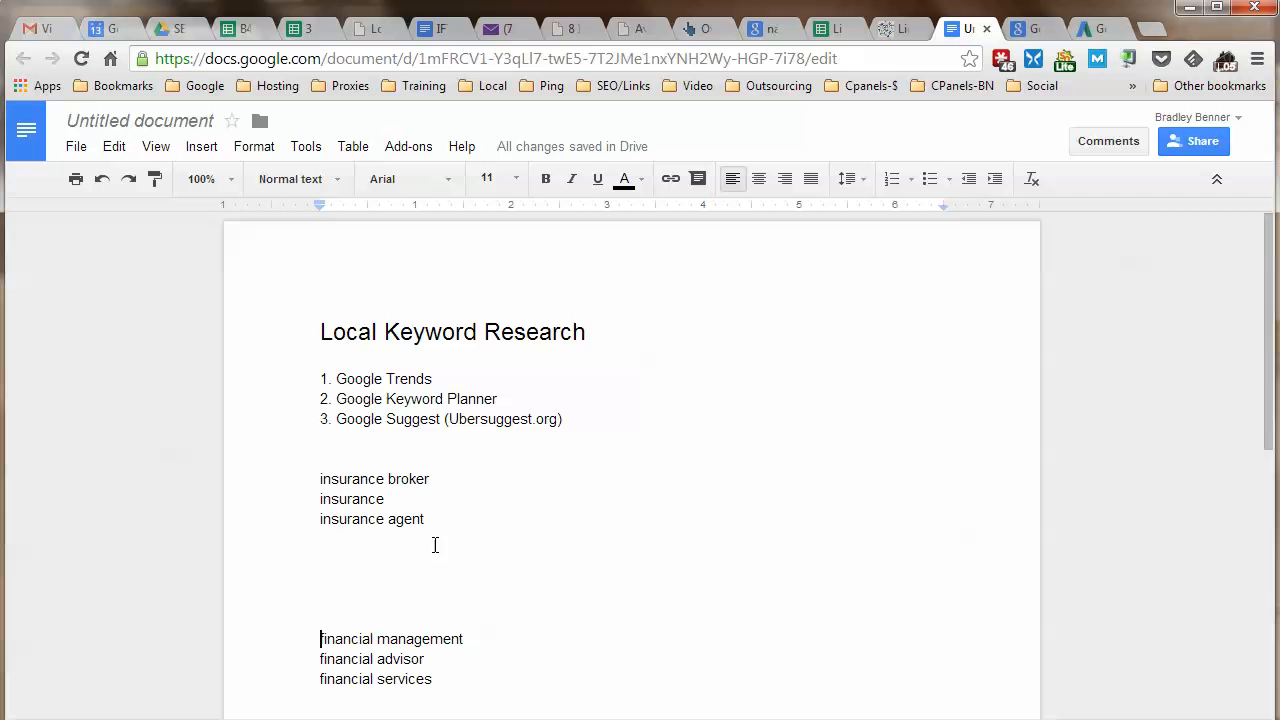
# Copy the keyword 'insurance' and switch to the Google Trends tab.
pyautogui.moveTo(320, 500); pyautogui.dragTo(420, 513)
pyautogui.click(418, 516)
pyautogui.moveTo(322, 498); pyautogui.dragTo(392, 498)
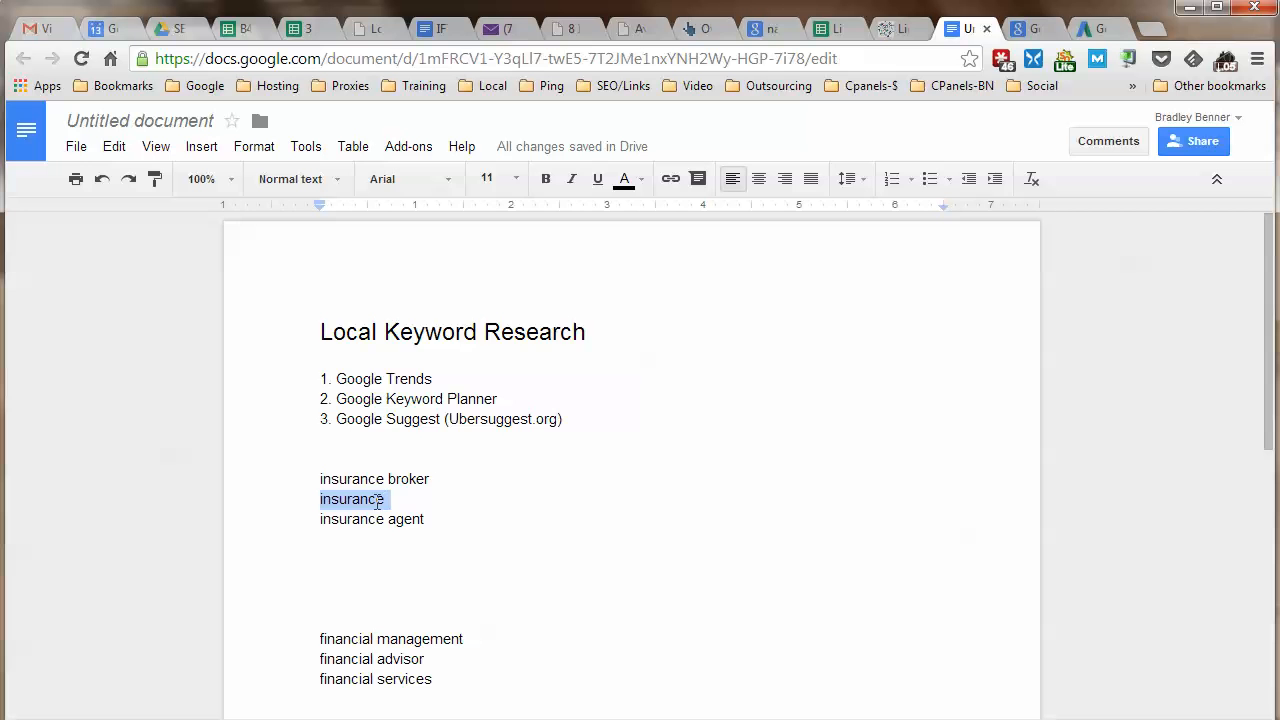
pyautogui.rightClick(376, 502)
pyautogui.click(436, 207)
pyautogui.click(1040, 29)
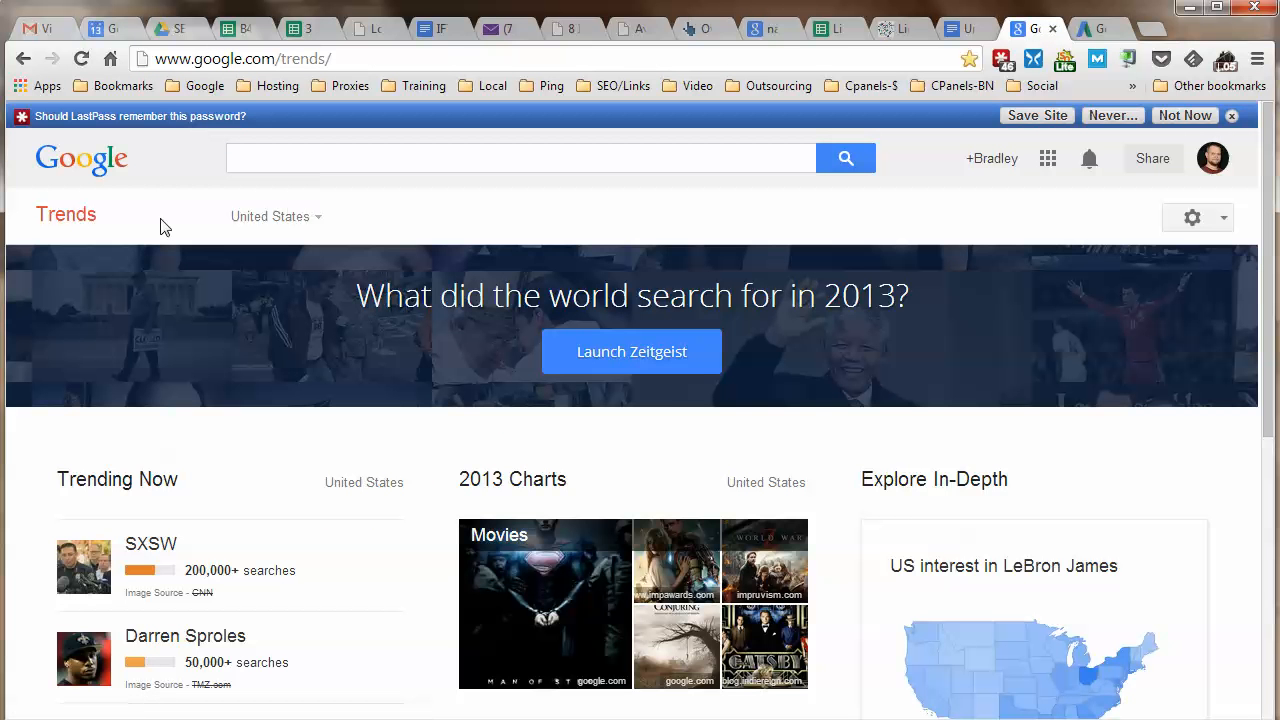
# Paste 'insurance' into Google Trends and run the search.
pyautogui.click(320, 155)
pyautogui.rightClick(323, 157)
pyautogui.click(437, 277)
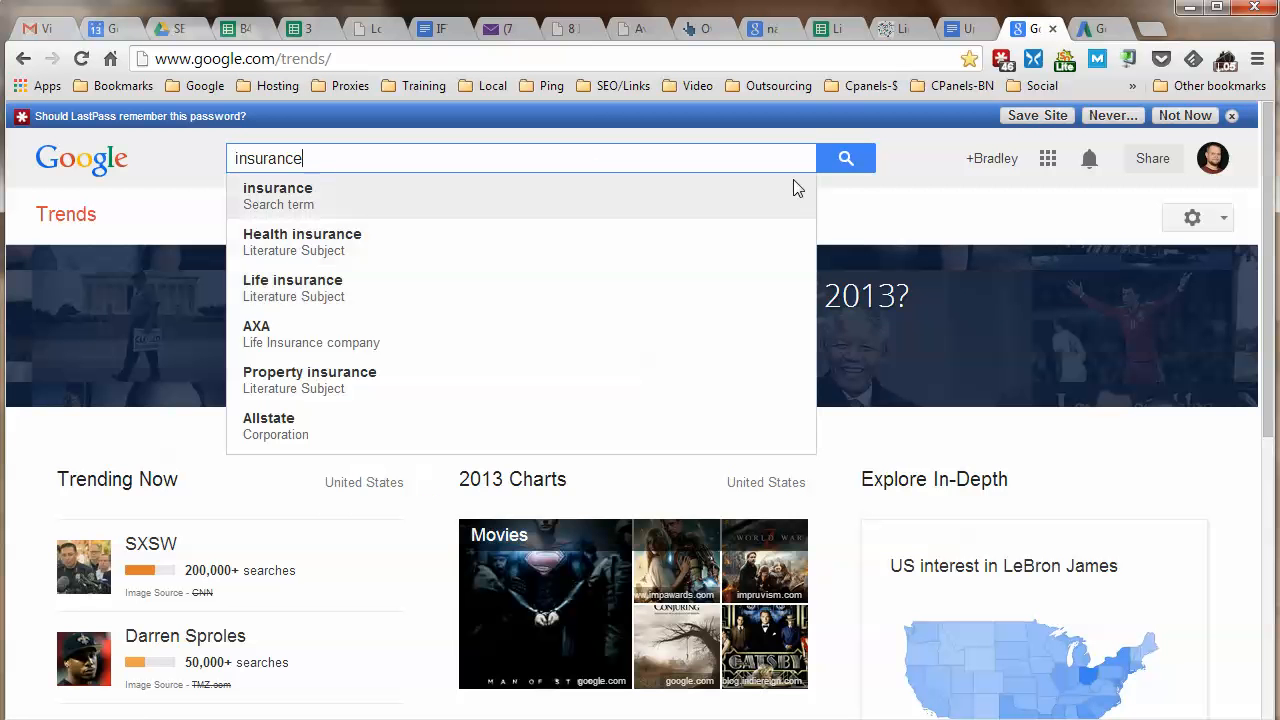
pyautogui.click(846, 160)
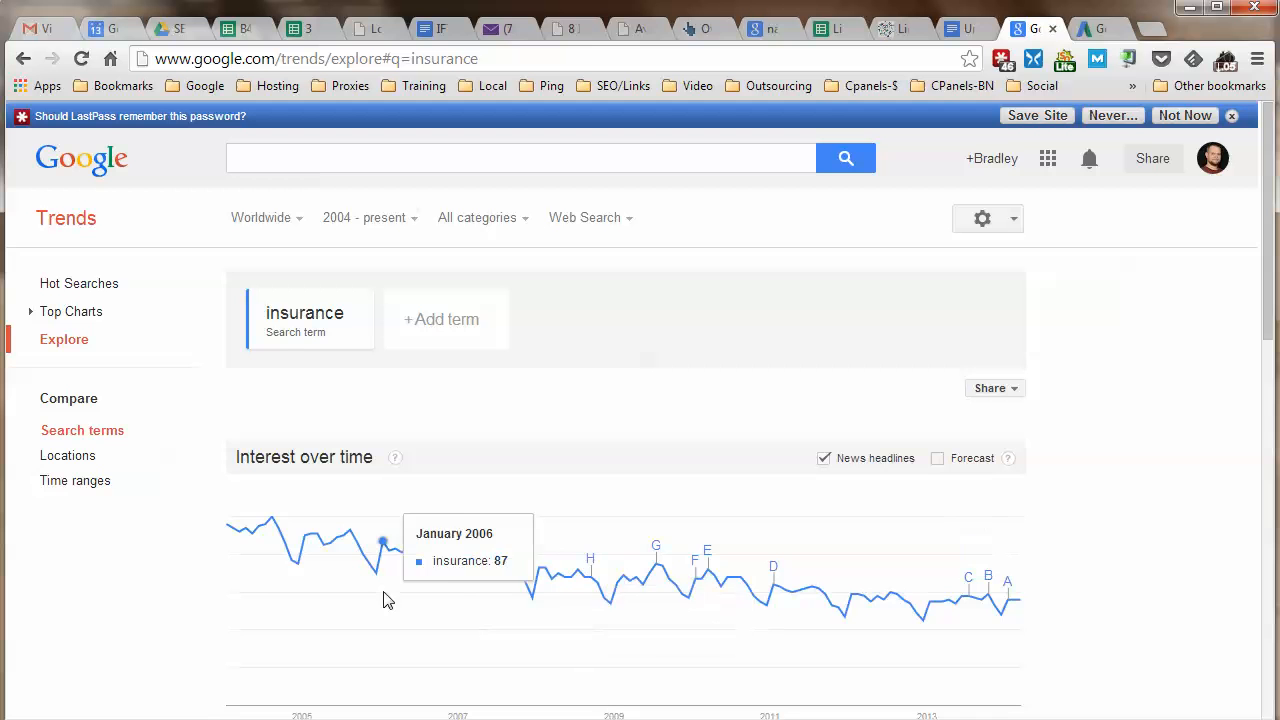
pyautogui.scroll(-1, 1086, 571)
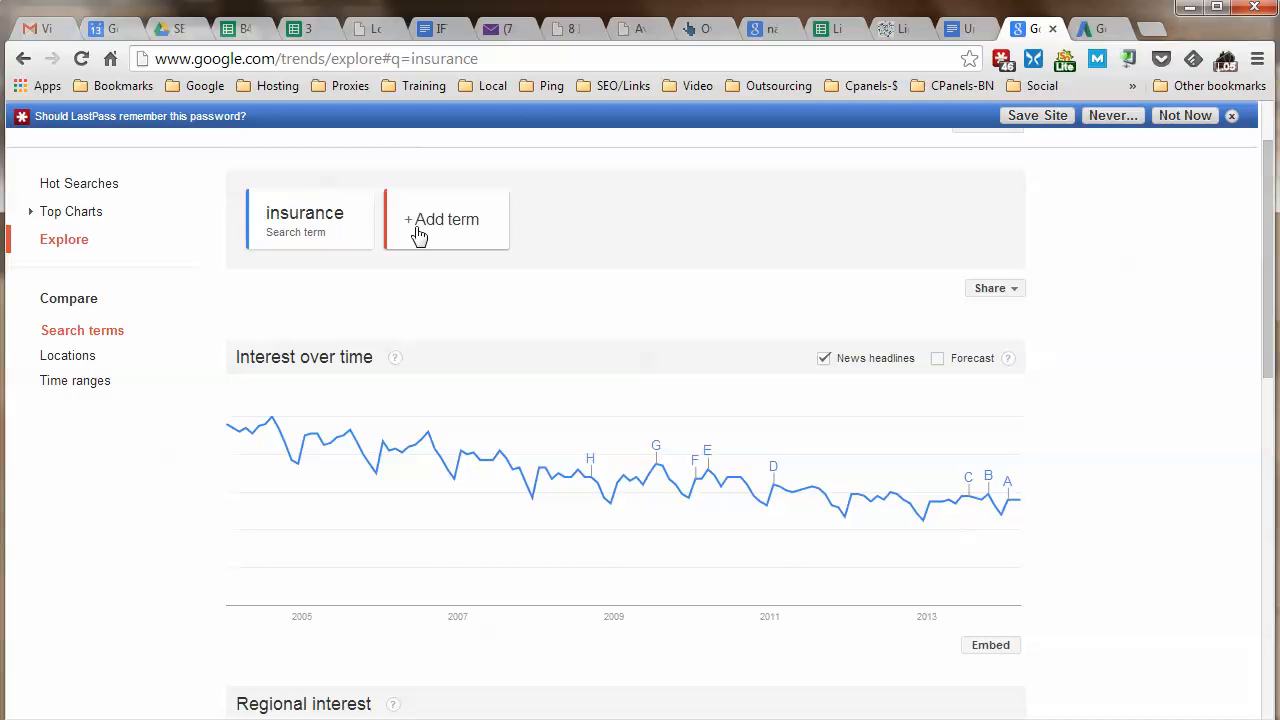
pyautogui.scroll(1, 418, 236)
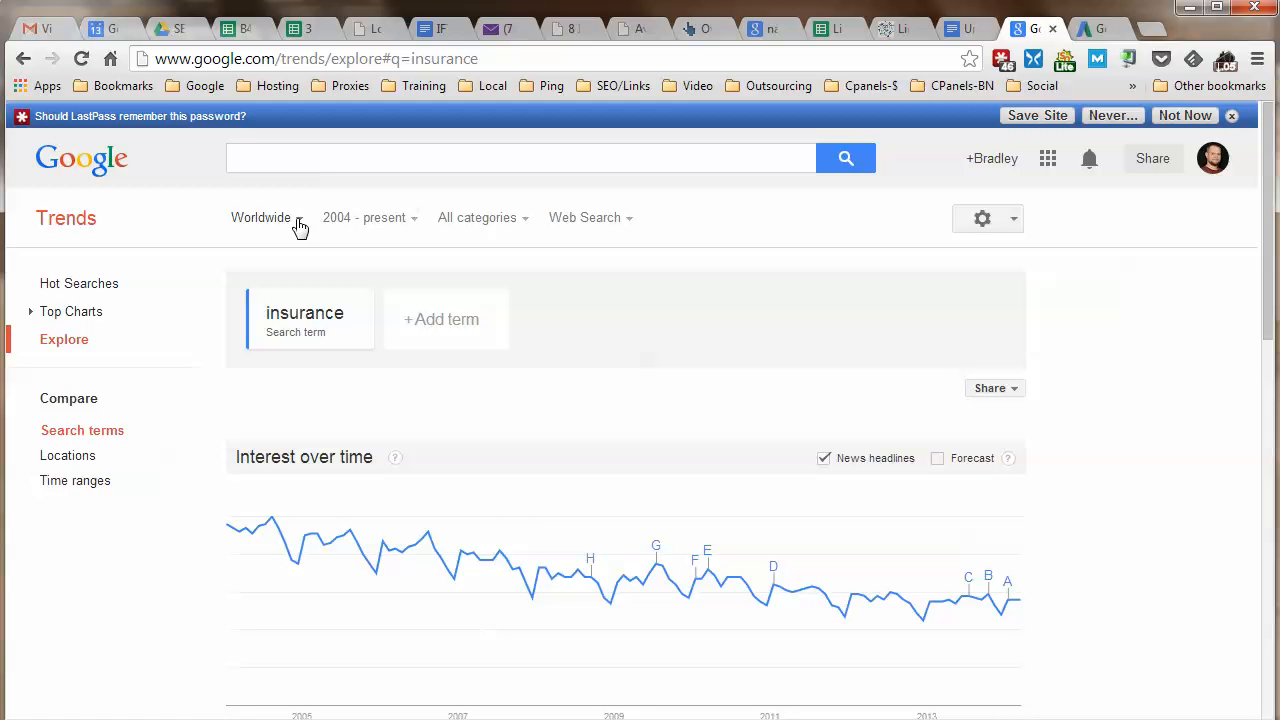
# Narrow the location from Worldwide to United States > Georgia > Atlanta GA.
pyautogui.click(298, 220)
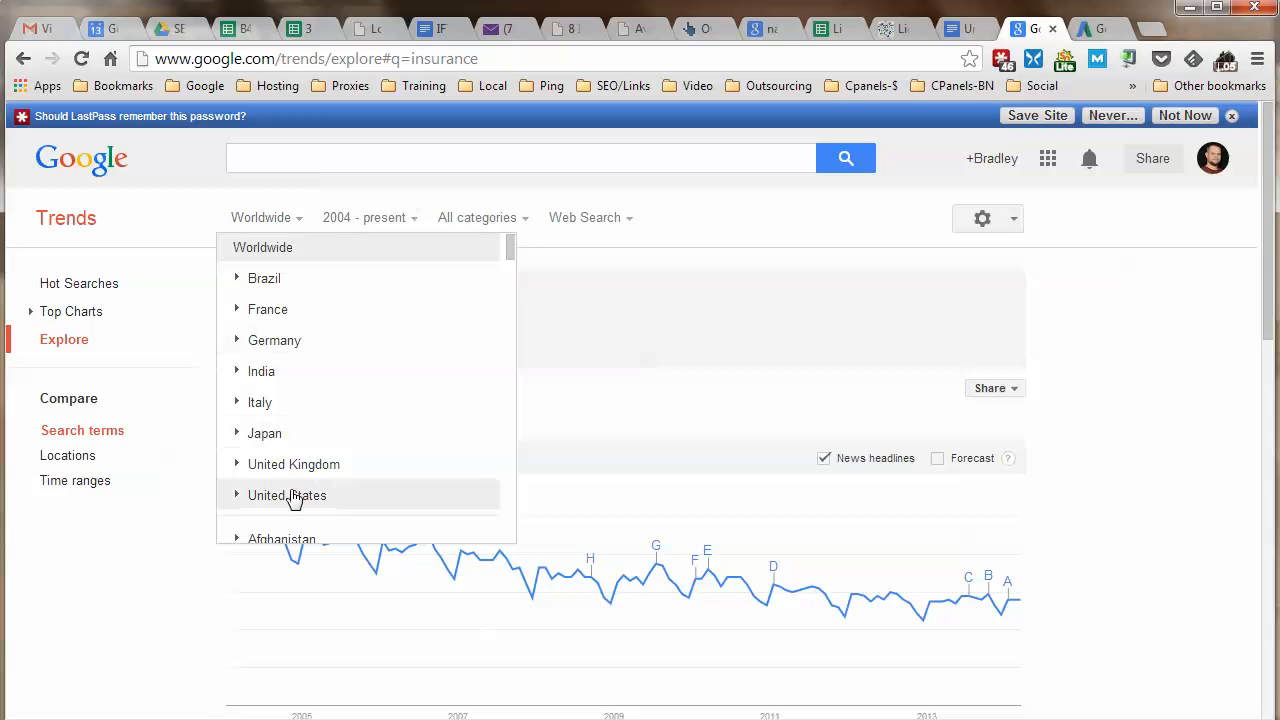
pyautogui.click(235, 496)
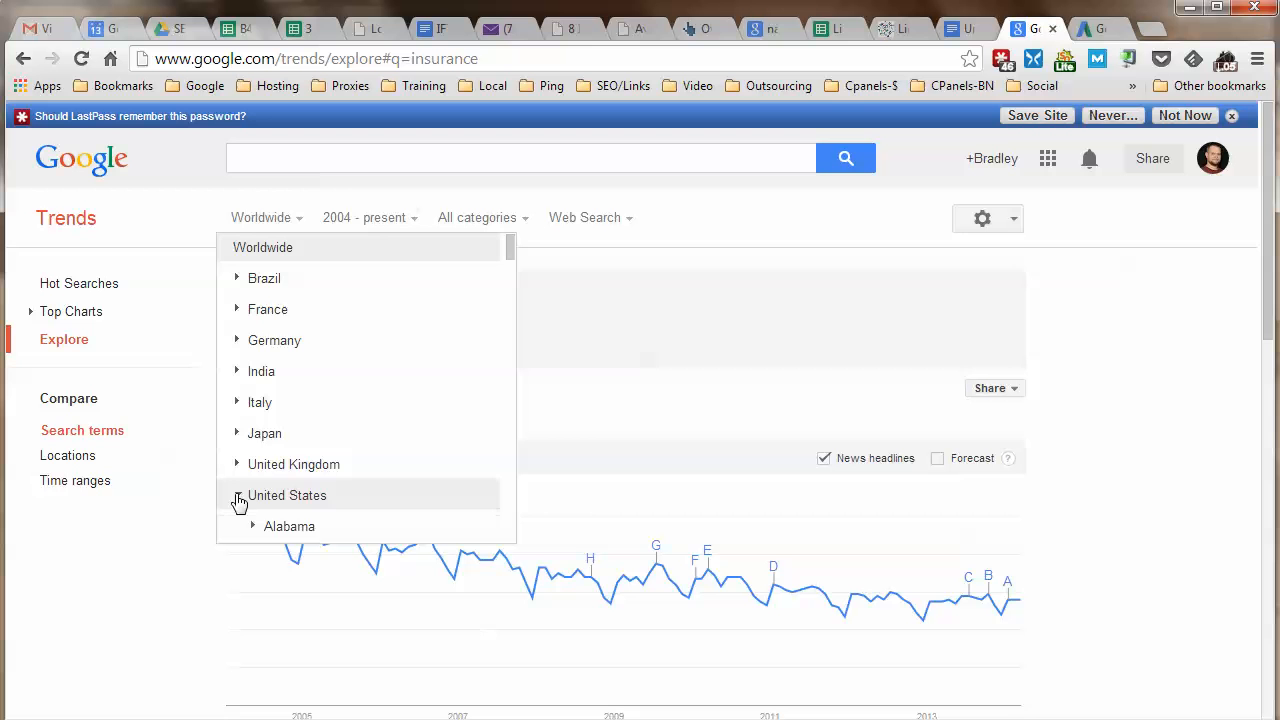
pyautogui.scroll(-2, 300, 460)
pyautogui.scroll(-2, 304, 460)
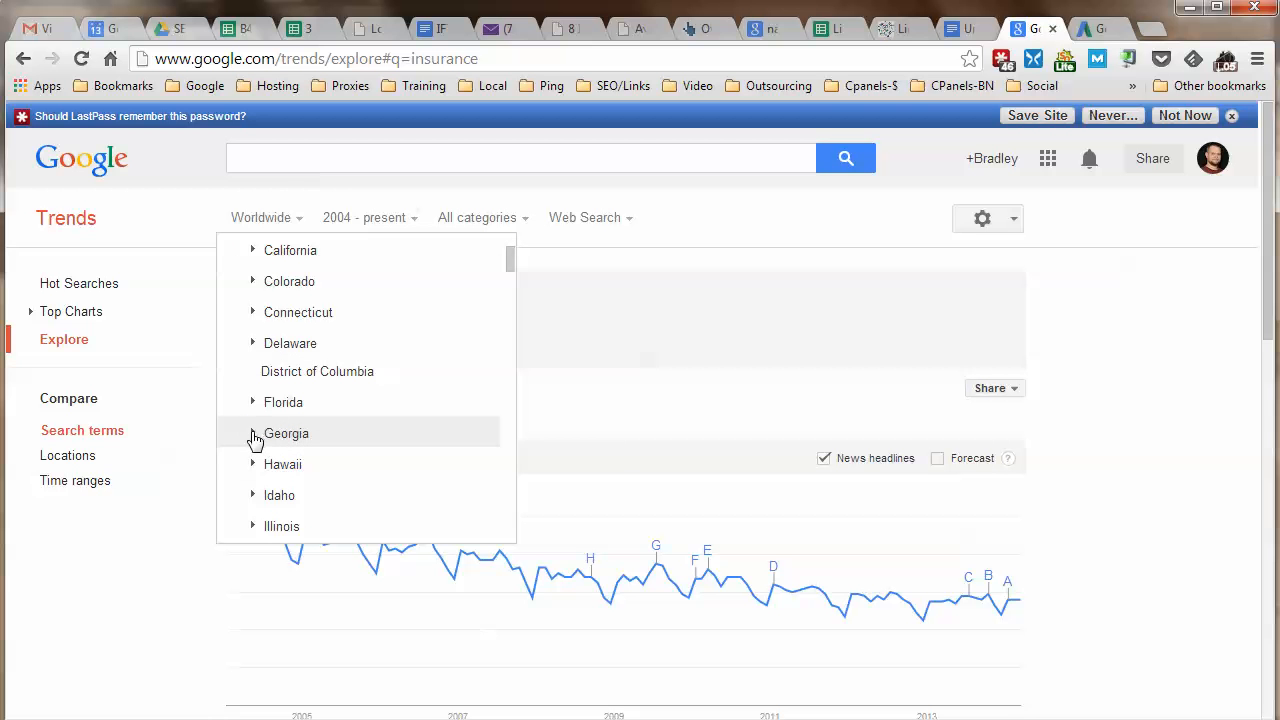
pyautogui.click(255, 440)
pyautogui.scroll(-2, 291, 441)
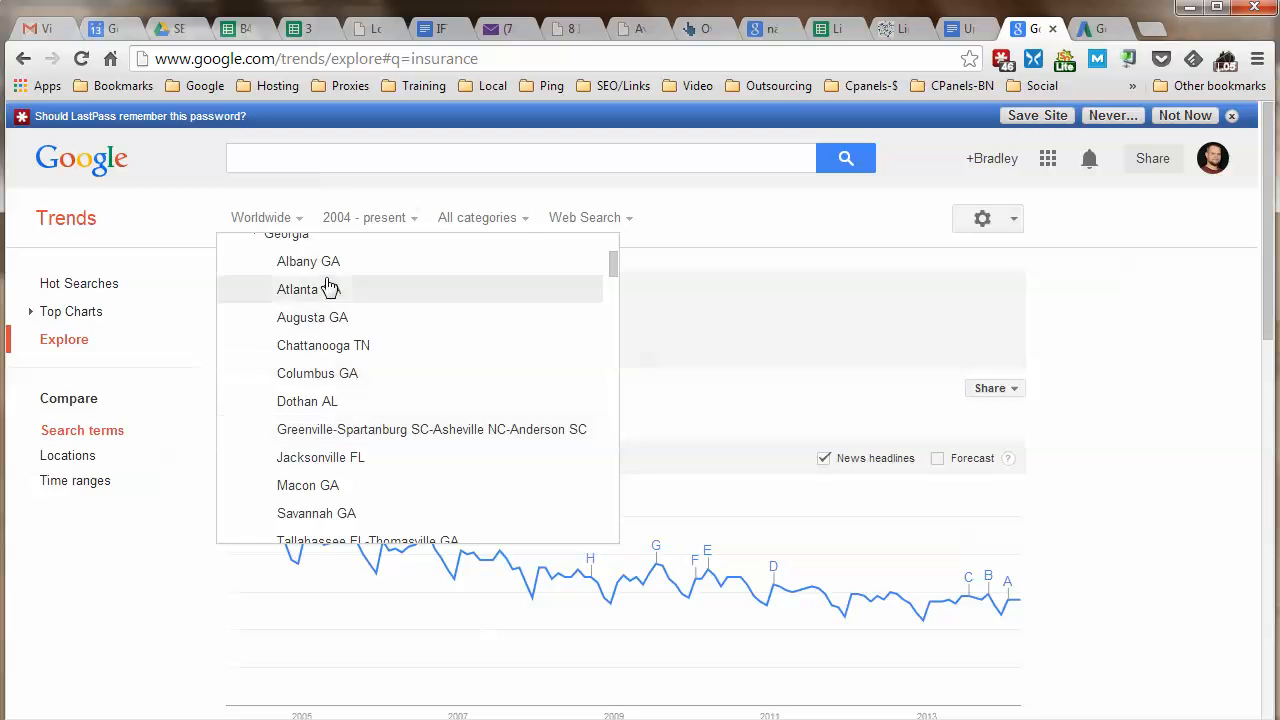
pyautogui.scroll(1, 321, 283)
pyautogui.scroll(-2, 318, 374)
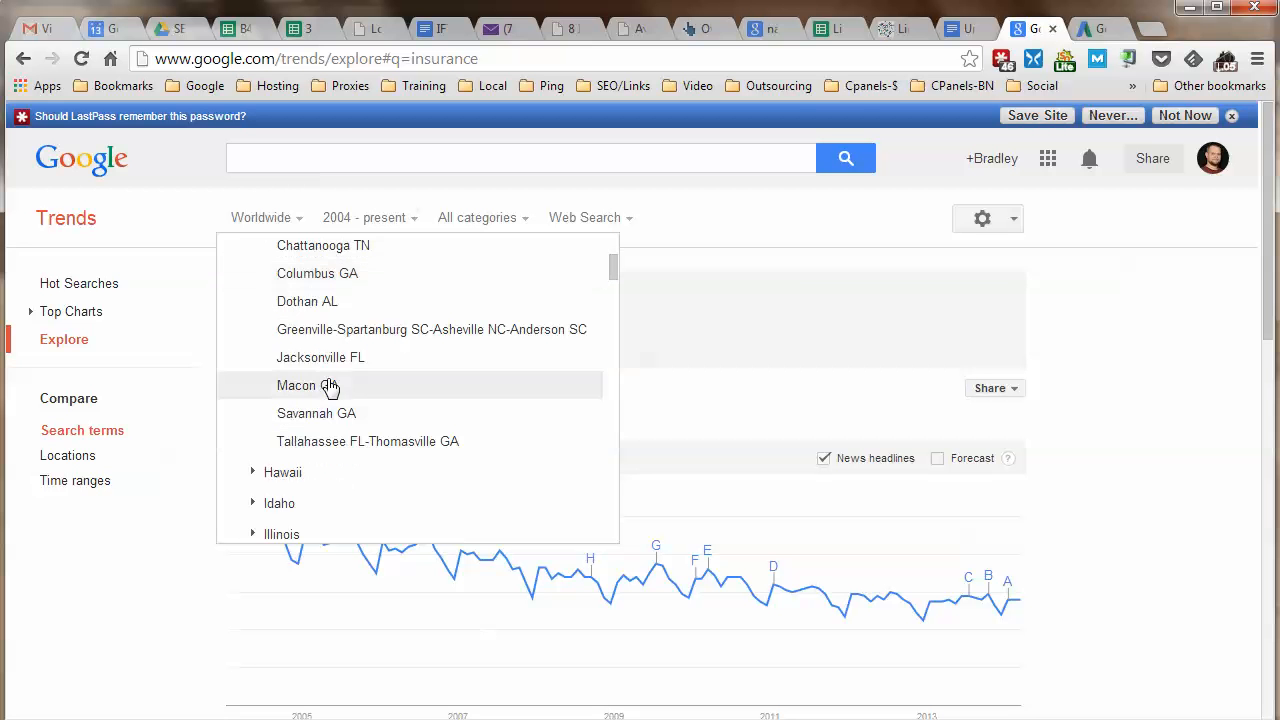
pyautogui.scroll(1, 349, 290)
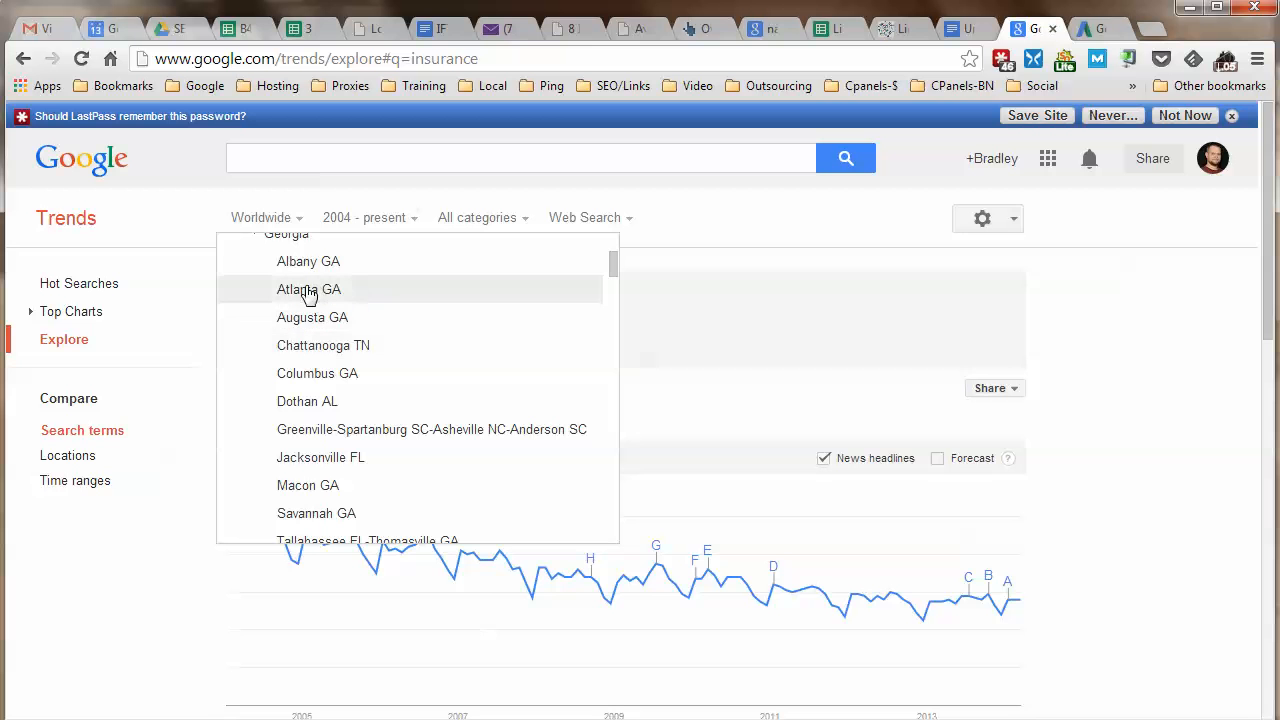
pyautogui.click(312, 294)
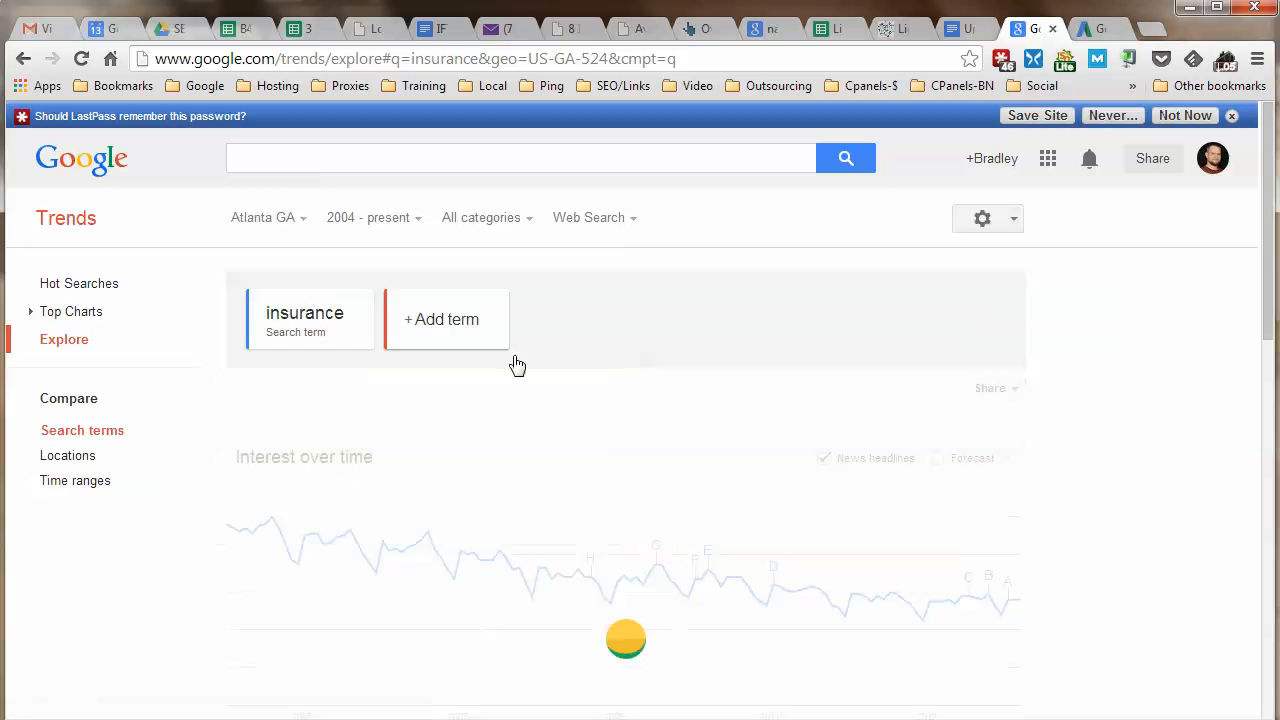
pyautogui.scroll(-1, 1095, 456)
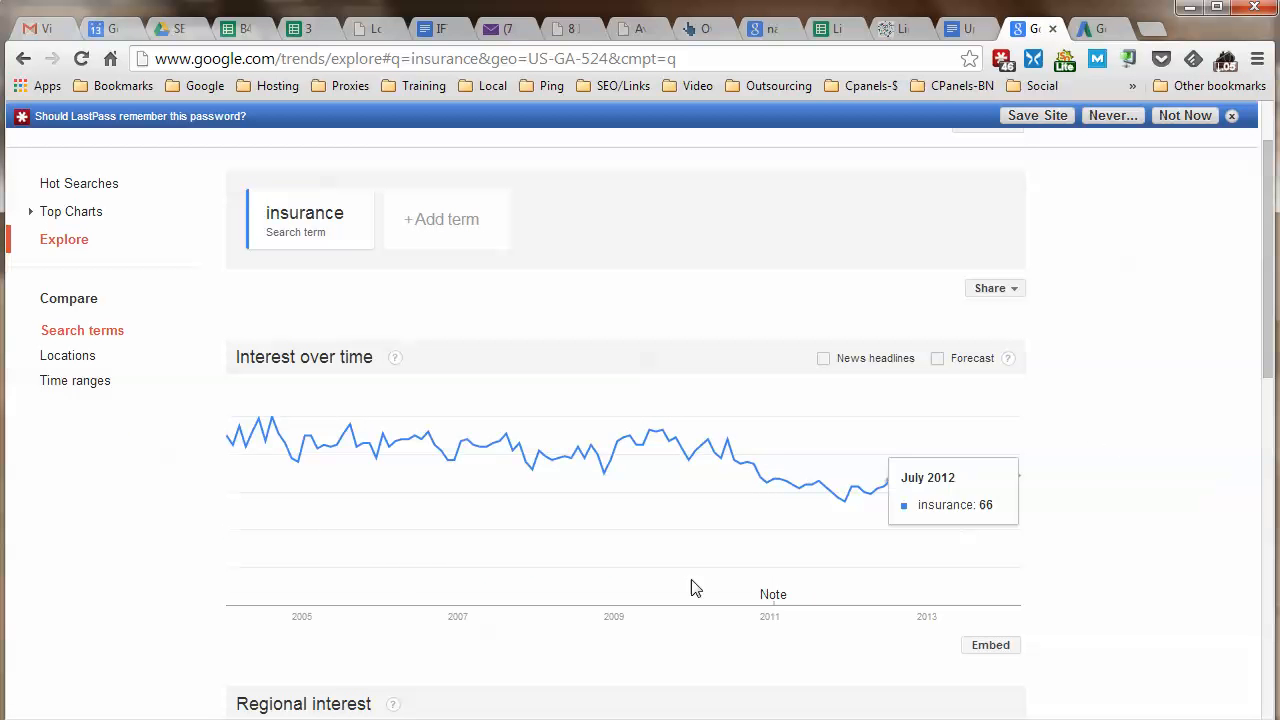
pyautogui.scroll(-1, 1158, 488)
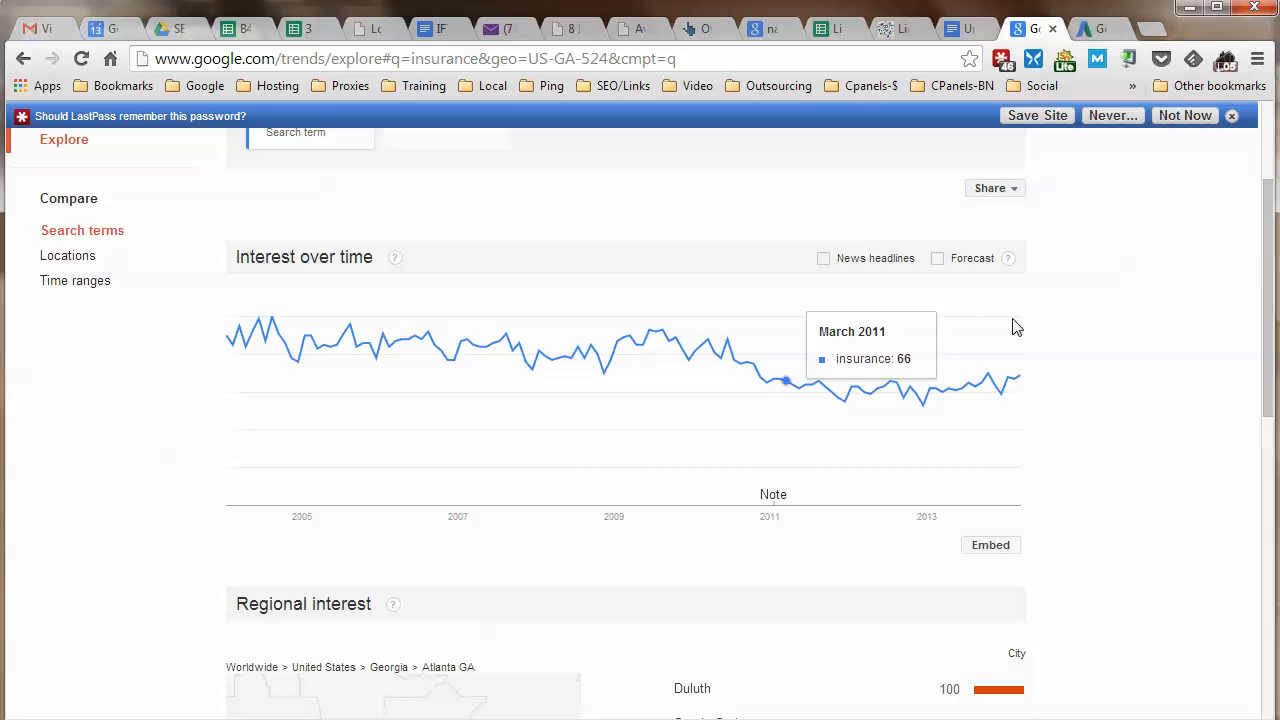
pyautogui.scroll(-3, 1188, 490)
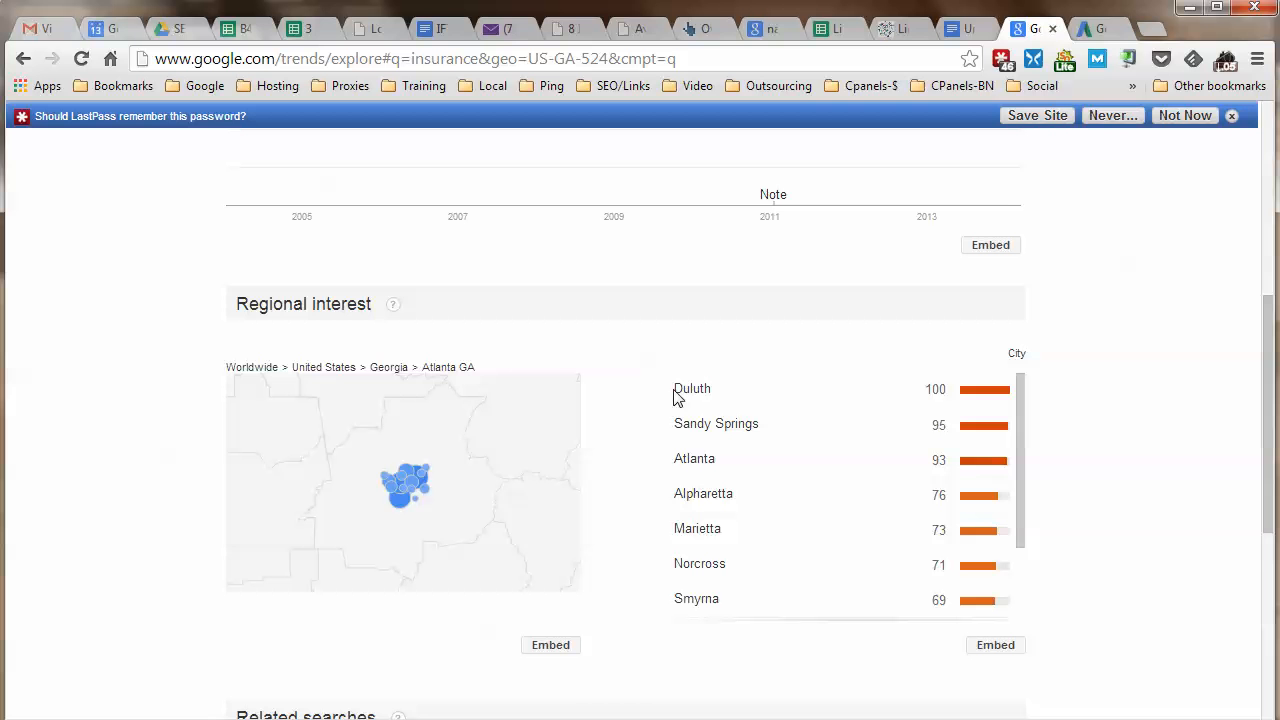
pyautogui.scroll(-3, 867, 546)
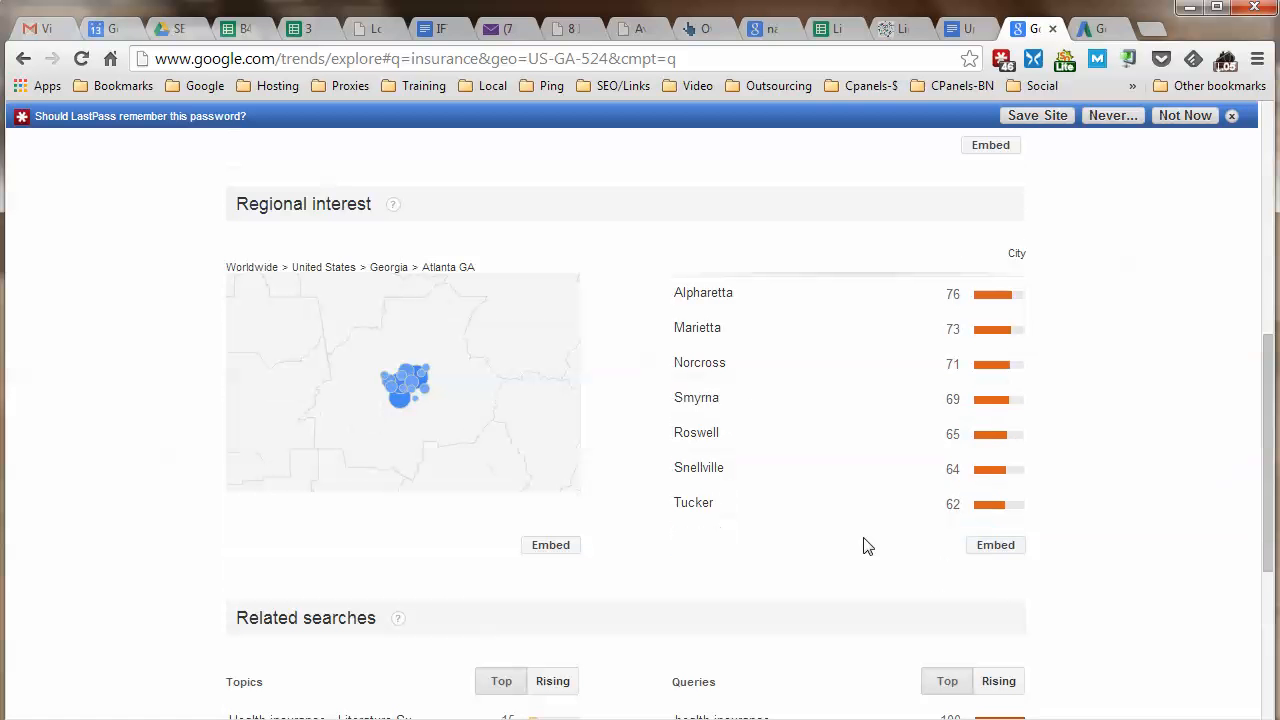
pyautogui.scroll(3, 716, 502)
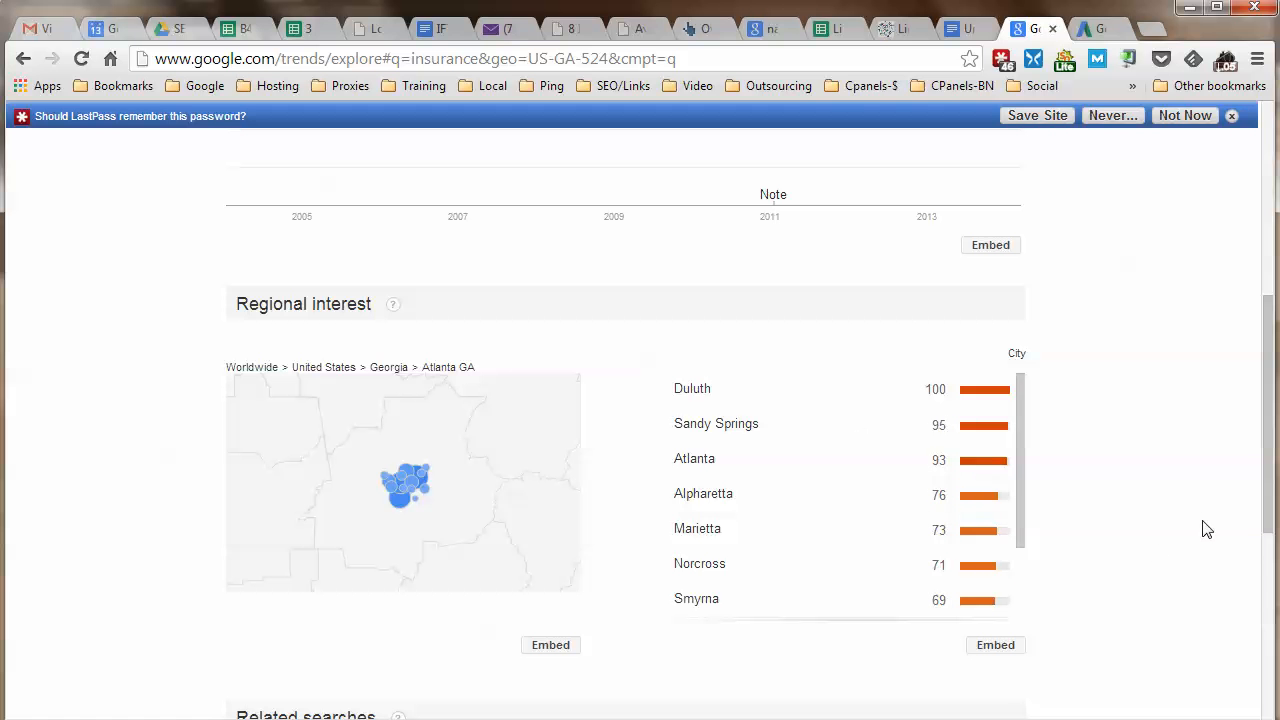
pyautogui.scroll(-1, 1080, 503)
pyautogui.scroll(1, 1049, 505)
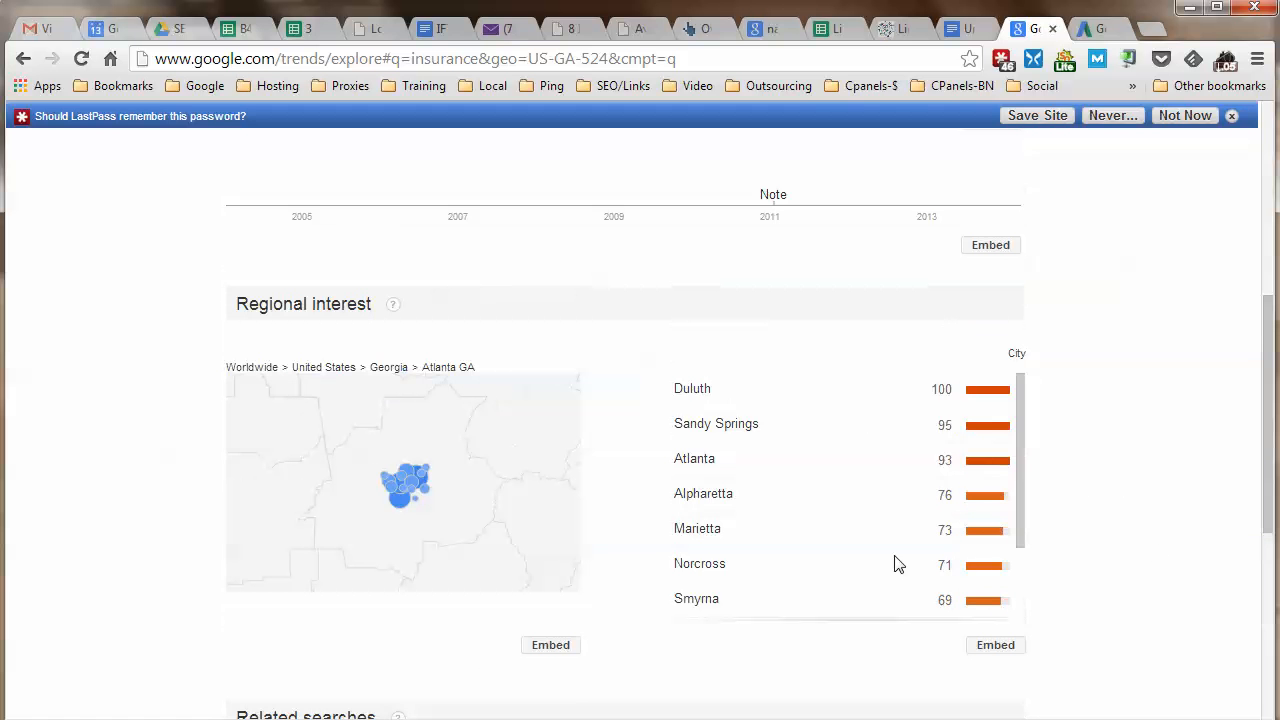
pyautogui.scroll(-1, 838, 600)
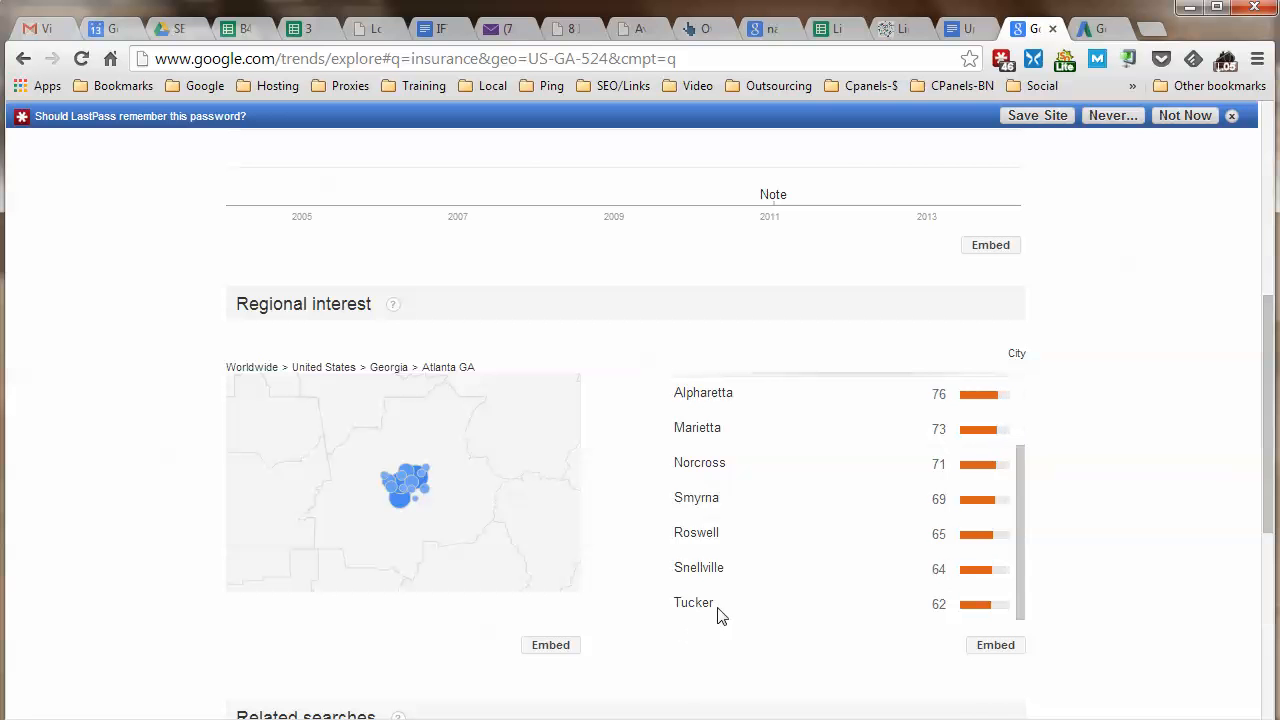
pyautogui.scroll(3, 702, 607)
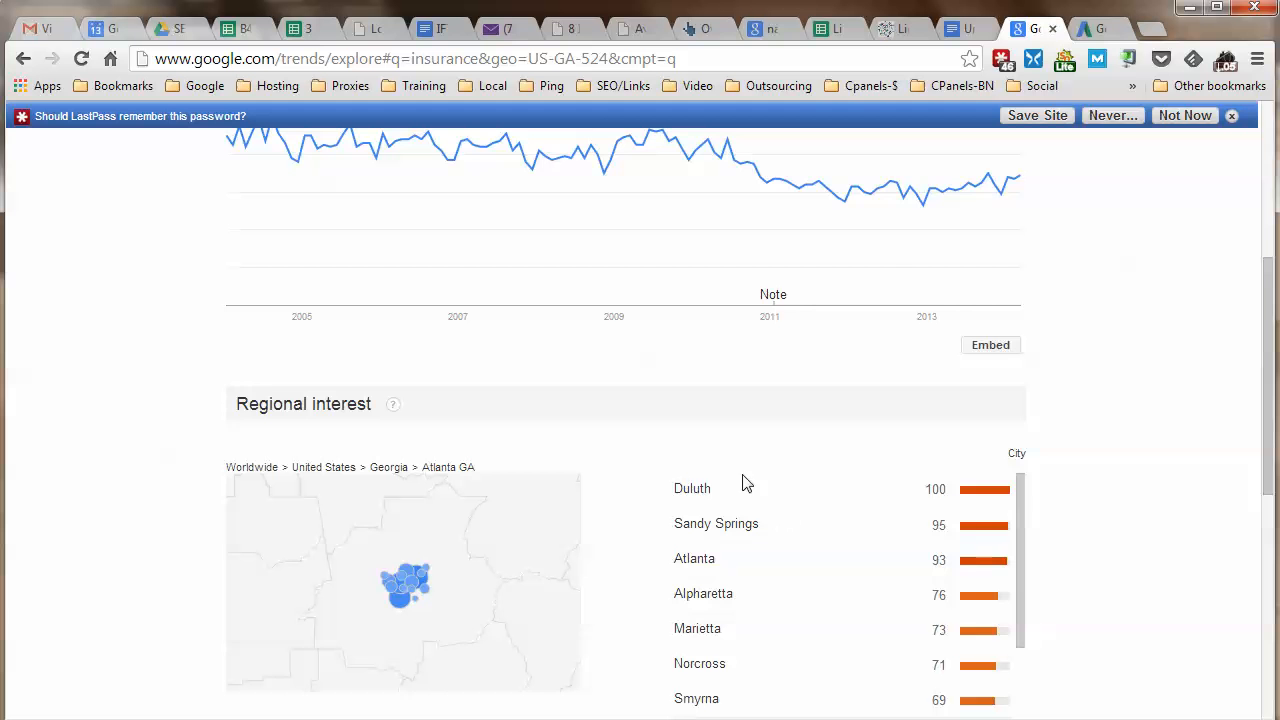
pyautogui.scroll(-4, 1103, 517)
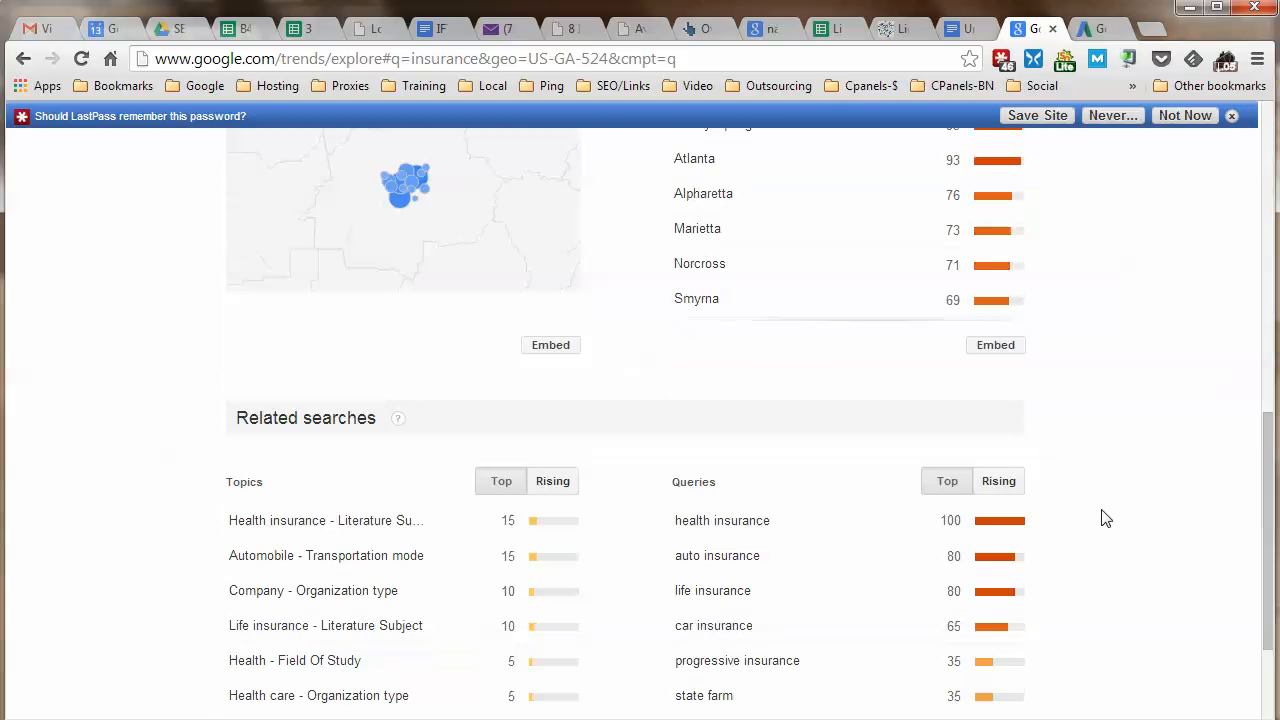
pyautogui.scroll(1, 1105, 518)
pyautogui.scroll(-1, 780, 587)
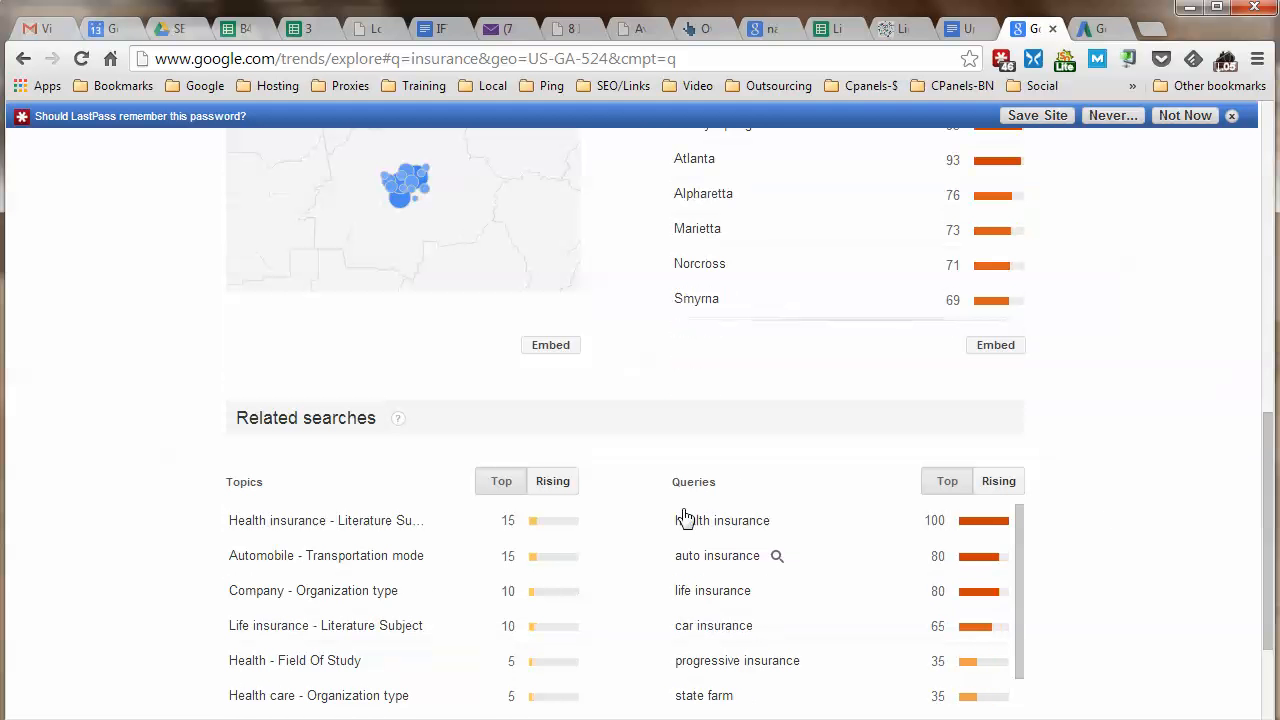
pyautogui.scroll(1, 790, 497)
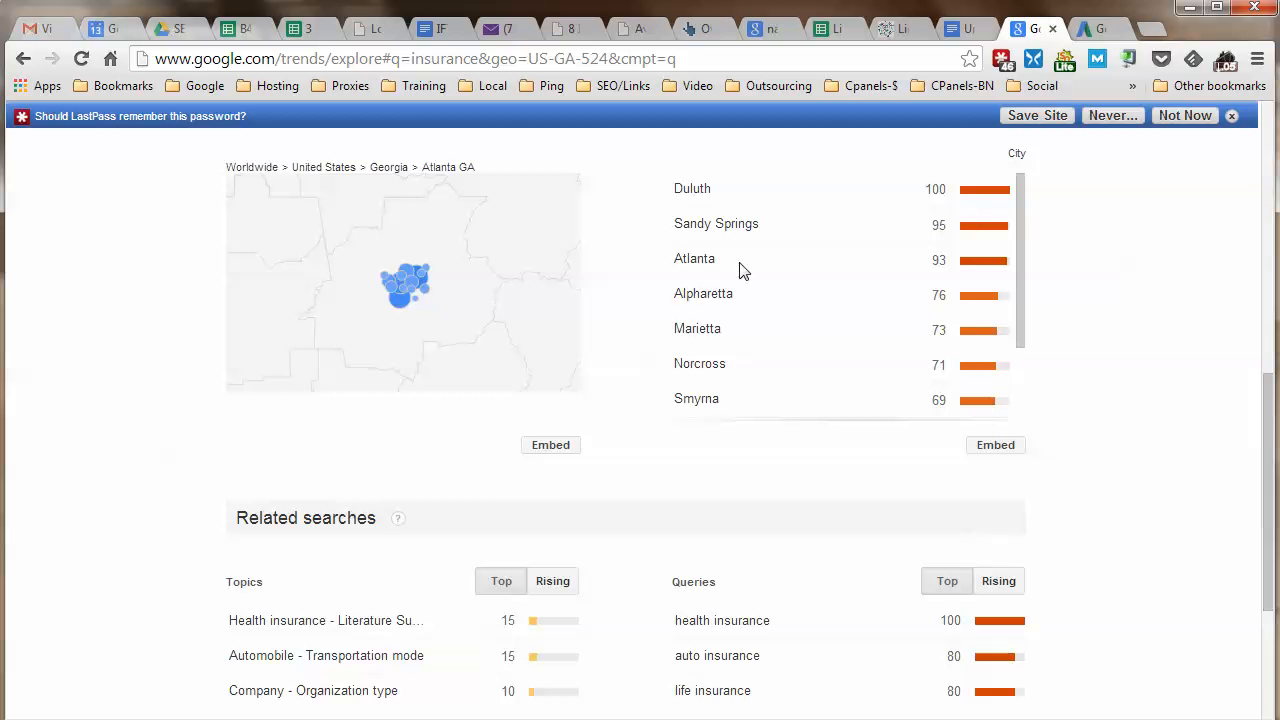
pyautogui.scroll(-2, 1207, 435)
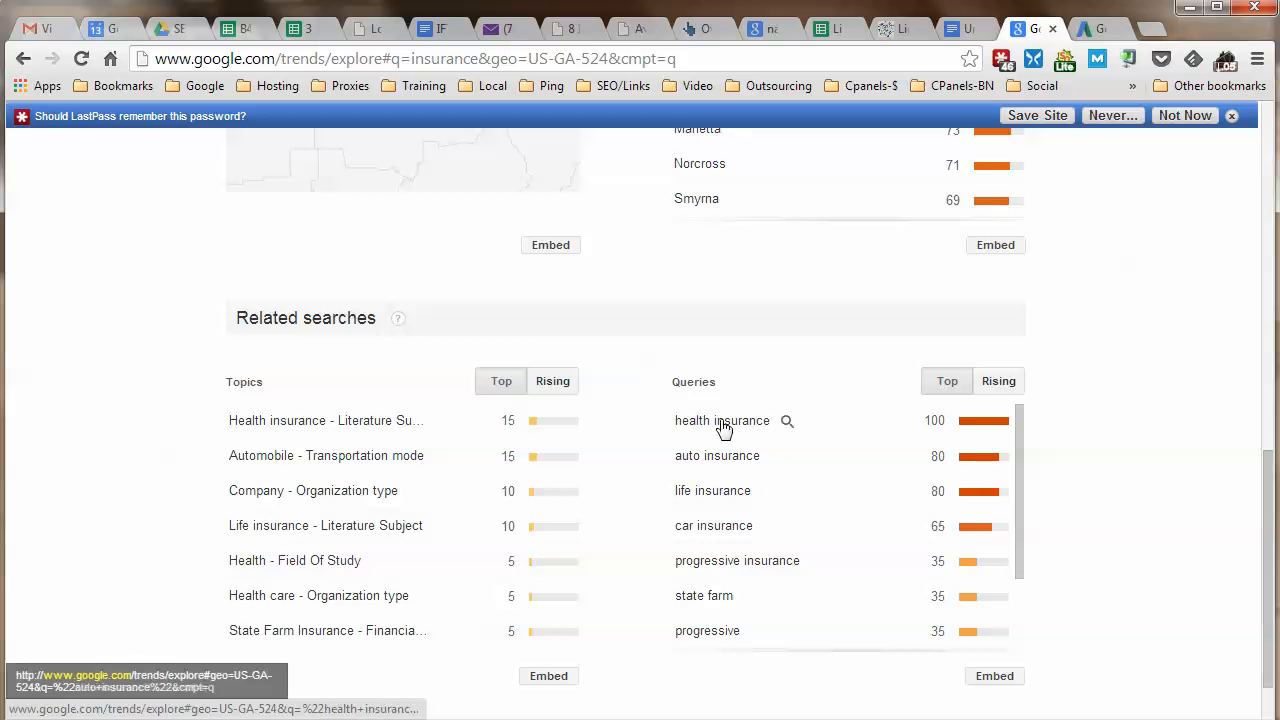
pyautogui.scroll(-1, 743, 532)
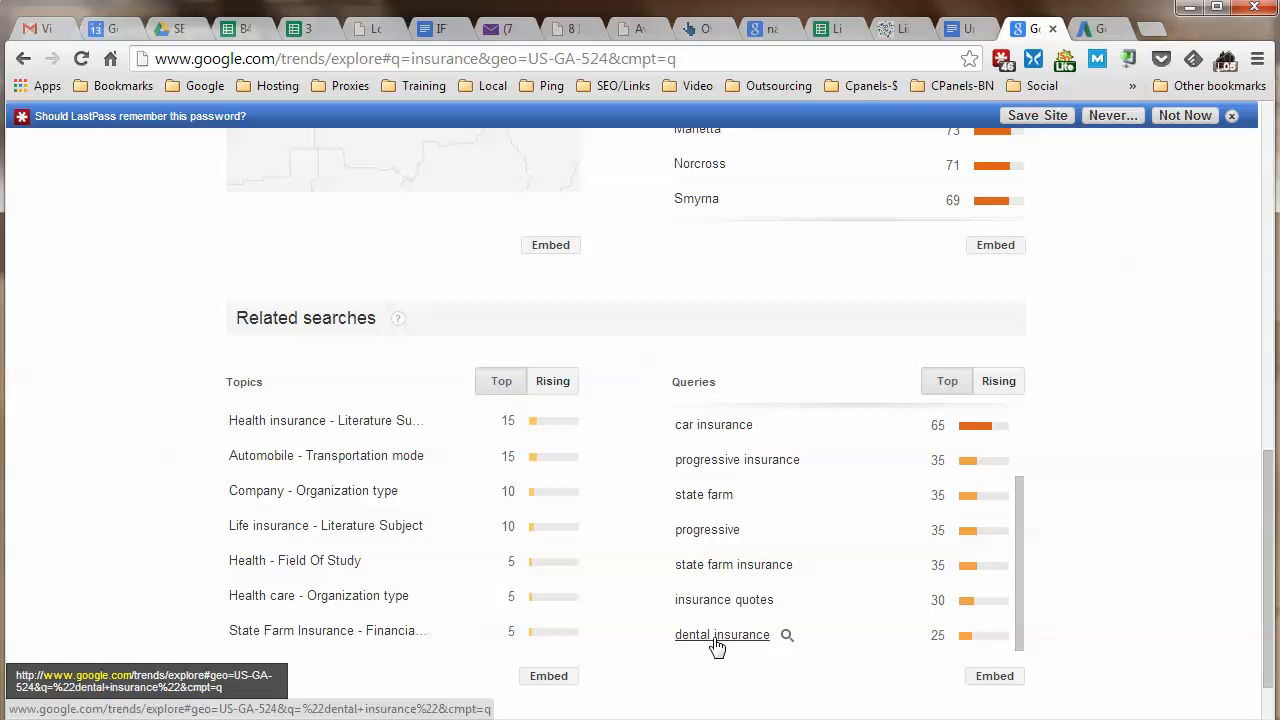
pyautogui.scroll(3, 891, 514)
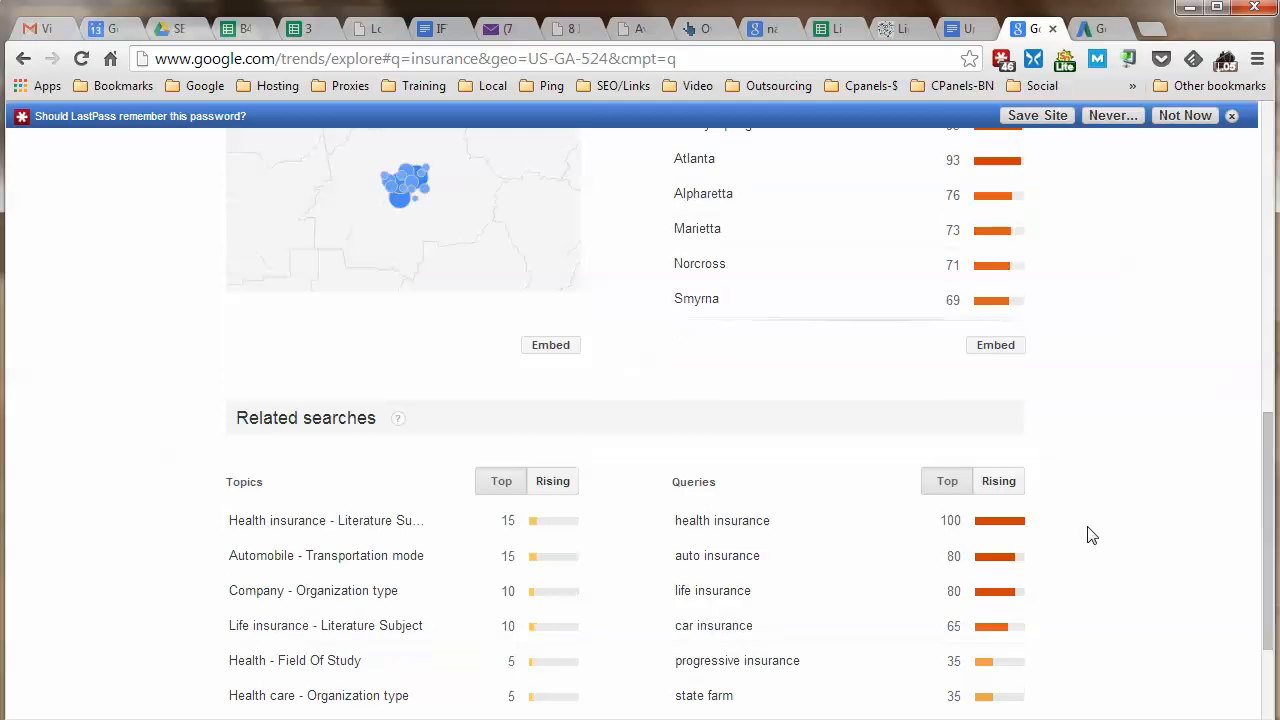
pyautogui.scroll(-2, 1086, 535)
pyautogui.scroll(1, 762, 492)
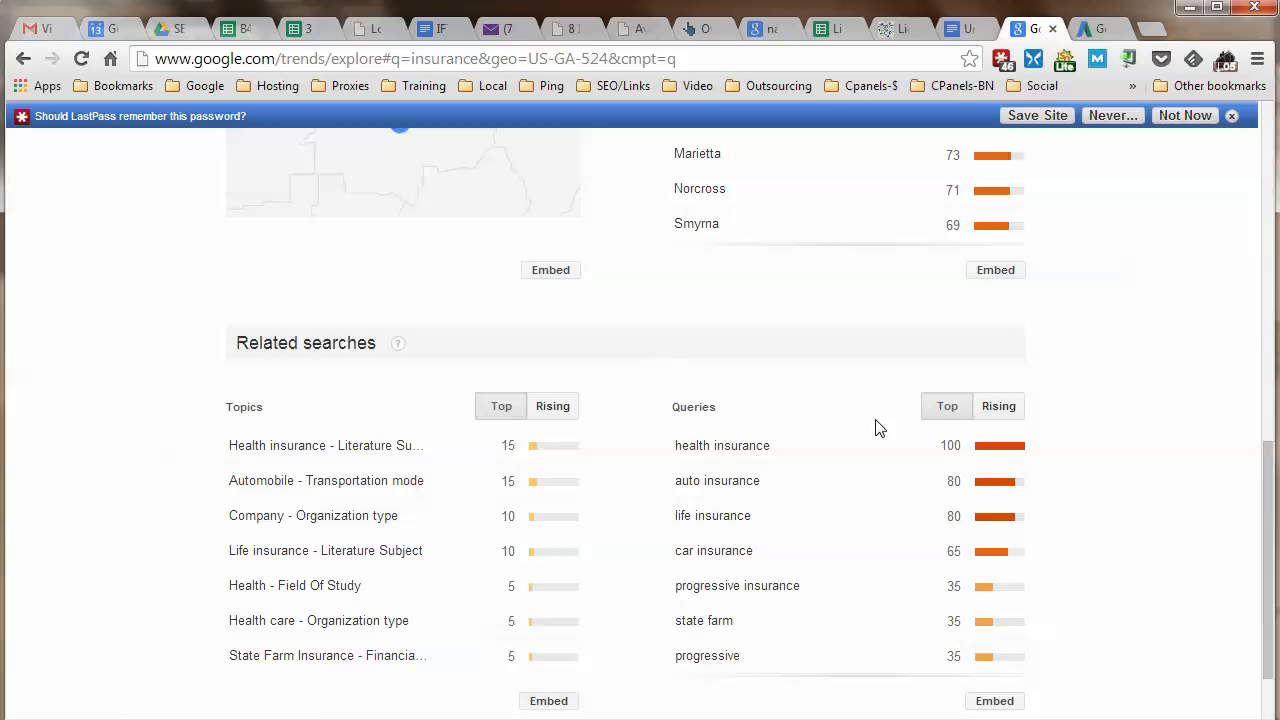
# Switch related queries to Rising and review them: car insurance quotes Breakout, cheap insurance +160%.
pyautogui.click(997, 408)
pyautogui.scroll(1, 1106, 459)
pyautogui.scroll(-1, 1100, 477)
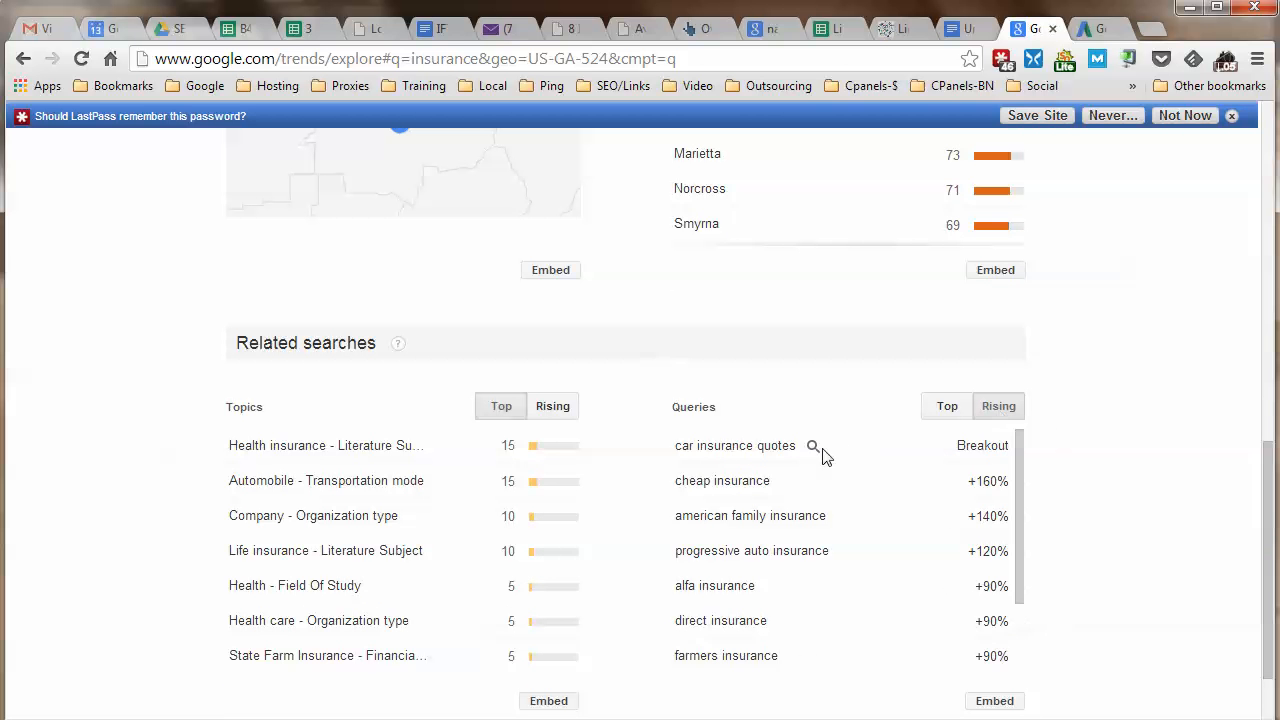
pyautogui.scroll(7, 1060, 450)
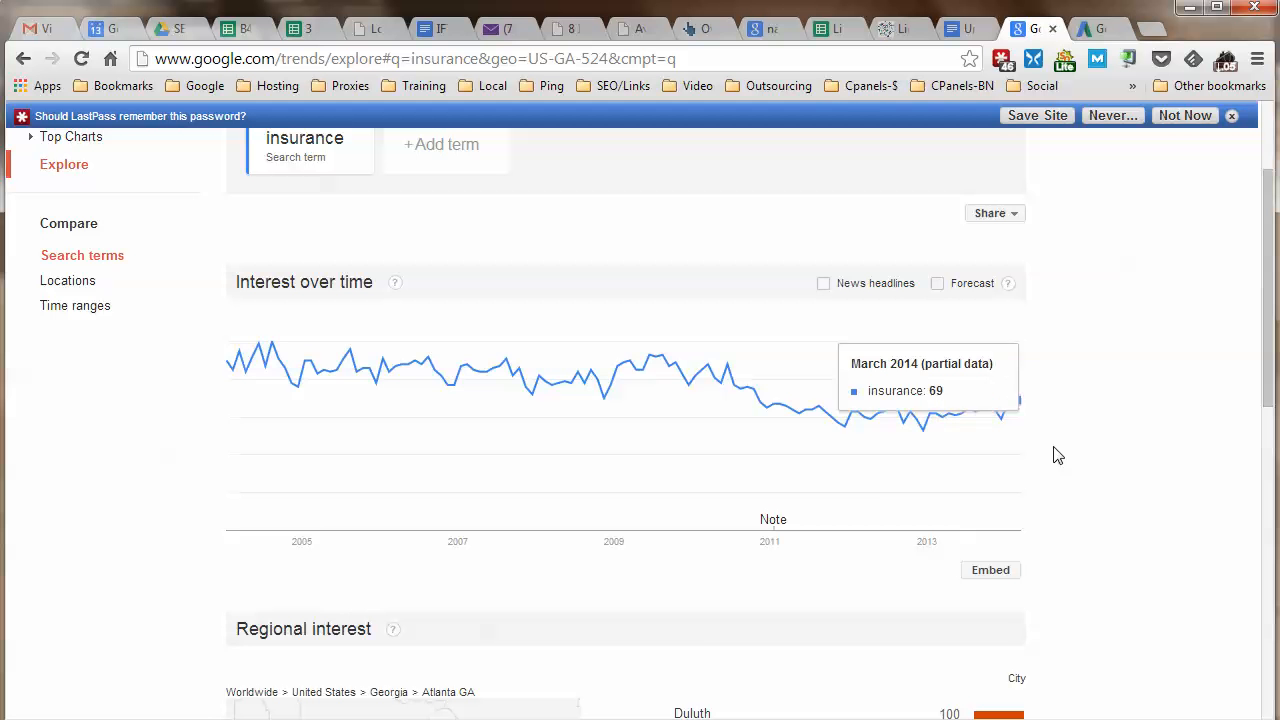
pyautogui.scroll(-7, 1128, 514)
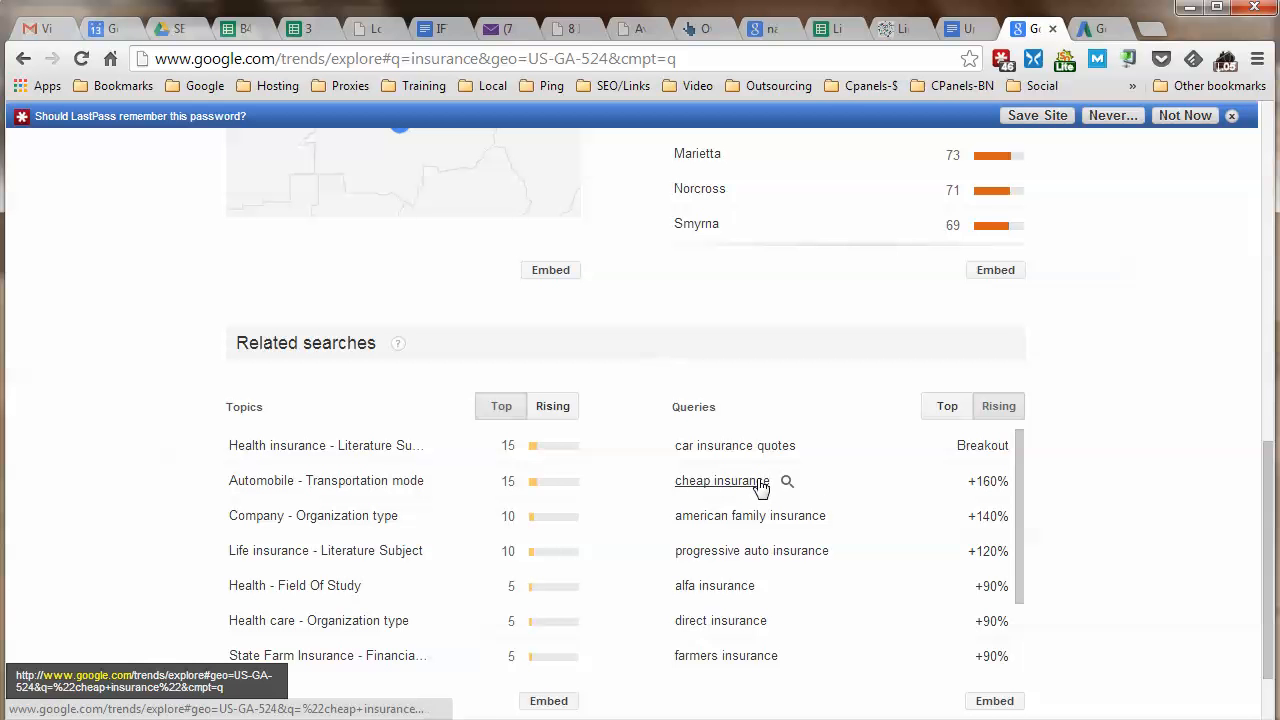
pyautogui.scroll(3, 846, 471)
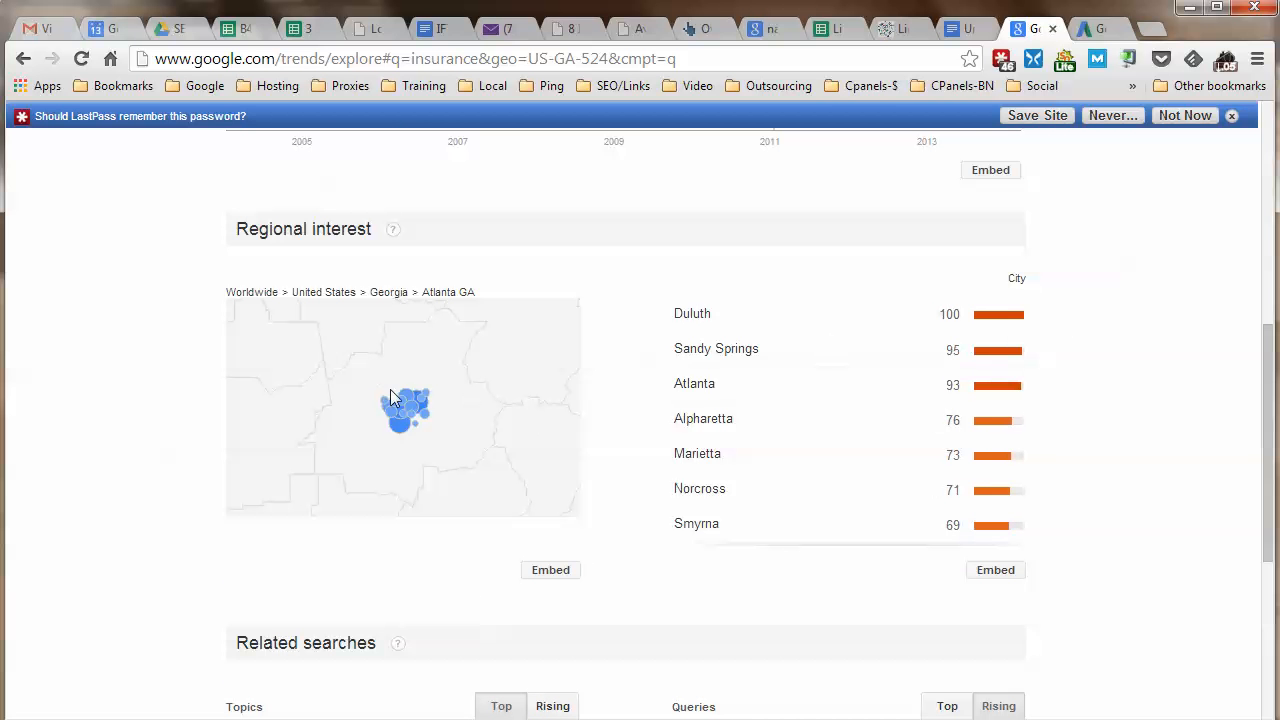
pyautogui.scroll(-2, 1188, 477)
pyautogui.scroll(-2, 1188, 477)
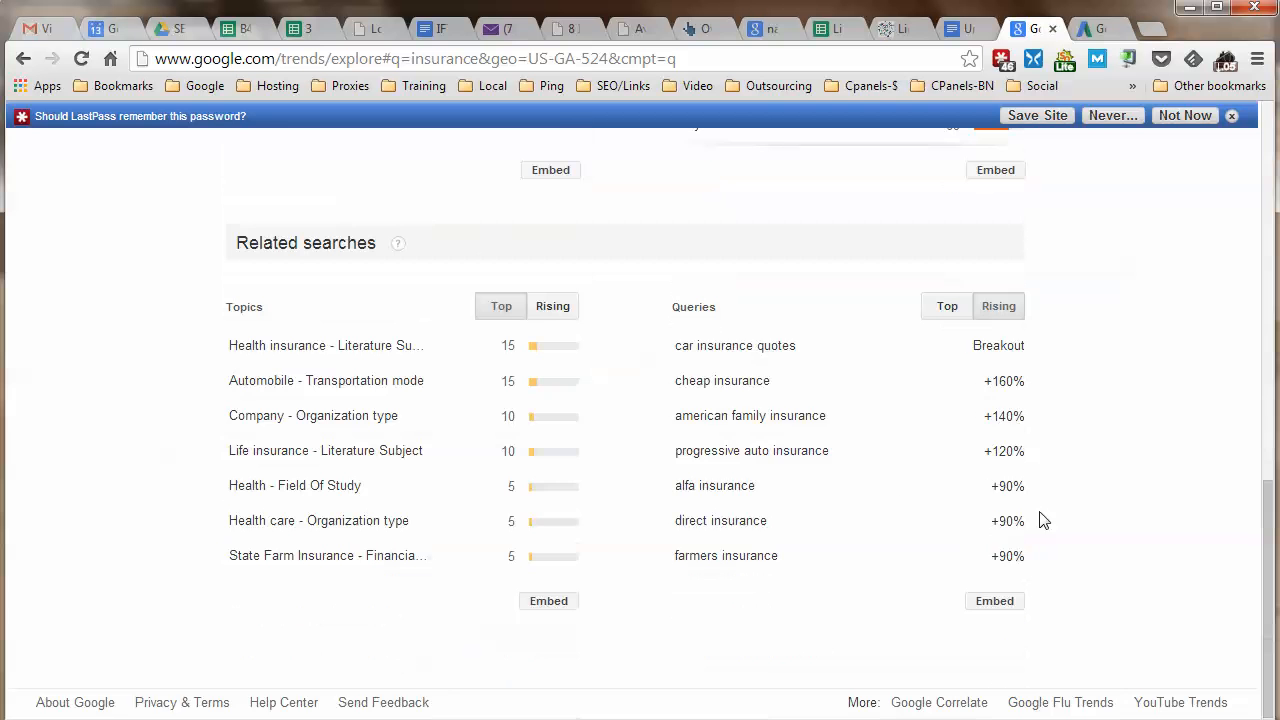
pyautogui.scroll(-1, 814, 449)
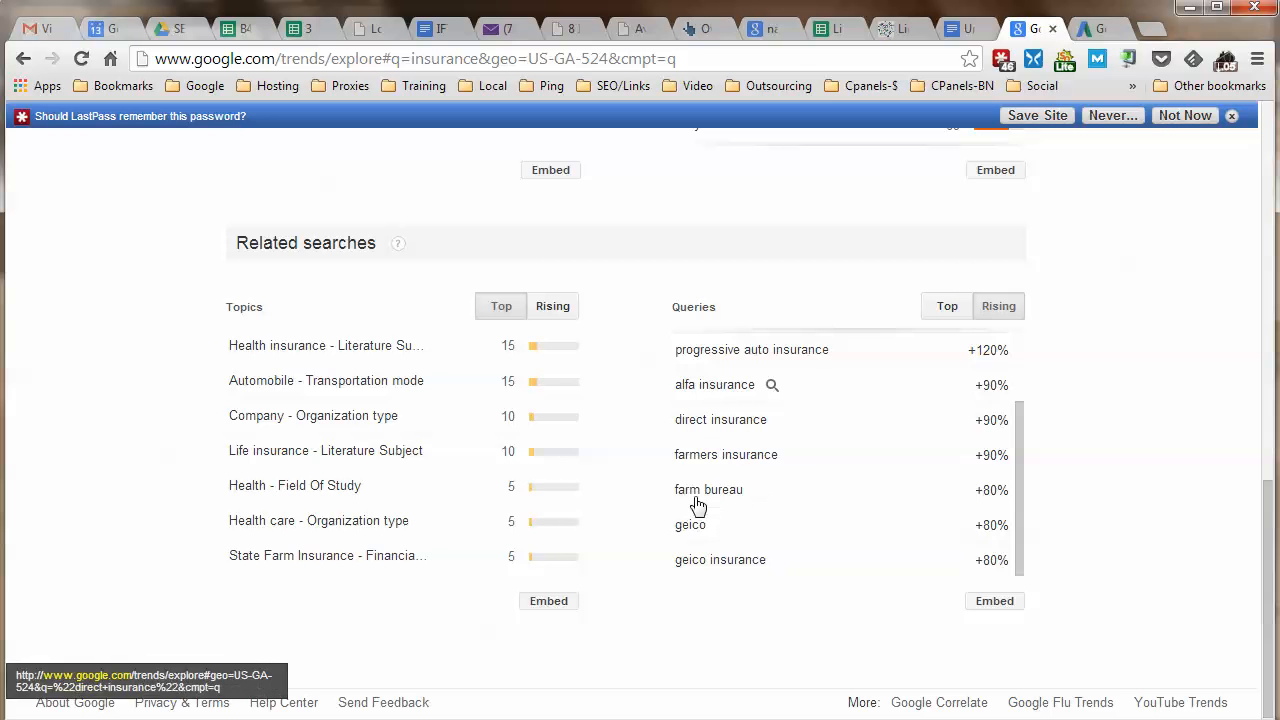
pyautogui.scroll(1, 705, 490)
pyautogui.scroll(1, 740, 500)
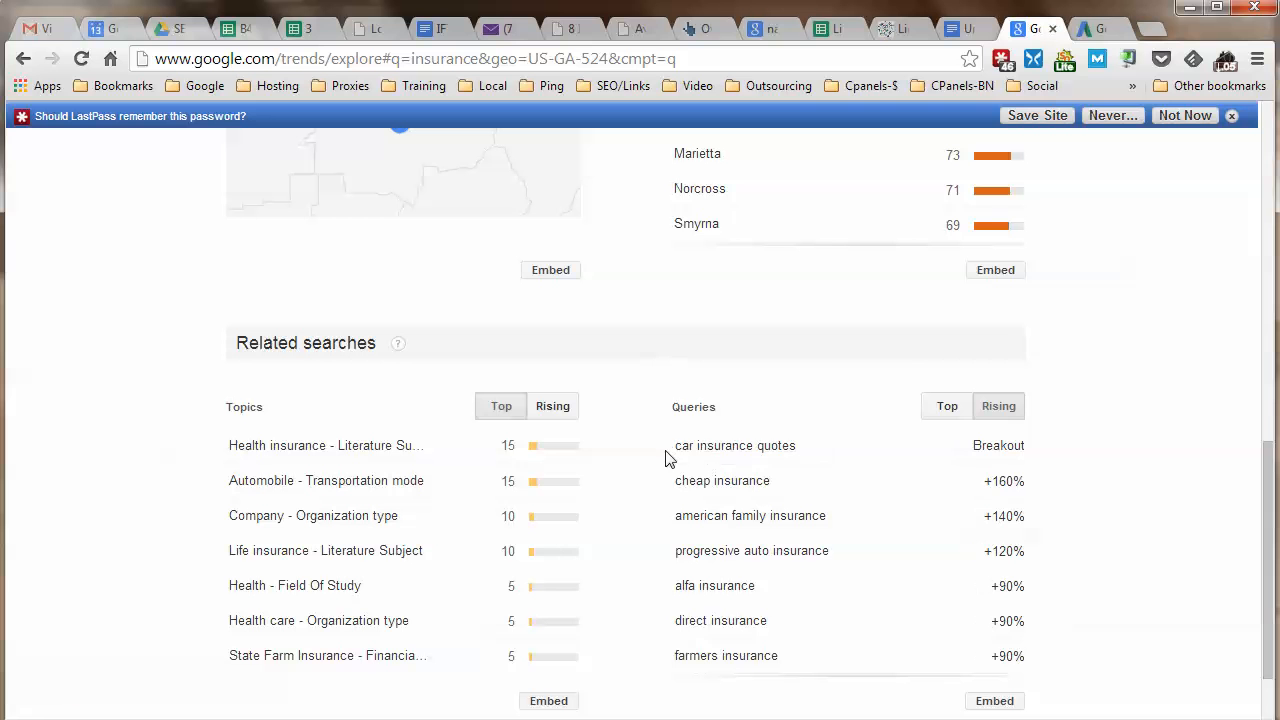
# Switch related queries to Top and note insurance quotes and dental insurance in the keyword doc.
pyautogui.moveTo(666, 451); pyautogui.dragTo(803, 449)
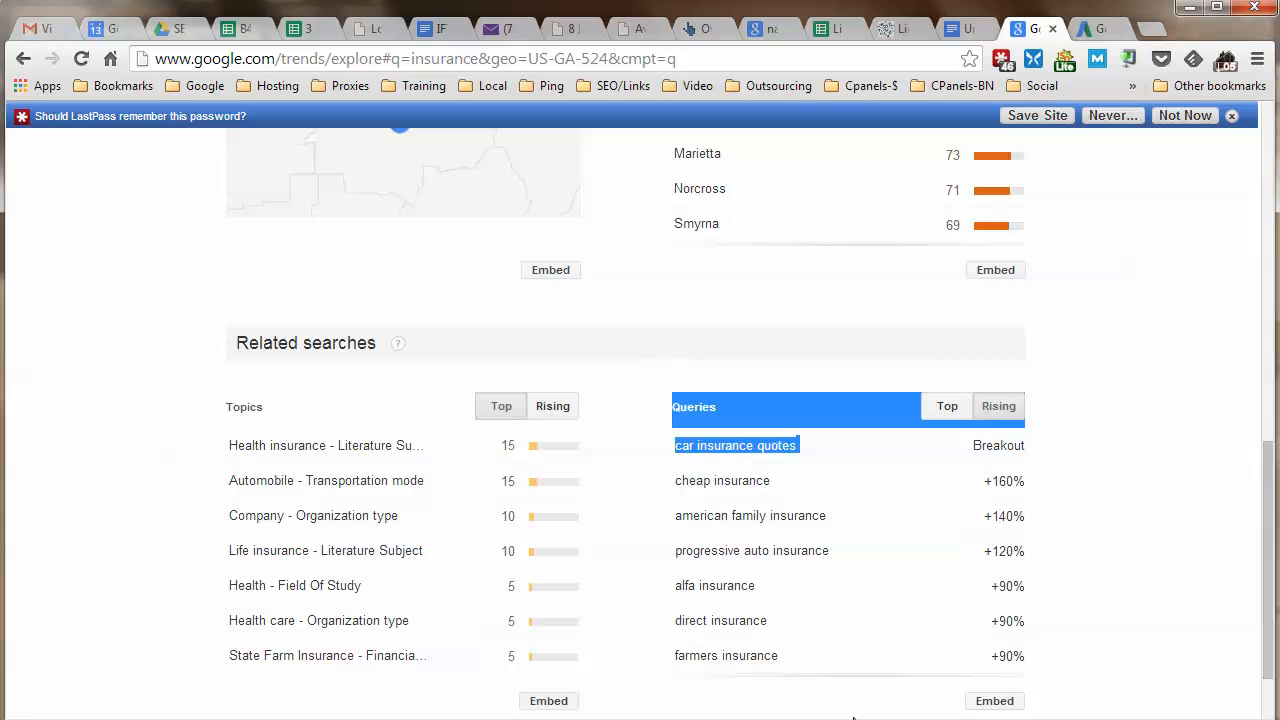
pyautogui.click(955, 35)
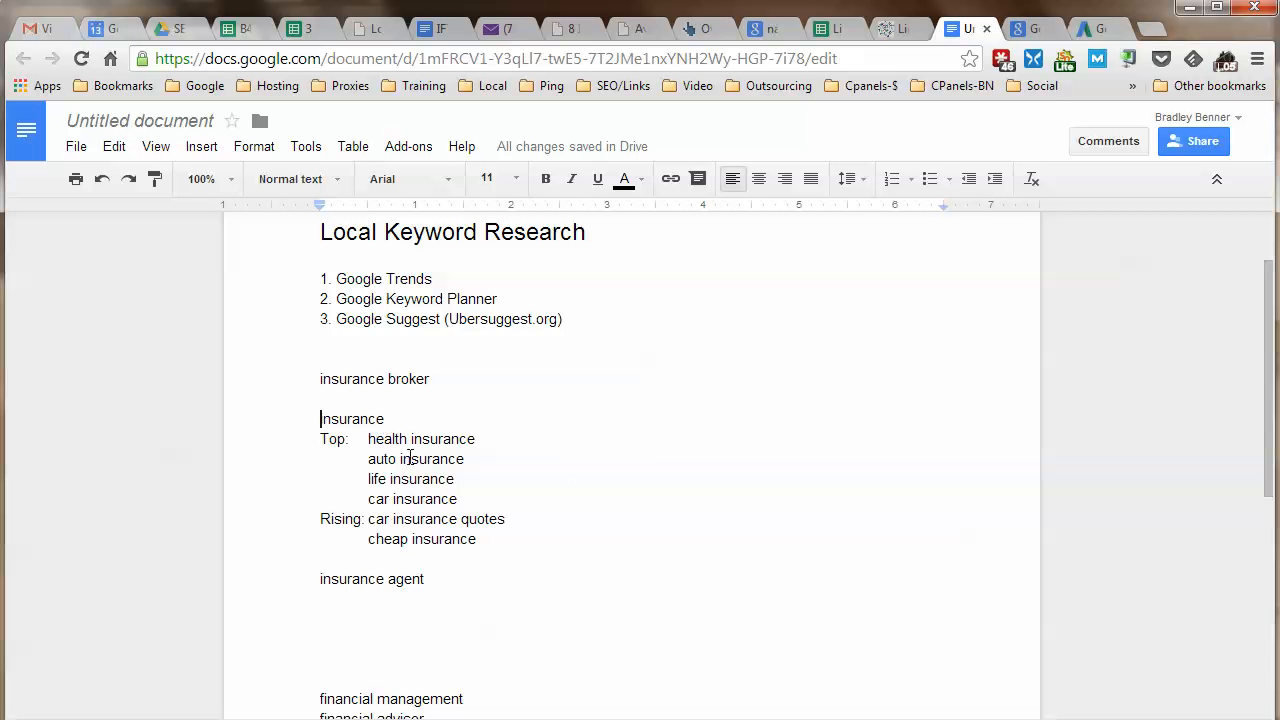
pyautogui.click(1023, 34)
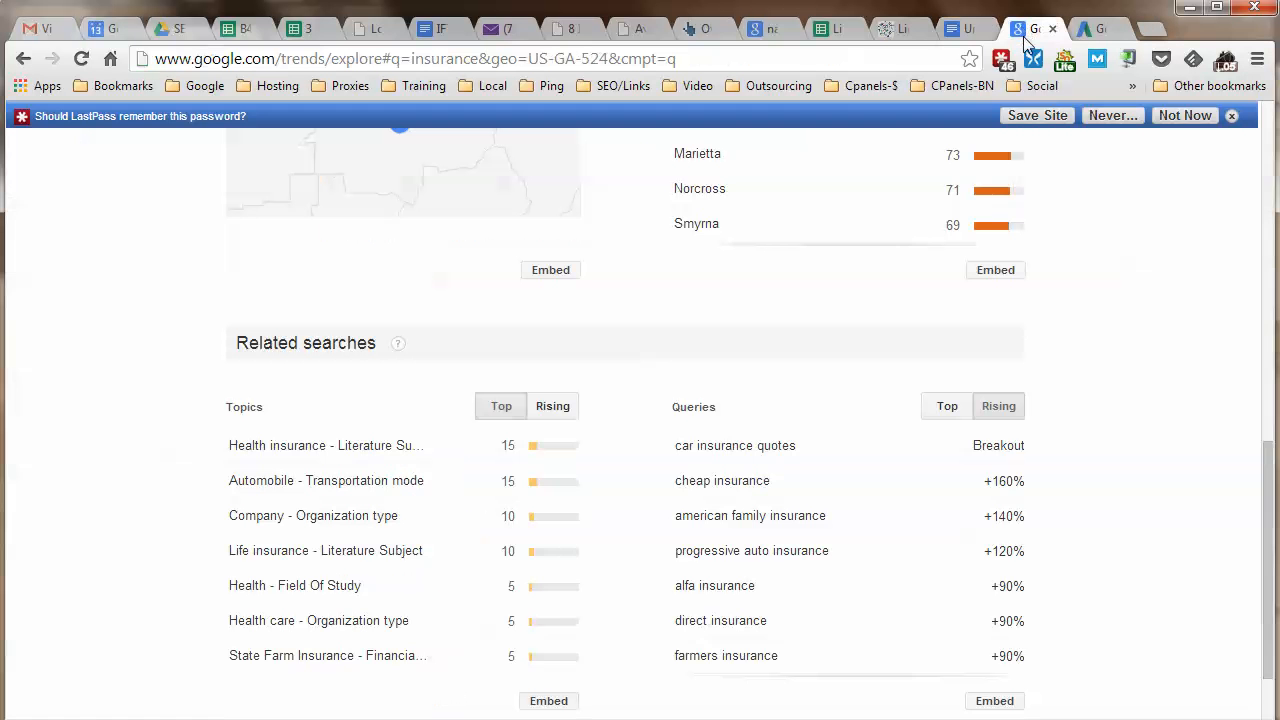
pyautogui.click(942, 418)
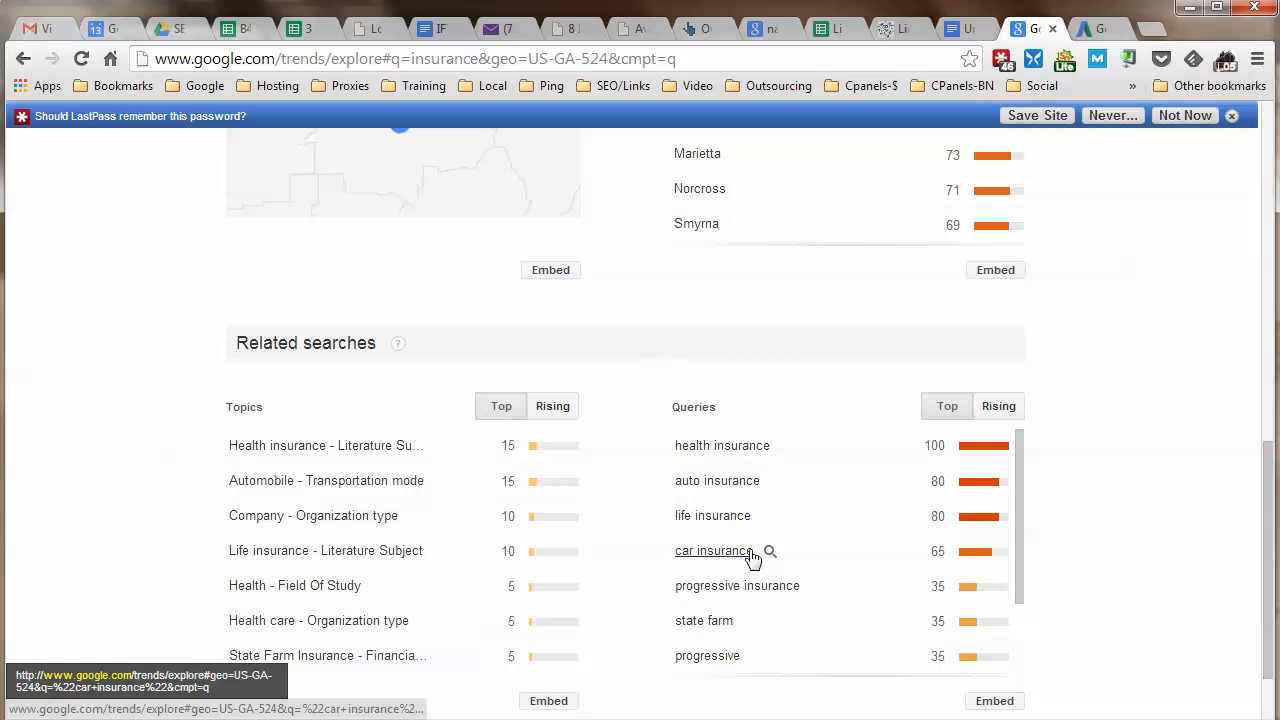
pyautogui.scroll(-5, 903, 563)
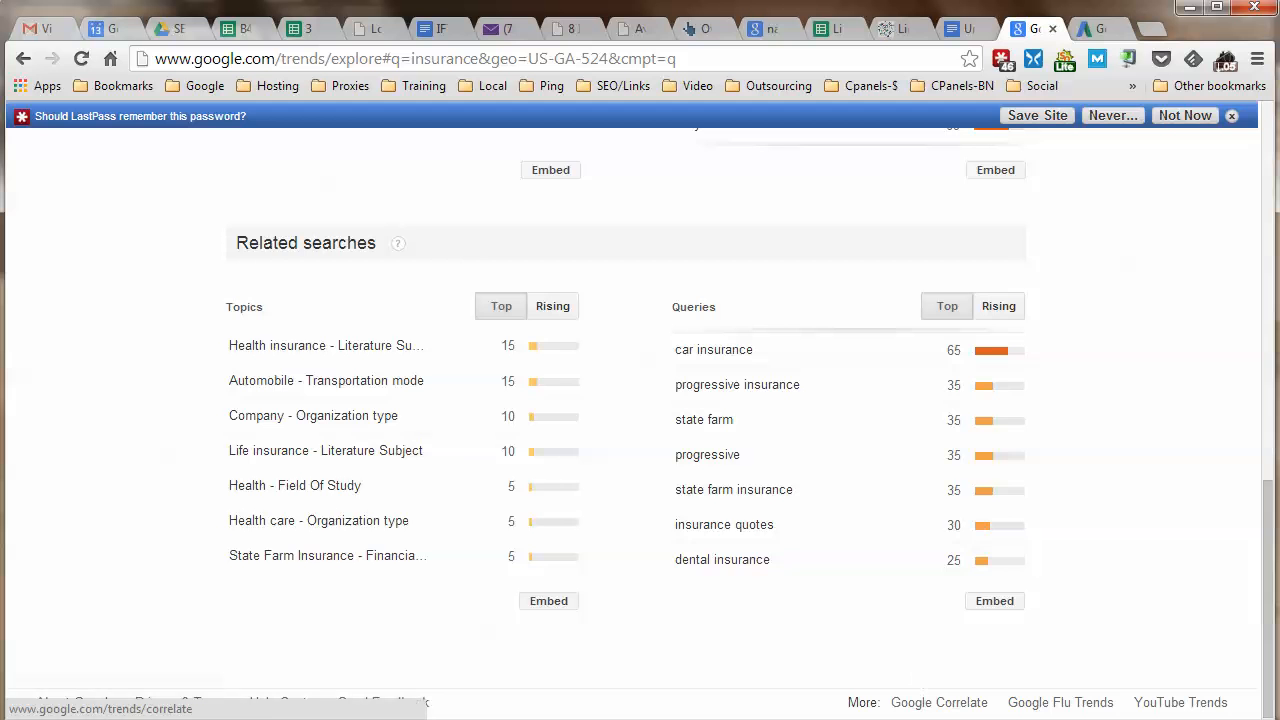
pyautogui.hotkey('ctrl', 'shift', 'Tab')
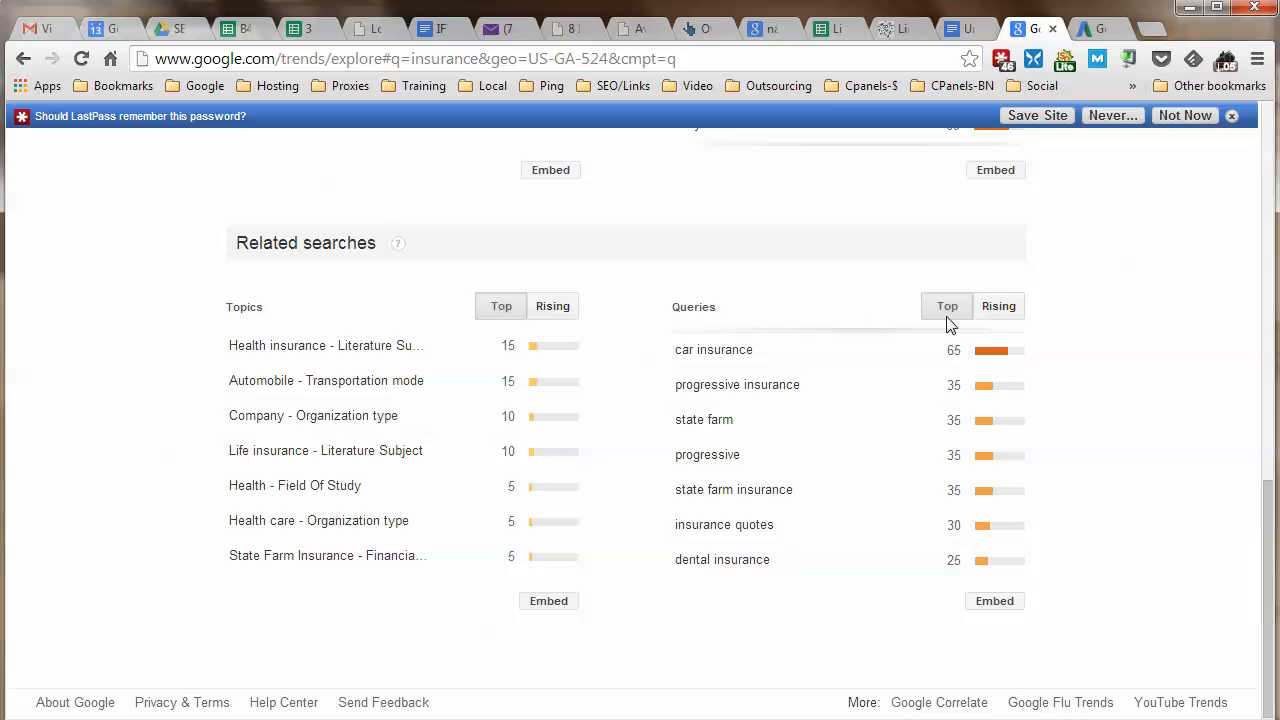
# Return to Rising queries, down to american family insurance (+140%) and farmers insurance (+90%).
pyautogui.click(985, 307)
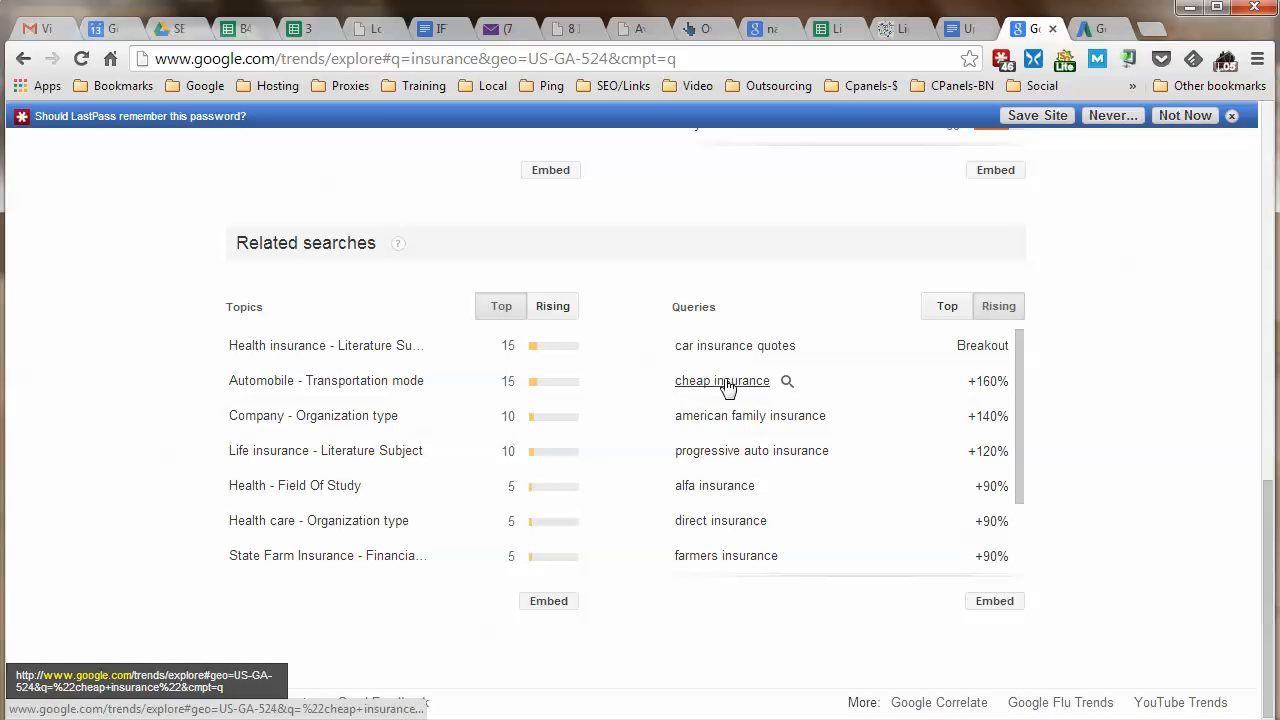
pyautogui.scroll(-2, 727, 386)
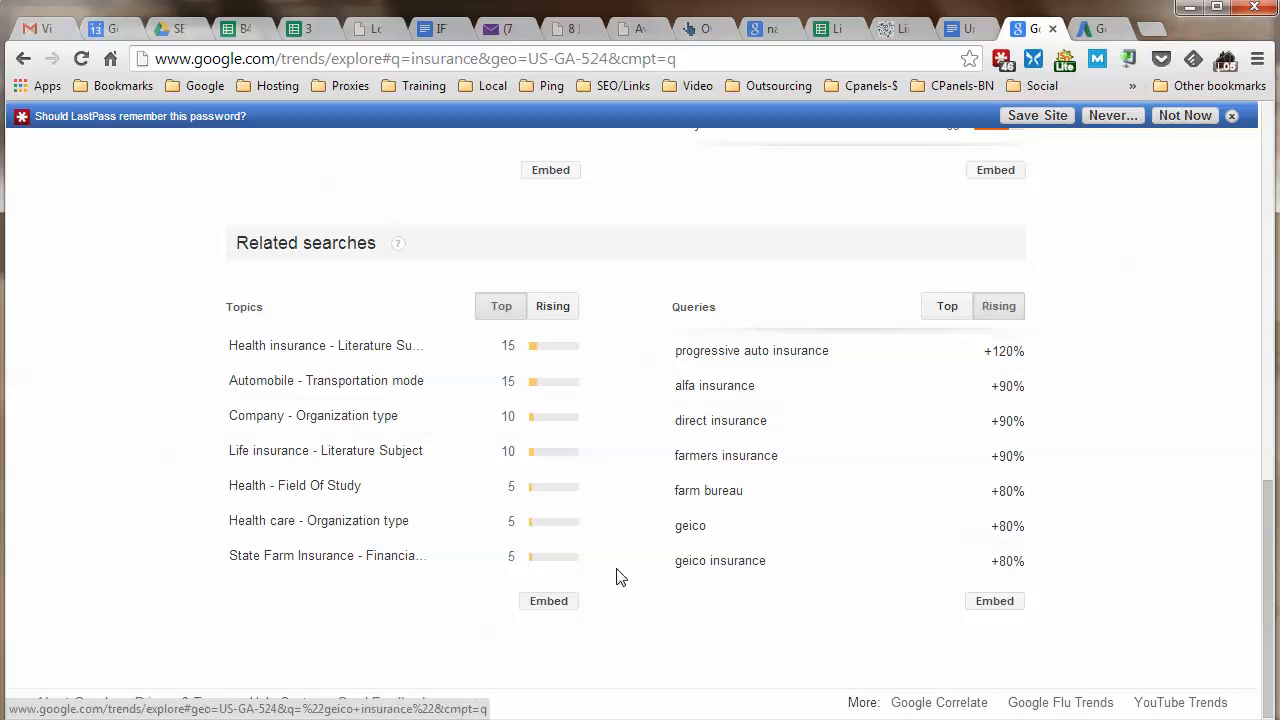
pyautogui.scroll(5, 729, 449)
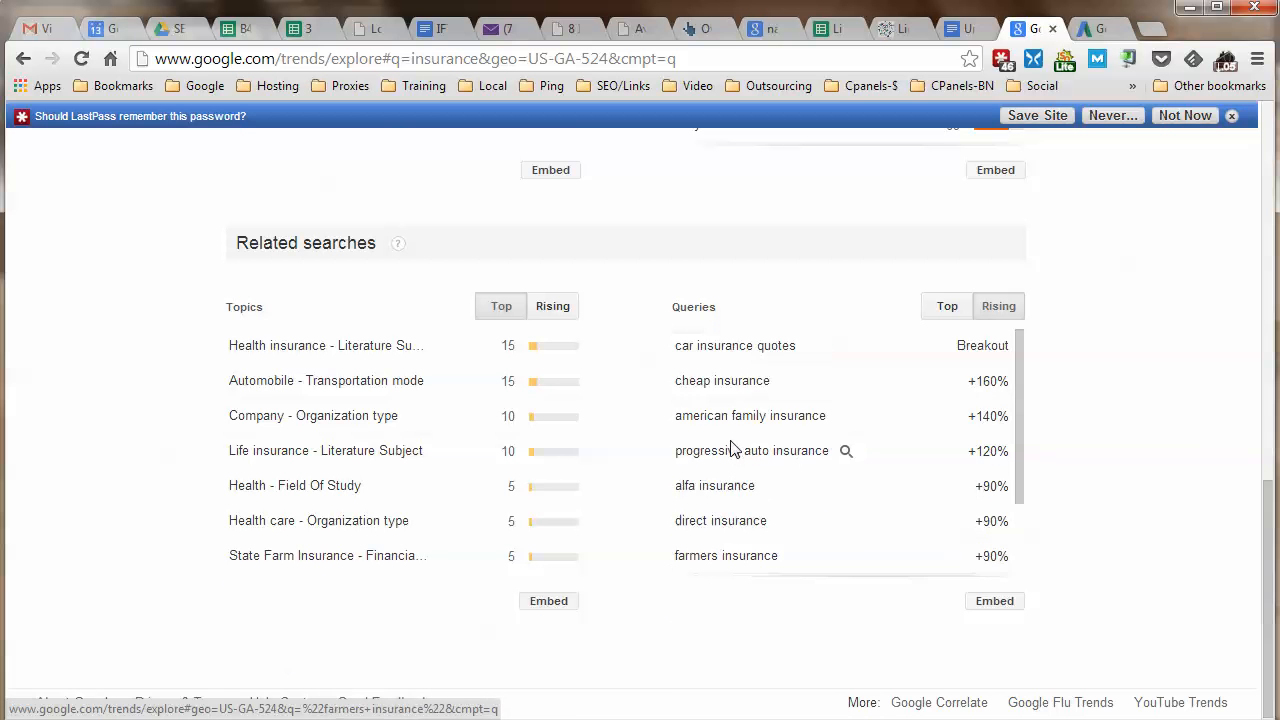
# Copy 'insurance agent' from the keyword notes and return to the Google Trends tab.
pyautogui.click(953, 31)
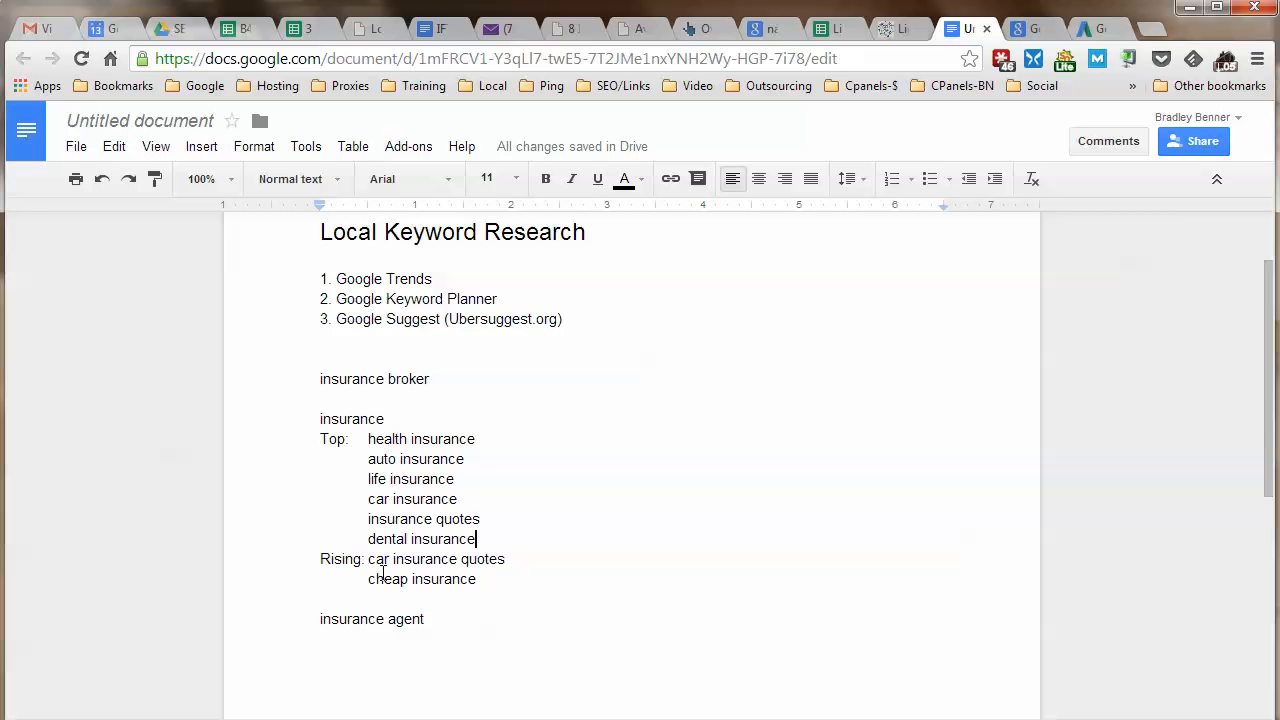
pyautogui.scroll(-1, 595, 527)
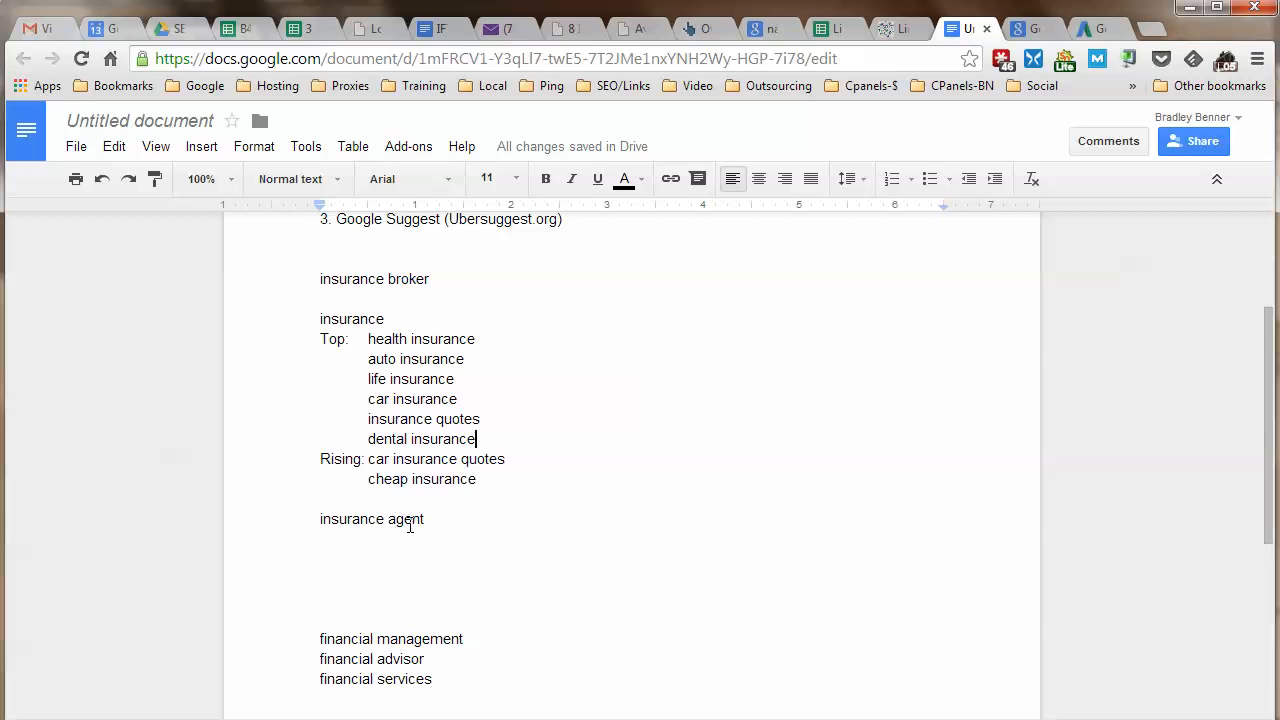
pyautogui.moveTo(426, 524); pyautogui.dragTo(322, 527)
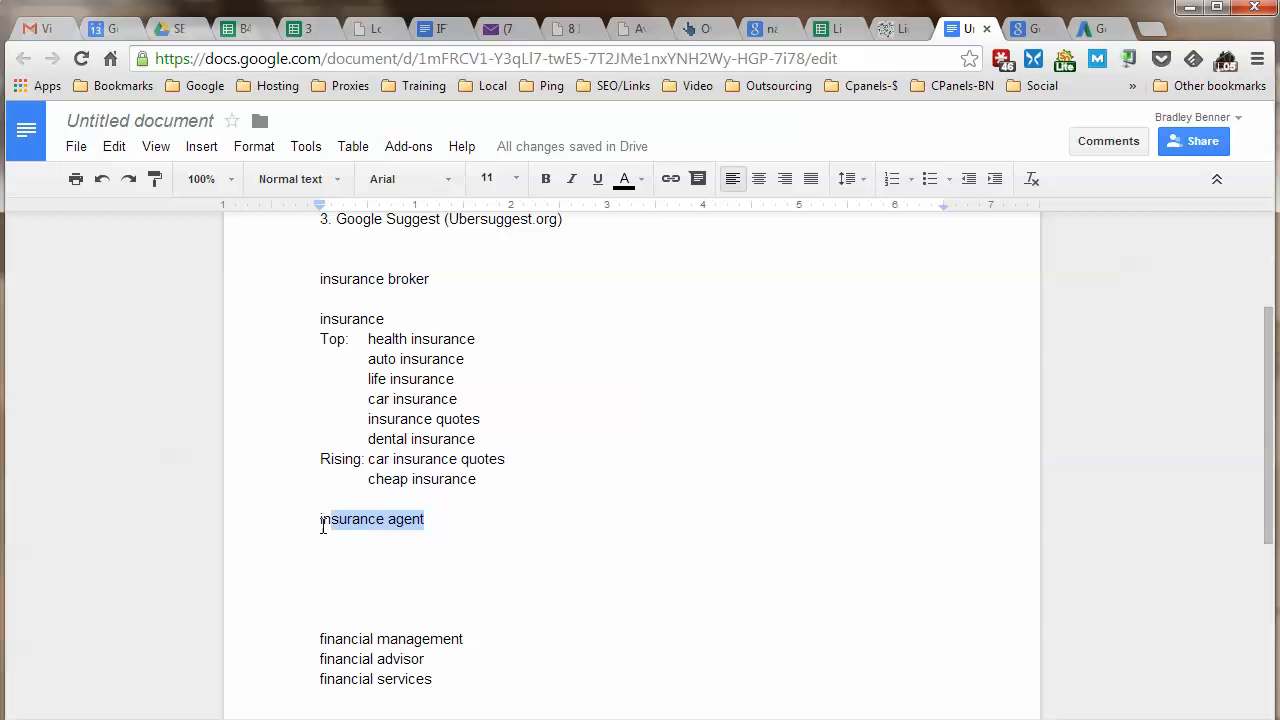
pyautogui.rightClick(339, 519)
pyautogui.click(440, 226)
pyautogui.click(1015, 37)
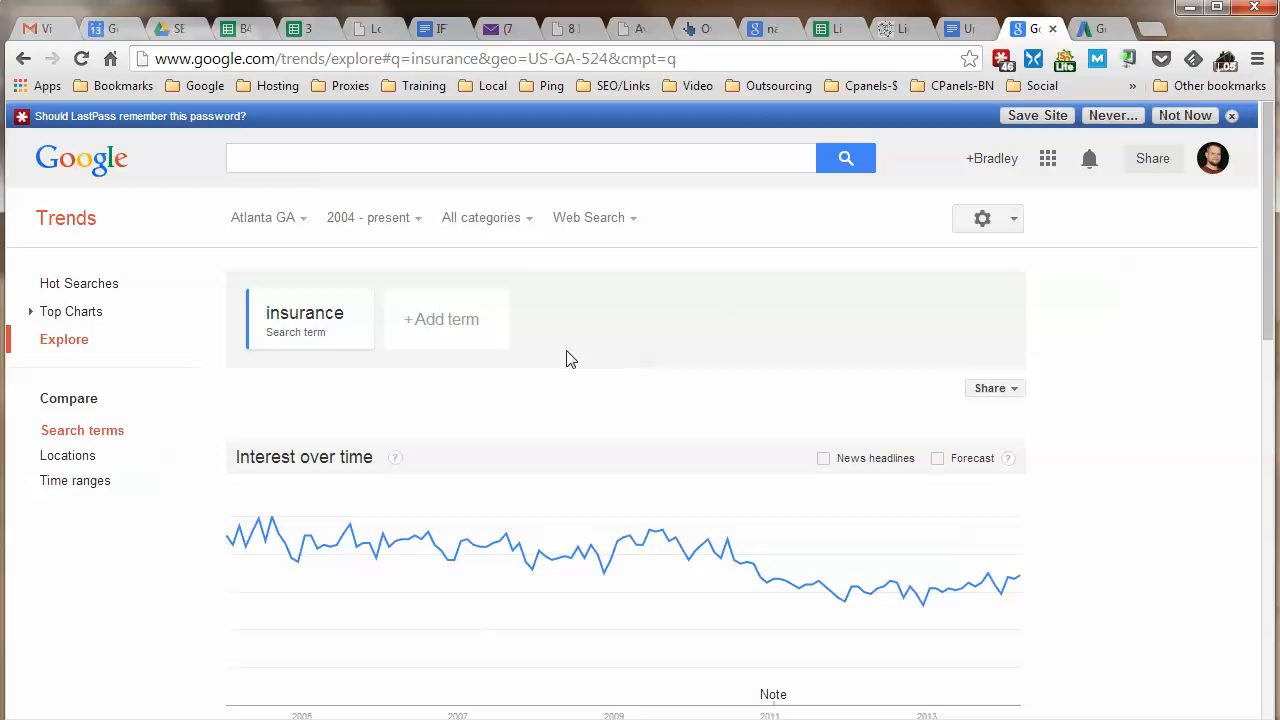
# Add 'insurance agent' as a comparison term alongside insurance for Atlanta GA.
pyautogui.click(443, 330)
pyautogui.rightClick(440, 332)
pyautogui.click(465, 444)
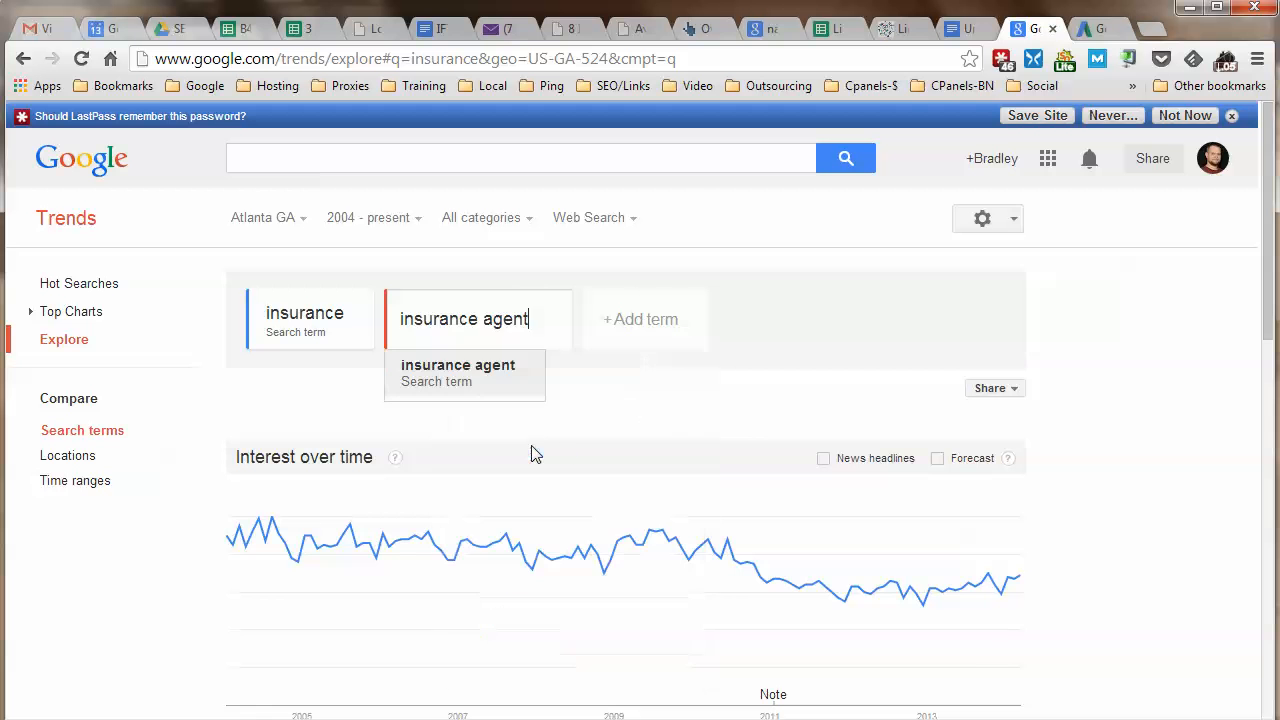
pyautogui.click(735, 407)
pyautogui.scroll(-2, 966, 445)
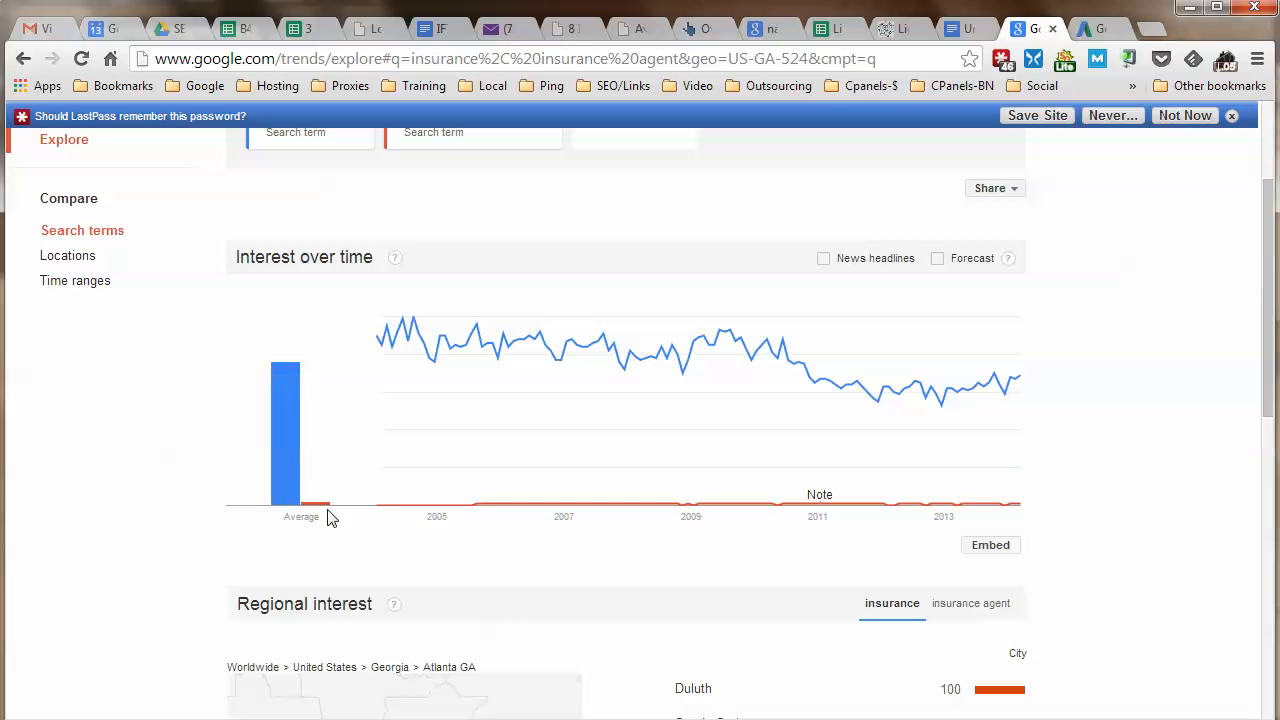
pyautogui.scroll(1, 320, 497)
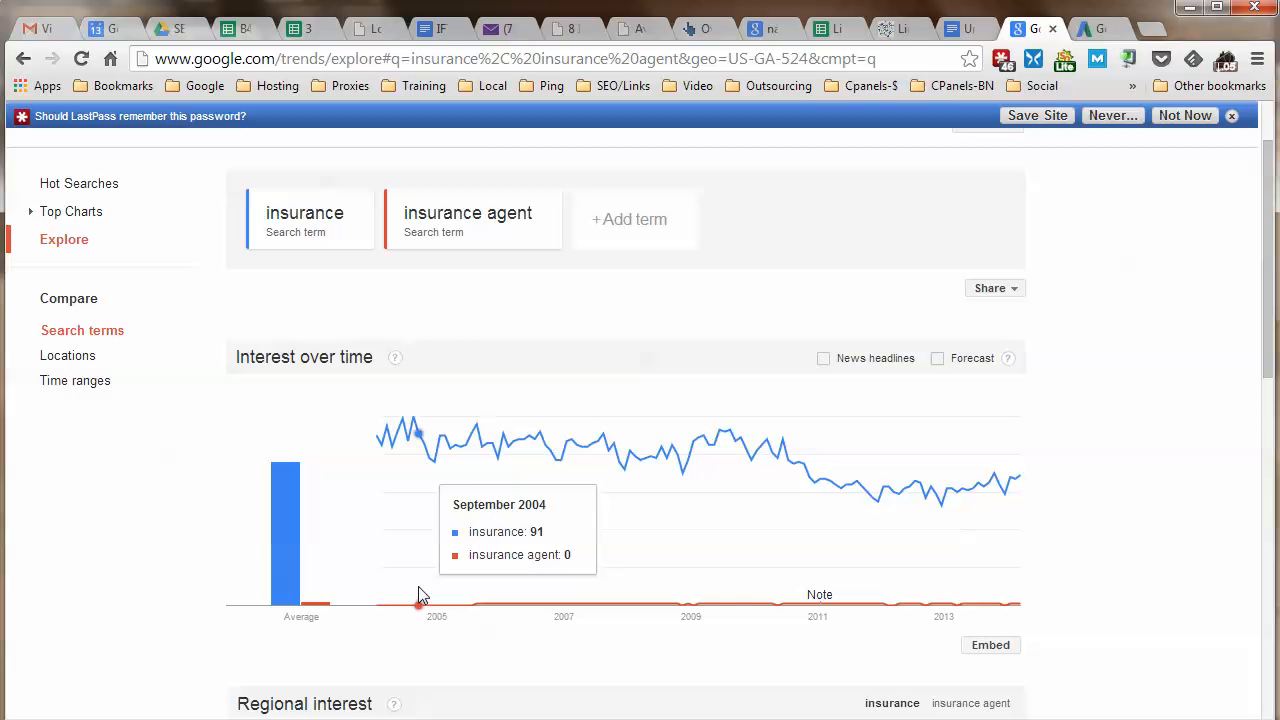
pyautogui.scroll(-2, 1095, 497)
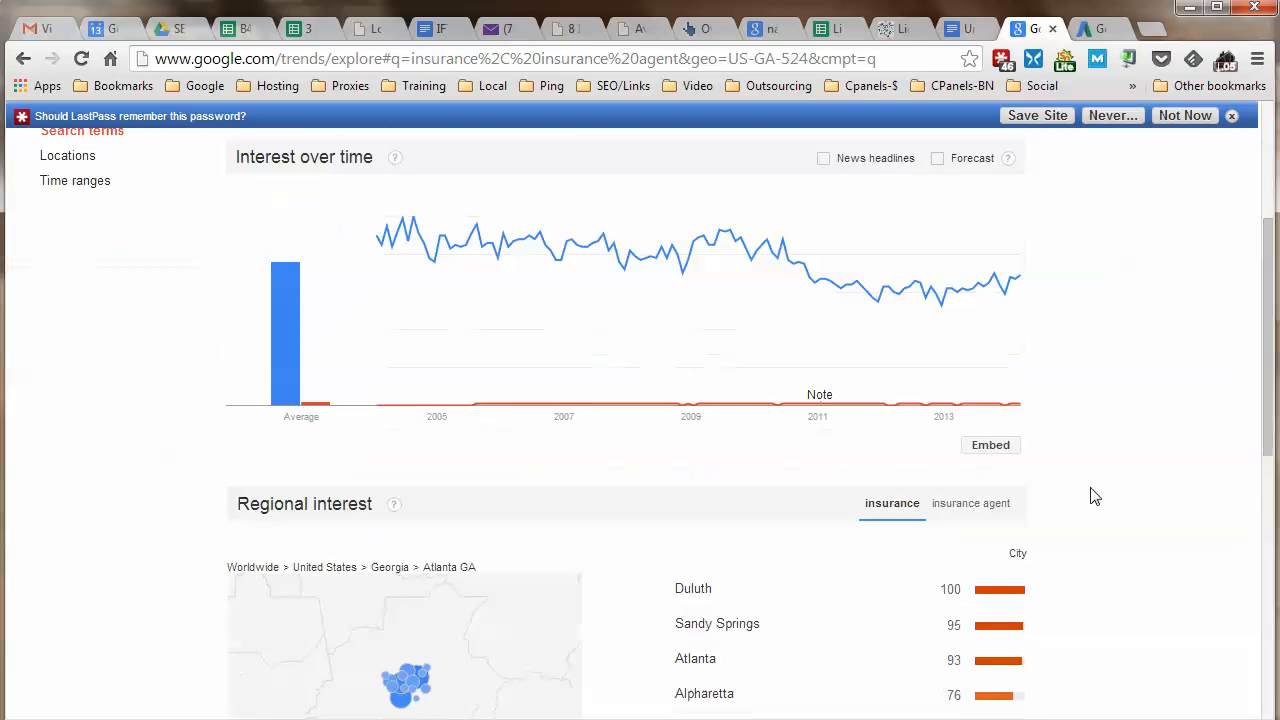
pyautogui.scroll(-1, 1080, 495)
pyautogui.scroll(-1, 1192, 373)
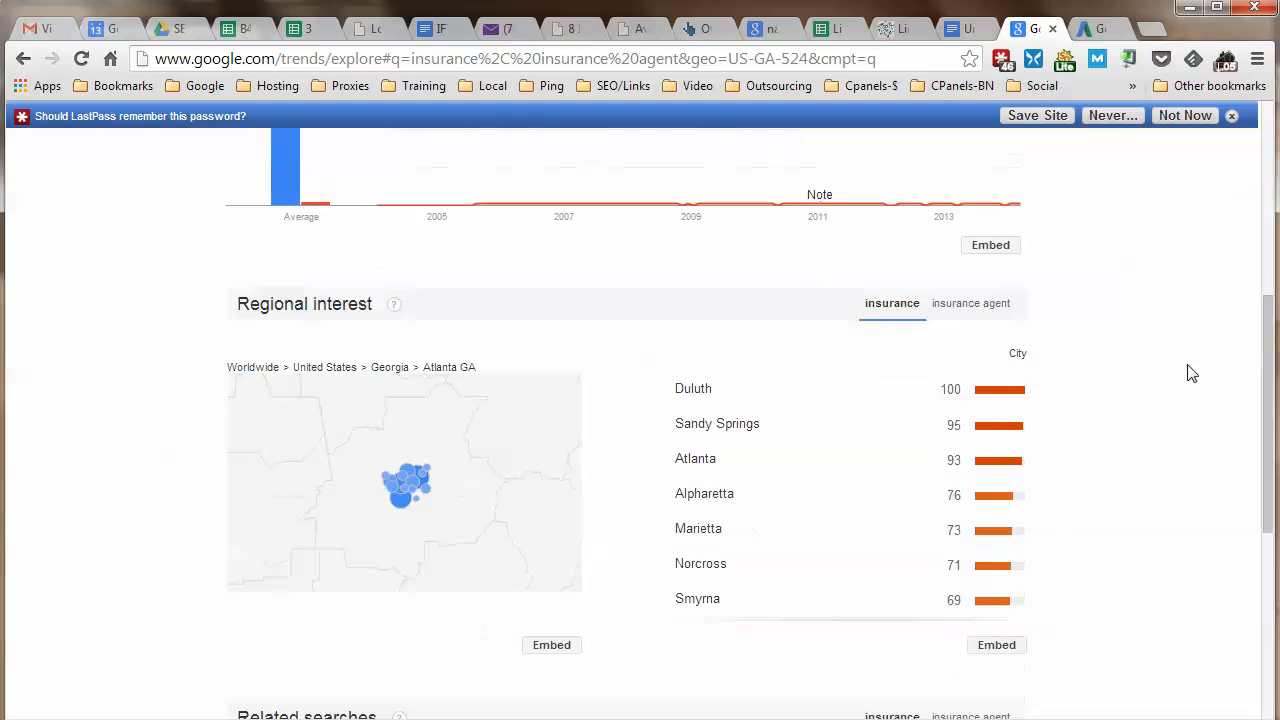
# Toggle city interest between the two terms, ending on insurance agent: Duluth 100, Marietta 64, Alpharetta 55.
pyautogui.click(948, 310)
pyautogui.scroll(-1, 1096, 342)
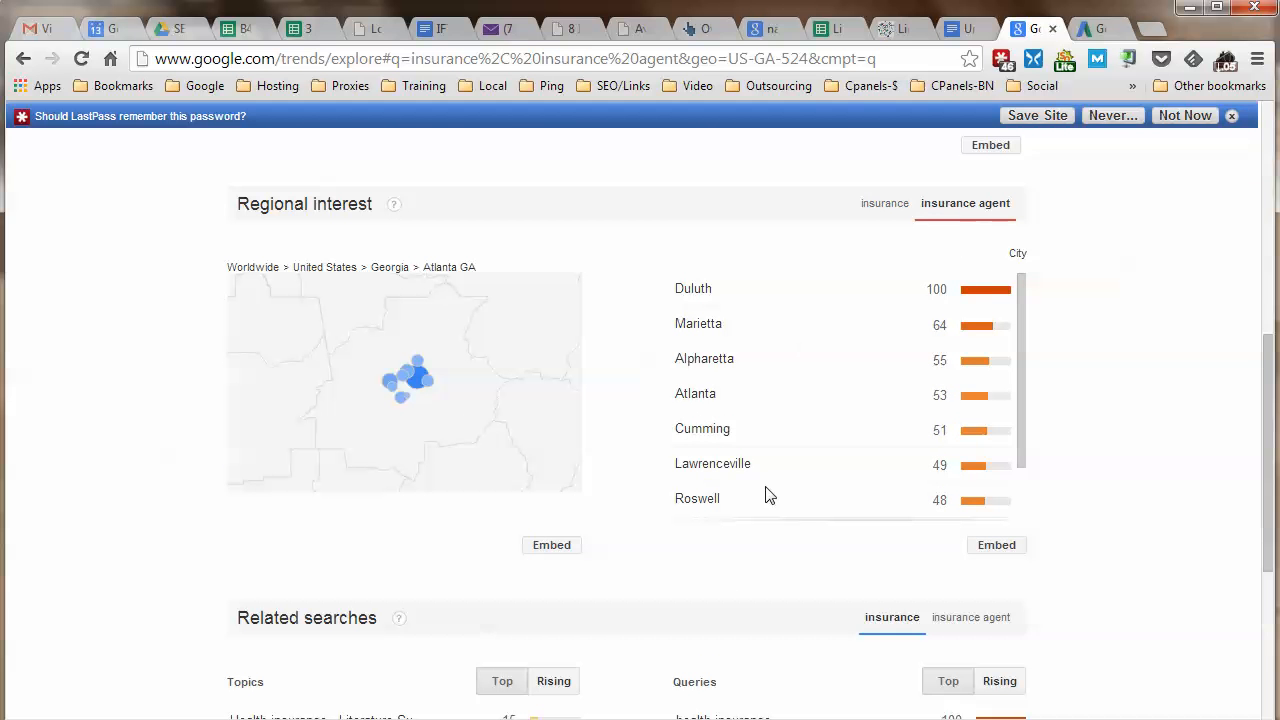
pyautogui.click(879, 204)
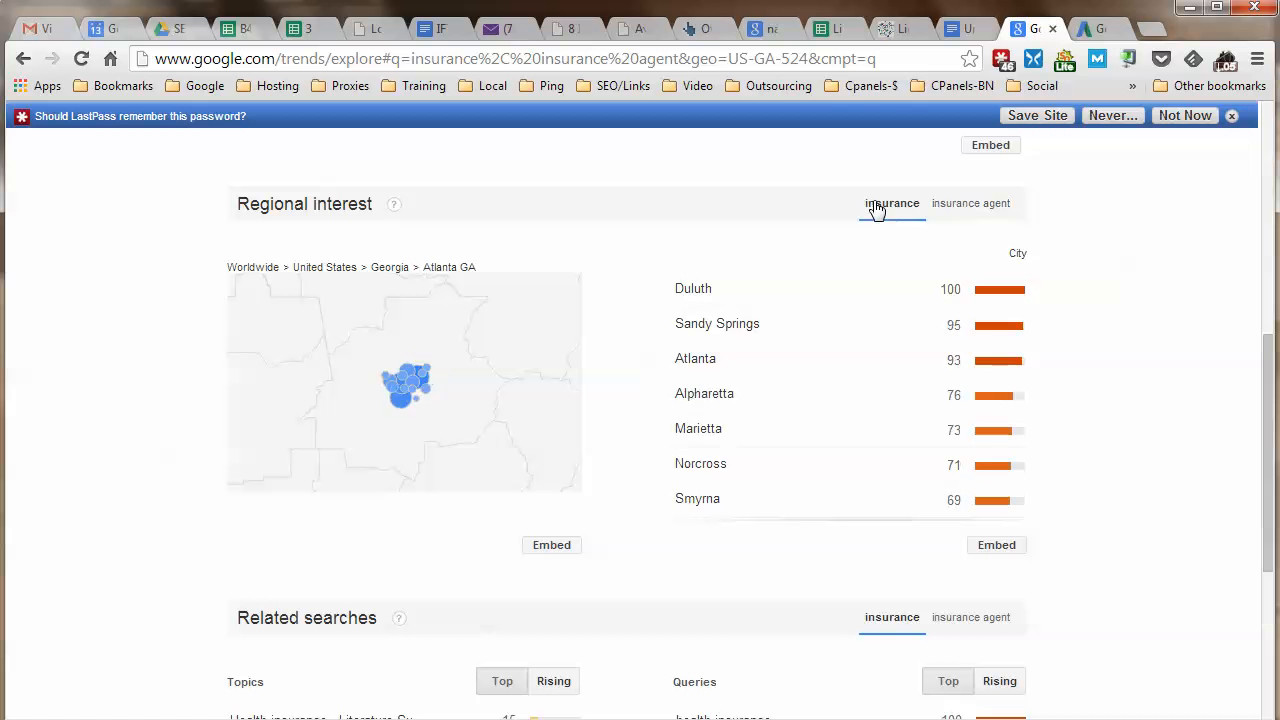
pyautogui.click(950, 205)
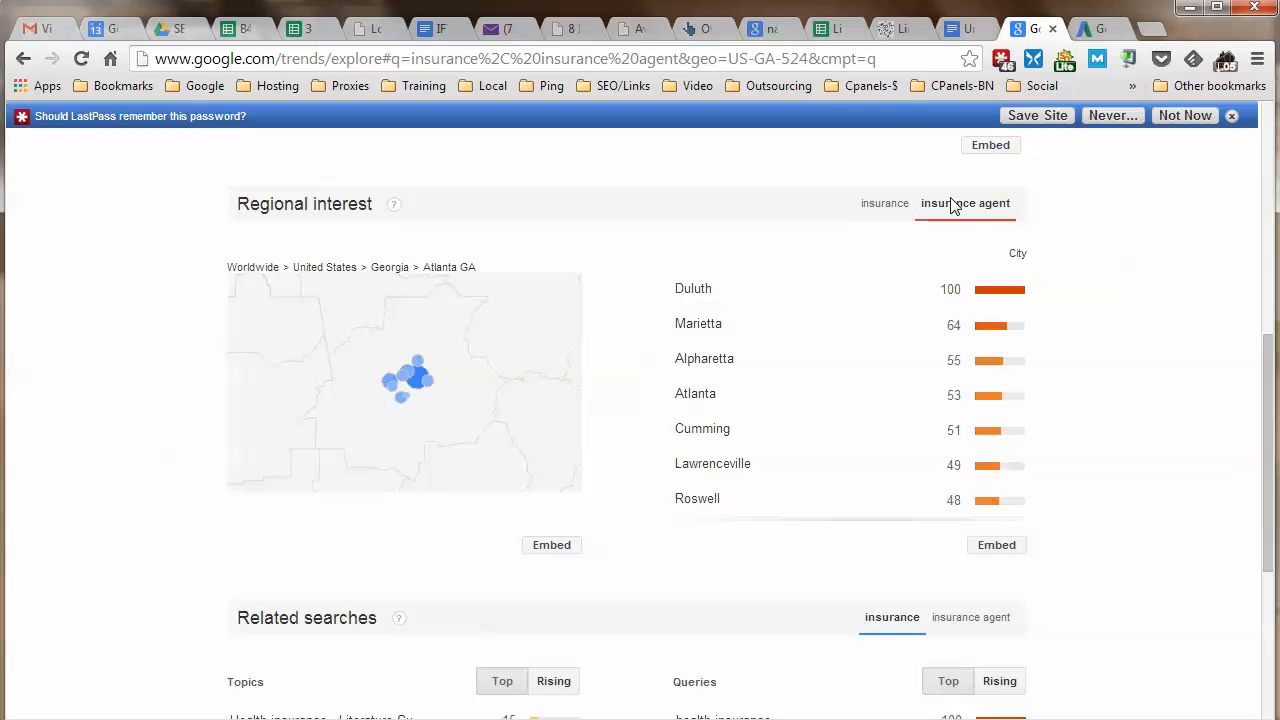
pyautogui.click(896, 206)
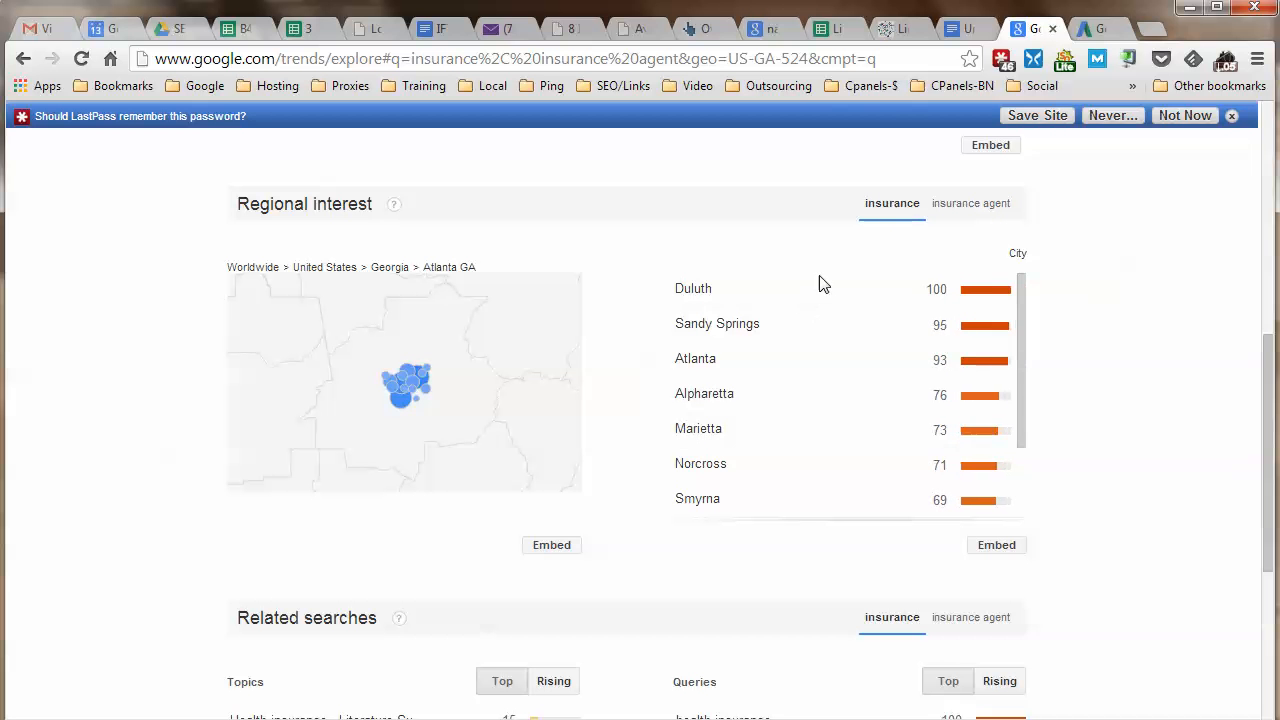
pyautogui.click(1003, 204)
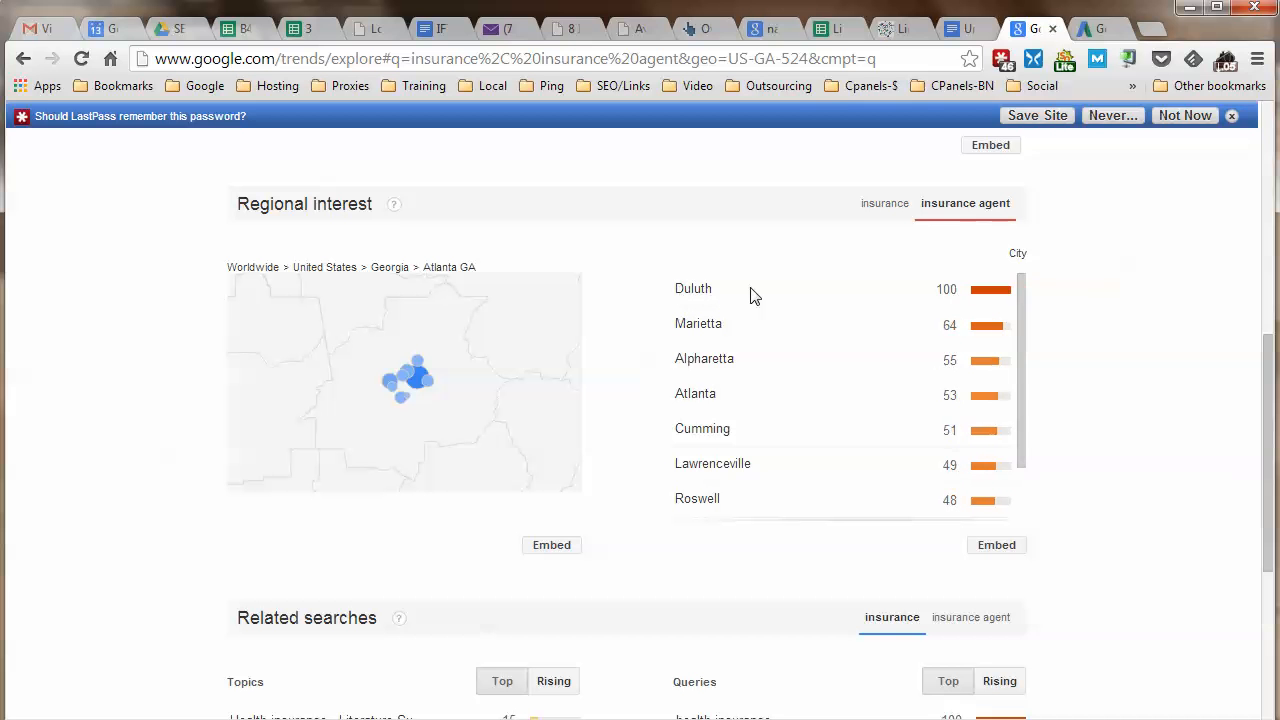
pyautogui.click(890, 203)
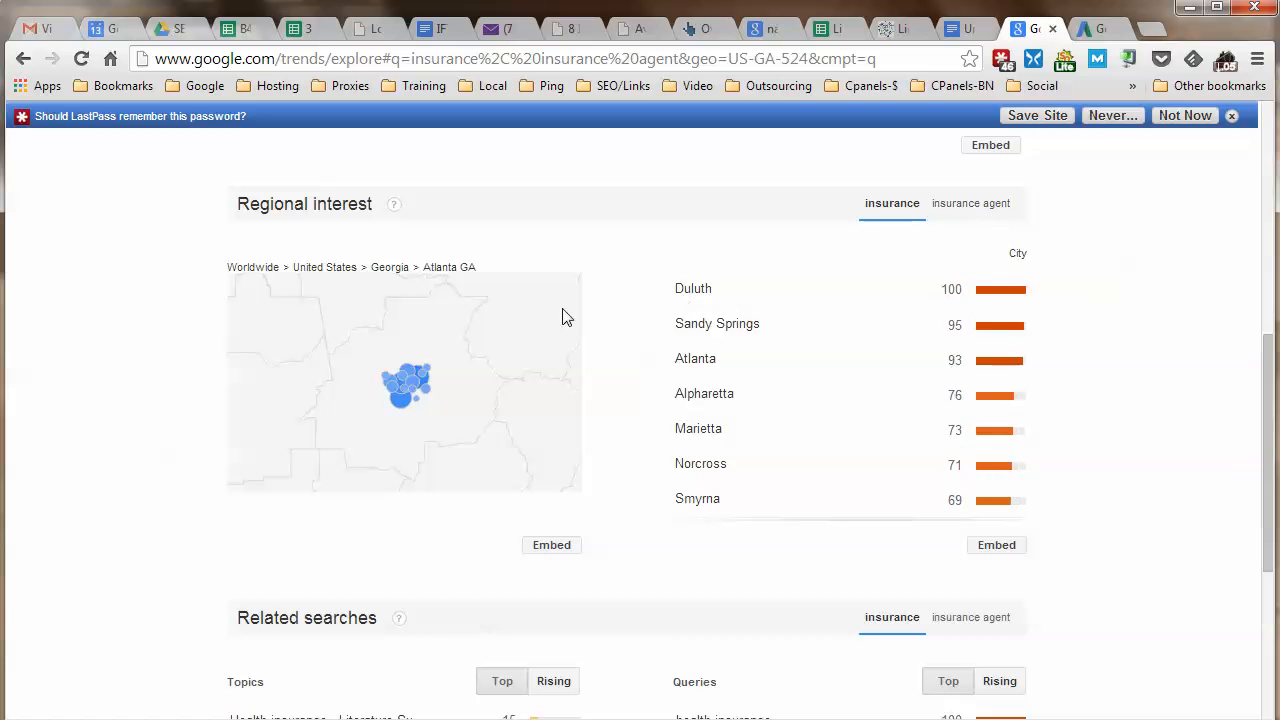
pyautogui.click(994, 206)
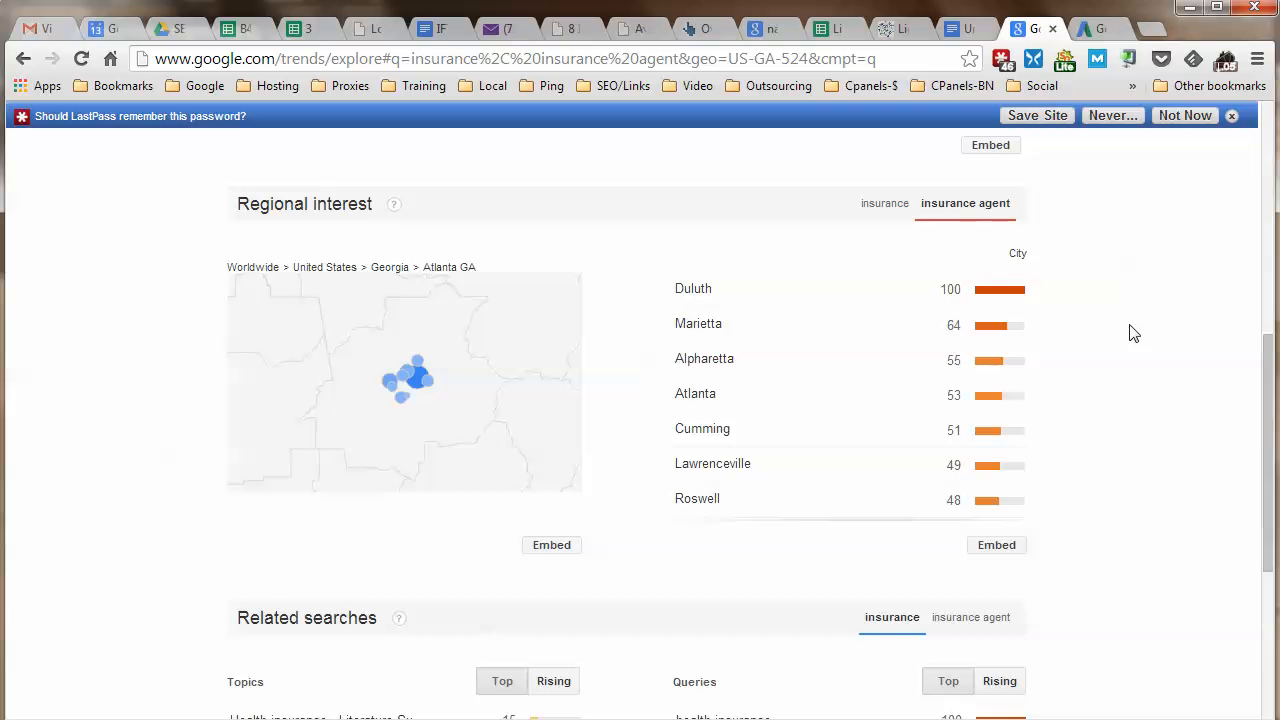
# Show related searches for insurance agent and review its top queries.
pyautogui.scroll(-3, 1133, 333)
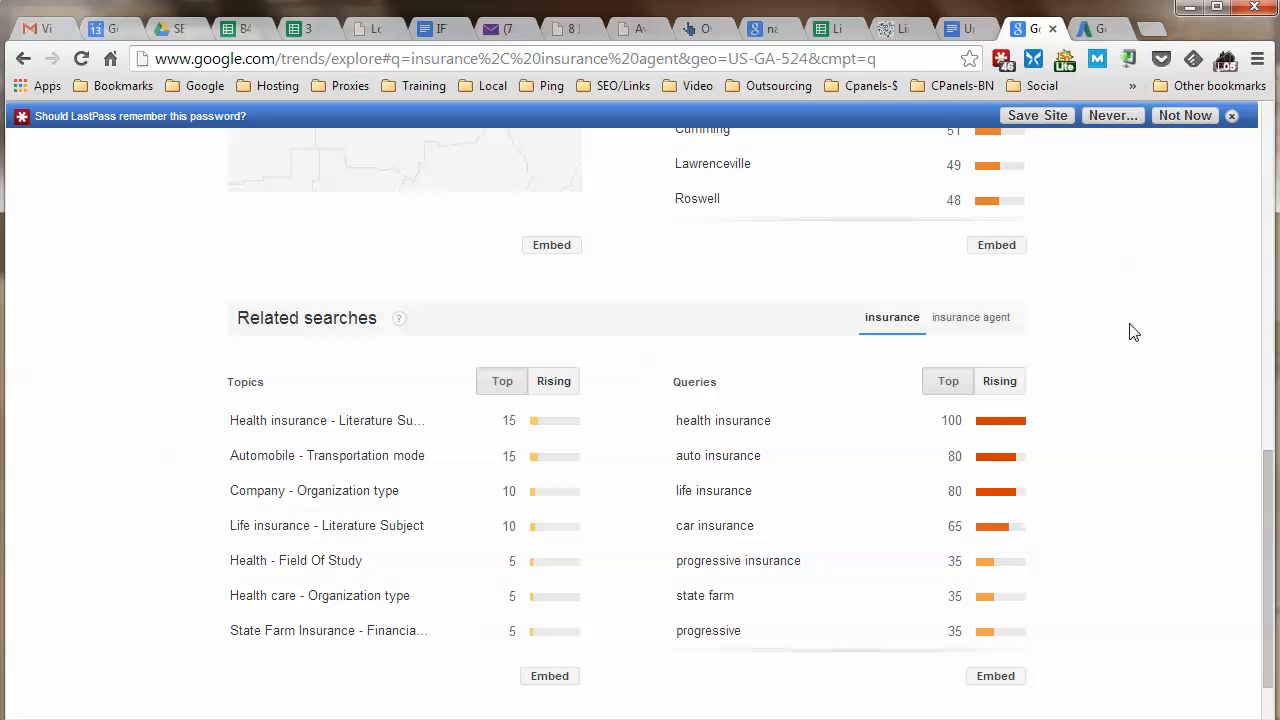
pyautogui.click(971, 317)
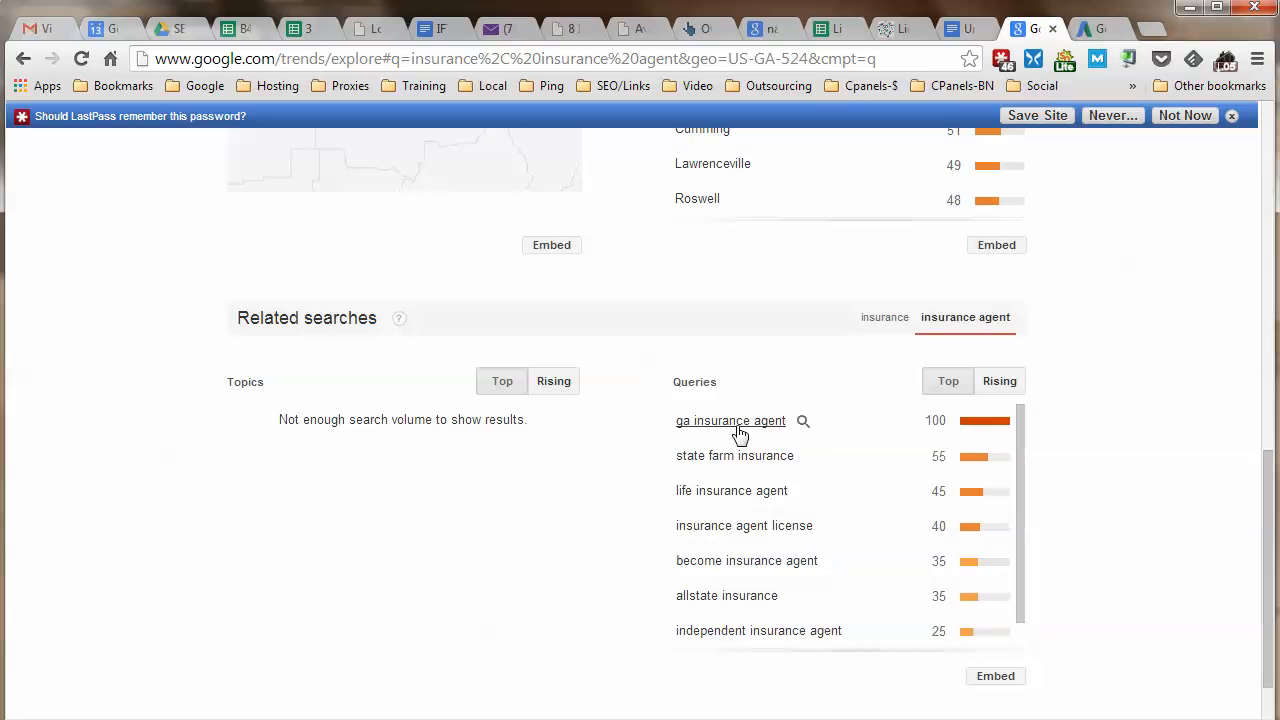
pyautogui.scroll(1, 1200, 429)
pyautogui.scroll(-1, 1186, 431)
pyautogui.scroll(-1, 1186, 431)
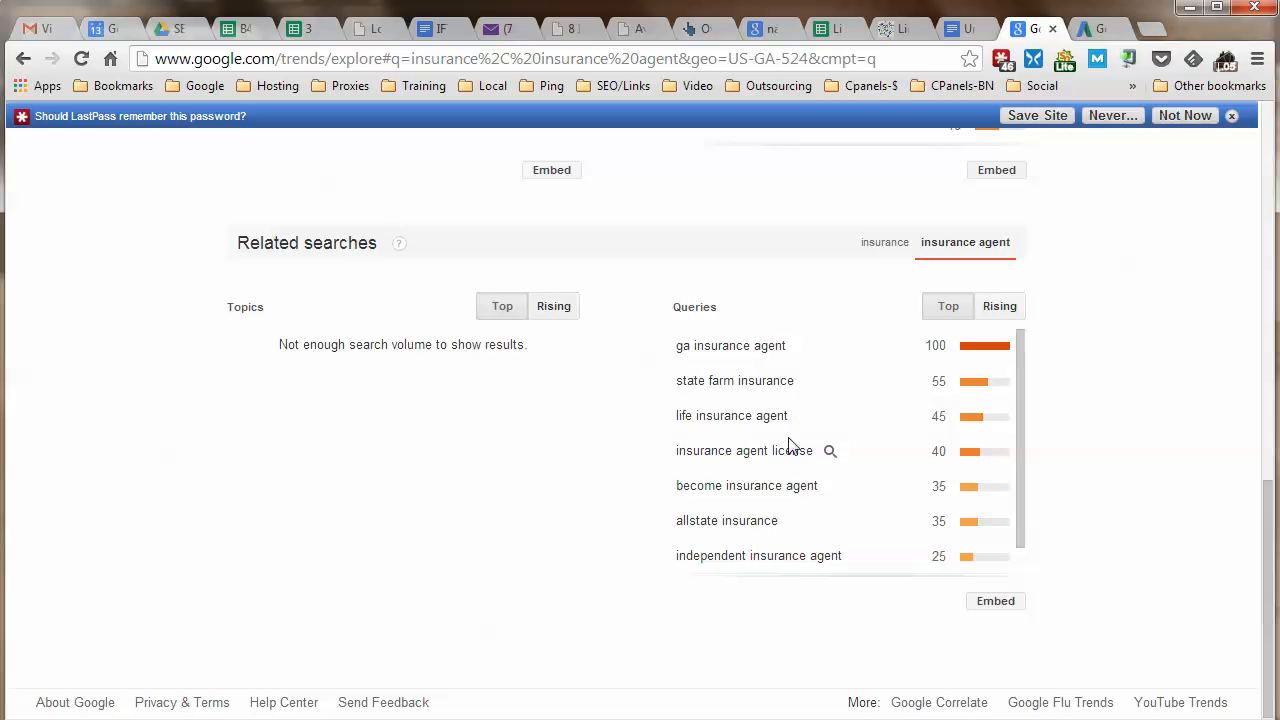
pyautogui.scroll(-1, 790, 450)
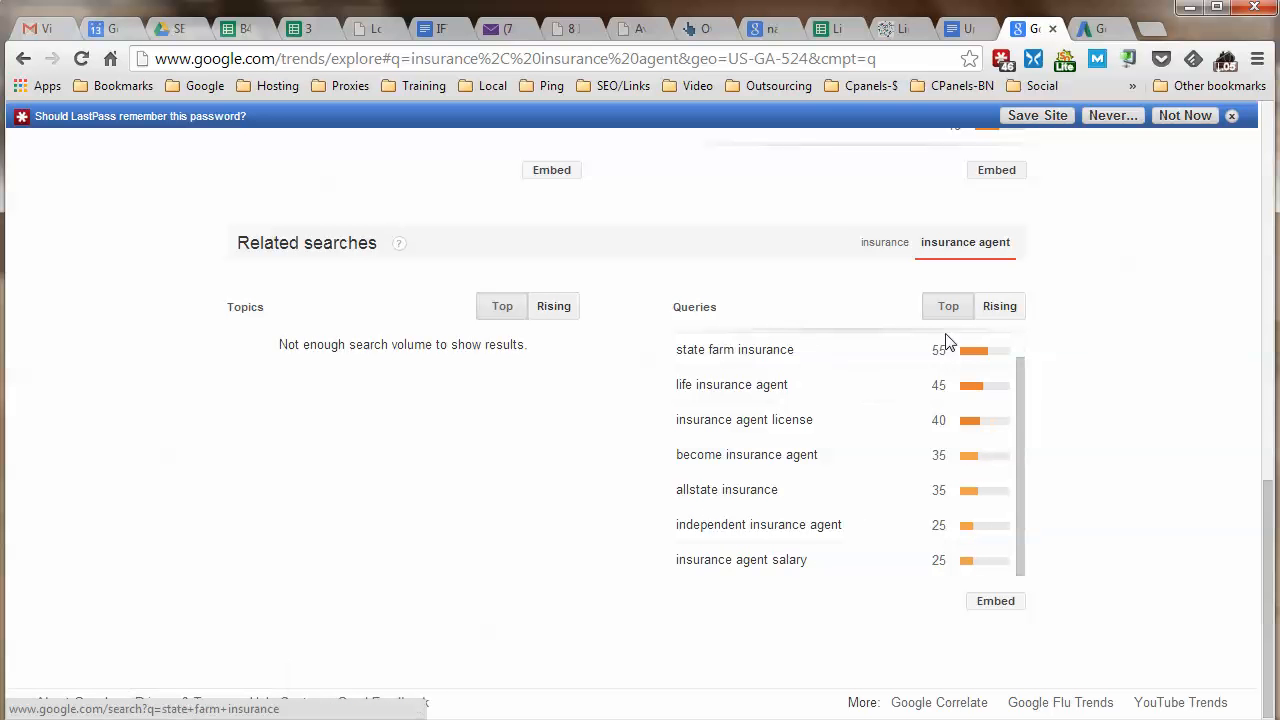
# Compare Top and Rising insurance agent queries, ending on Rising, then return to the notes.
pyautogui.click(1002, 307)
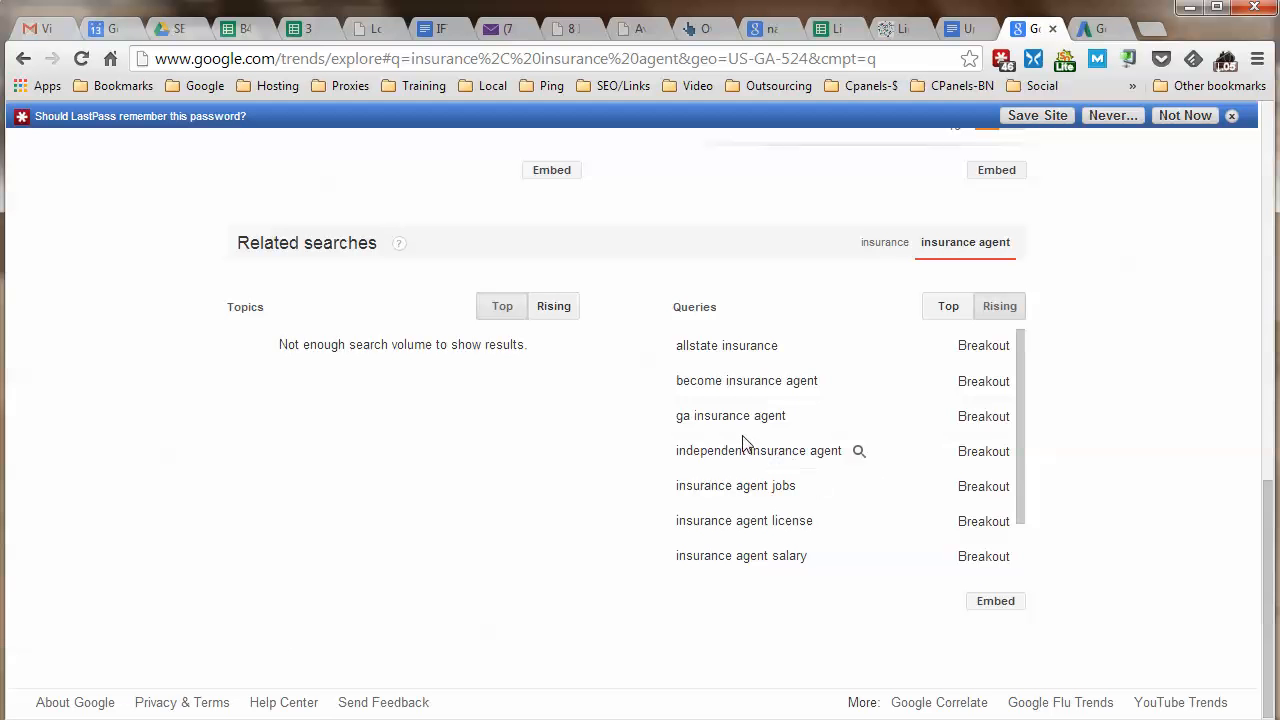
pyautogui.click(948, 306)
pyautogui.scroll(3, 811, 420)
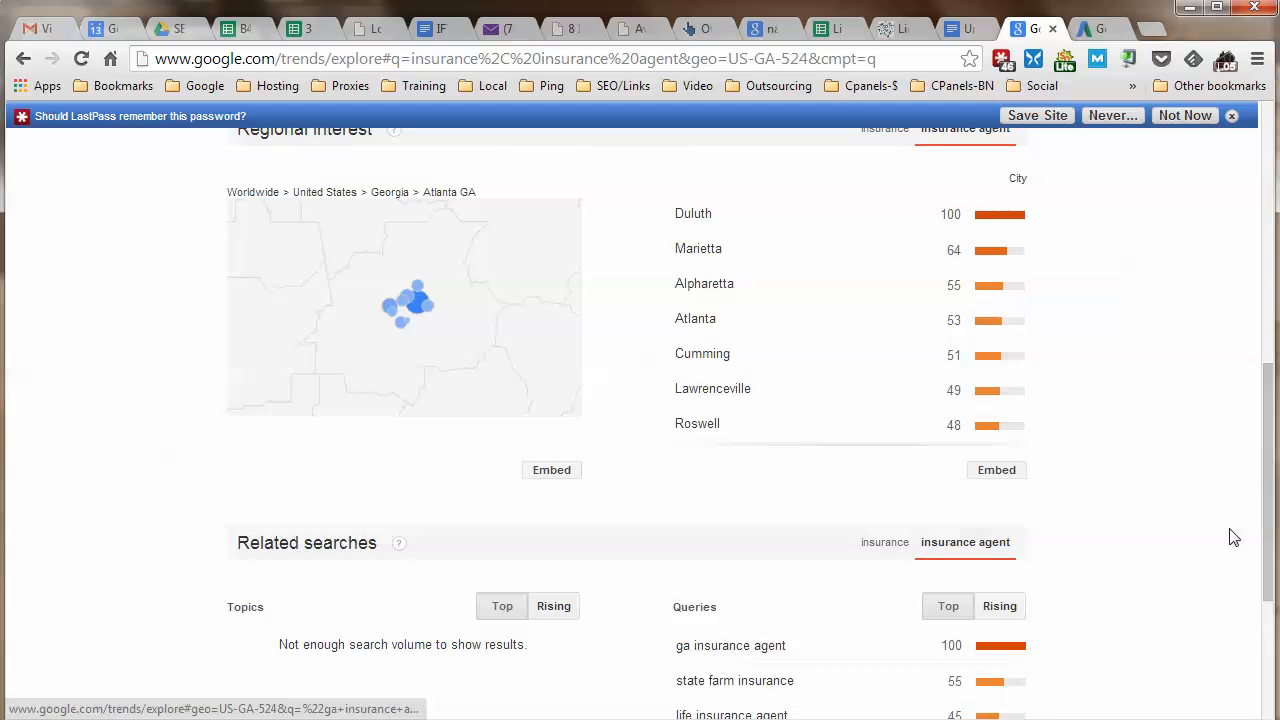
pyautogui.scroll(-2, 1220, 534)
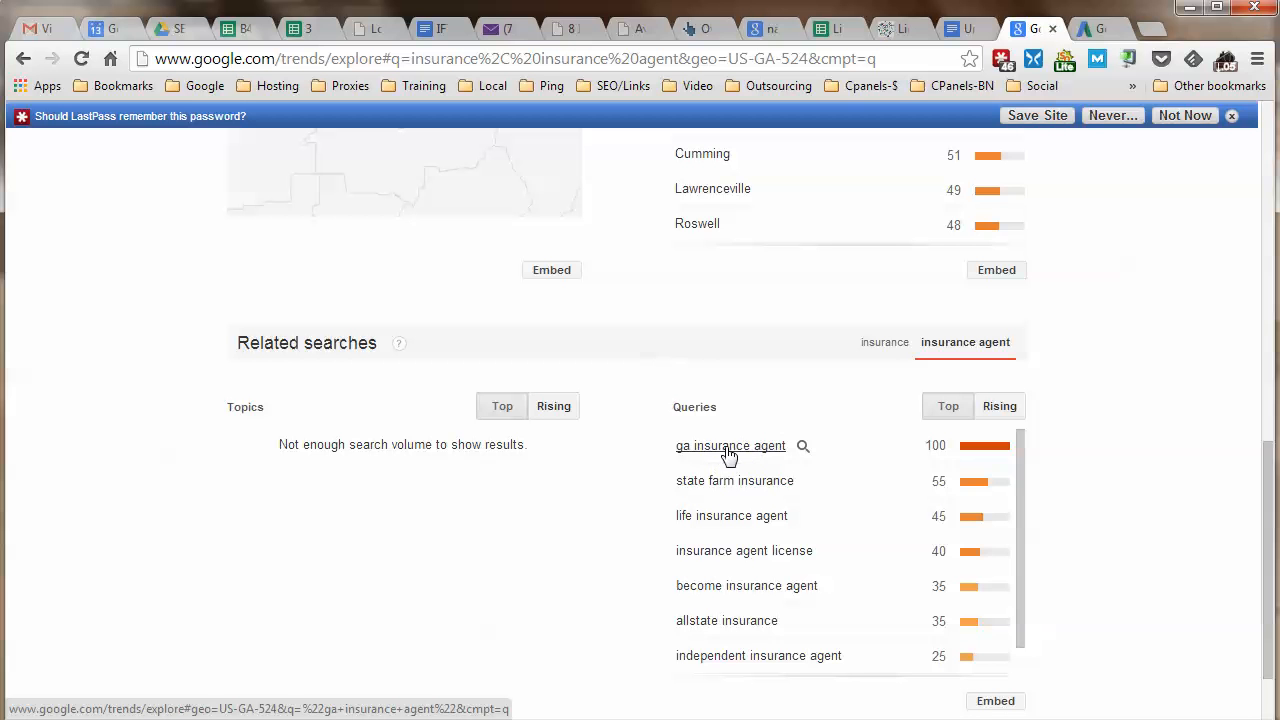
pyautogui.click(993, 410)
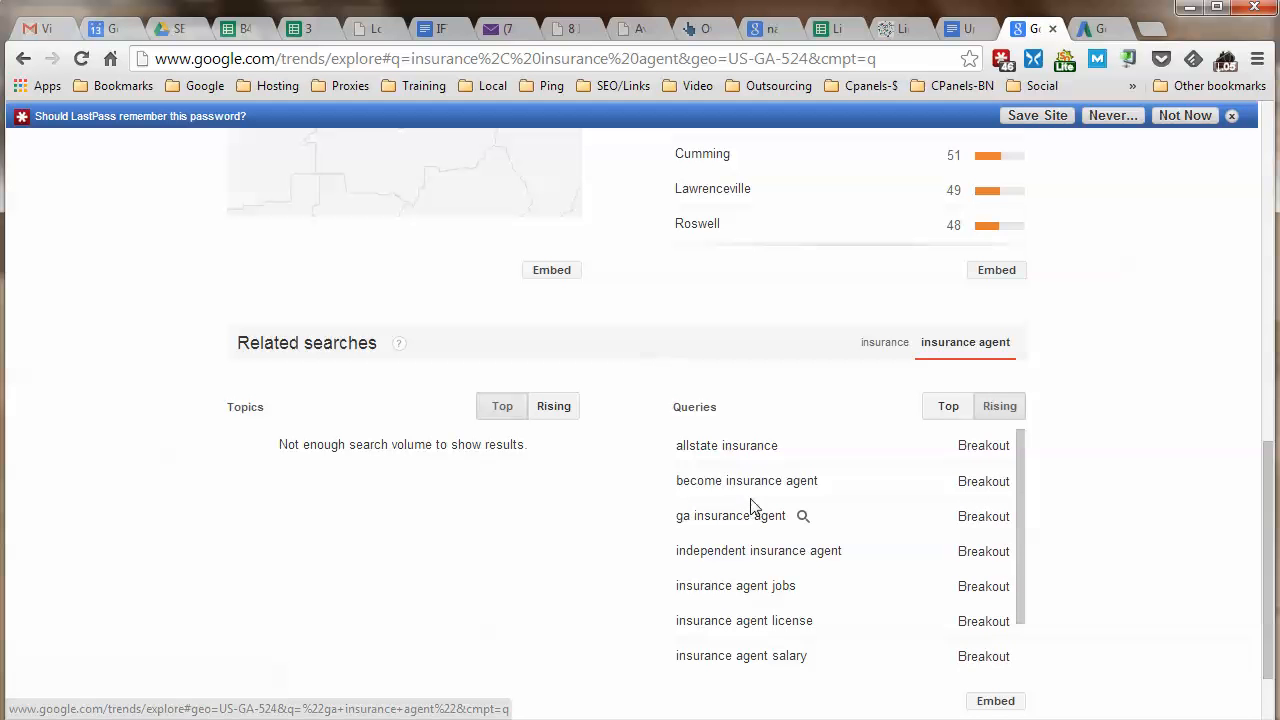
pyautogui.scroll(-2, 1155, 506)
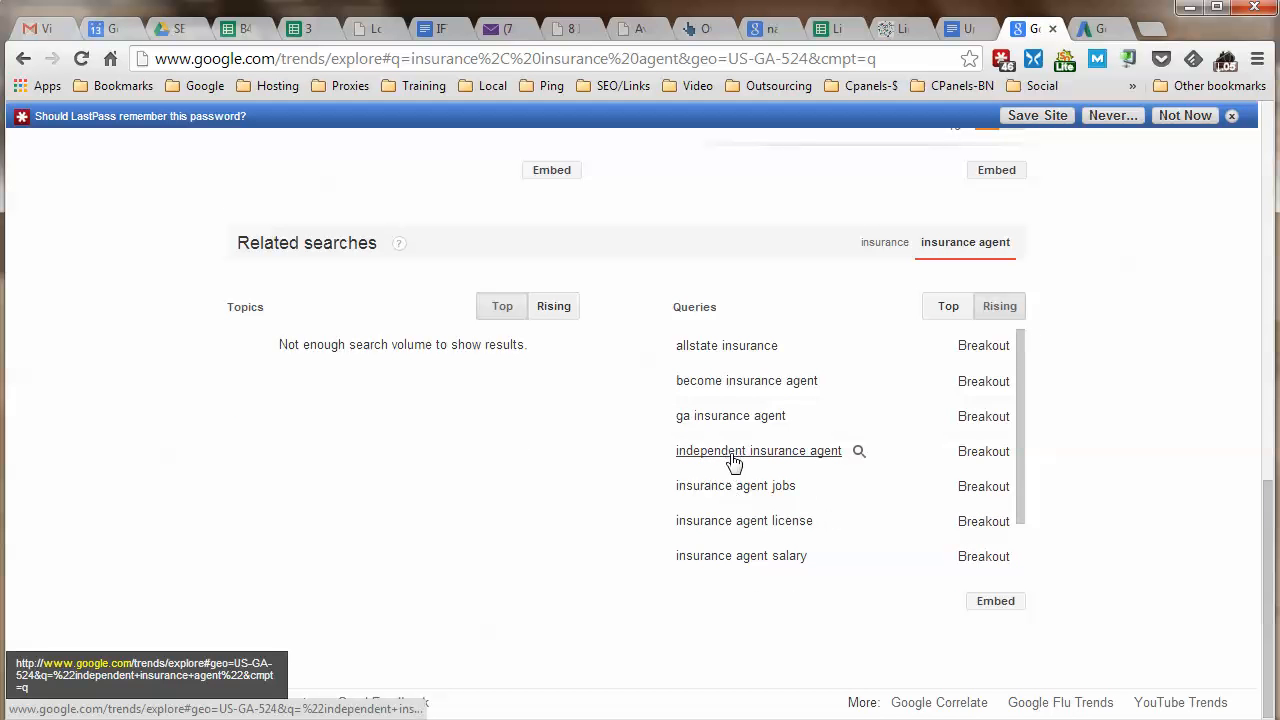
pyautogui.scroll(-2, 806, 467)
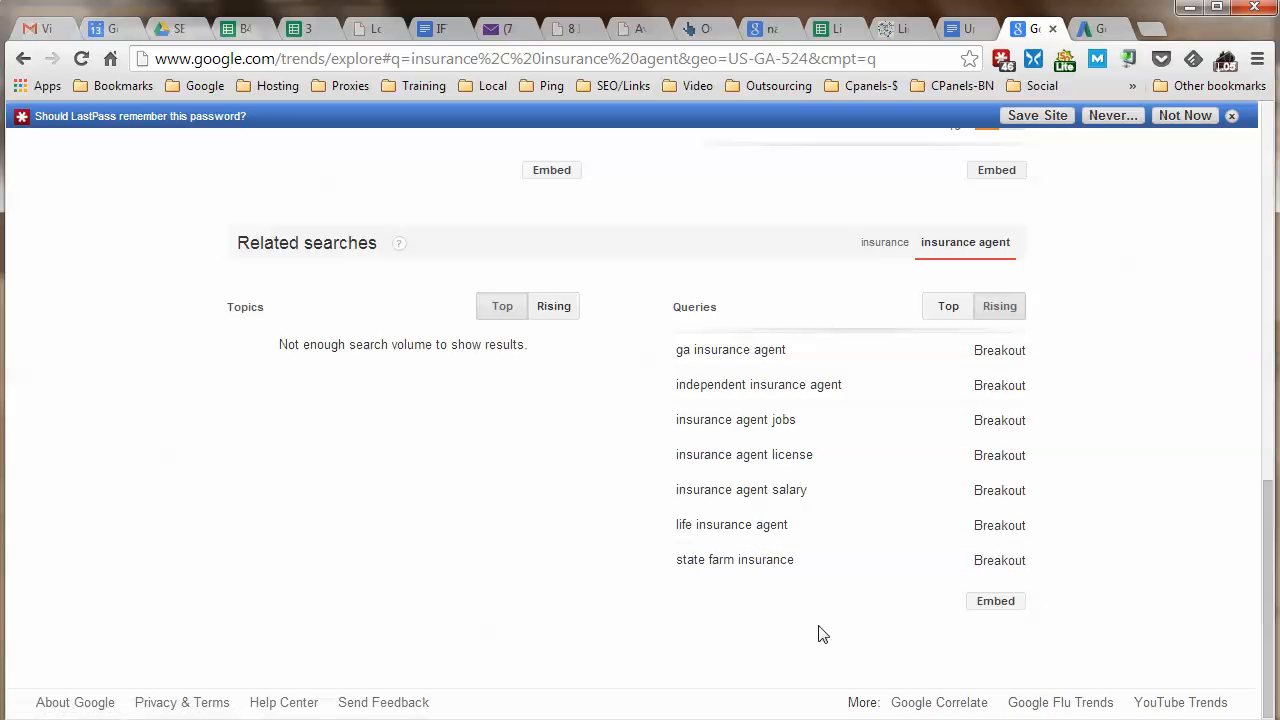
pyautogui.hotkey('ctrl', 'shift', 'Tab')
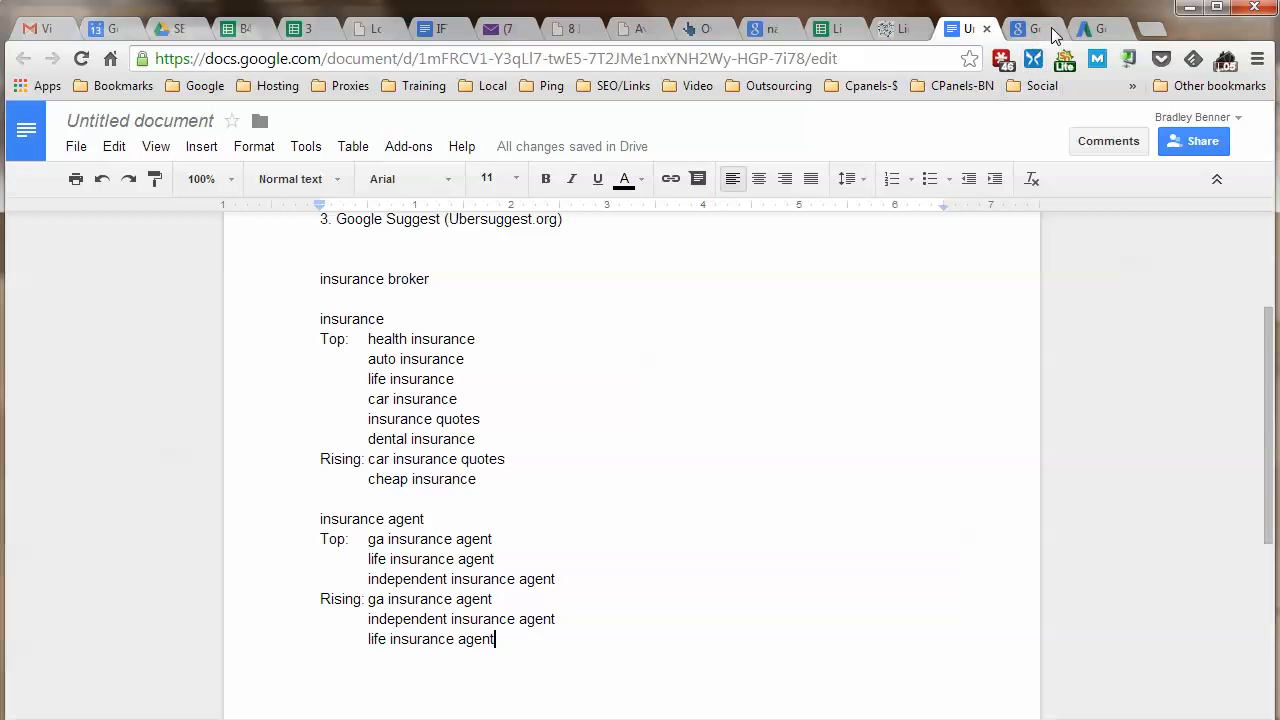
# Bring up the Google AdWords Keyword Planner from its browser tab.
pyautogui.click(1092, 28)
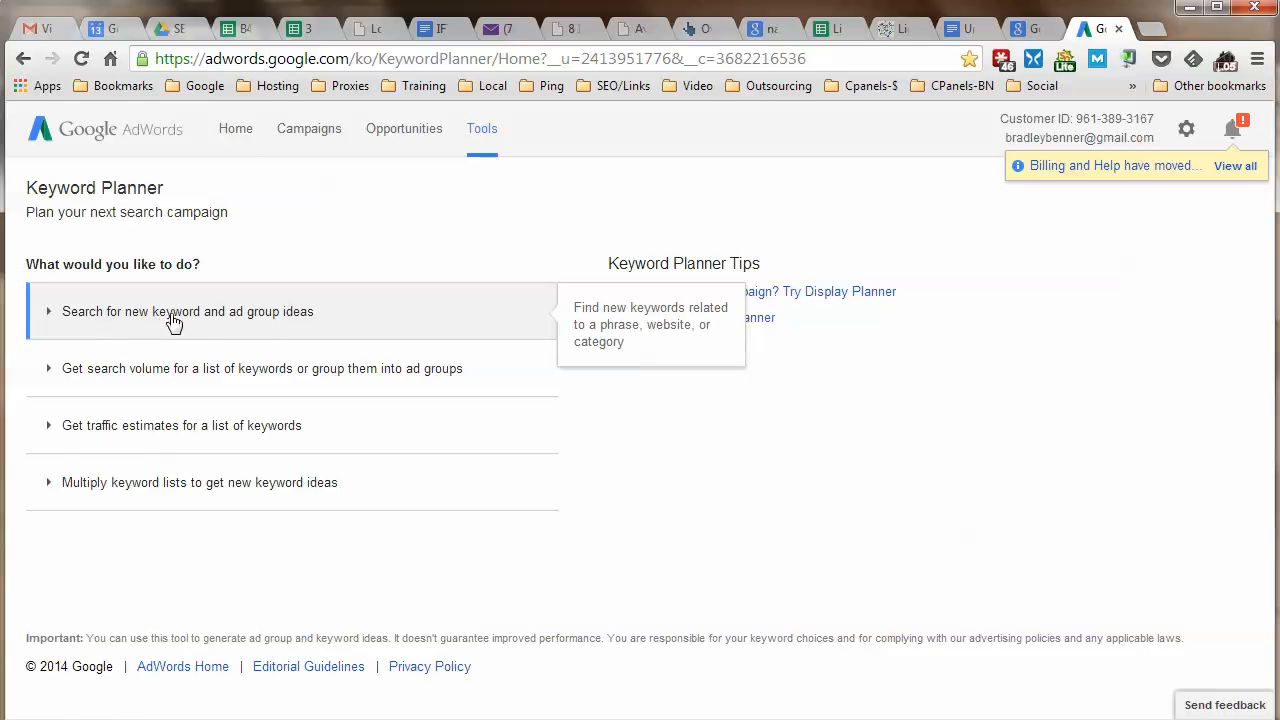
# Start a new keyword ideas search targeted at Atlanta, Georgia only, removing United States.
pyautogui.click(262, 318)
pyautogui.scroll(-1, 640, 420)
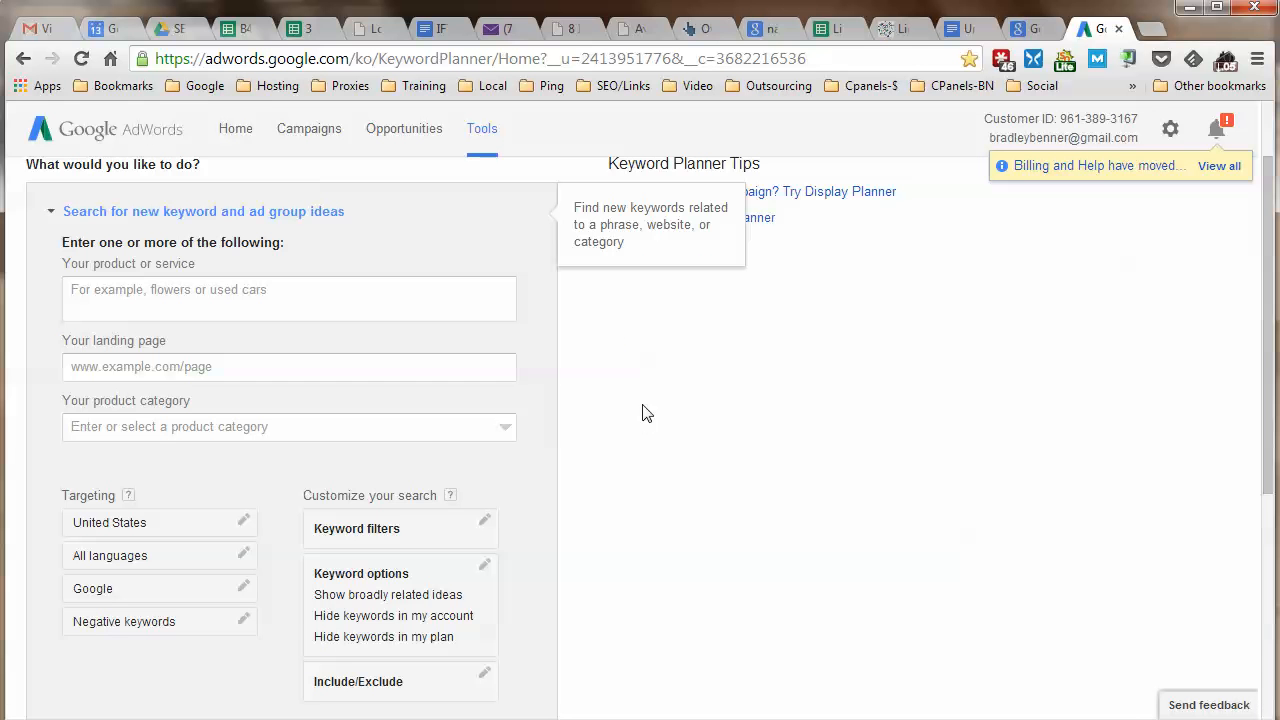
pyautogui.click(180, 529)
pyautogui.scroll(-1, 400, 534)
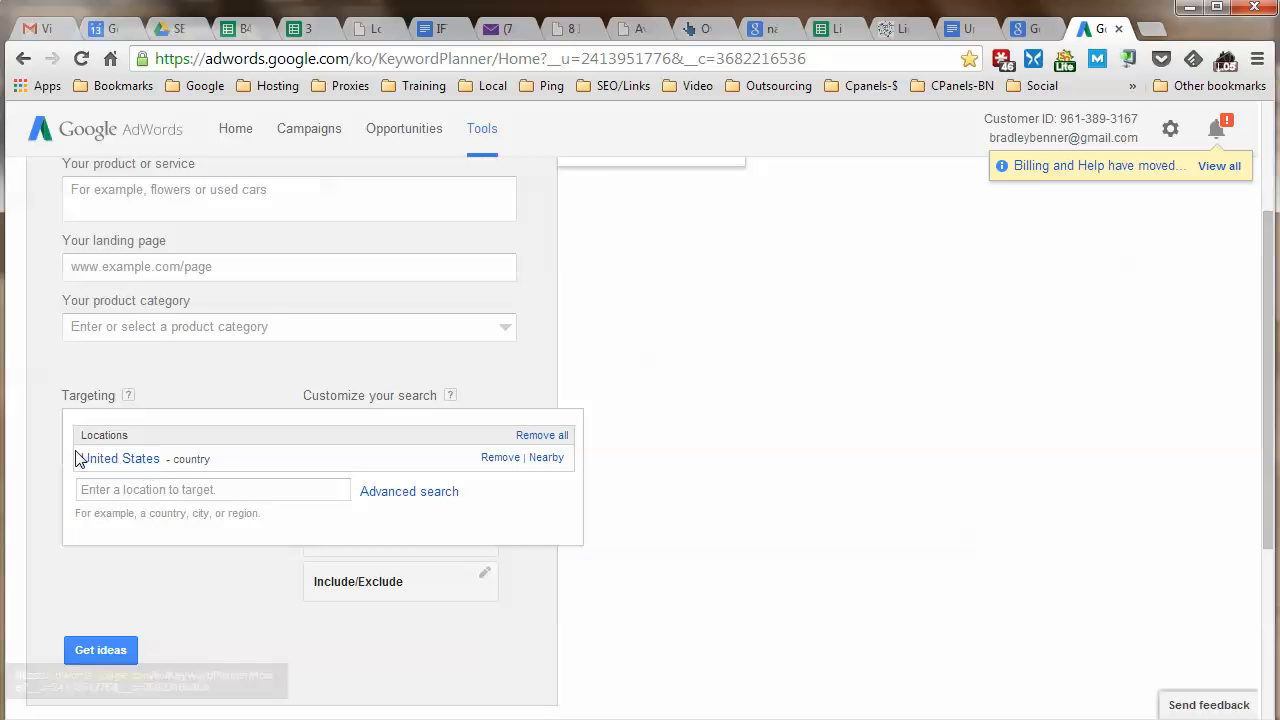
pyautogui.click(140, 489)
pyautogui.write('a')
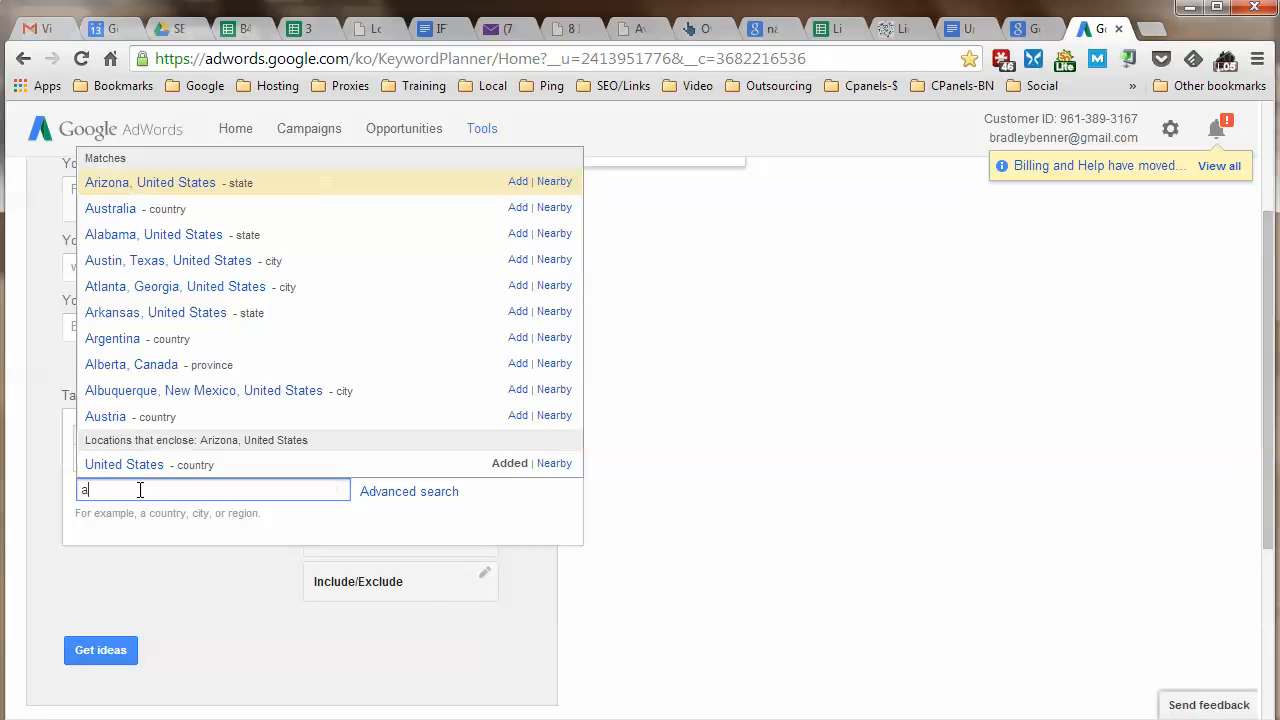
pyautogui.write('tla')
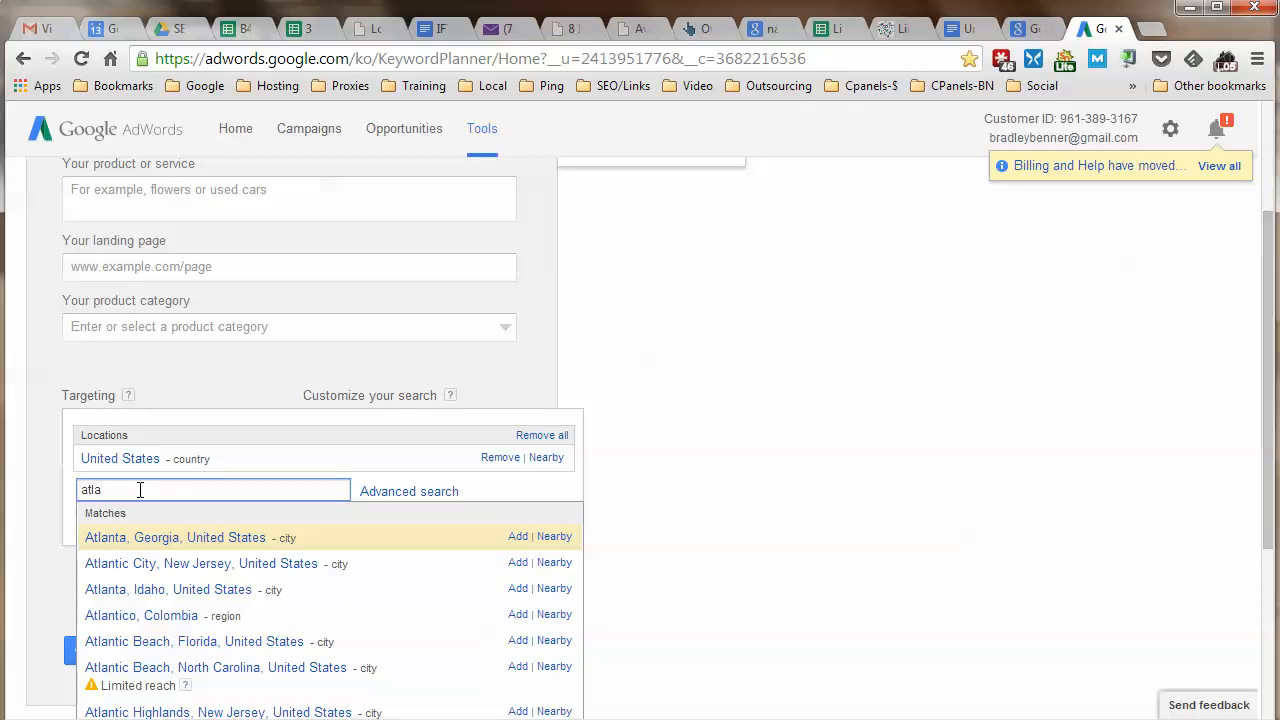
pyautogui.click(518, 536)
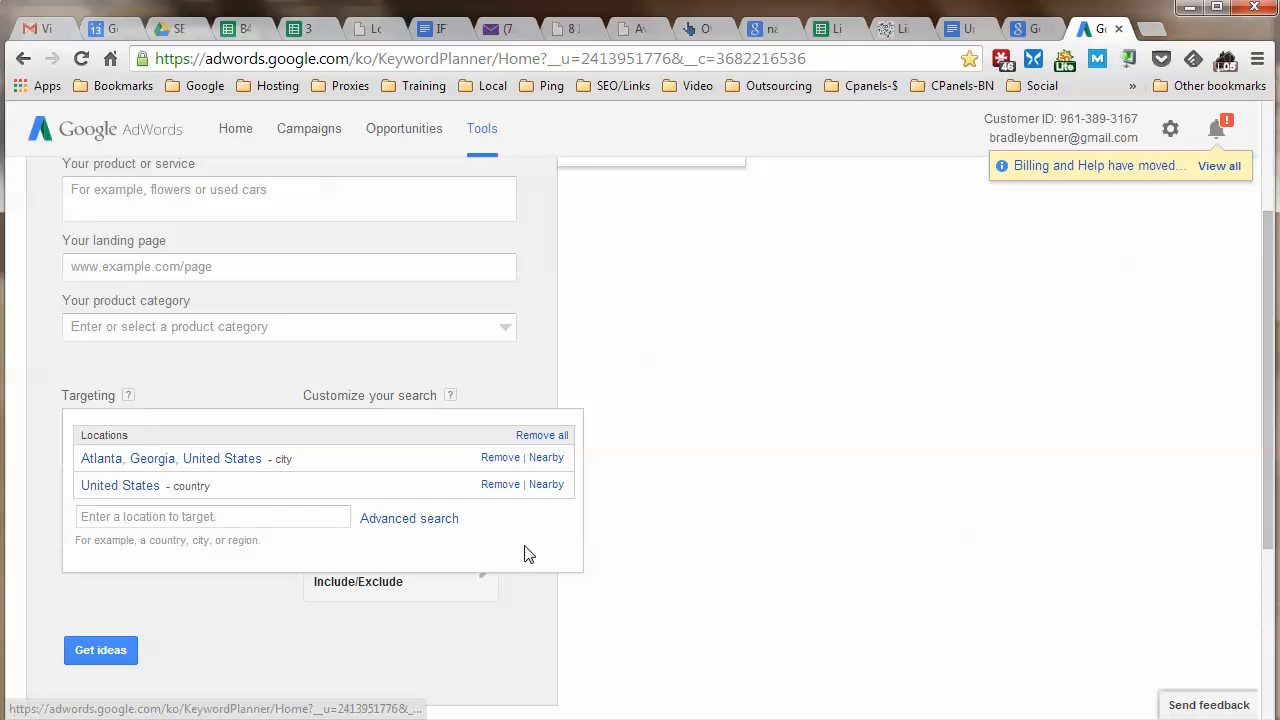
pyautogui.click(495, 485)
pyautogui.click(250, 585)
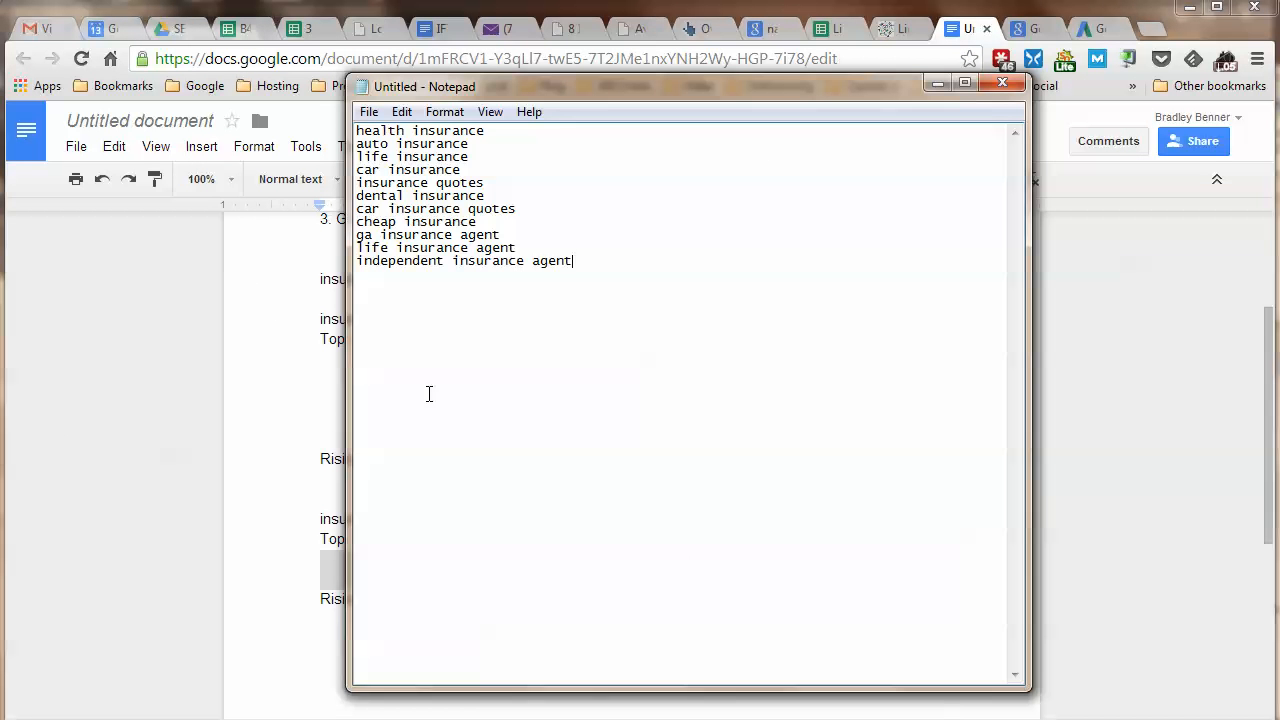
# Copy the eleven gathered insurance keywords from Notepad.
pyautogui.moveTo(357, 131)
pyautogui.mouseDown()
pyautogui.moveTo(471, 160)
pyautogui.moveTo(580, 260)
pyautogui.mouseUp()
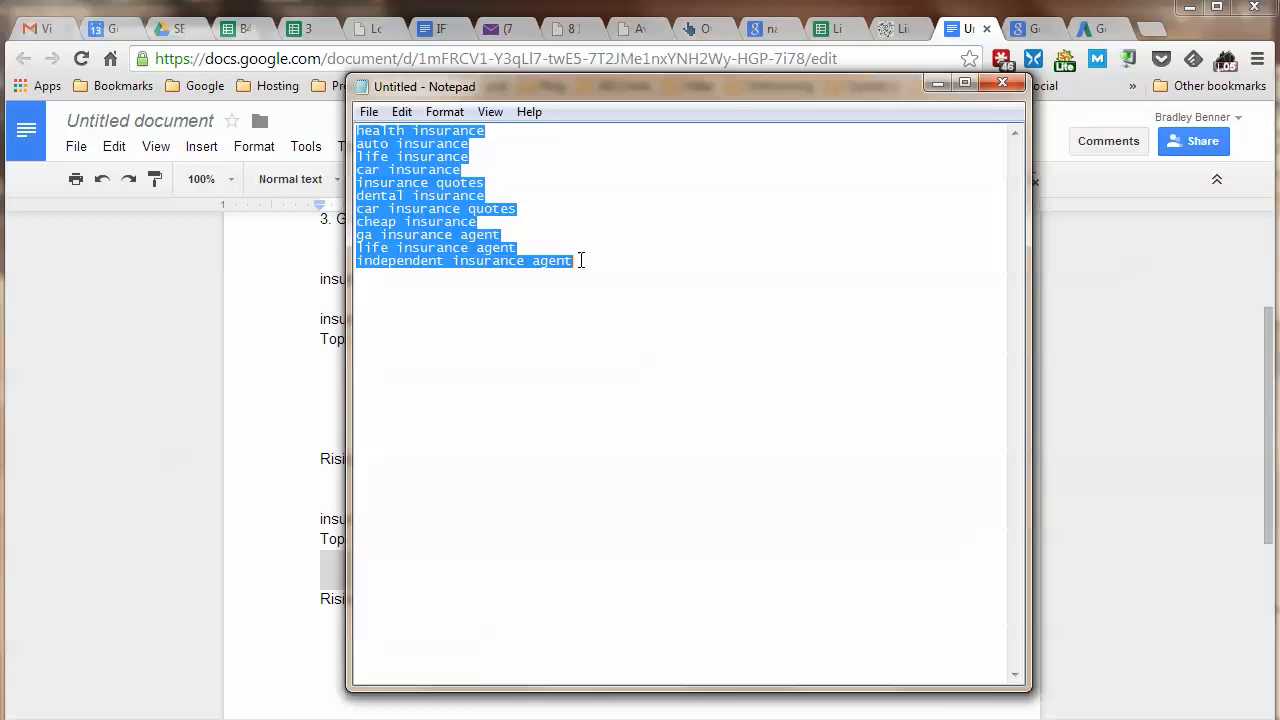
pyautogui.rightClick(420, 219)
pyautogui.click(502, 282)
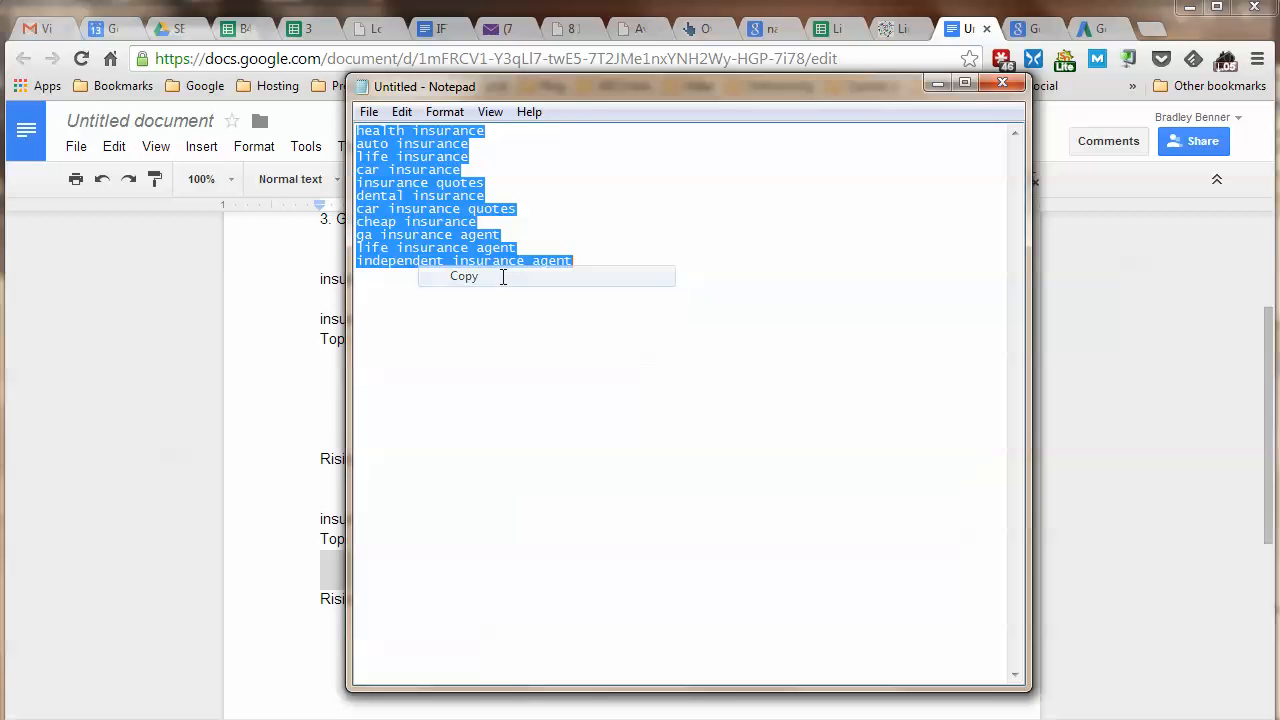
pyautogui.click(1085, 27)
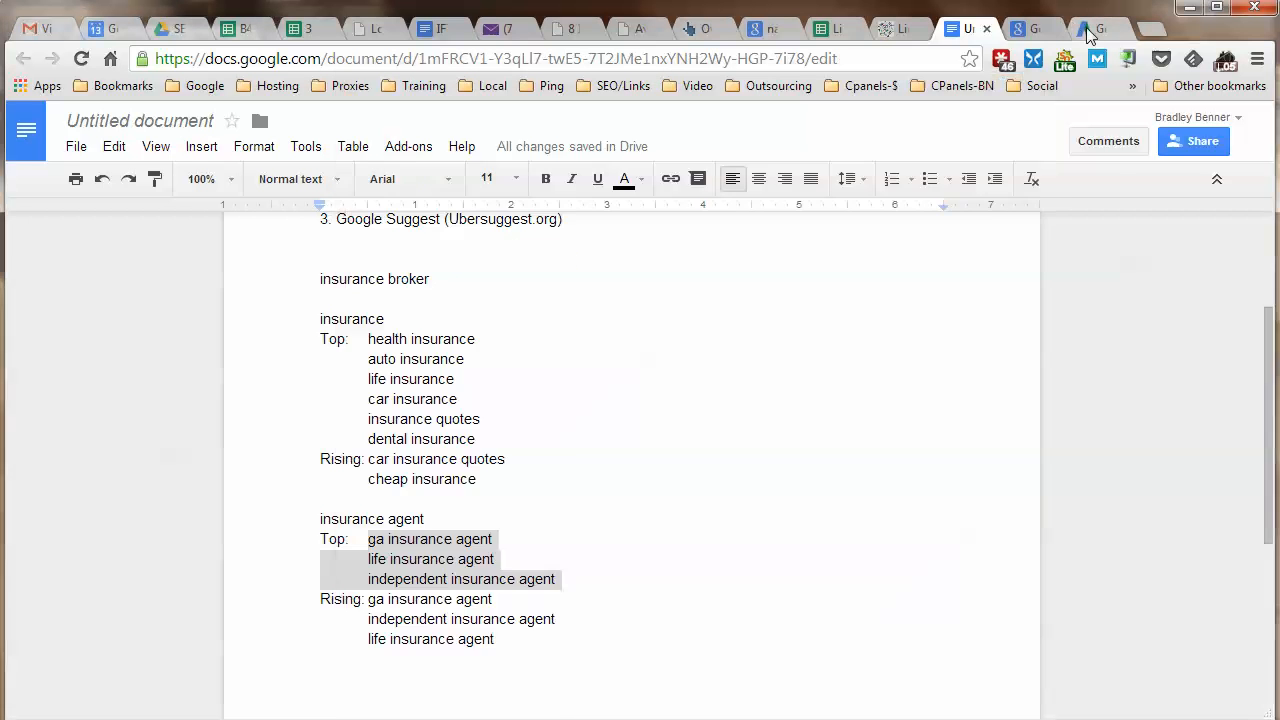
# Paste the insurance keyword list, get Atlanta ideas, and show individual keyword ideas with monthly searches.
pyautogui.click(160, 200)
pyautogui.rightClick(160, 197)
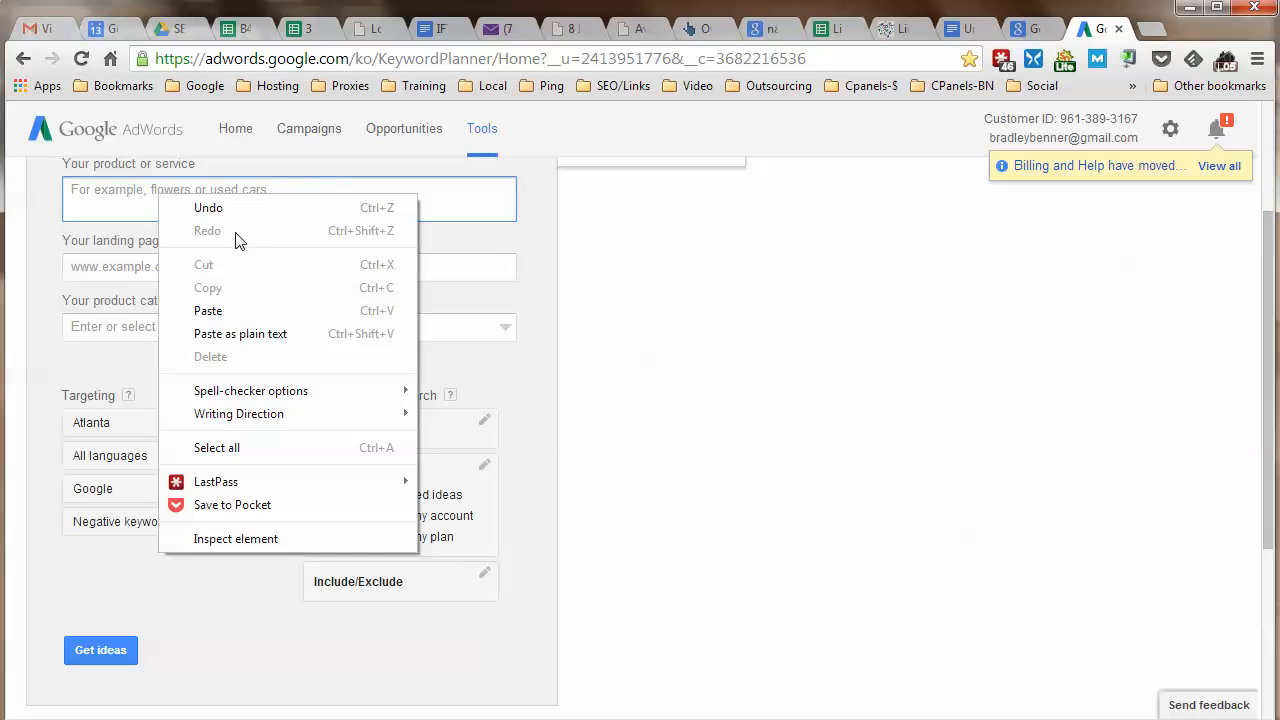
pyautogui.click(246, 311)
pyautogui.click(95, 660)
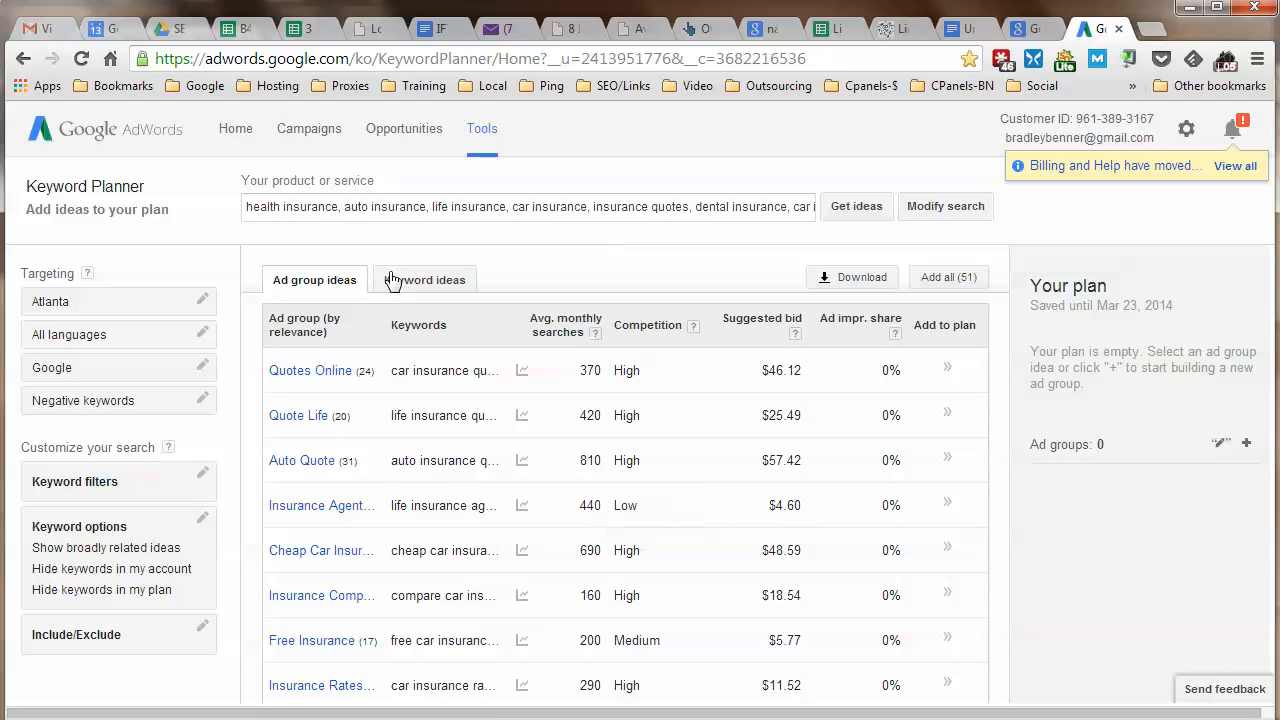
pyautogui.scroll(-1, 400, 300)
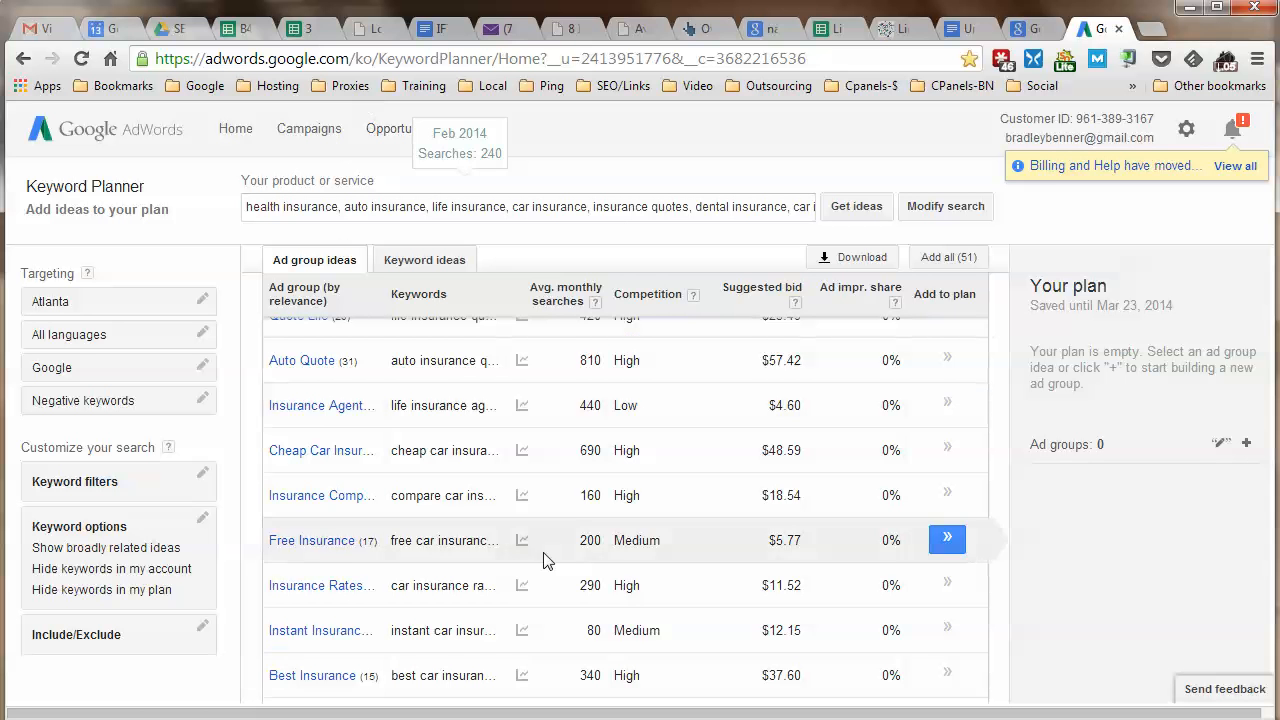
pyautogui.scroll(1, 430, 575)
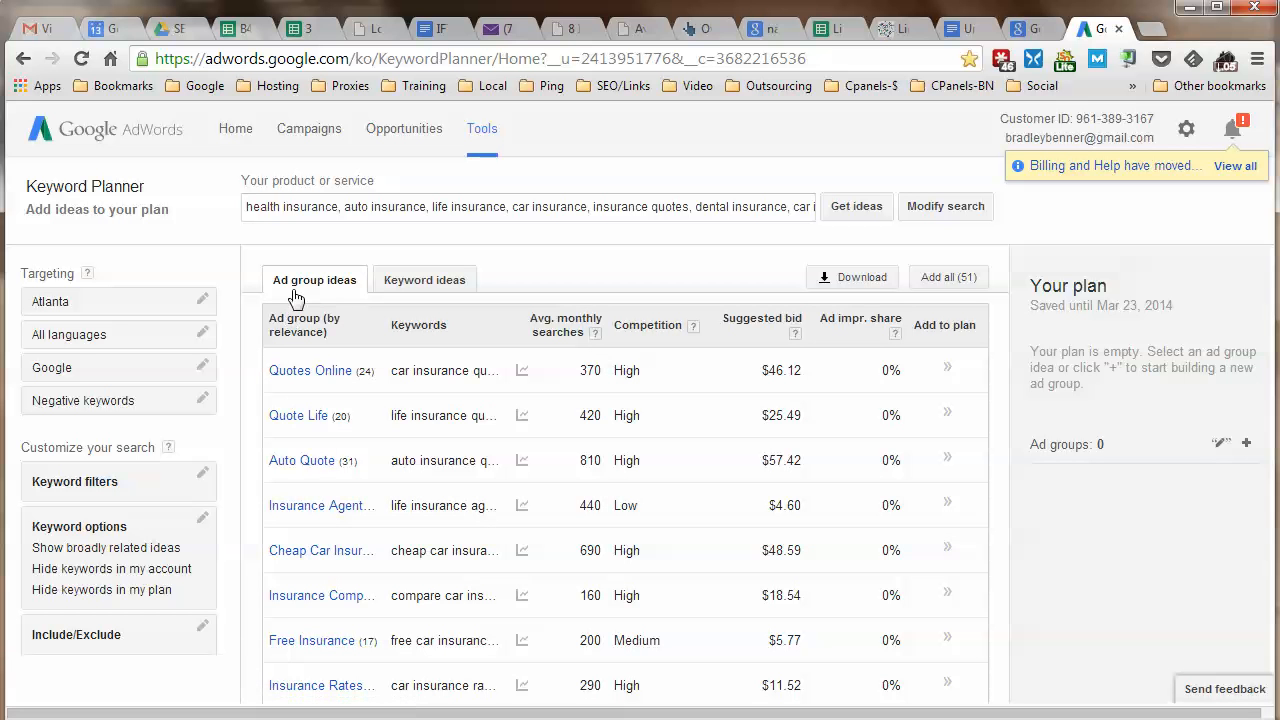
pyautogui.click(412, 283)
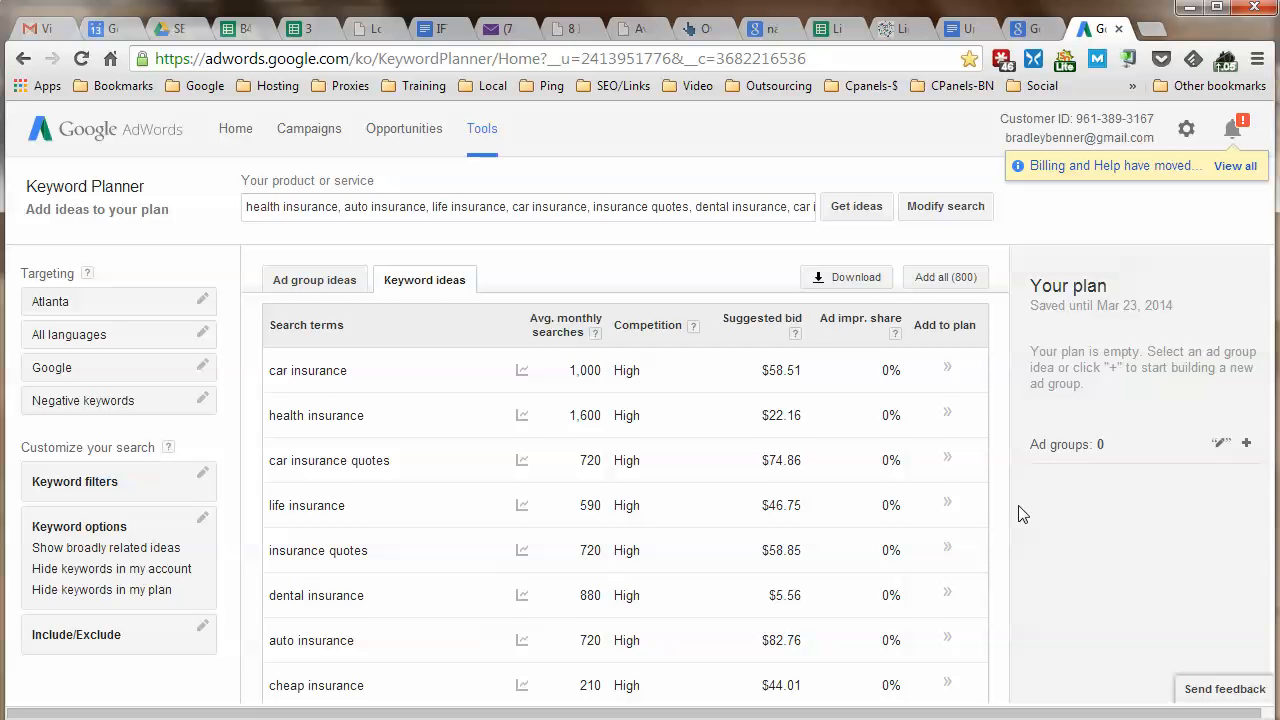
# Sort the Atlanta keyword ideas by Avg. monthly searches in descending order.
pyautogui.scroll(-2, 996, 527)
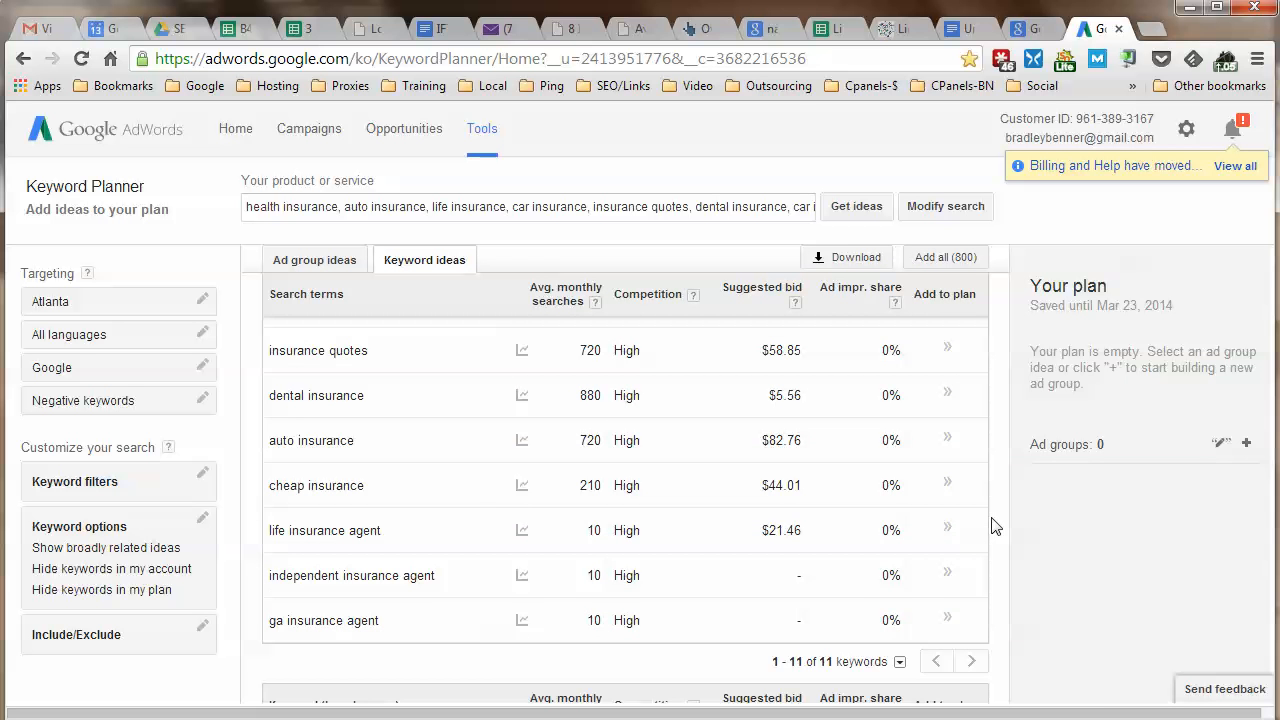
pyautogui.scroll(1, 996, 527)
pyautogui.scroll(-1, 996, 527)
pyautogui.scroll(1, 253, 698)
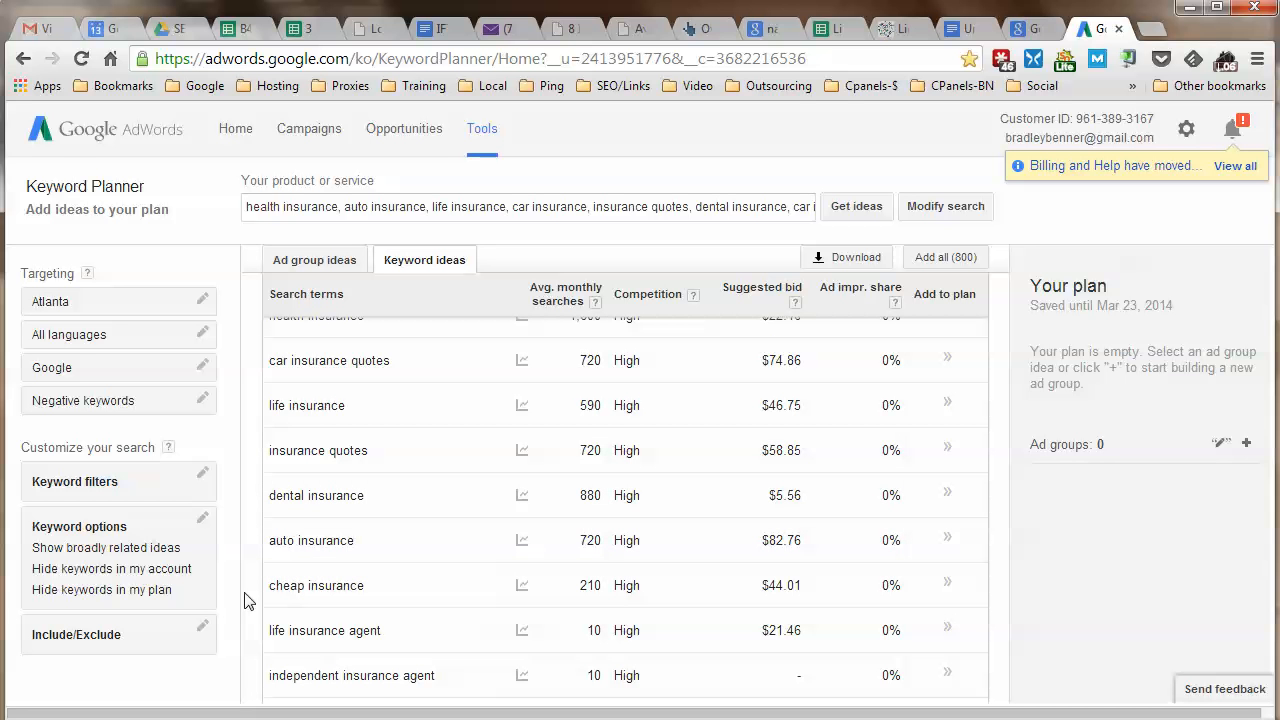
pyautogui.scroll(1, 248, 600)
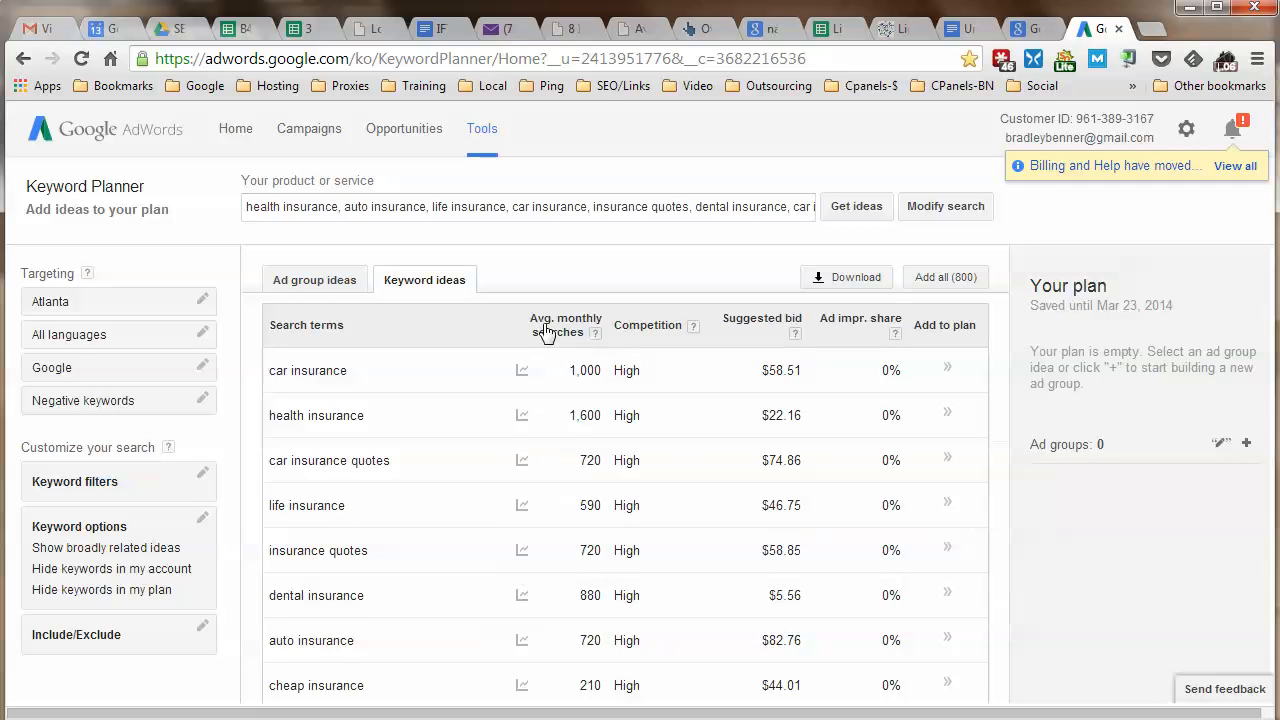
pyautogui.click(548, 330)
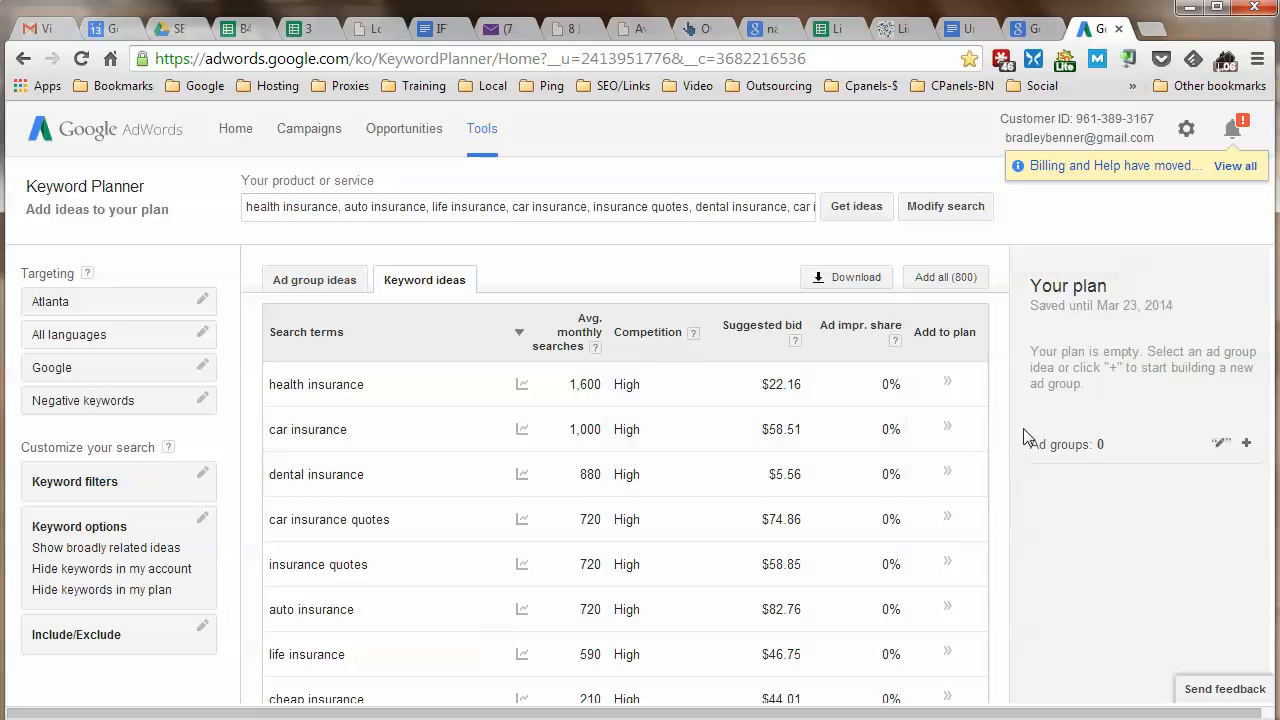
pyautogui.scroll(-1, 1005, 443)
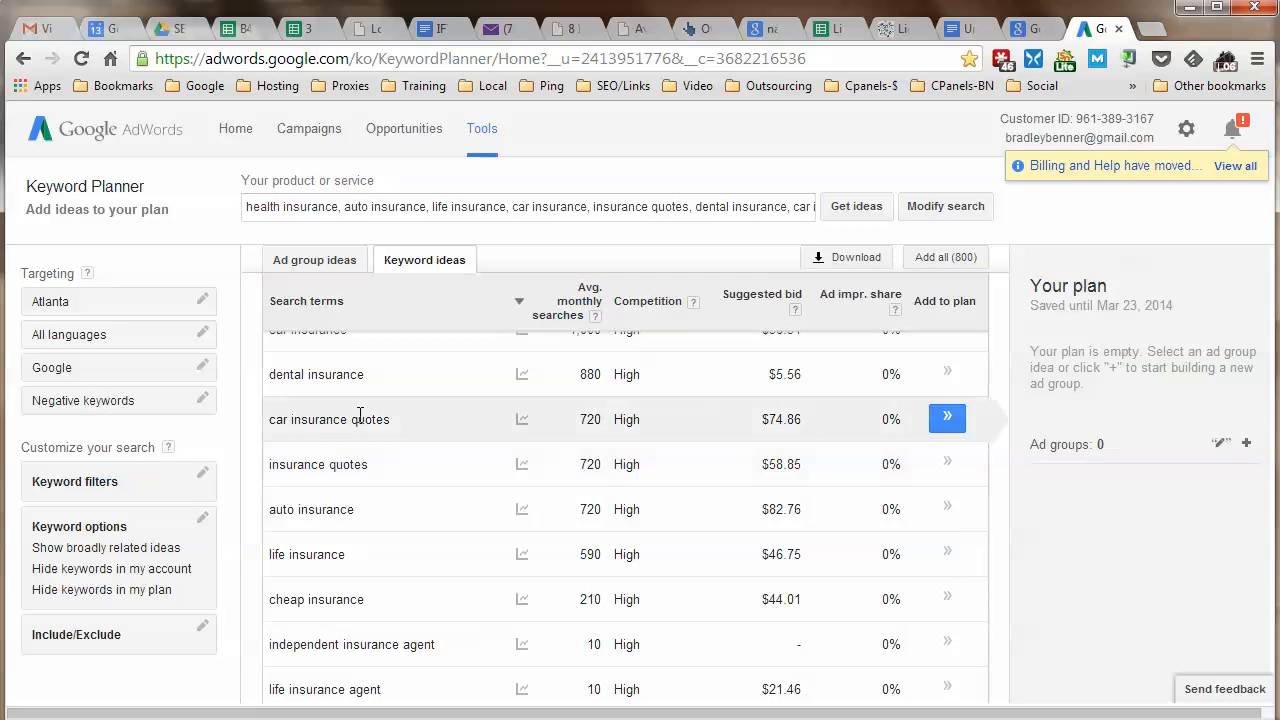
pyautogui.scroll(1, 423, 378)
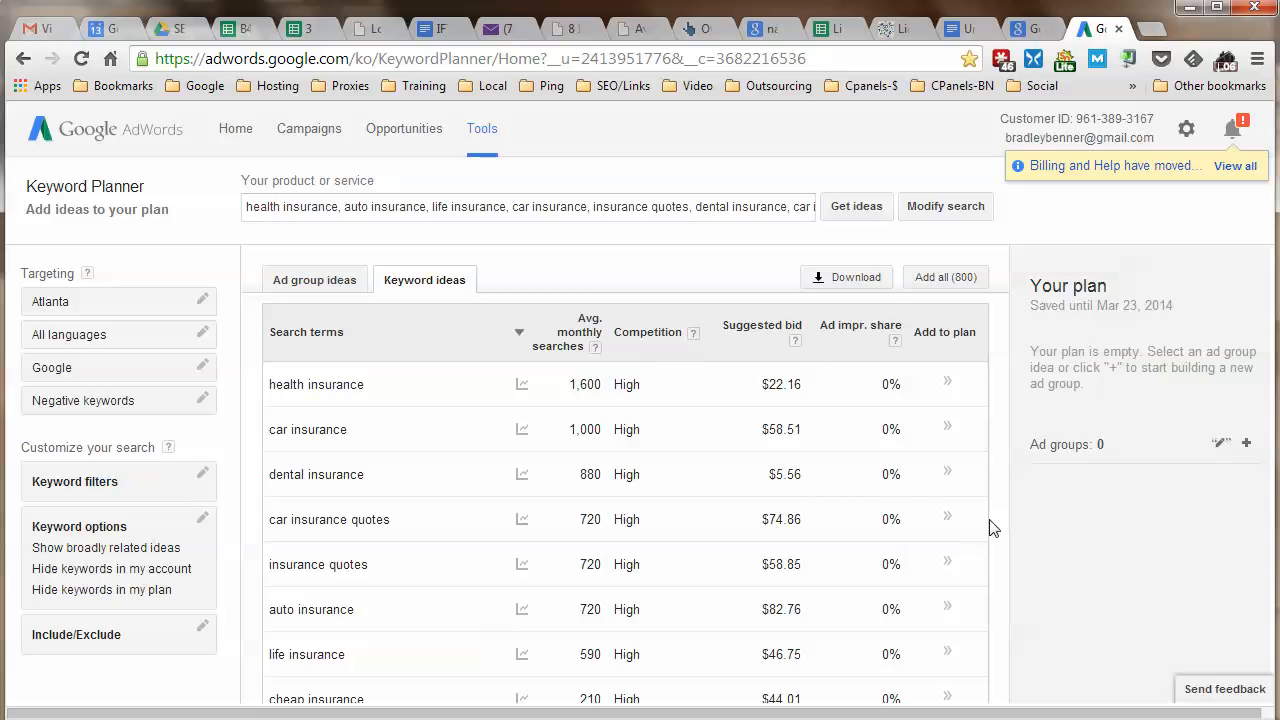
# Download all 800 keyword ideas as an Excel CSV and start saving it as Insurance KWs.
pyautogui.scroll(-3, 998, 530)
pyautogui.scroll(-3, 998, 530)
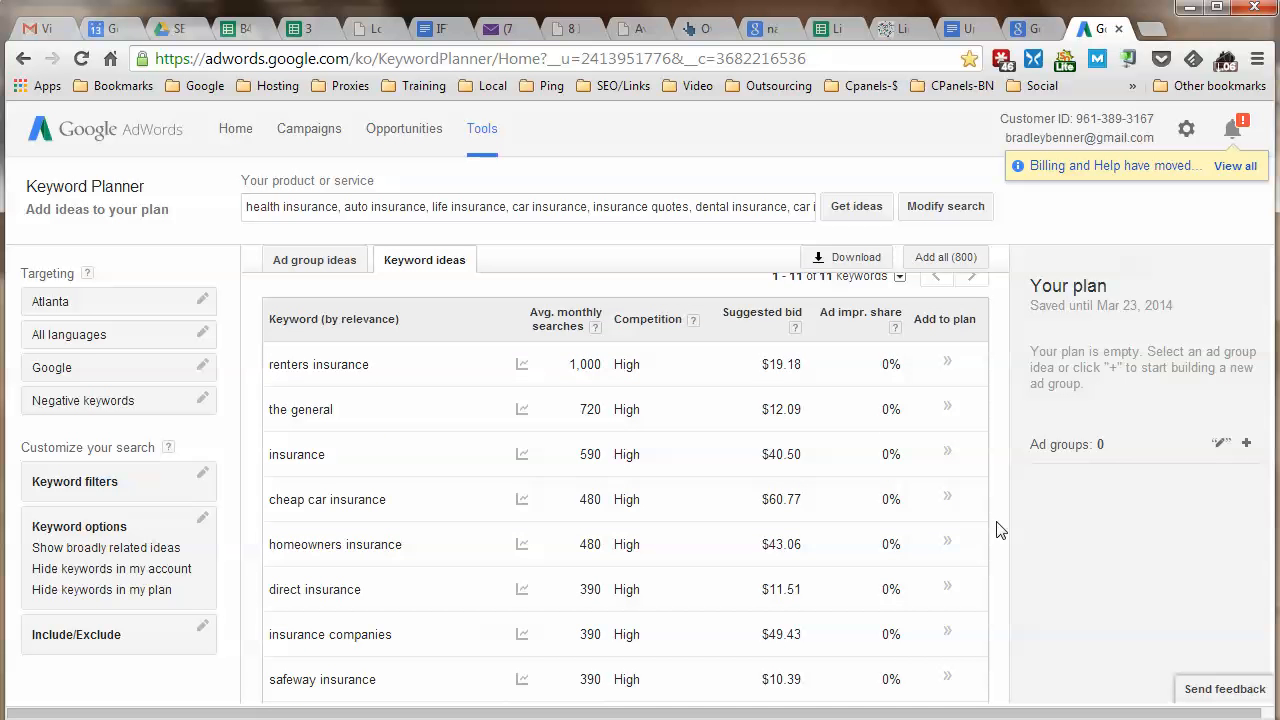
pyautogui.scroll(1, 320, 380)
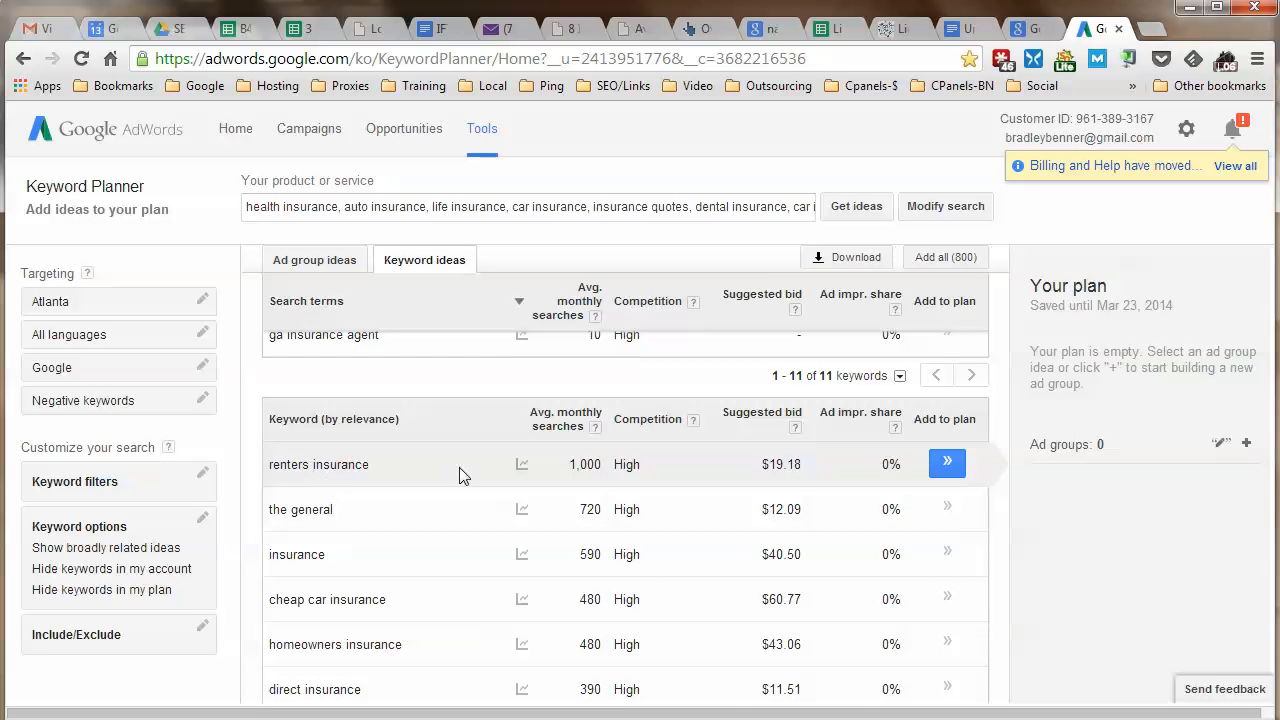
pyautogui.scroll(-1, 459, 467)
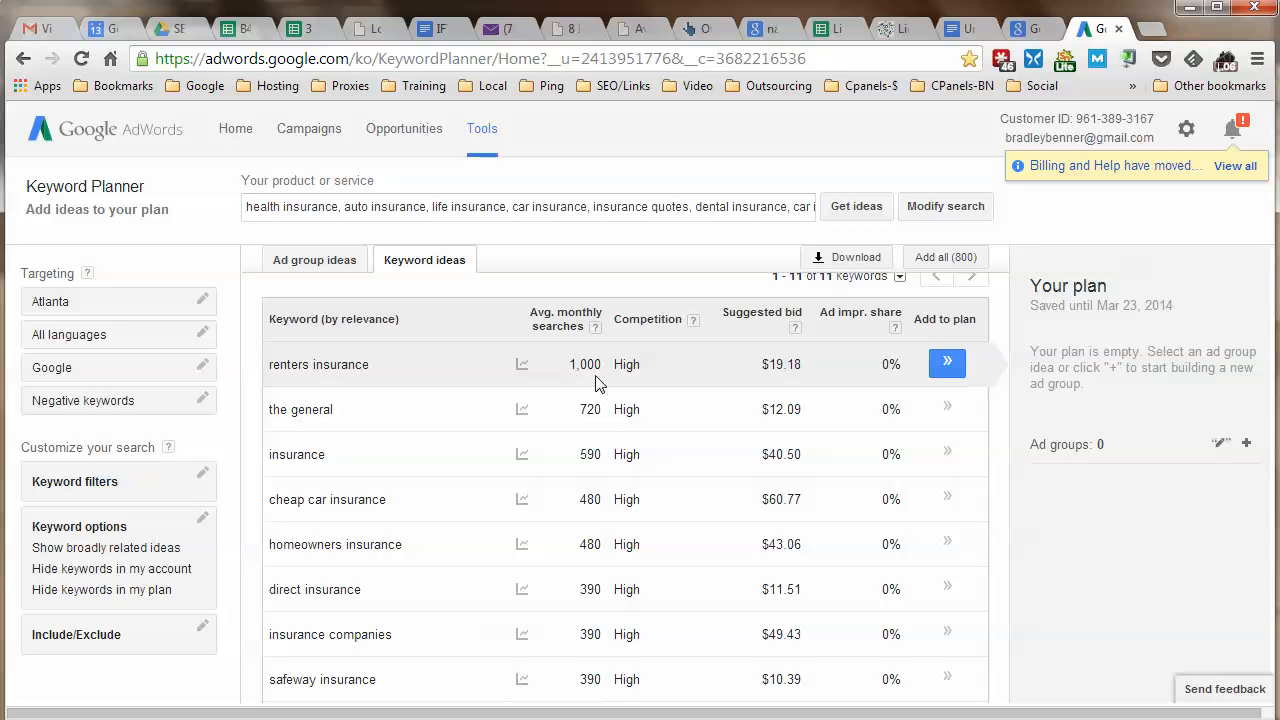
pyautogui.scroll(-1, 598, 383)
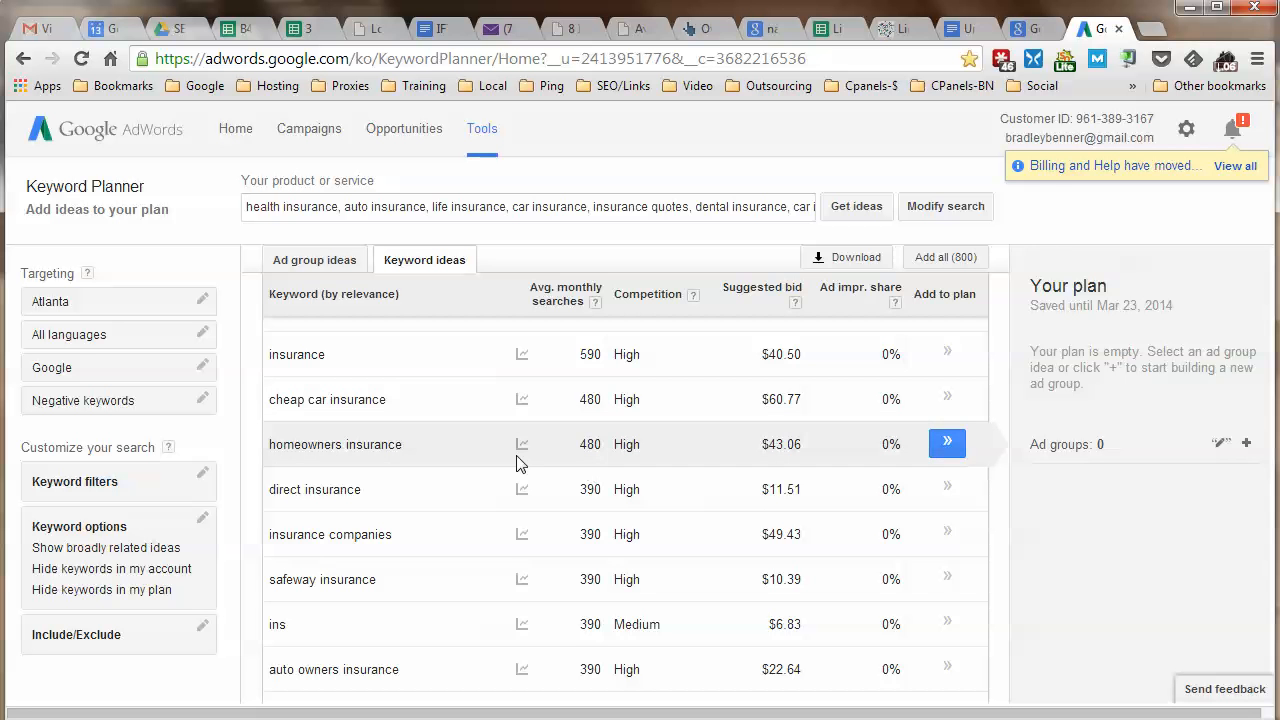
pyautogui.scroll(-1, 516, 462)
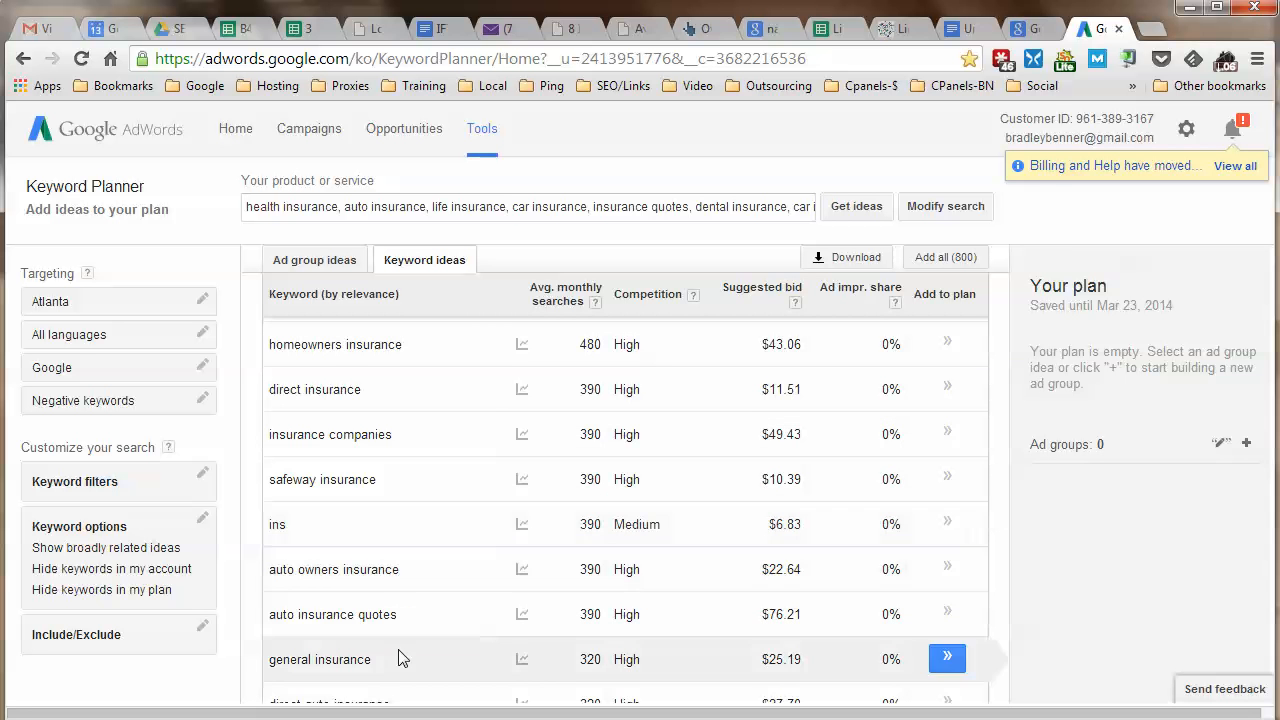
pyautogui.scroll(-3, 410, 430)
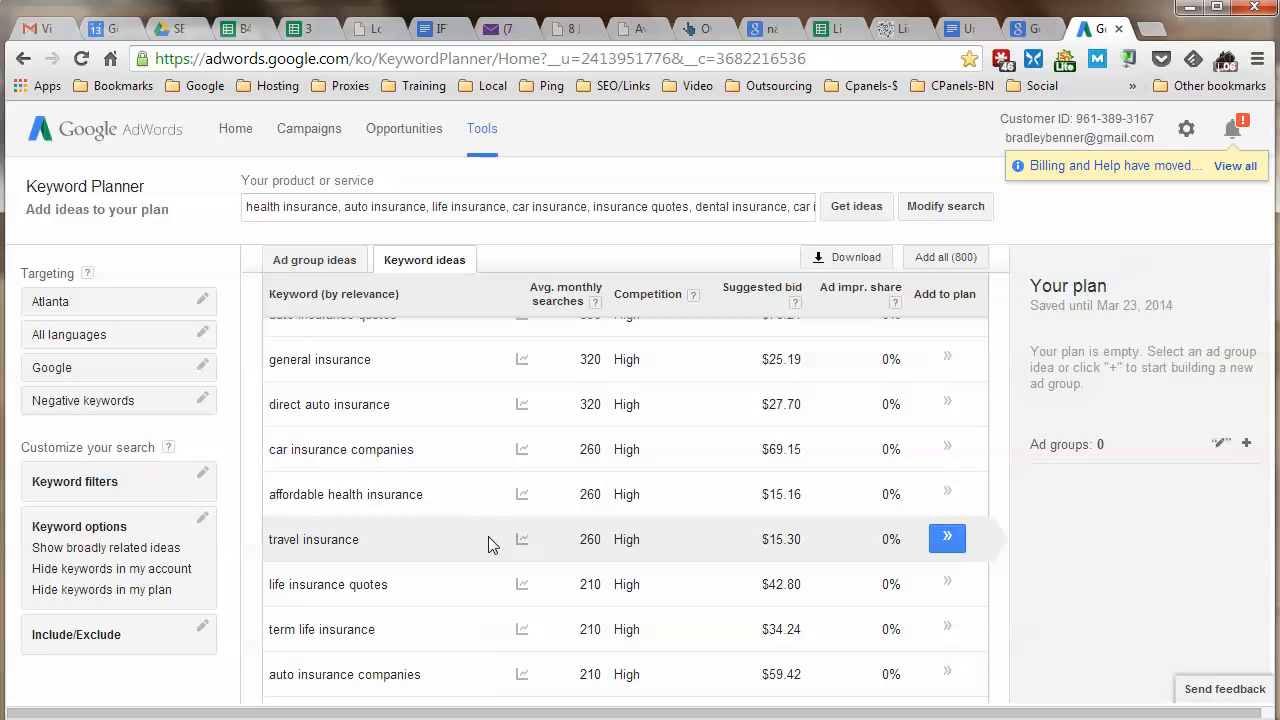
pyautogui.scroll(-1, 489, 543)
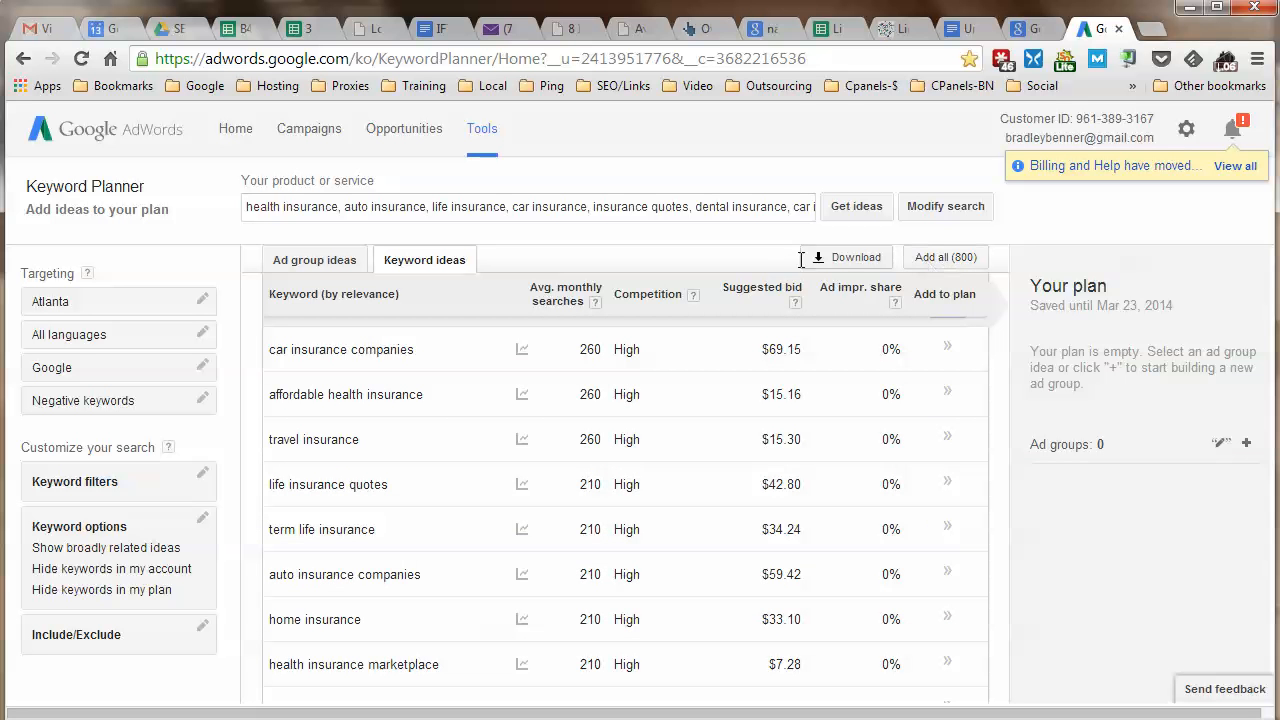
pyautogui.click(835, 257)
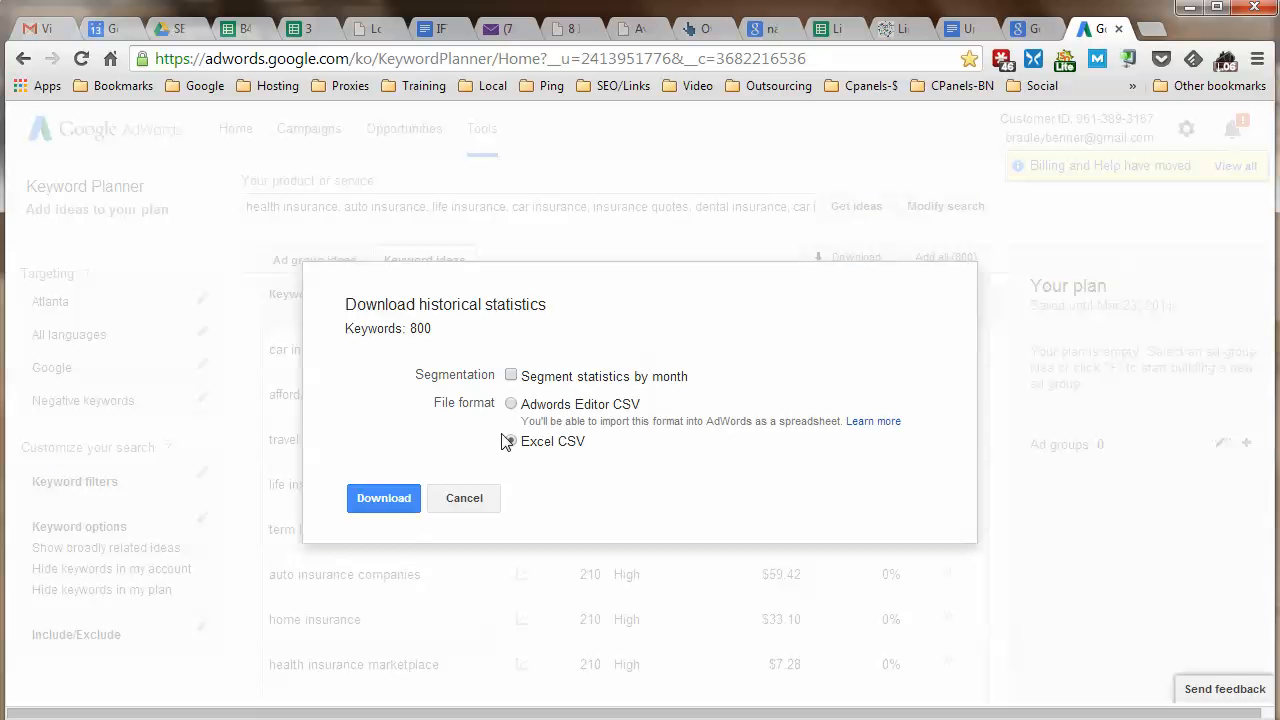
pyautogui.click(356, 501)
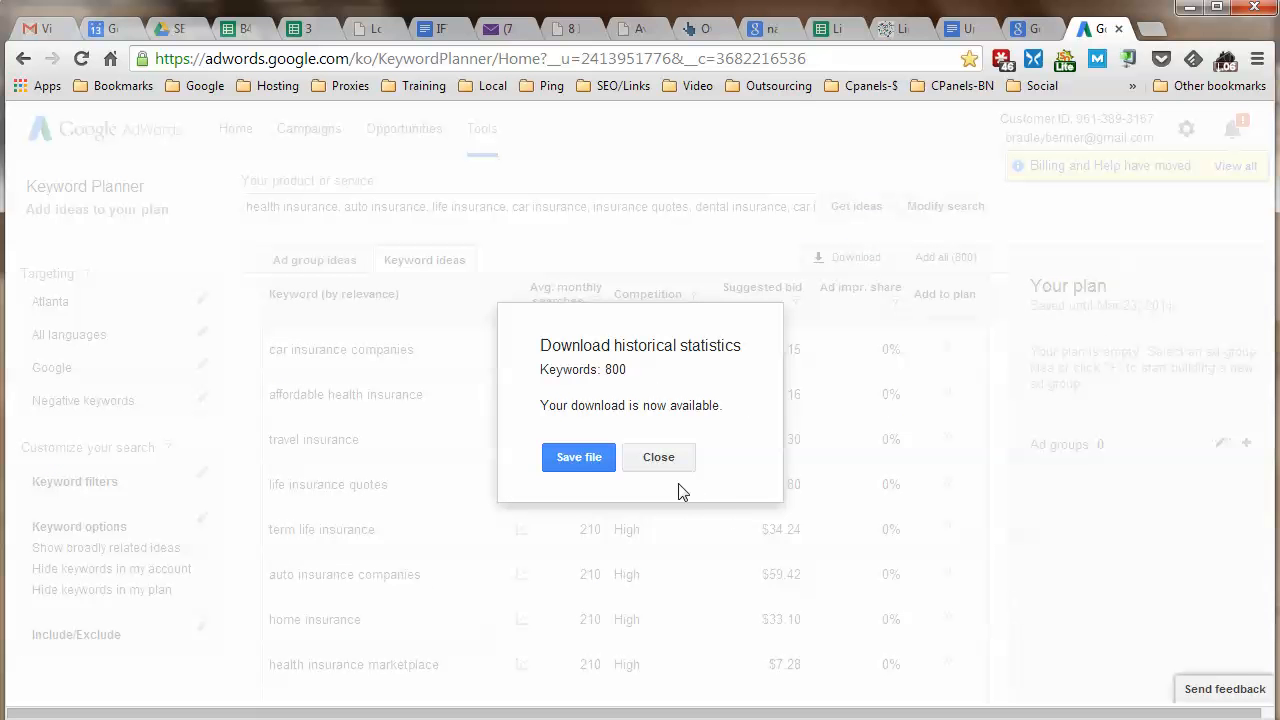
pyautogui.click(575, 464)
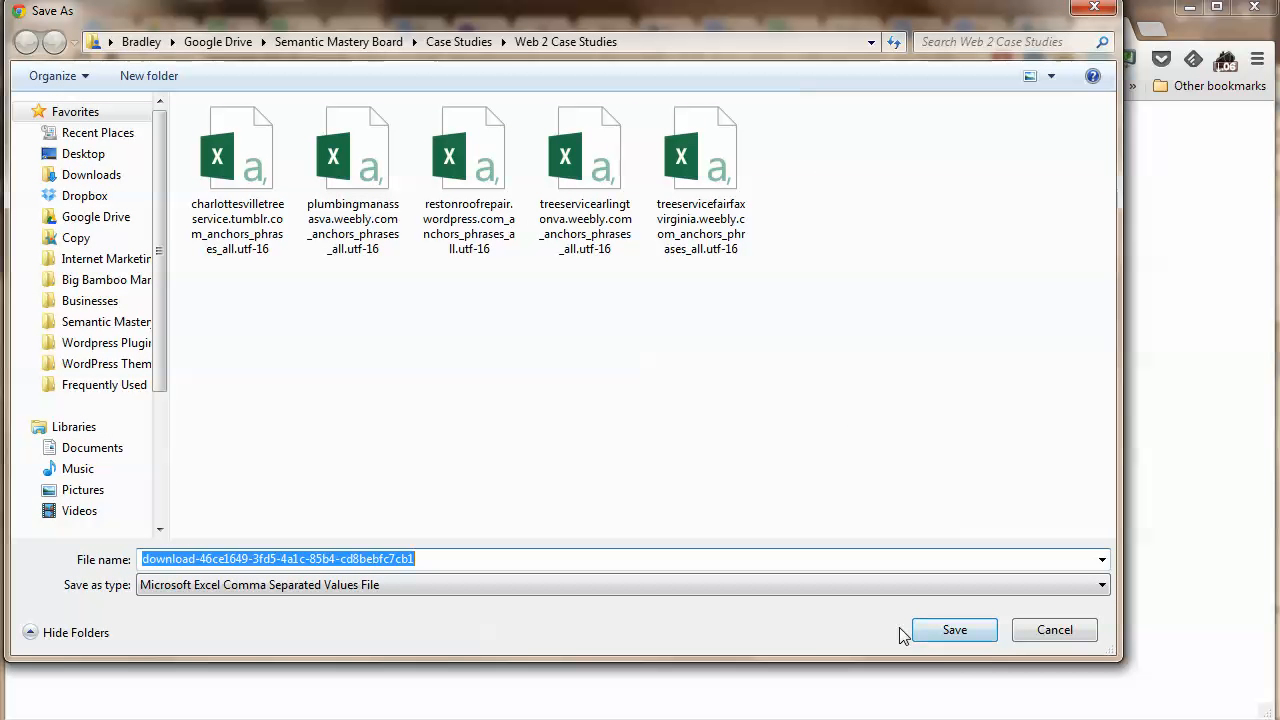
pyautogui.write('l')
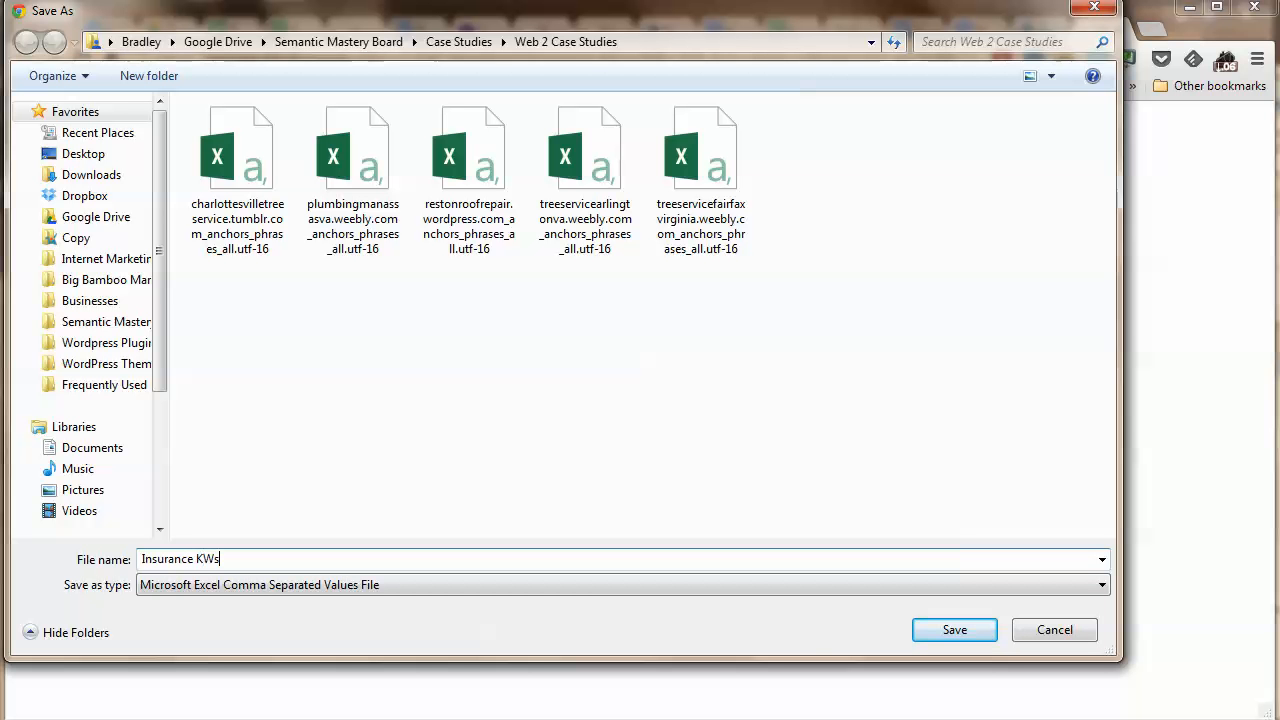
# Save and open Insurance KWs in Excel, deleting the Ad group and Currency columns.
pyautogui.click(943, 630)
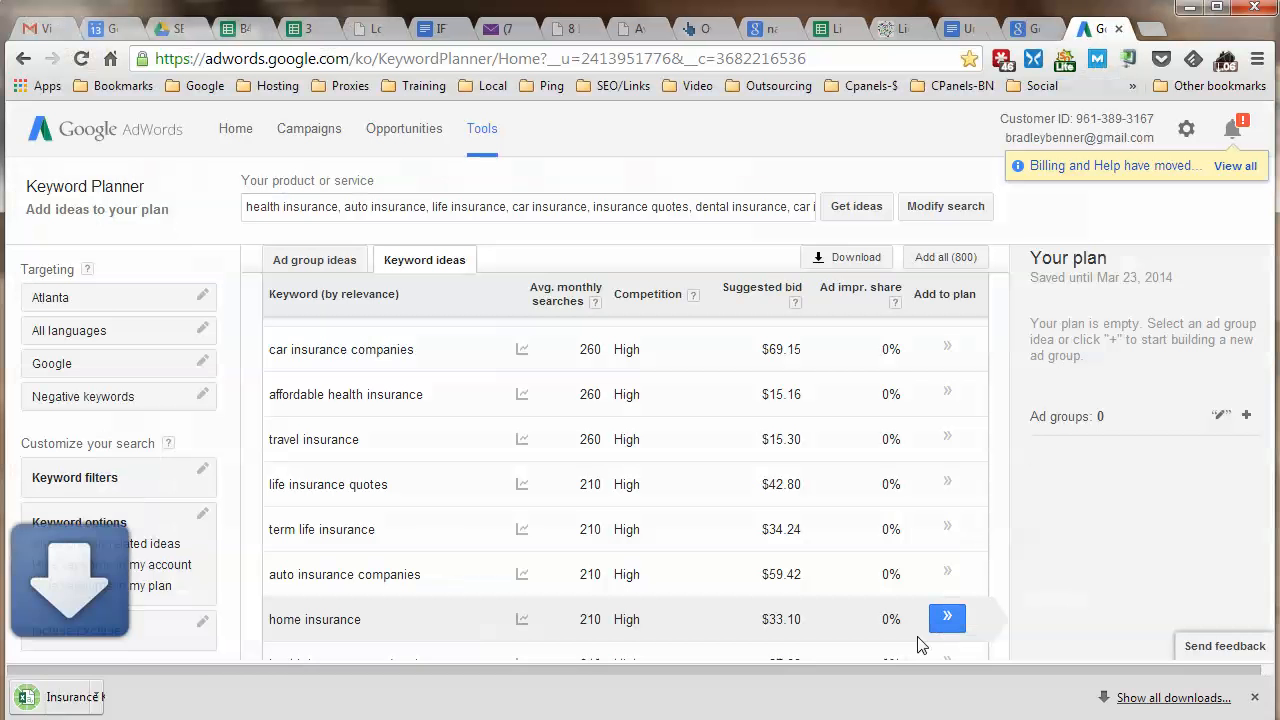
pyautogui.click(110, 697)
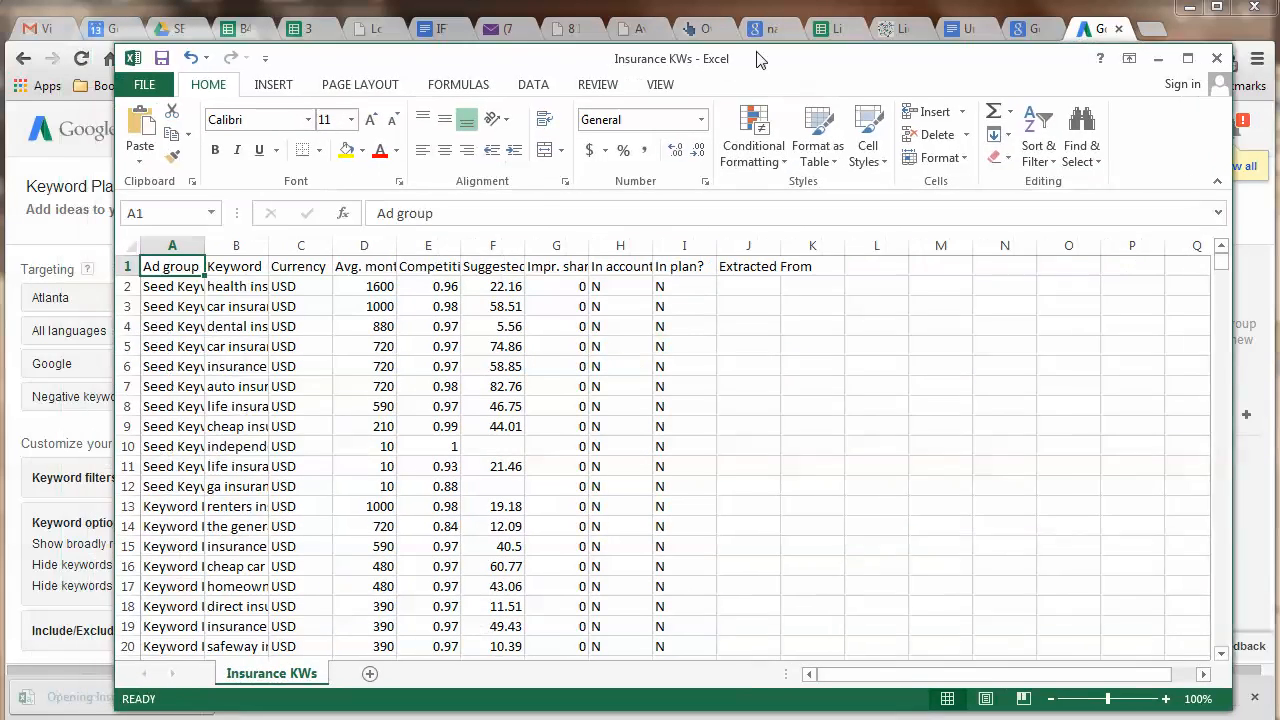
pyautogui.click(168, 240)
pyautogui.rightClick(170, 243)
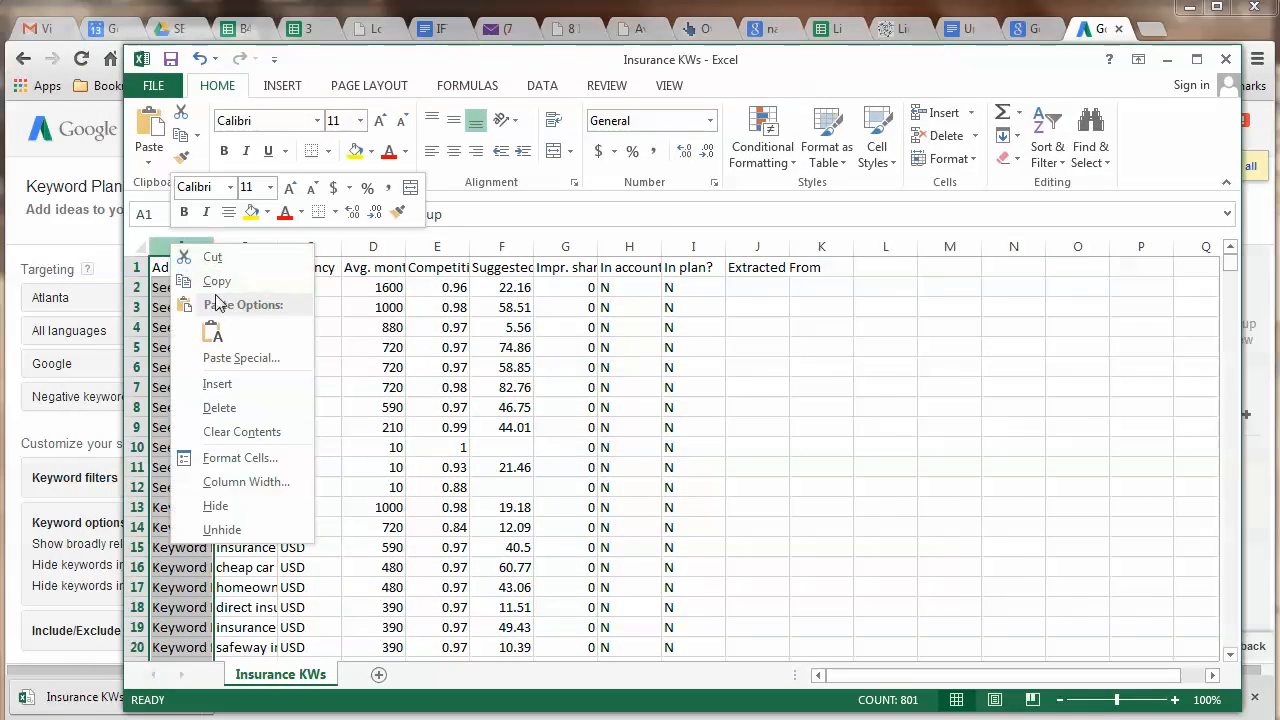
pyautogui.click(219, 407)
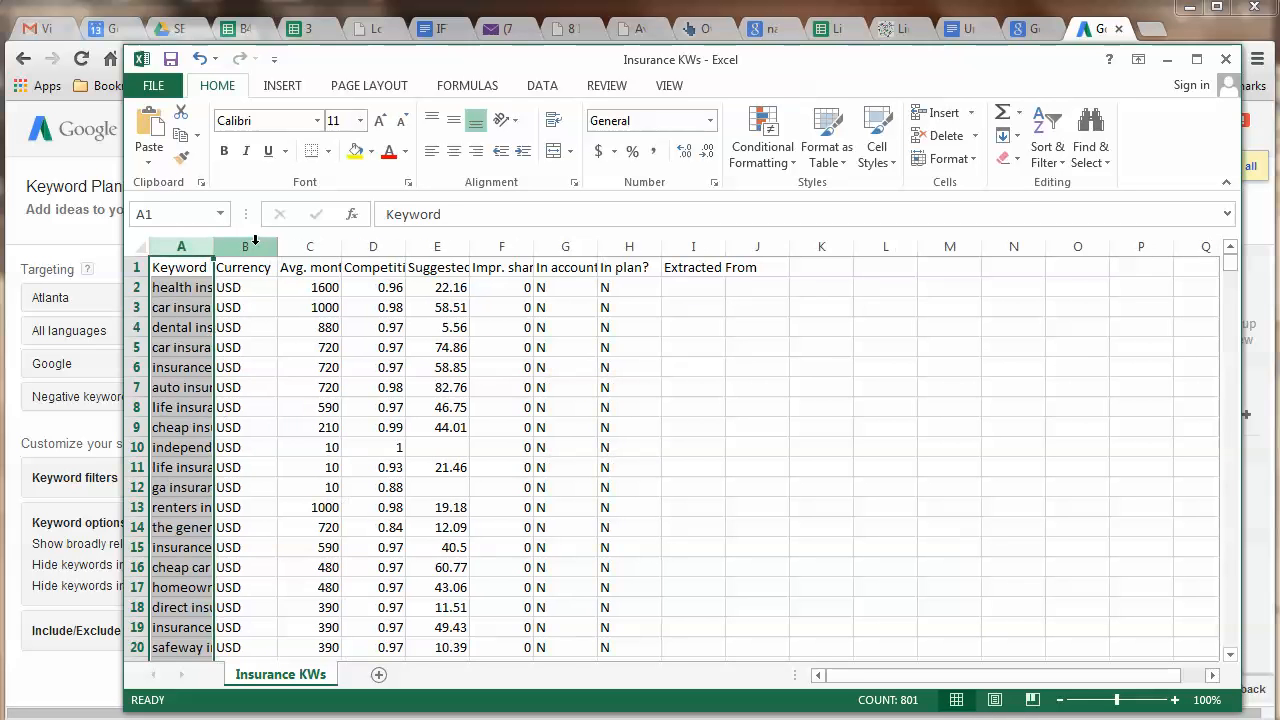
pyautogui.click(250, 246)
pyautogui.rightClick(258, 247)
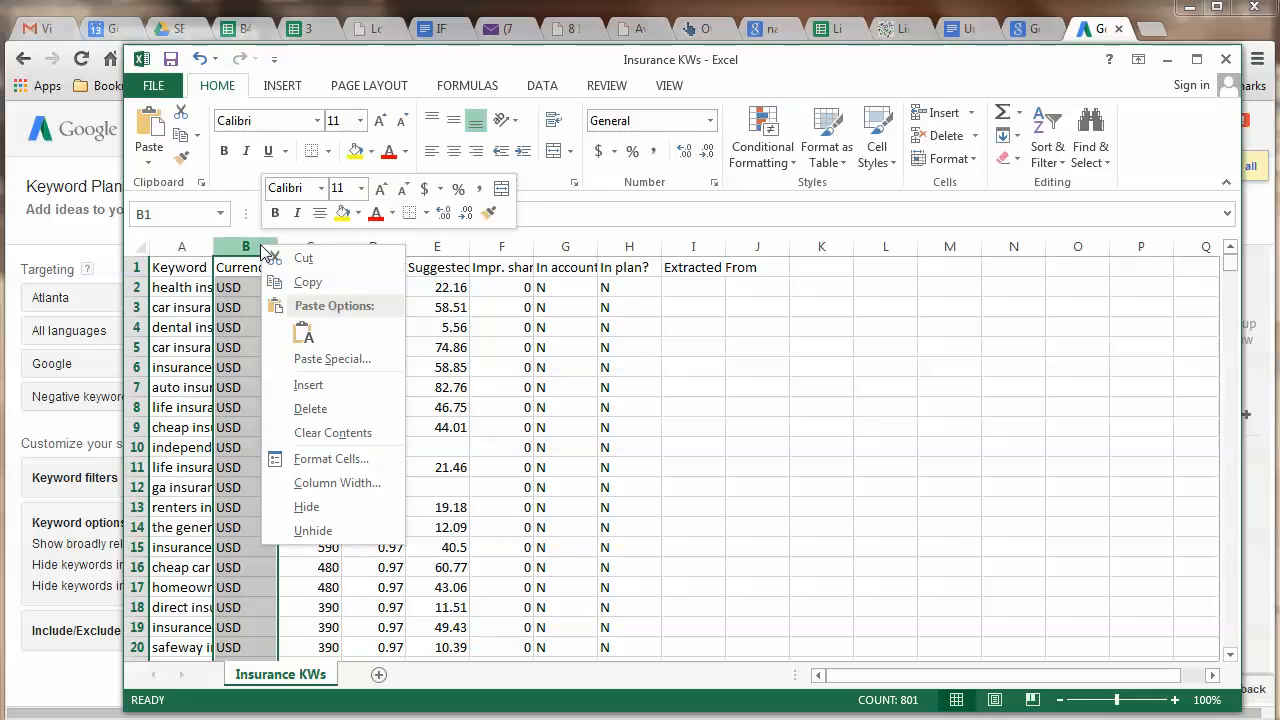
pyautogui.click(316, 409)
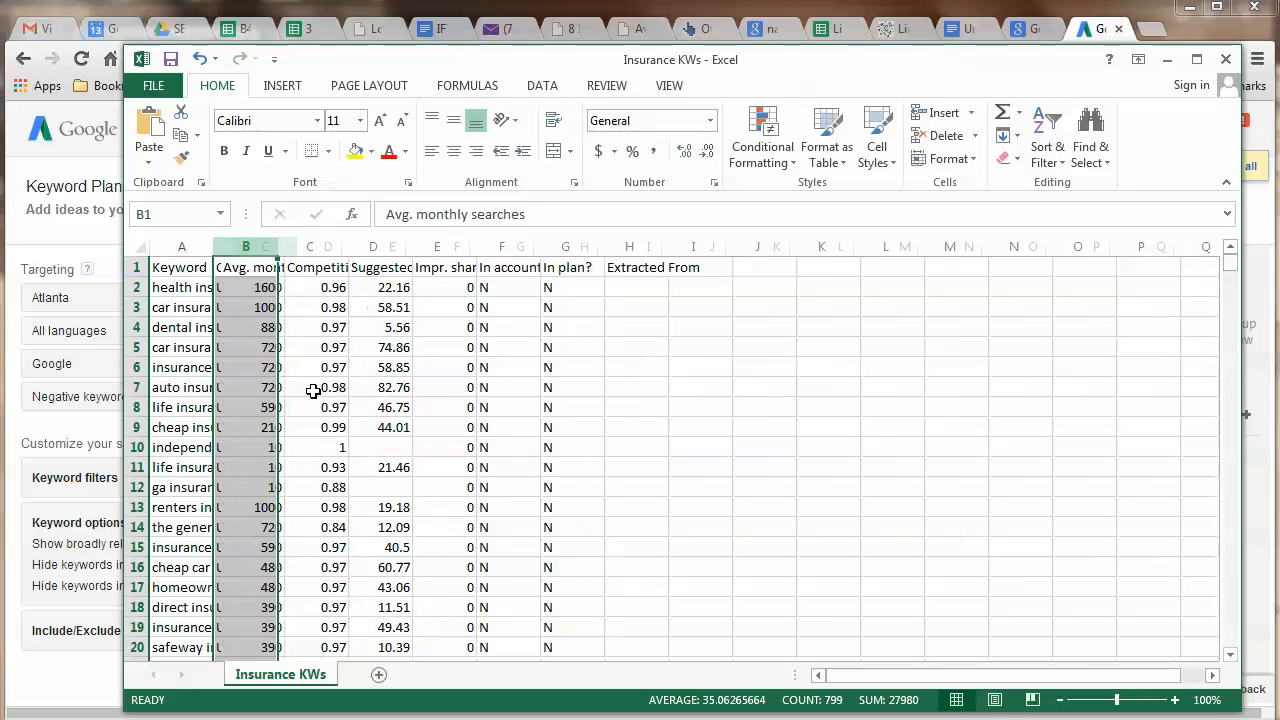
# Delete columns Impr. share through Extracted From and auto-fit columns A to D.
pyautogui.click(433, 246)
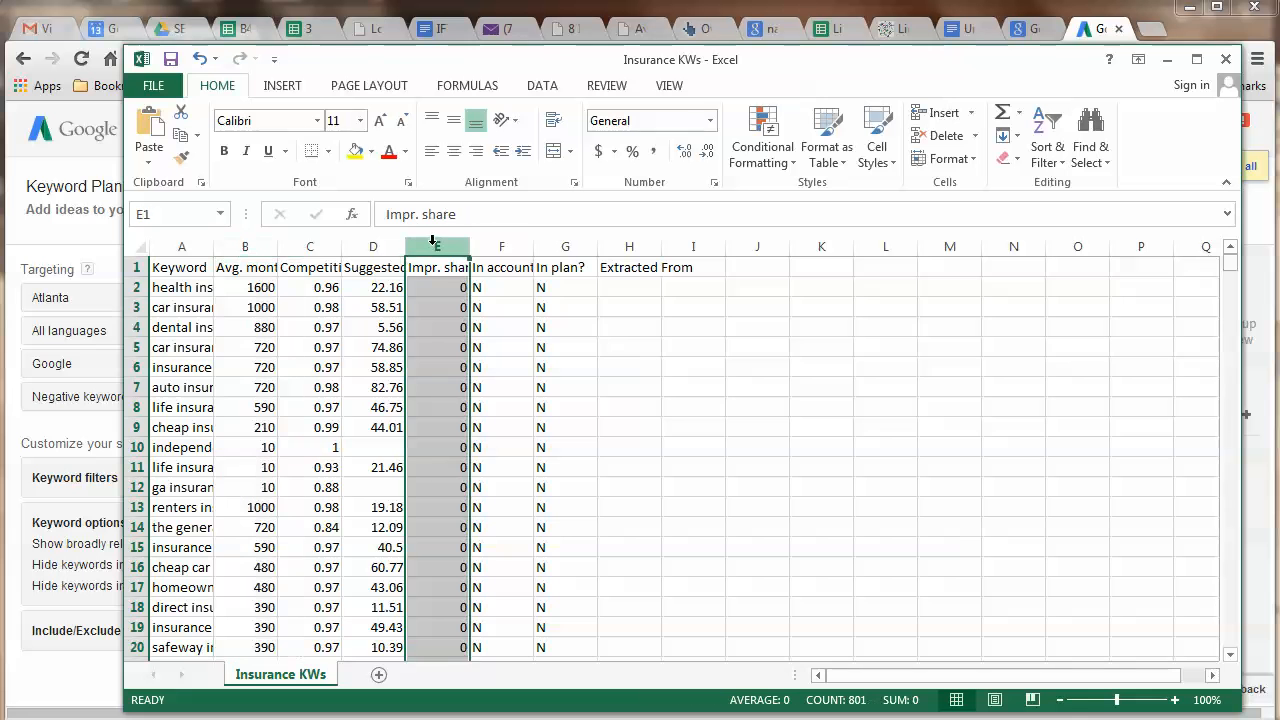
pyautogui.keyDown('shift'); pyautogui.click(629, 246); pyautogui.keyUp('shift')
pyautogui.rightClick(629, 246)
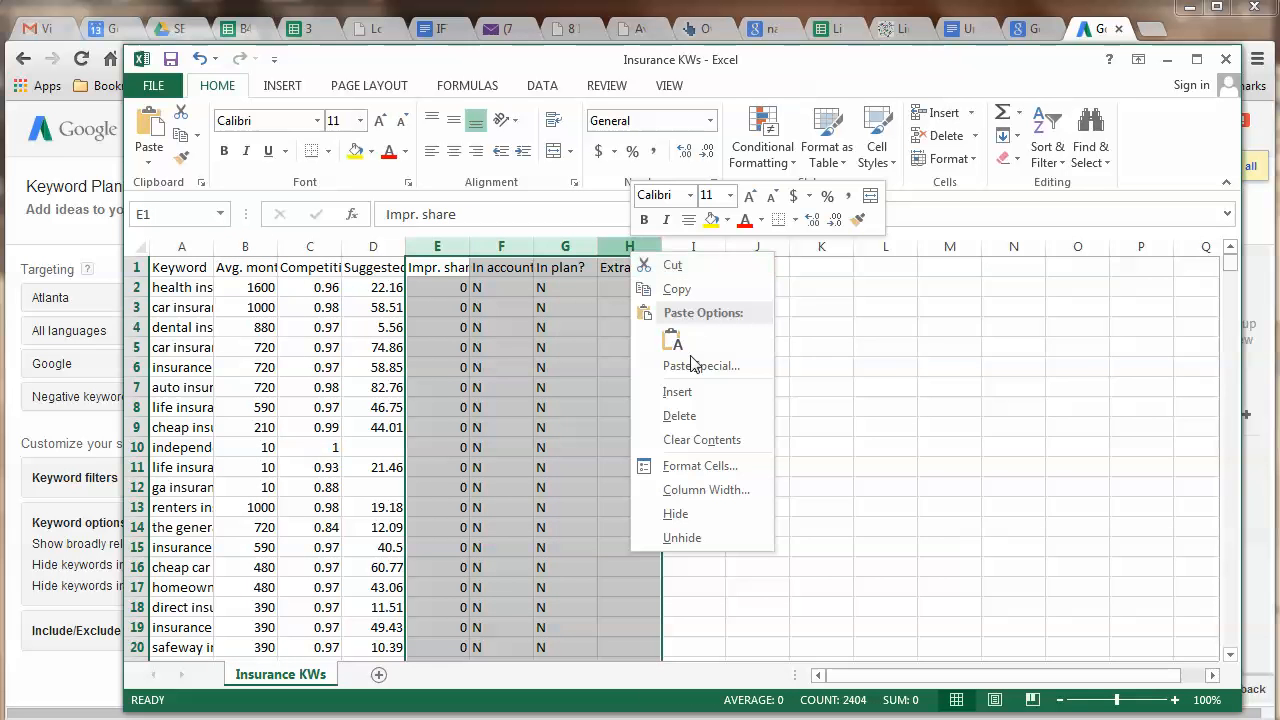
pyautogui.click(695, 416)
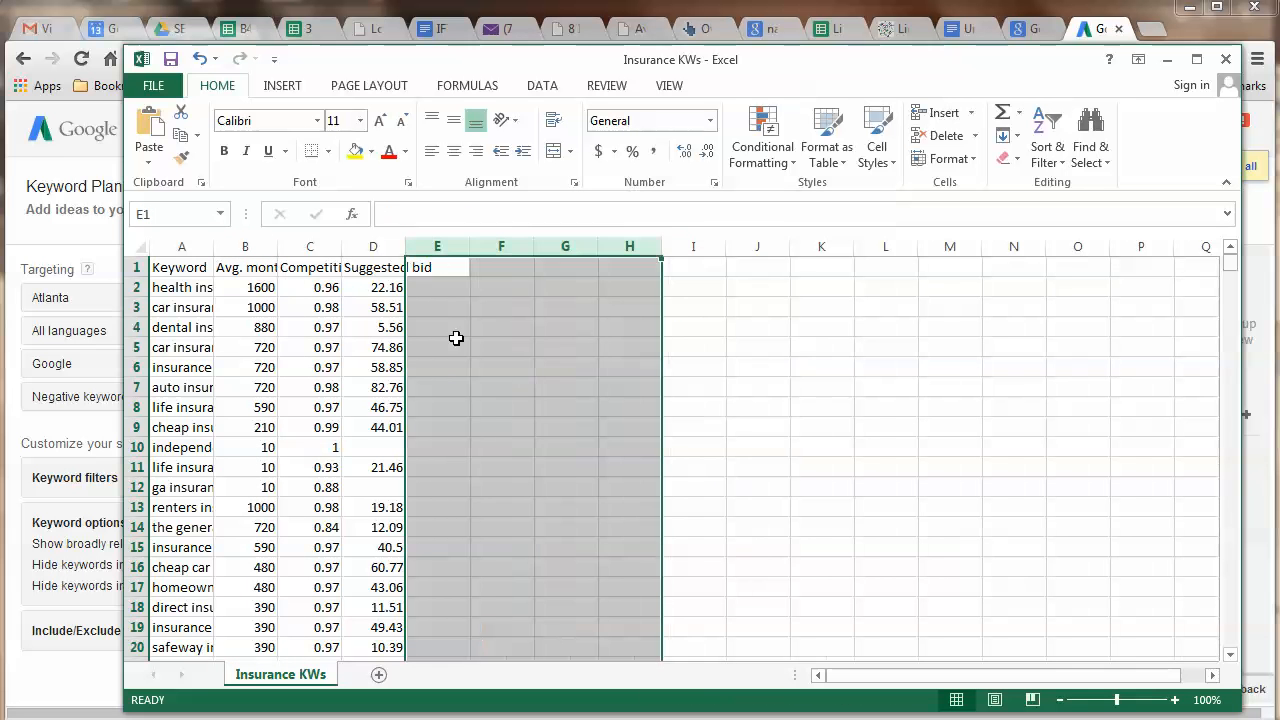
pyautogui.doubleClick(213, 246)
pyautogui.doubleClick(491, 246)
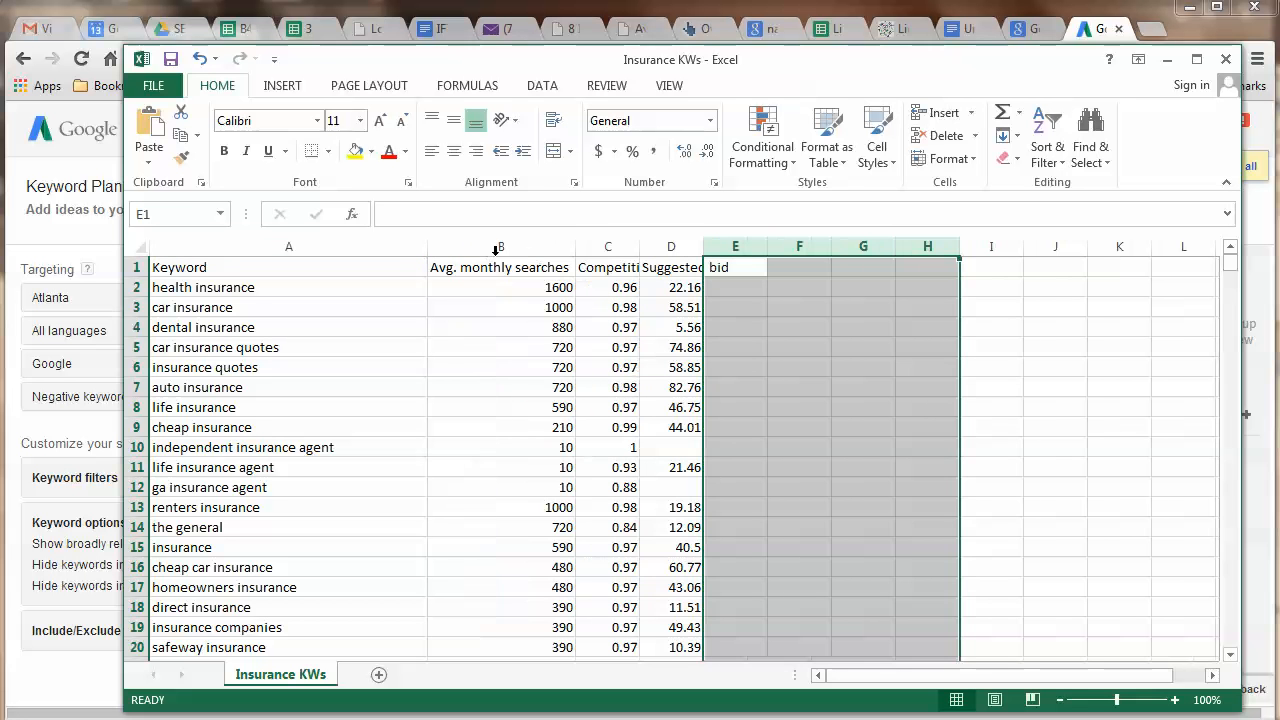
pyautogui.doubleClick(640, 246)
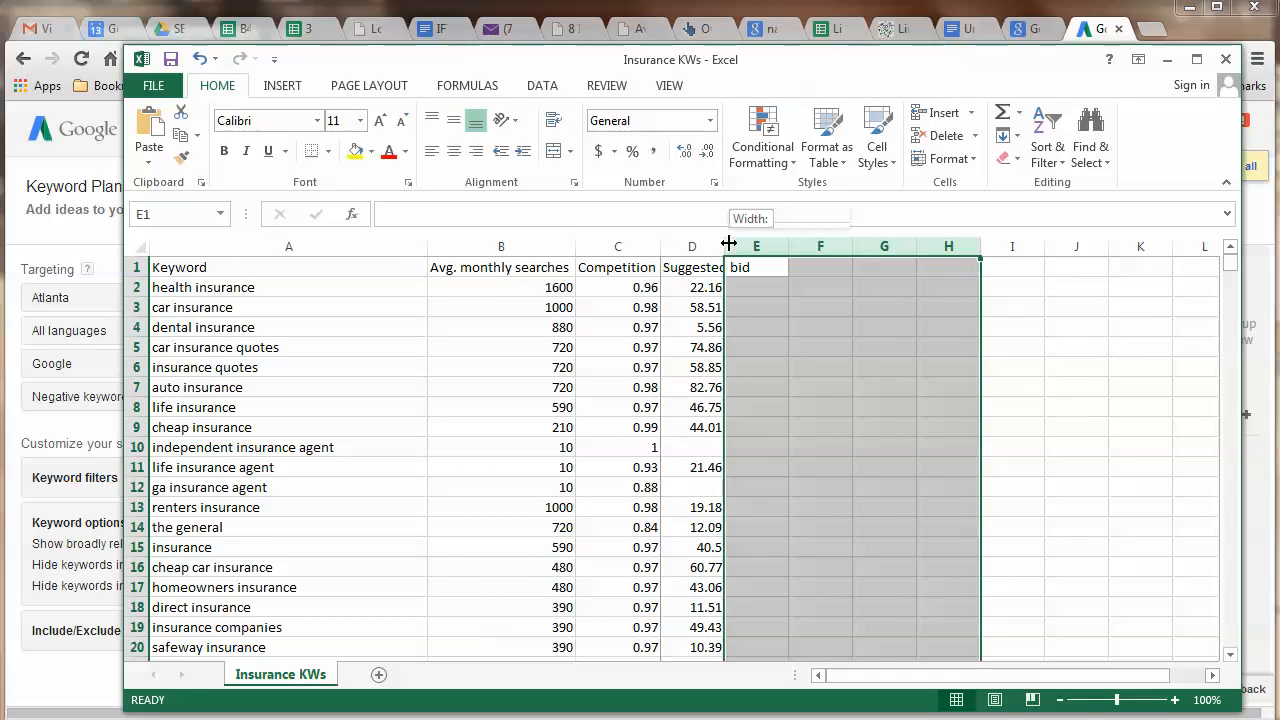
pyautogui.doubleClick(725, 246)
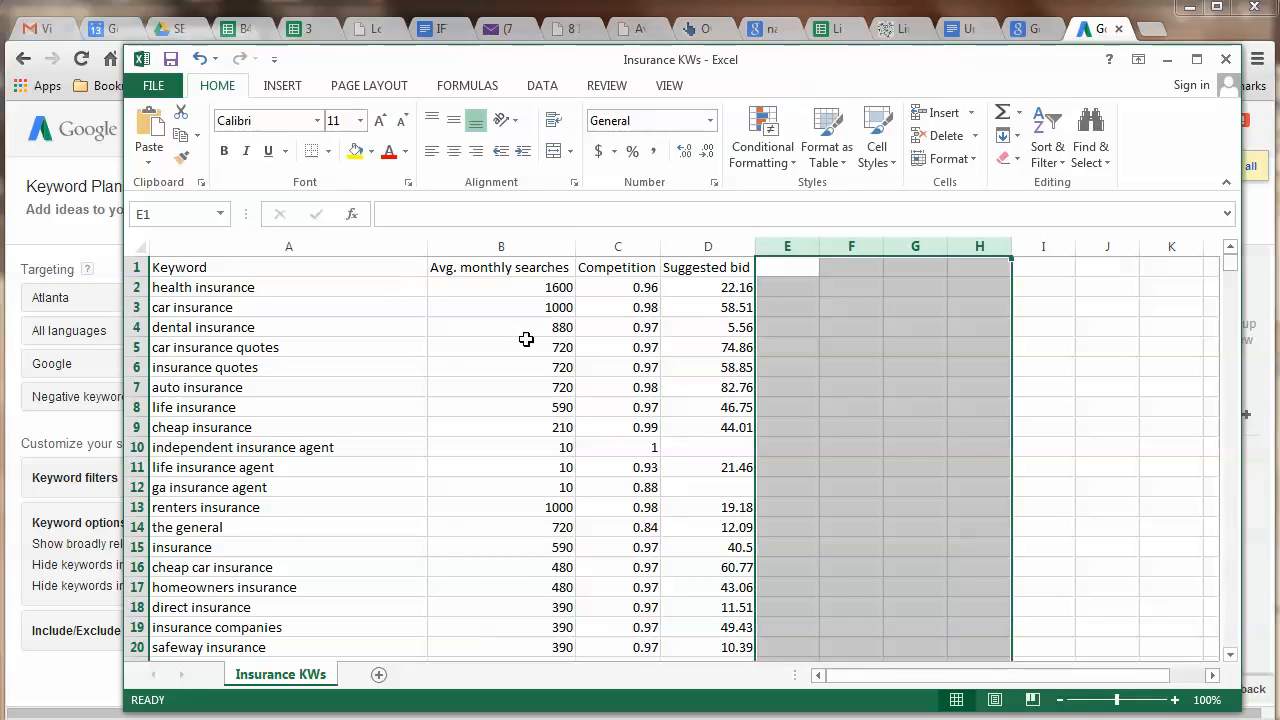
pyautogui.scroll(-1, 507, 341)
pyautogui.scroll(-3, 508, 343)
pyautogui.scroll(4, 508, 343)
pyautogui.click(235, 490)
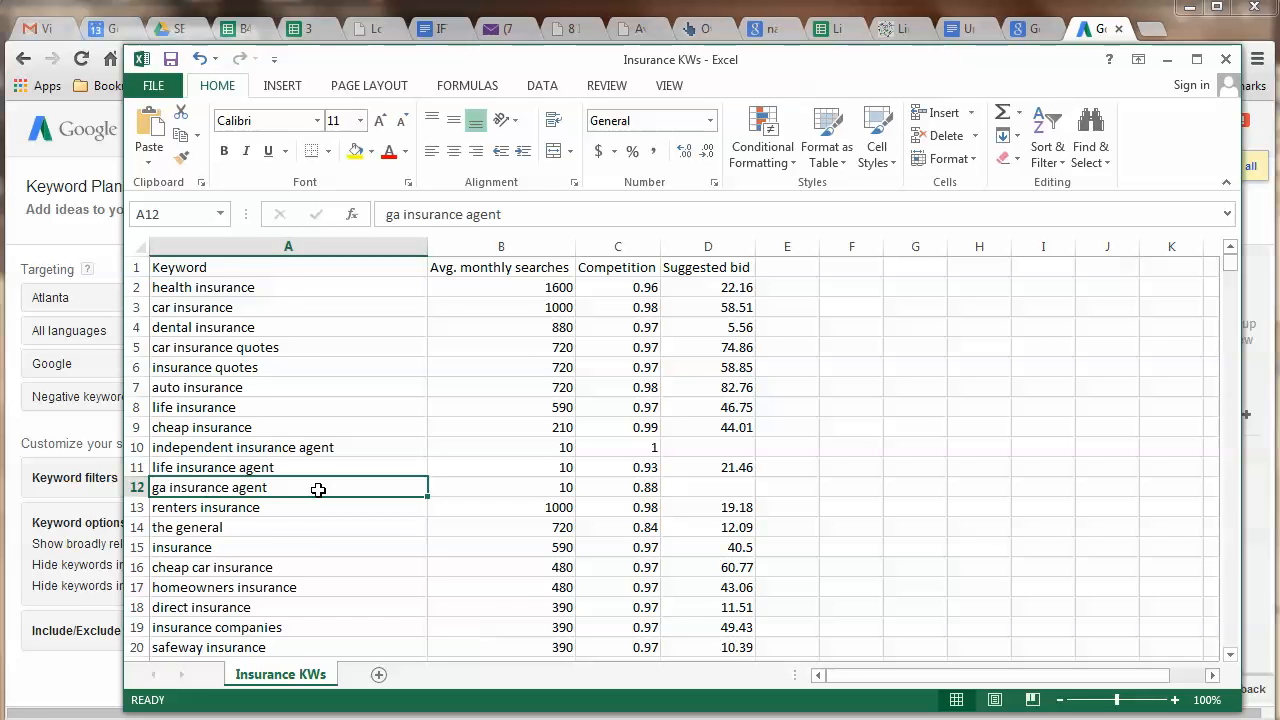
pyautogui.scroll(-1, 317, 487)
pyautogui.click(224, 451)
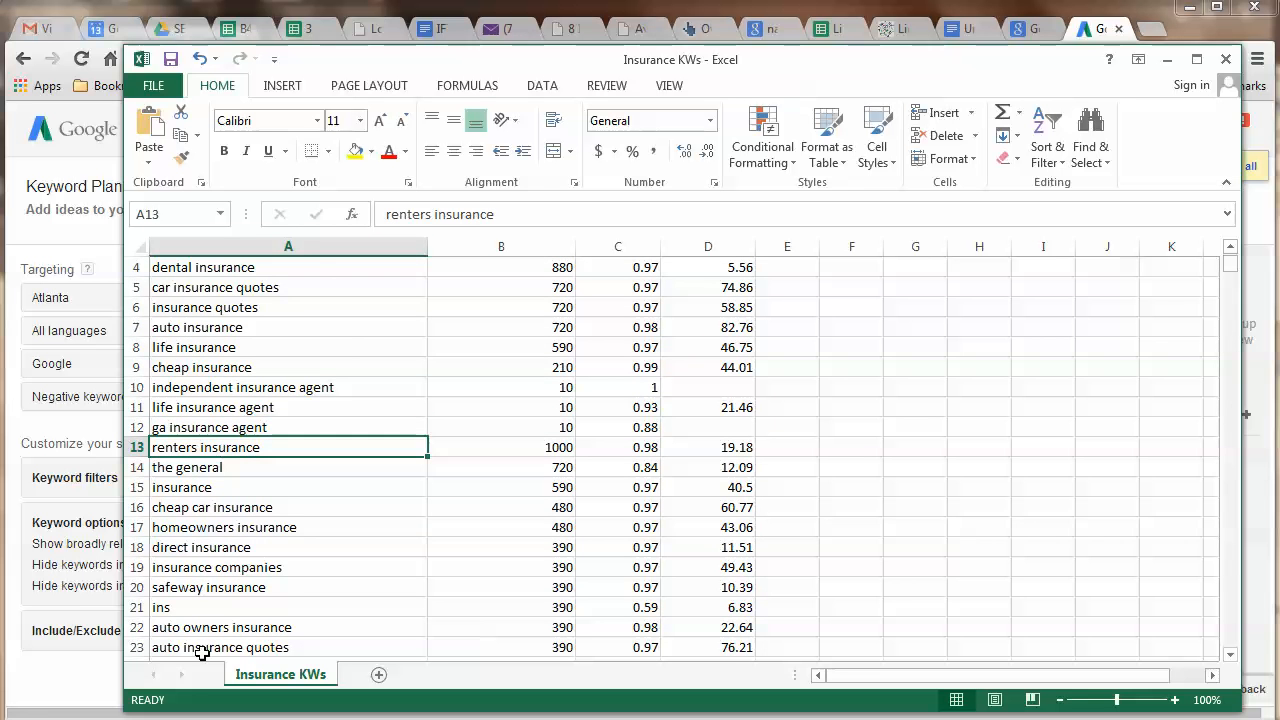
pyautogui.scroll(-1, 258, 545)
pyautogui.scroll(-1, 334, 498)
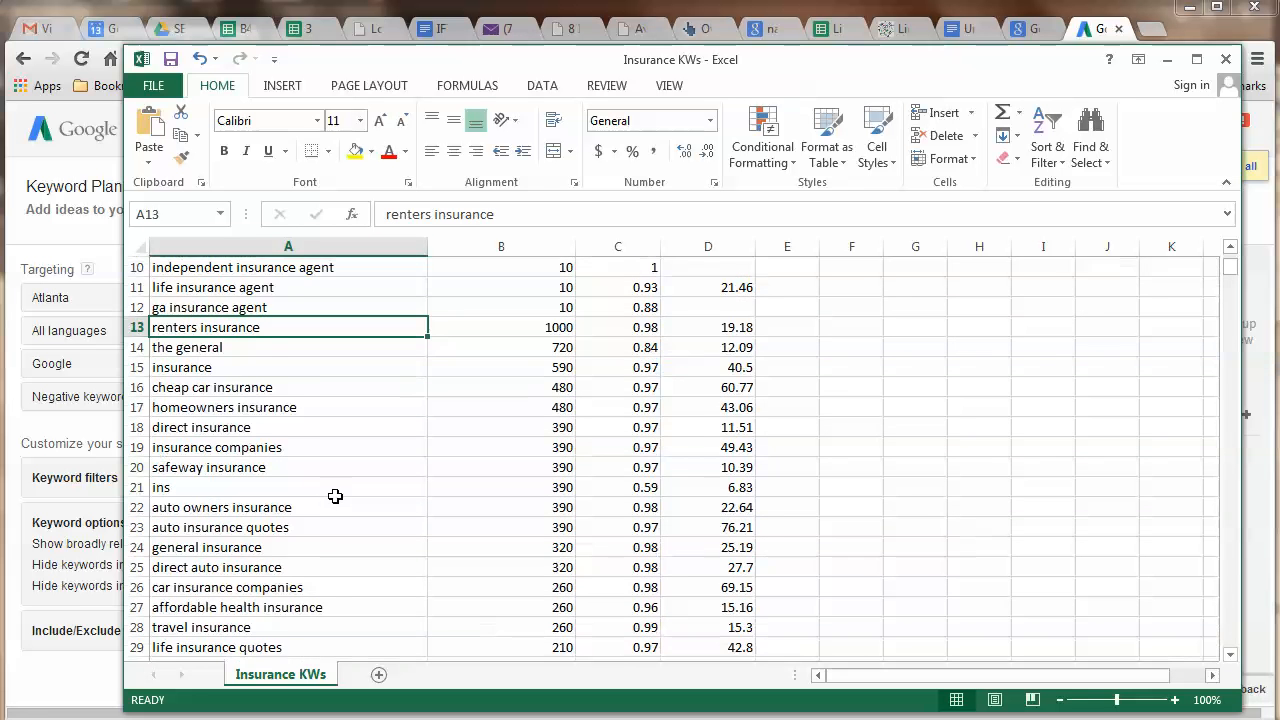
pyautogui.scroll(1, 335, 496)
pyautogui.scroll(1, 335, 496)
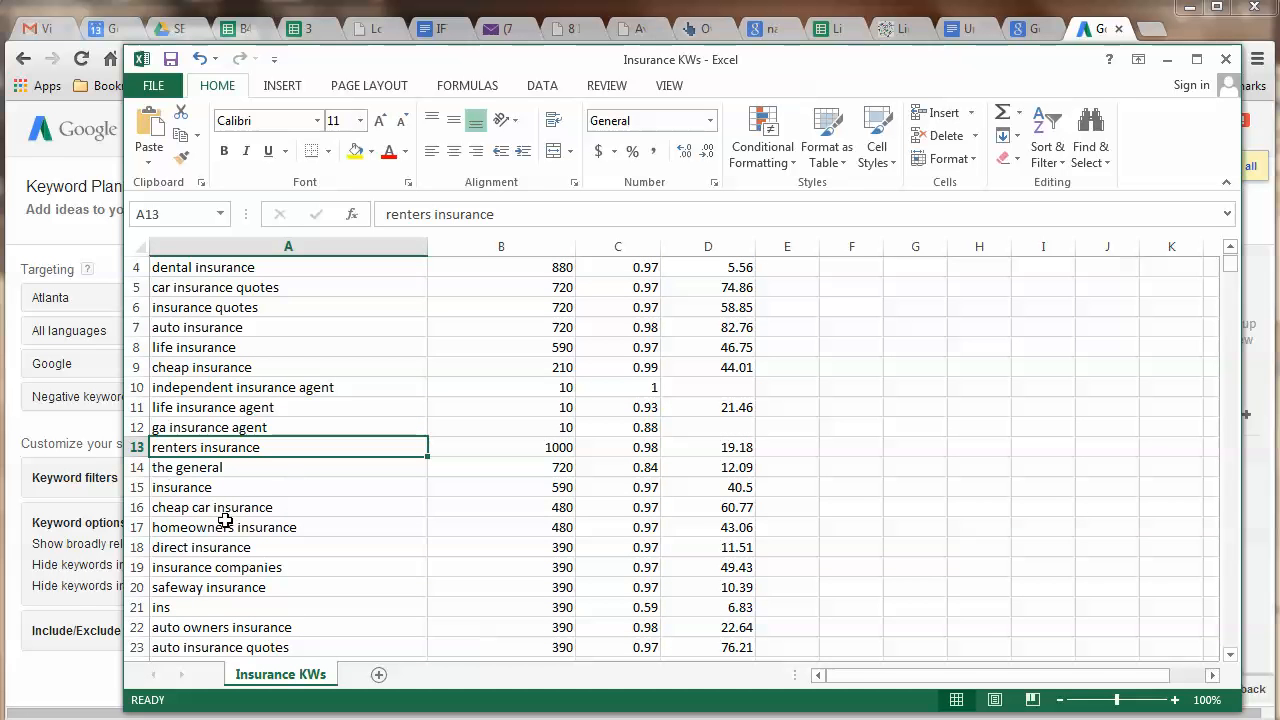
pyautogui.scroll(-1, 323, 491)
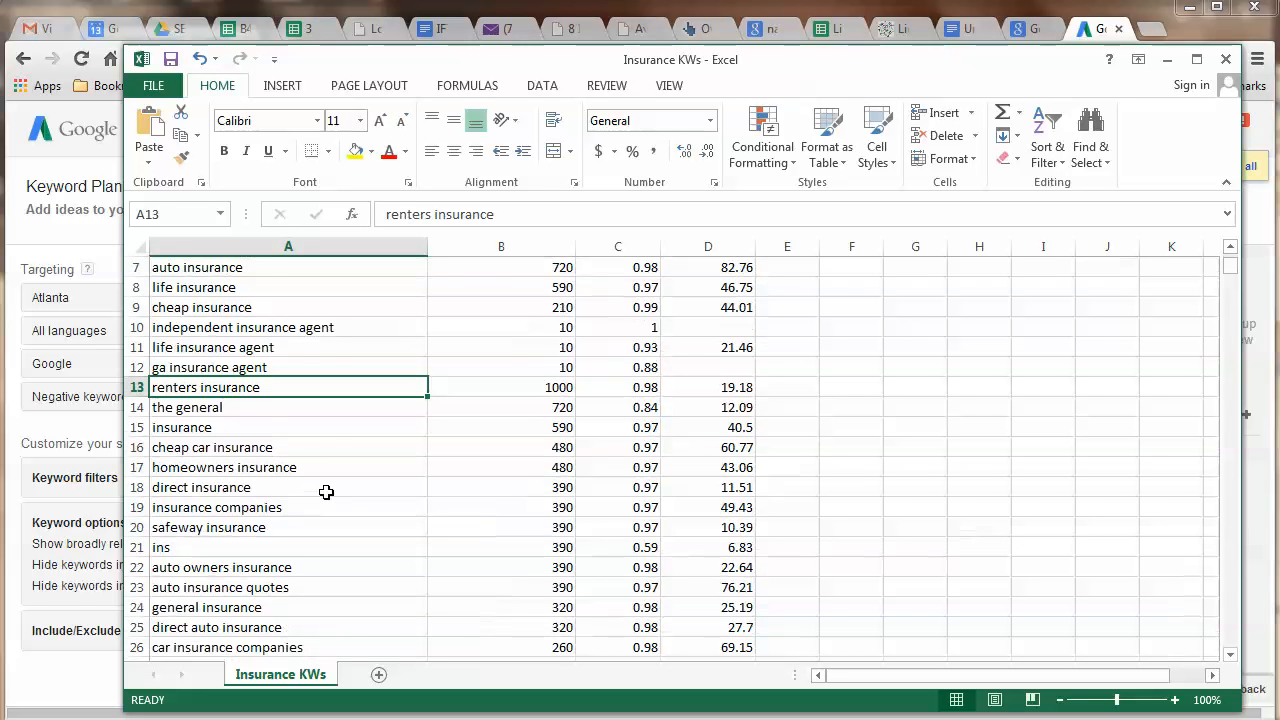
pyautogui.scroll(2, 329, 491)
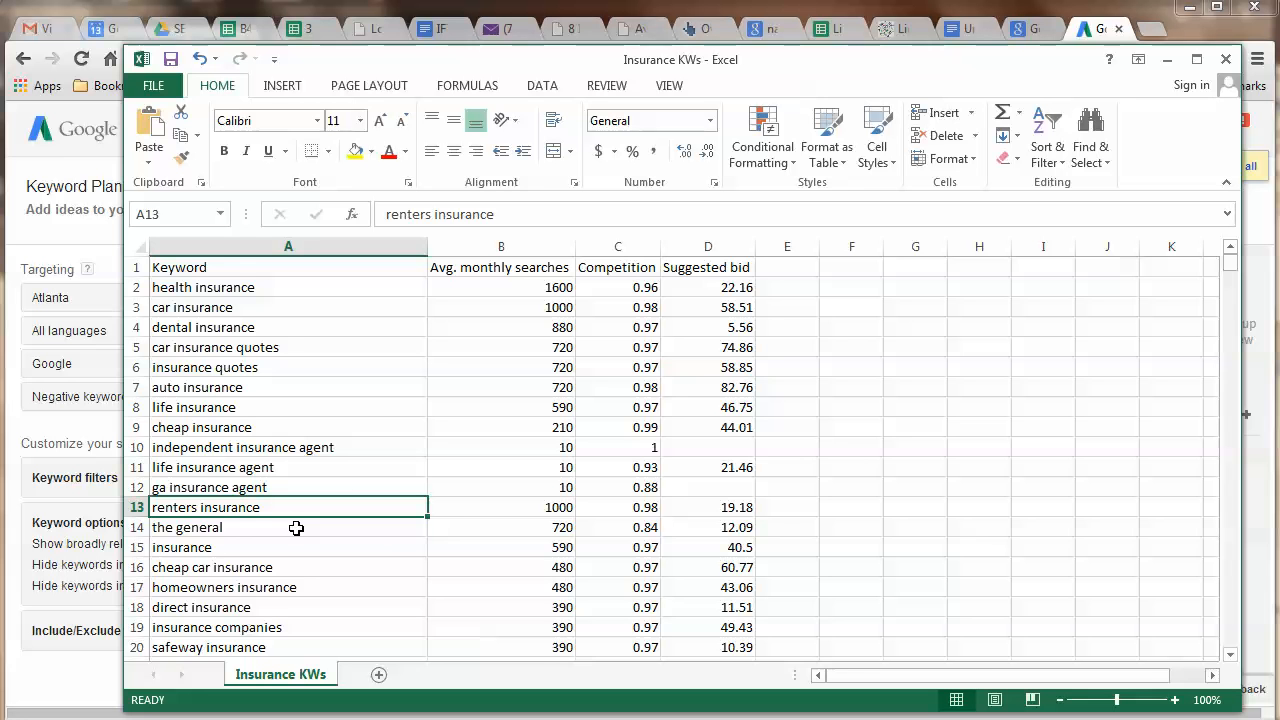
pyautogui.scroll(-1, 294, 529)
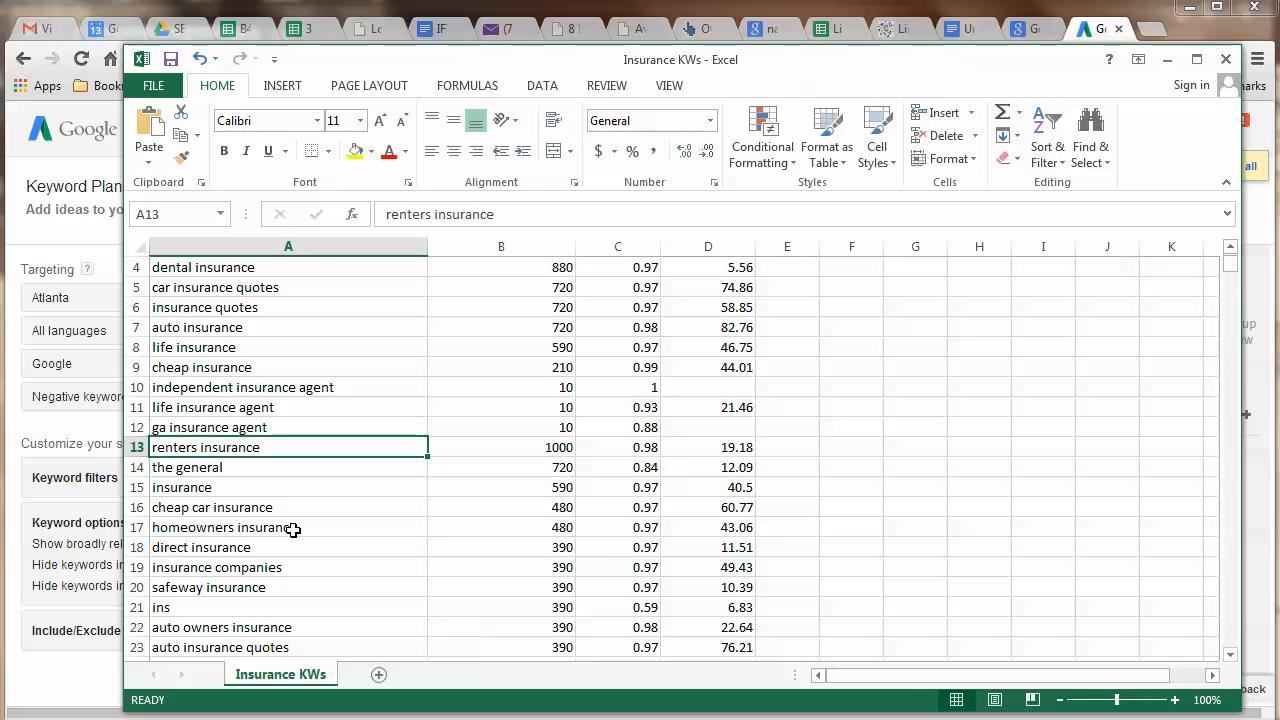
pyautogui.scroll(-6, 293, 530)
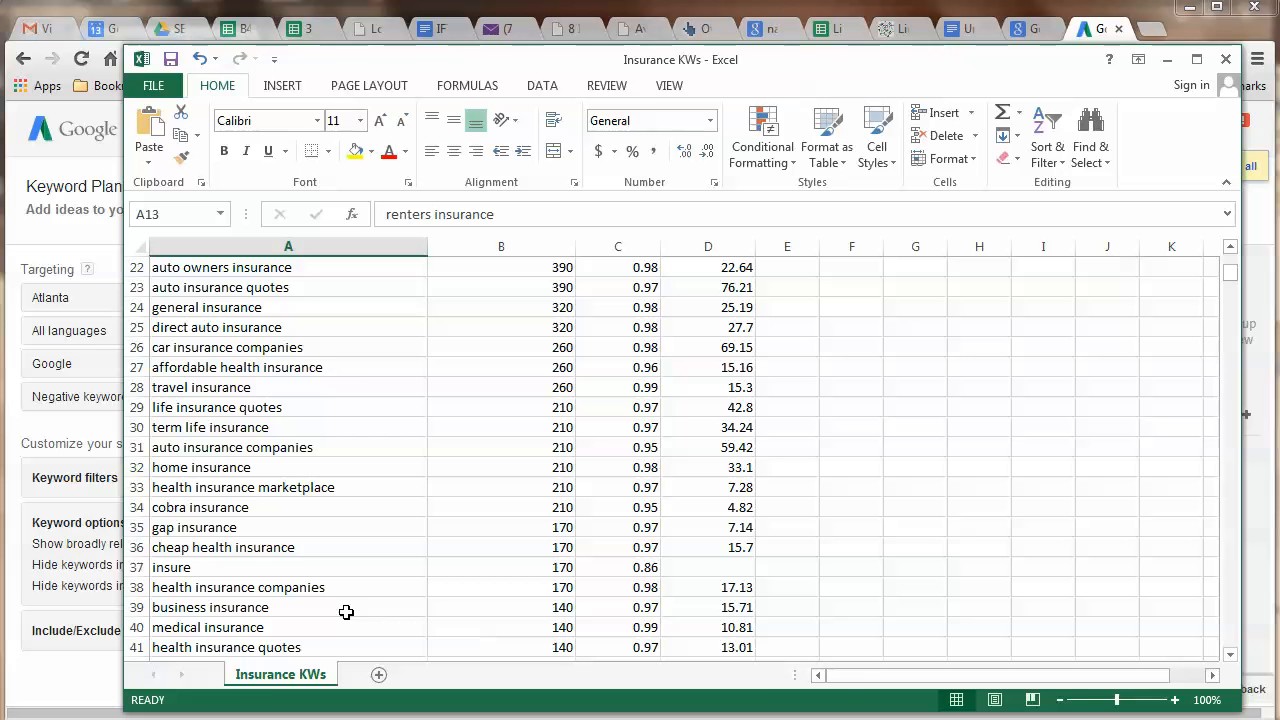
# Delete the insure and health insurance marketplace rows.
pyautogui.click(133, 567)
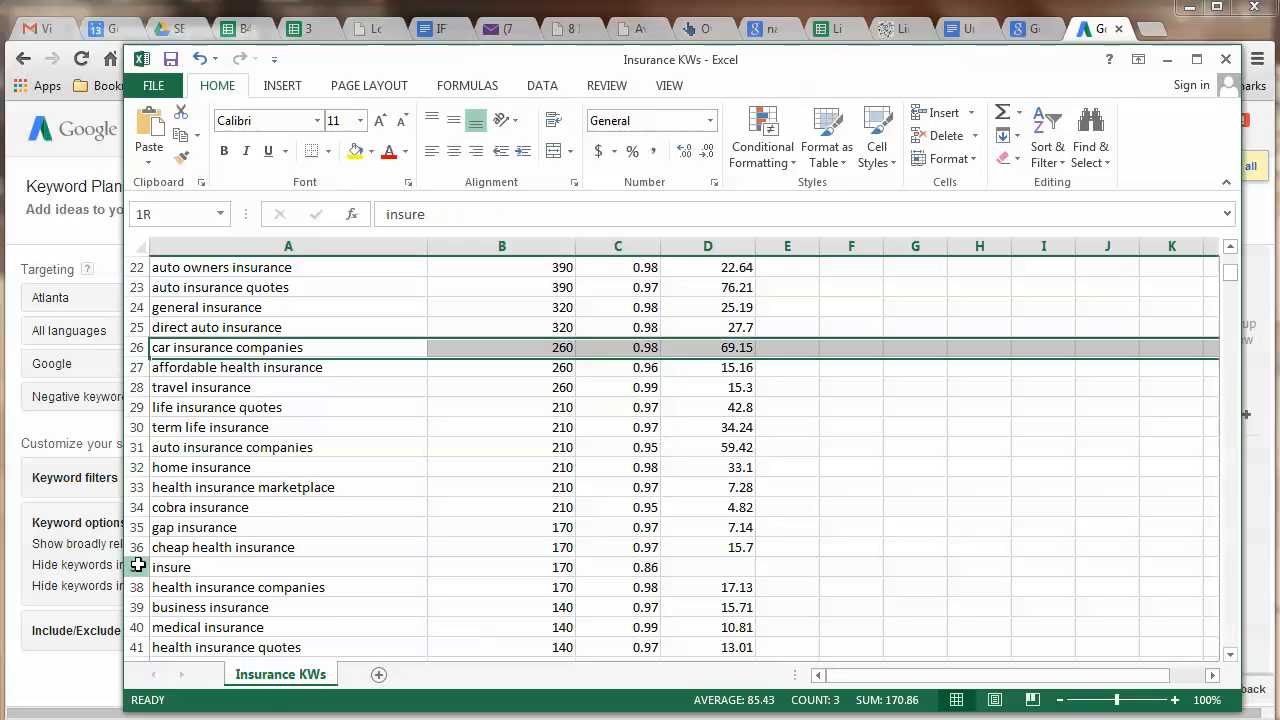
pyautogui.rightClick(133, 567)
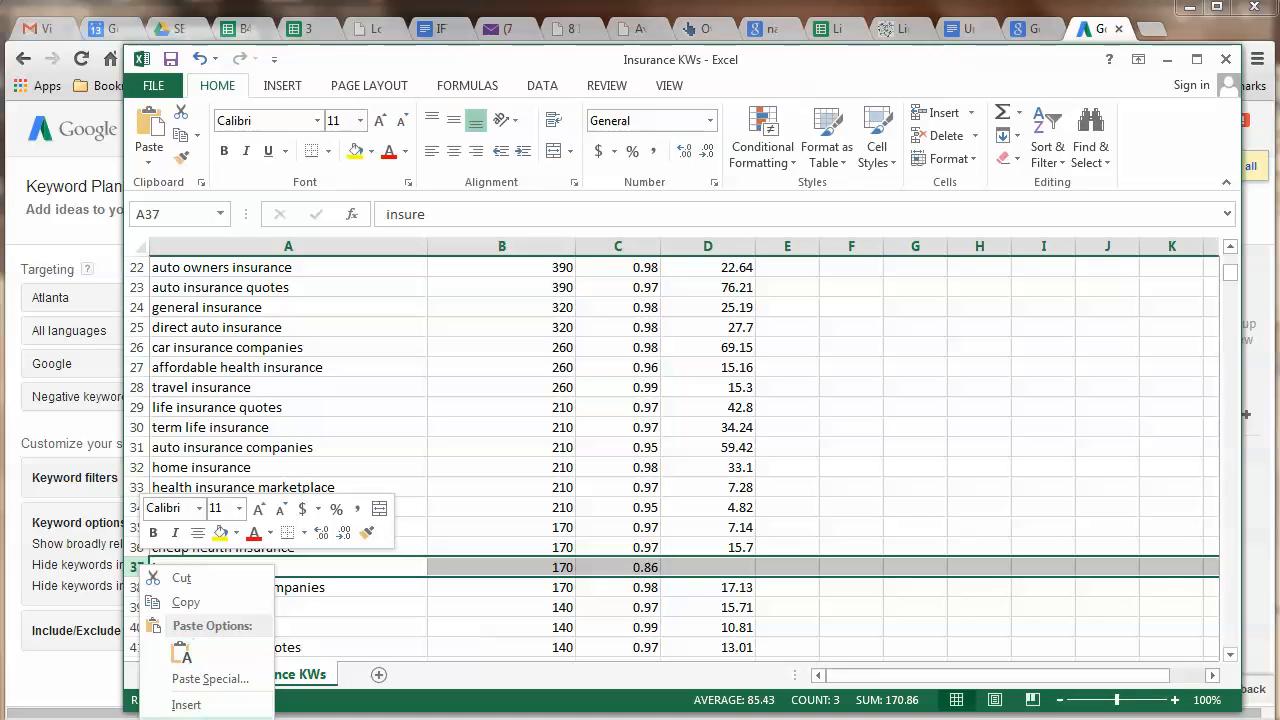
pyautogui.click(180, 718)
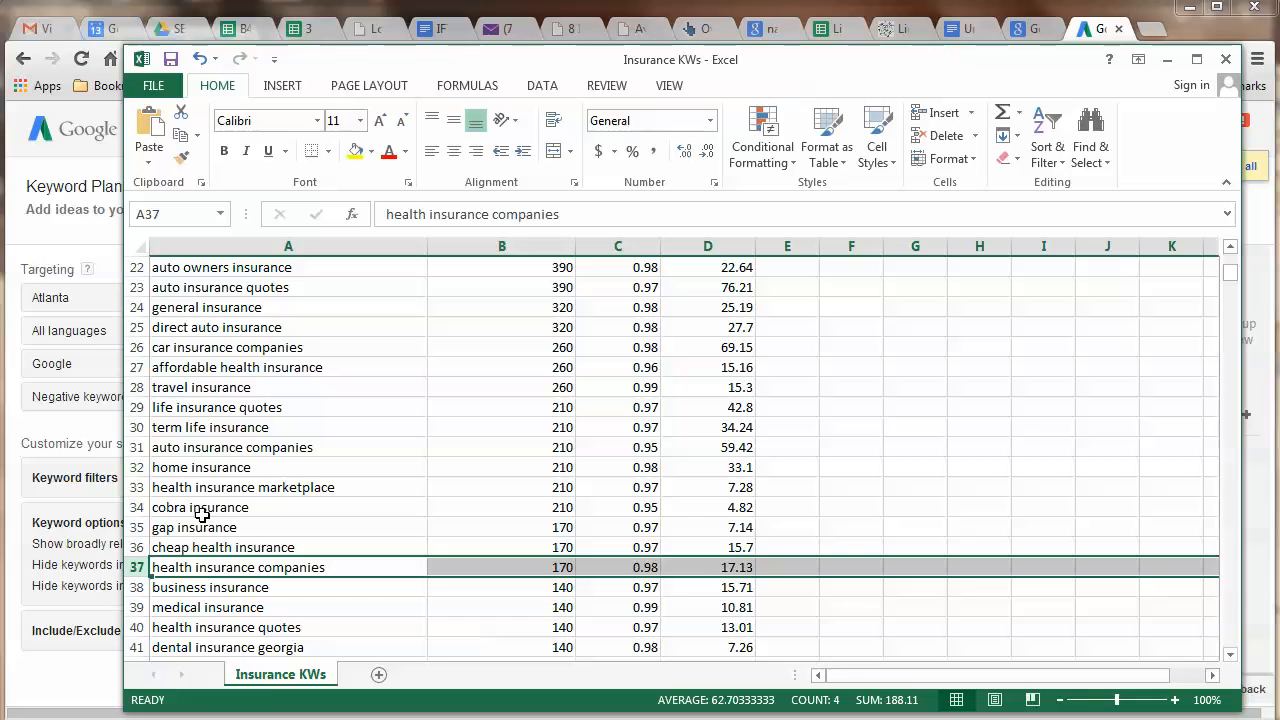
pyautogui.click(134, 487)
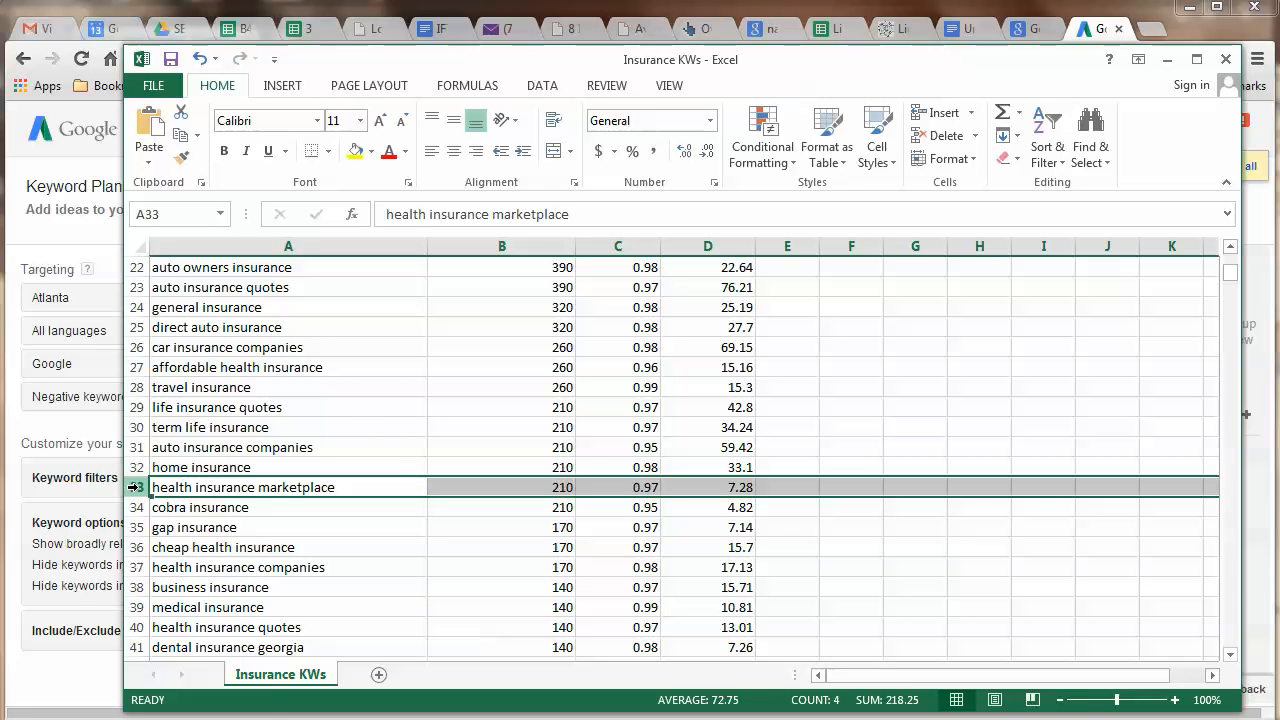
pyautogui.rightClick(134, 487)
pyautogui.click(205, 655)
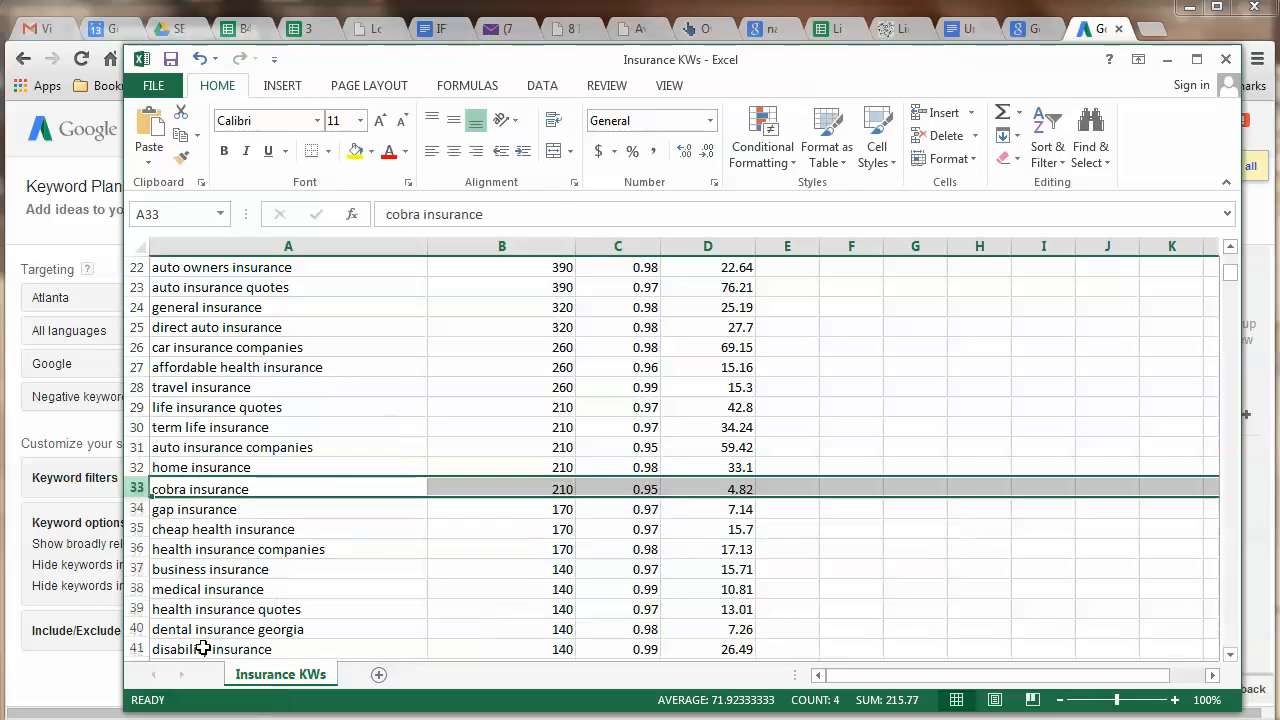
# Delete the allied insurance row further down the list.
pyautogui.scroll(-1, 210, 480)
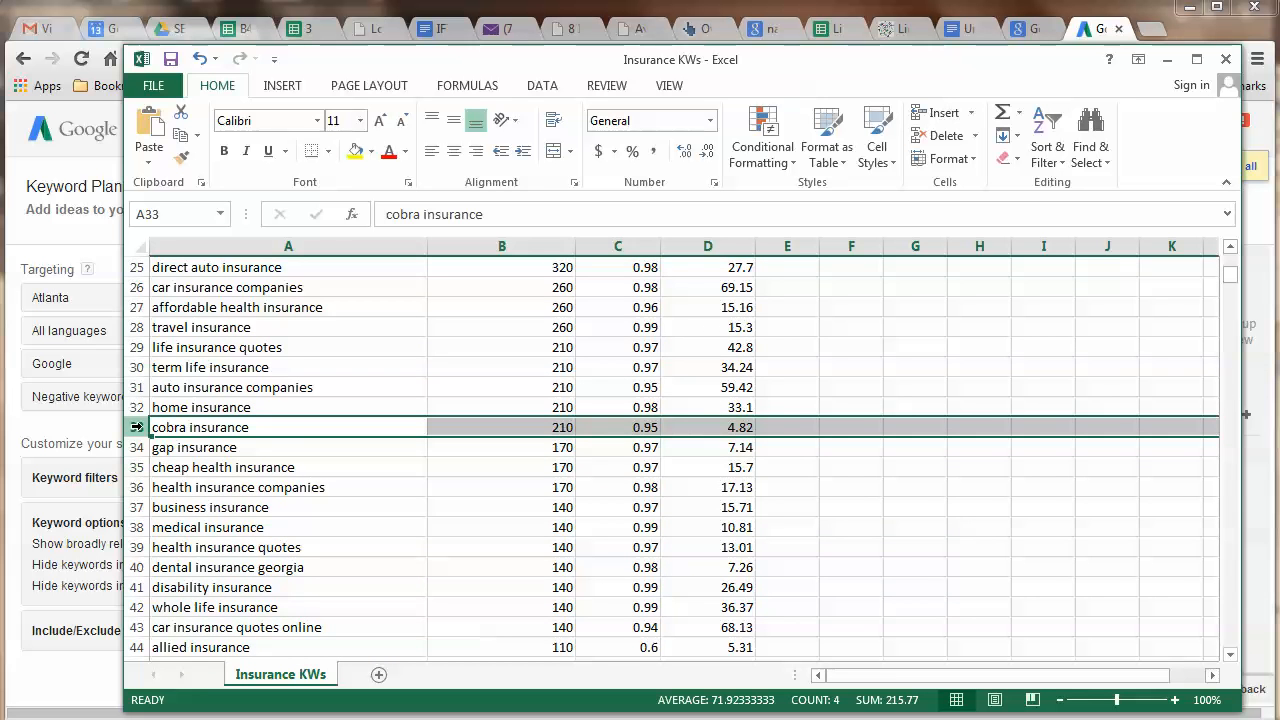
pyautogui.scroll(-1, 150, 440)
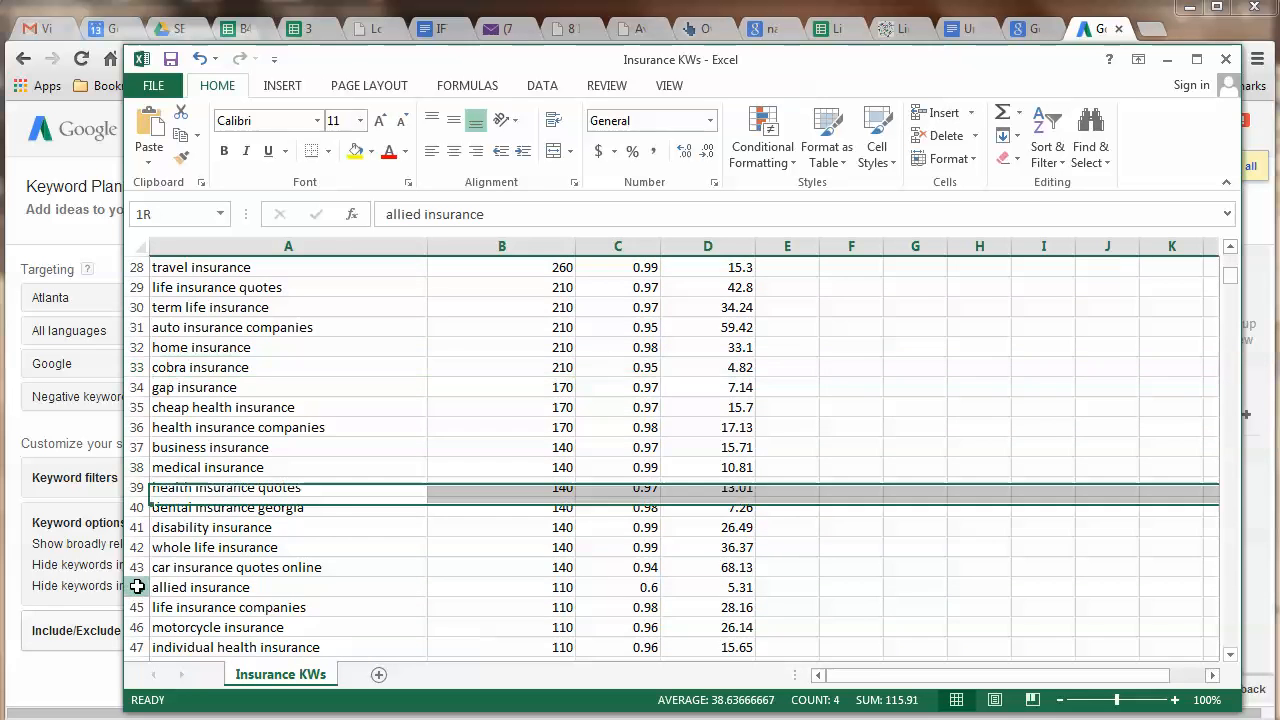
pyautogui.rightClick(142, 570)
pyautogui.click(144, 589)
pyautogui.rightClick(144, 589)
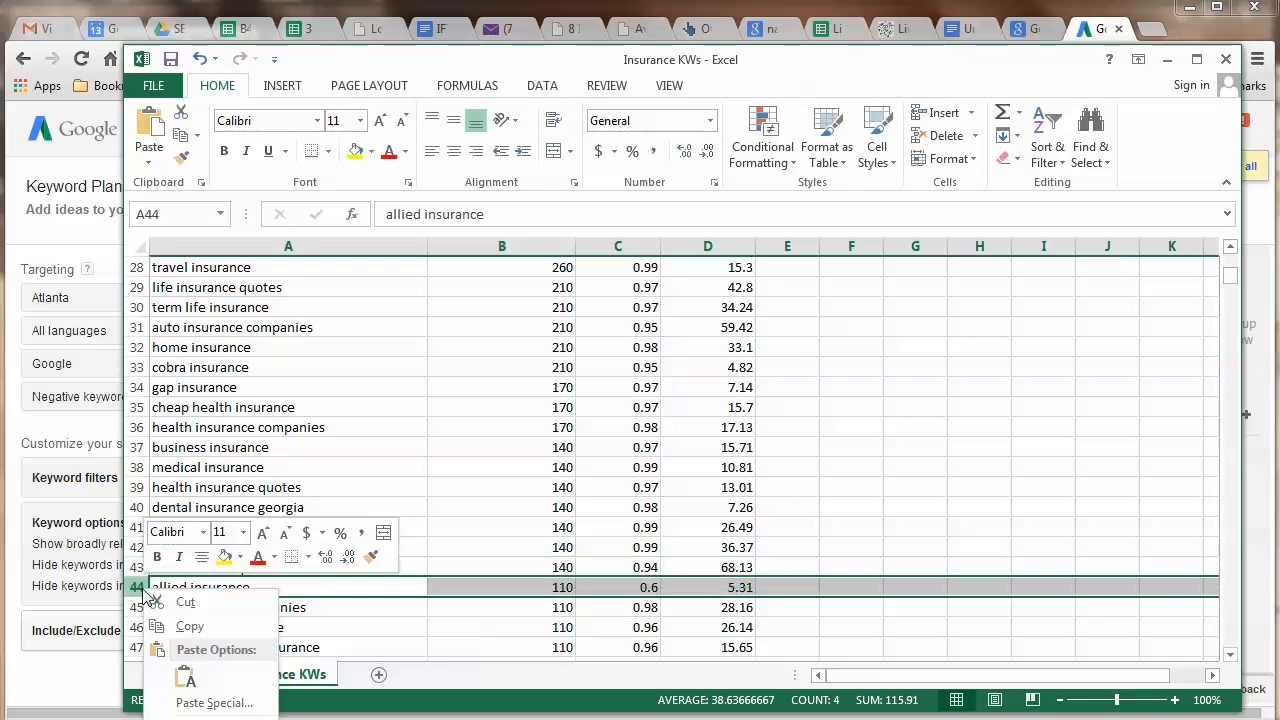
pyautogui.click(208, 719)
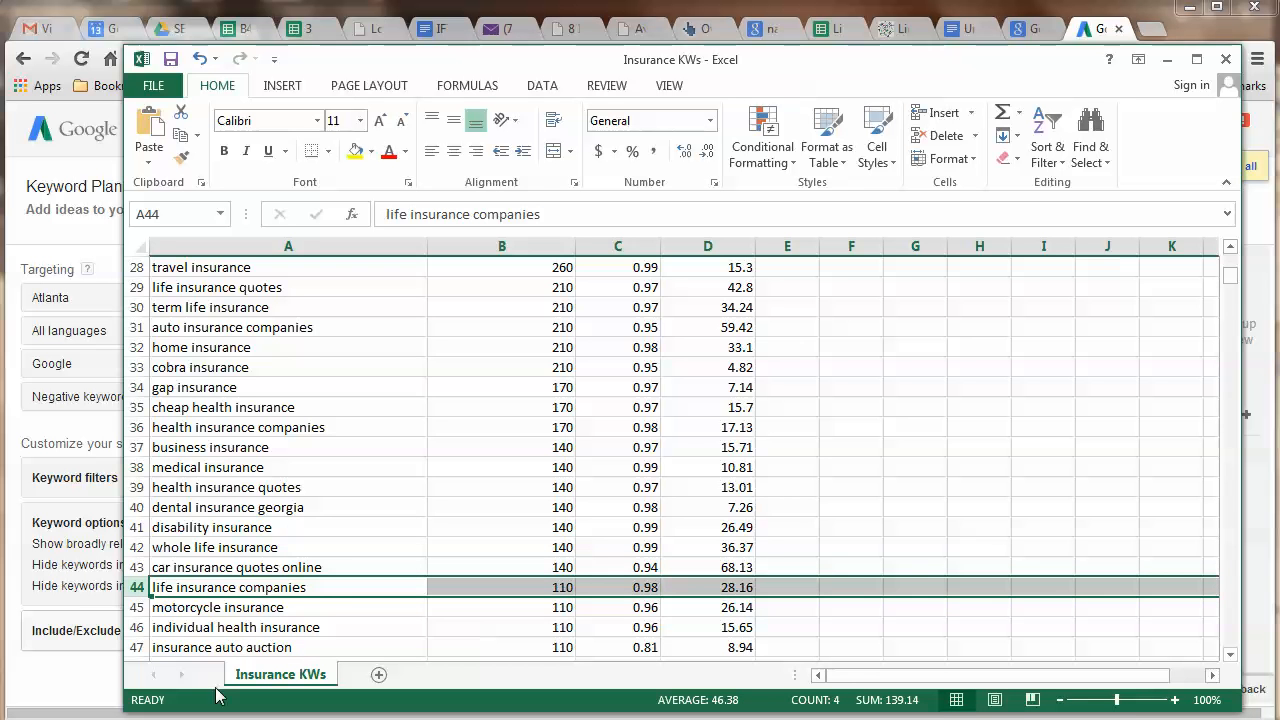
pyautogui.scroll(-3, 343, 551)
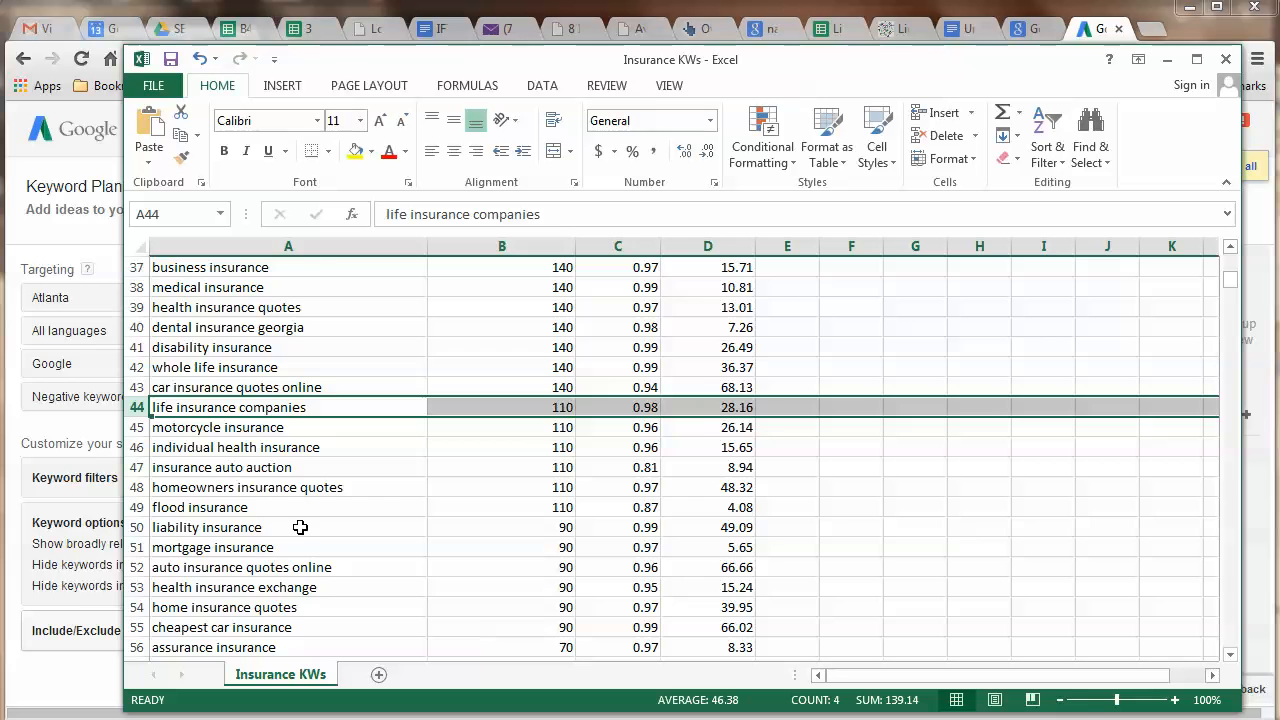
pyautogui.scroll(-5, 307, 523)
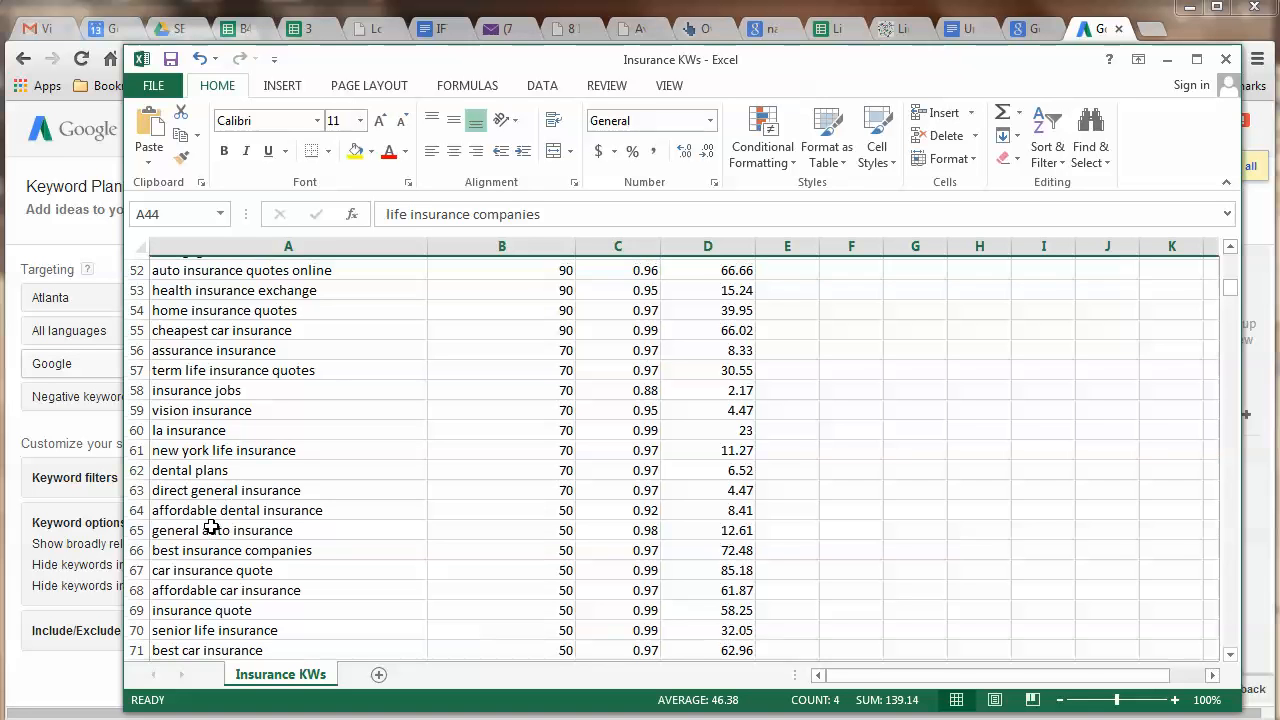
pyautogui.scroll(3, 498, 386)
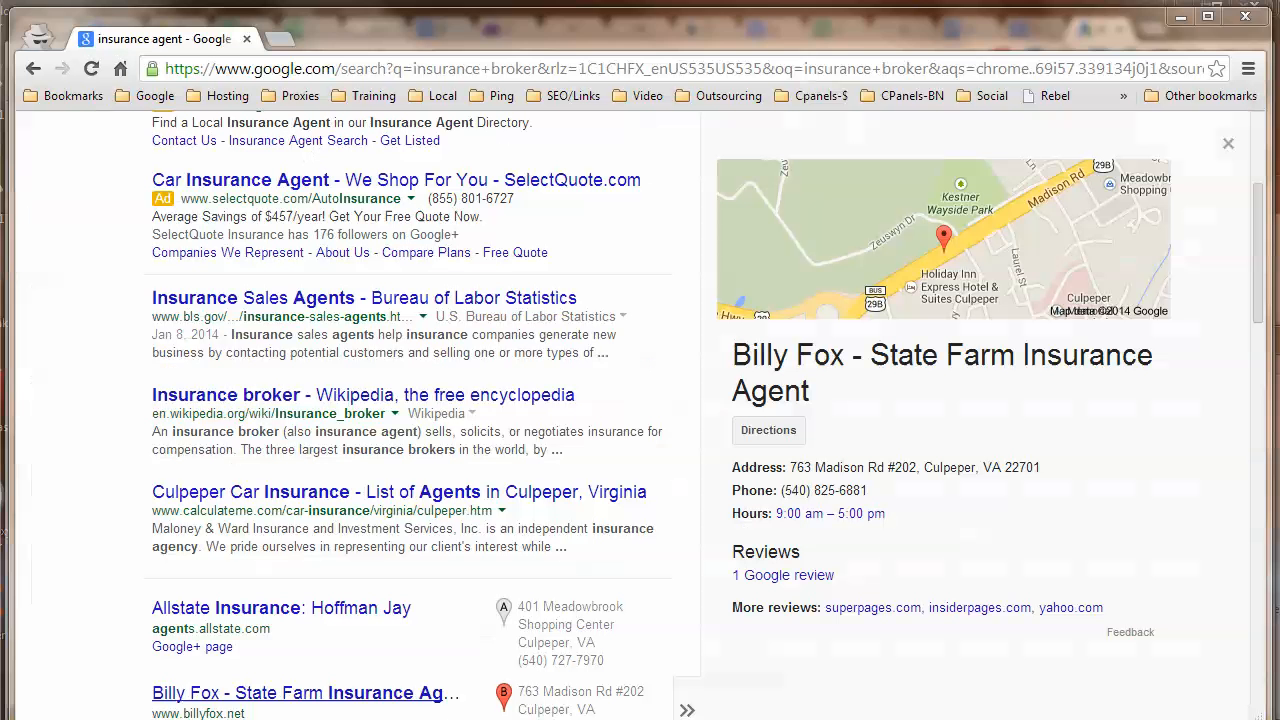
# In a new incognito tab, search 'google suggest tool' and open ubersuggest.org.
pyautogui.click(280, 40)
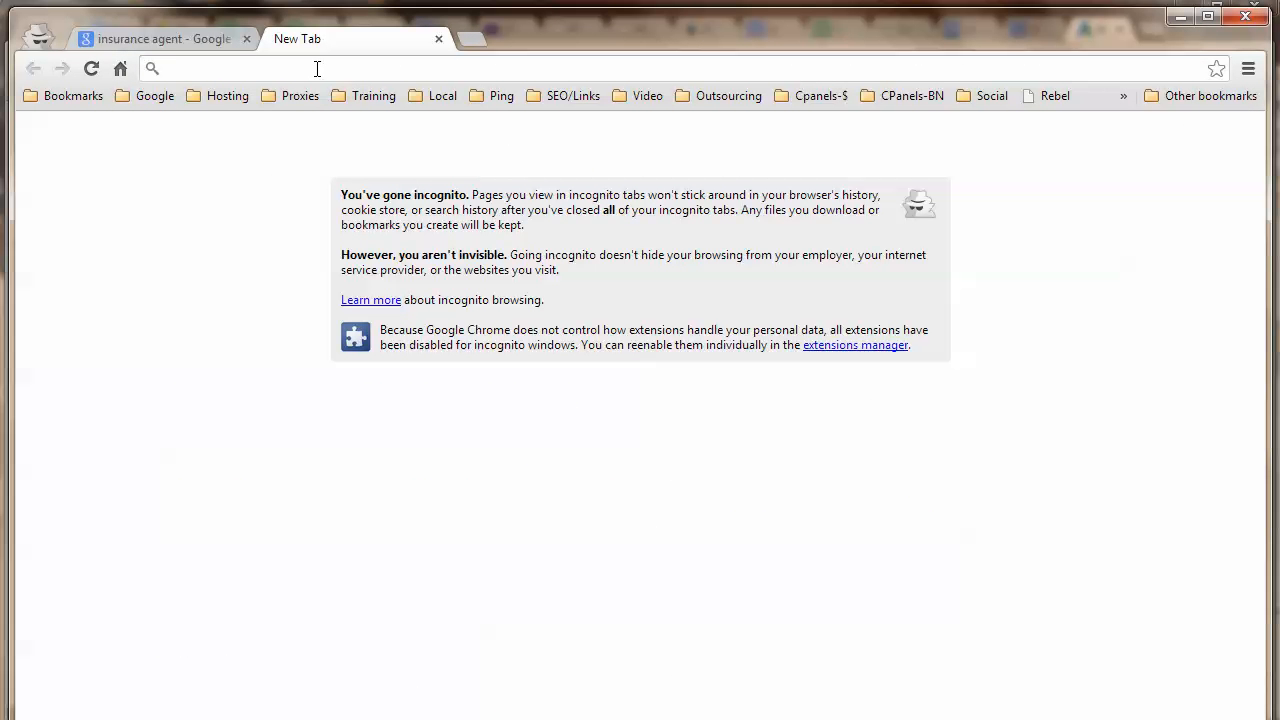
pyautogui.write('google ')
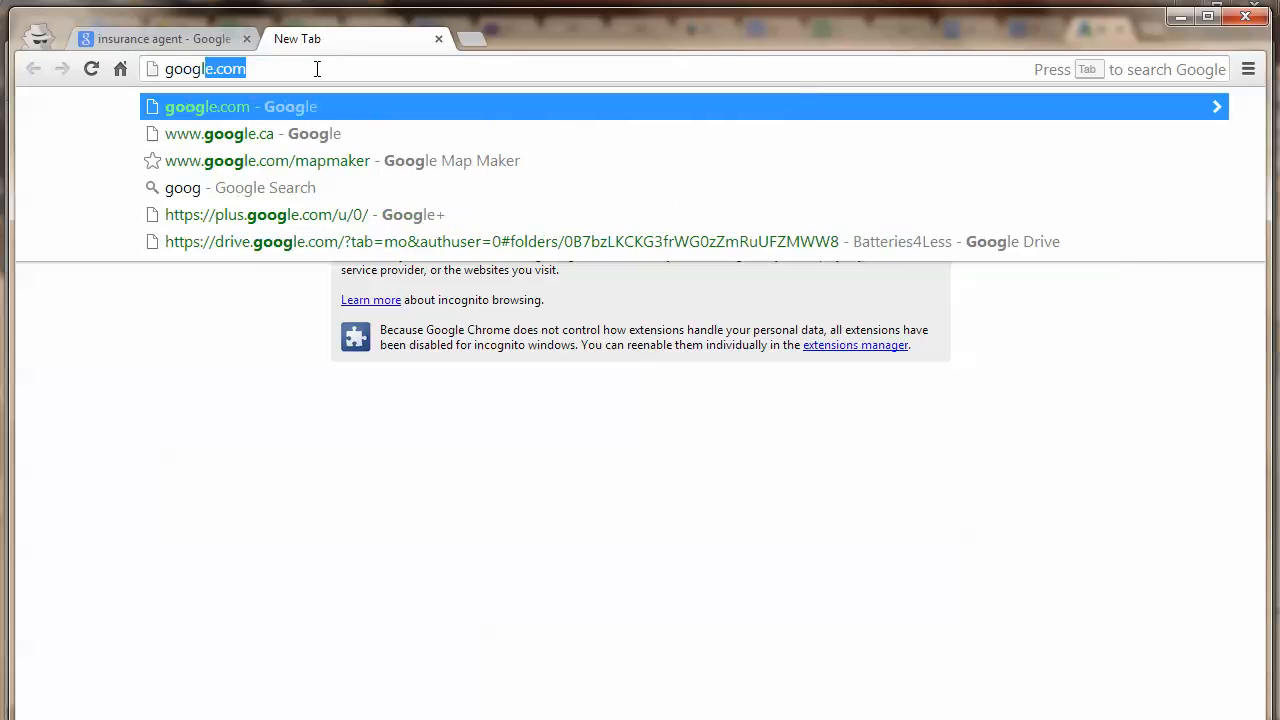
pyautogui.write('suggest')
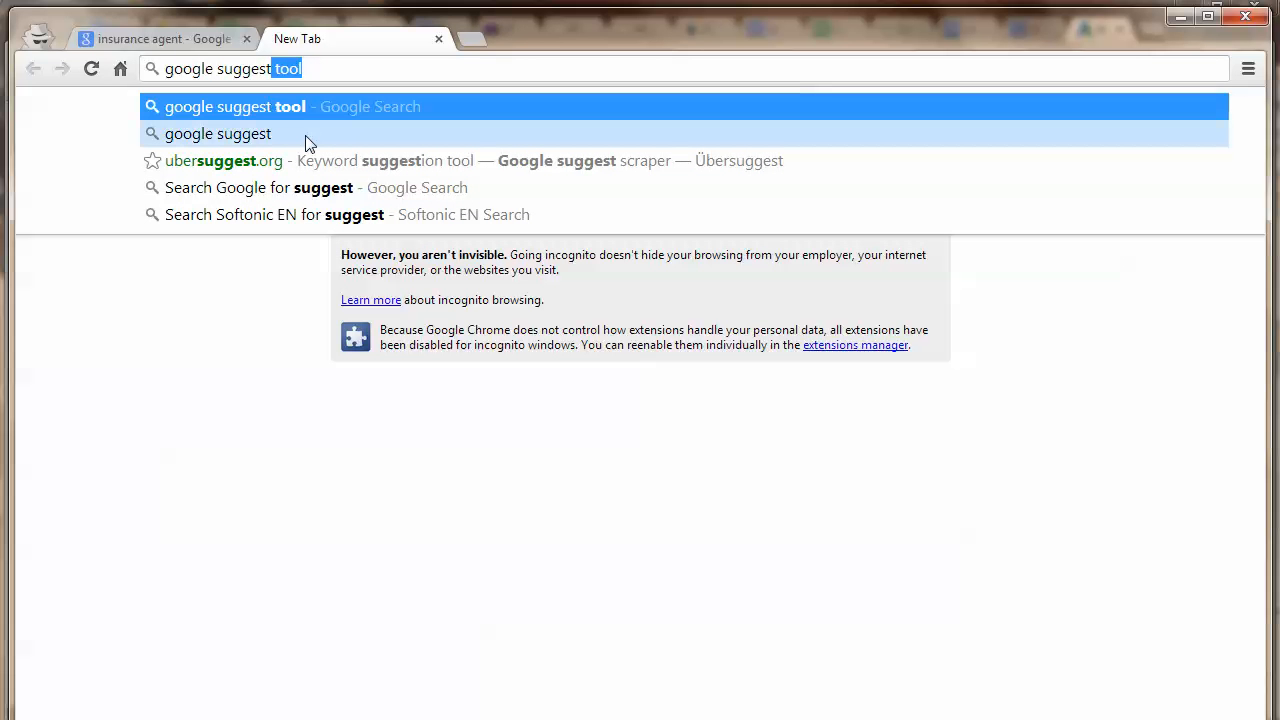
pyautogui.click(296, 104)
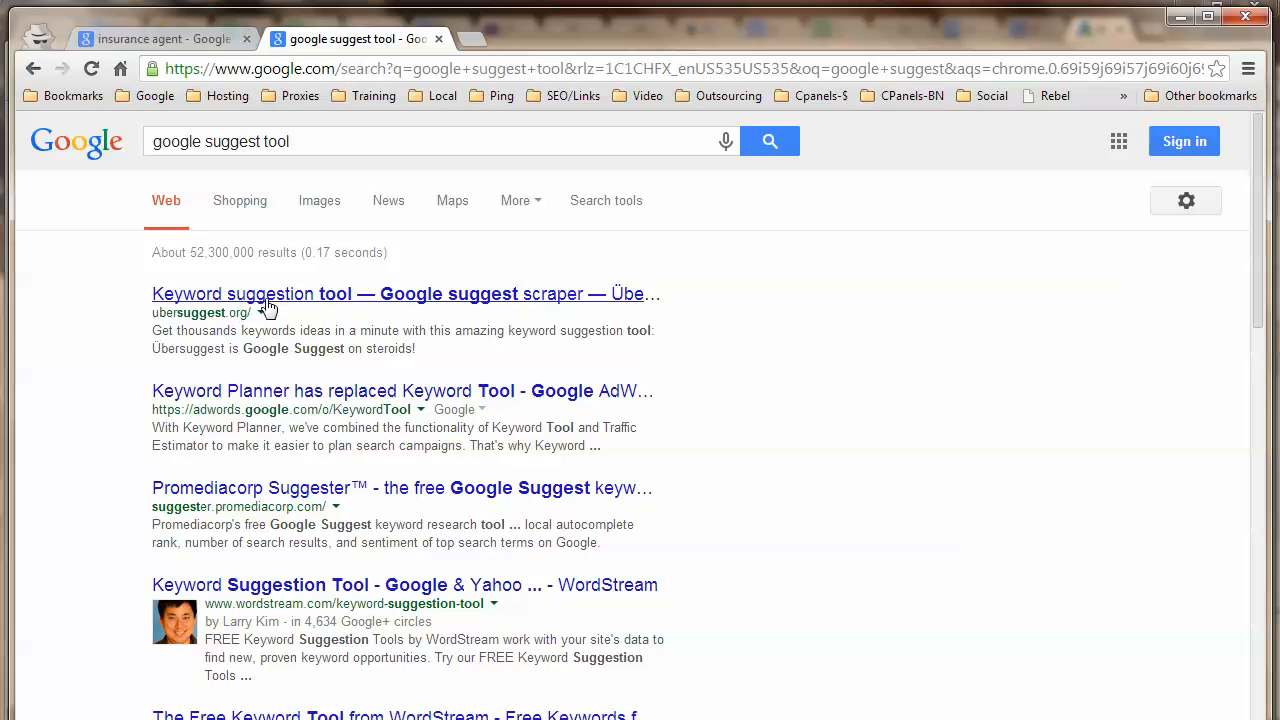
pyautogui.click(195, 294)
# Request English/USA Web suggestions for 'insurance', filling in the captcha, yielding 379 suggestions.
pyautogui.click(600, 258)
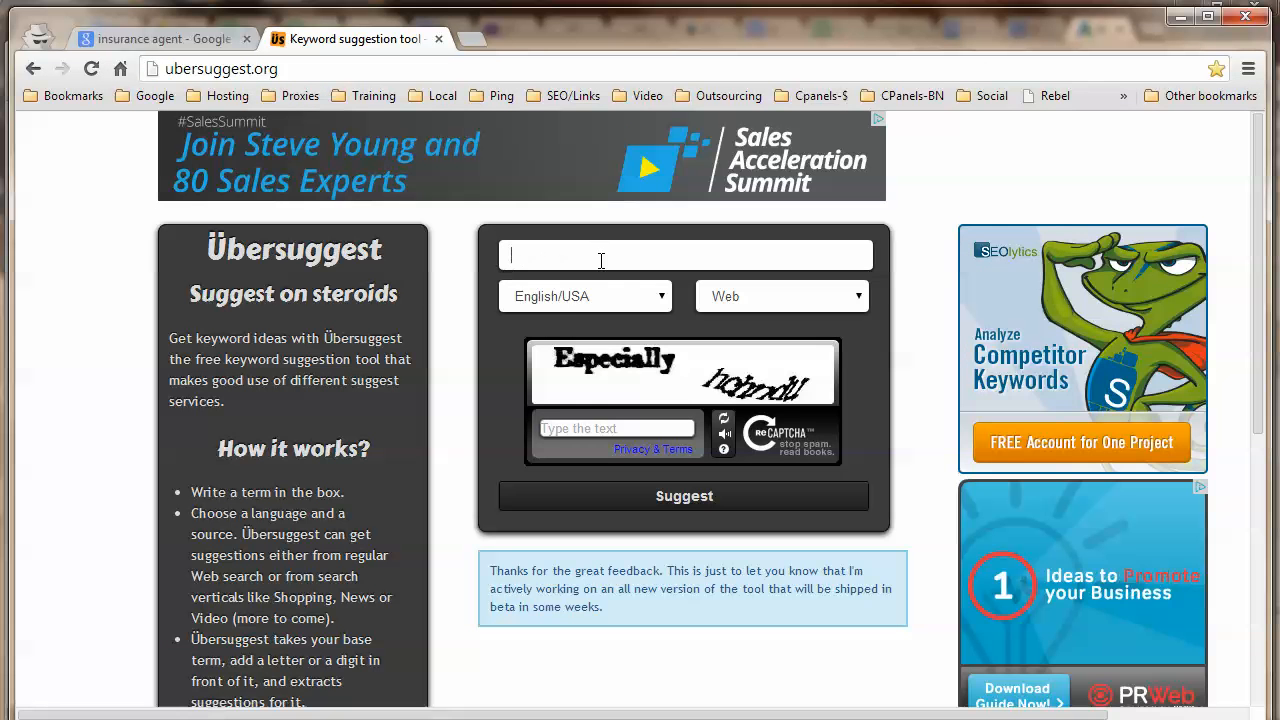
pyautogui.write('in')
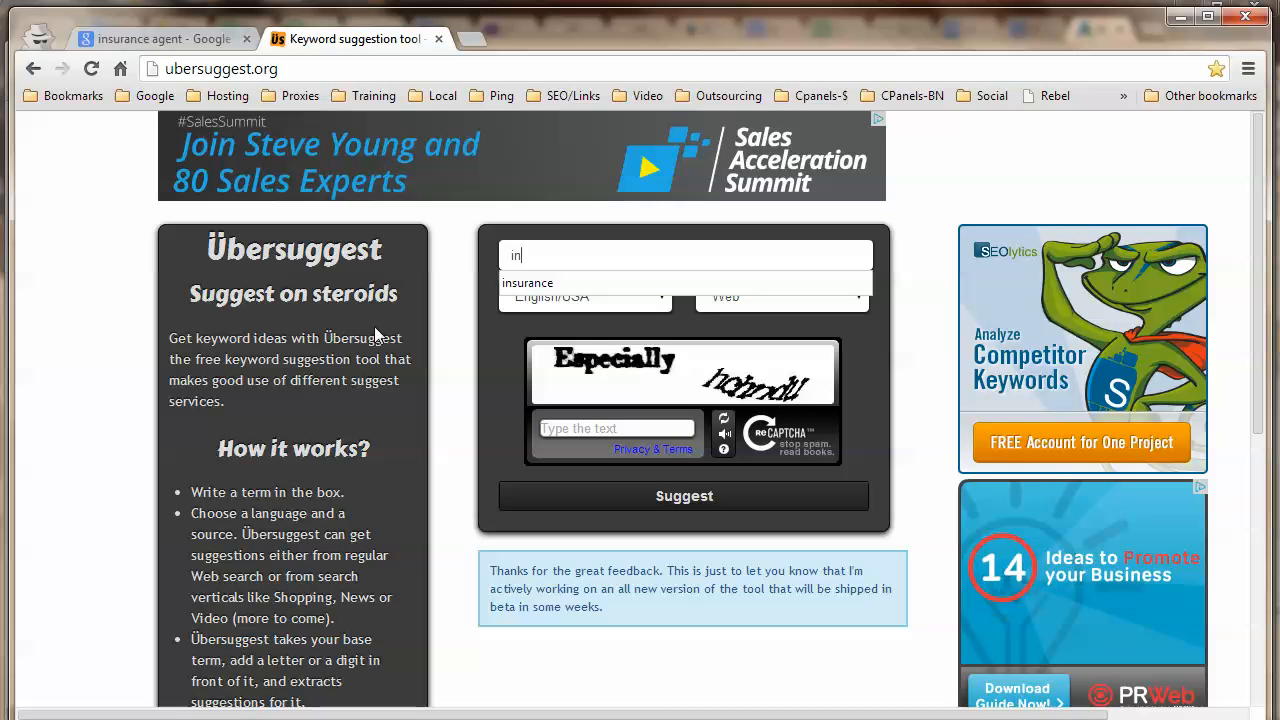
pyautogui.write('surane')
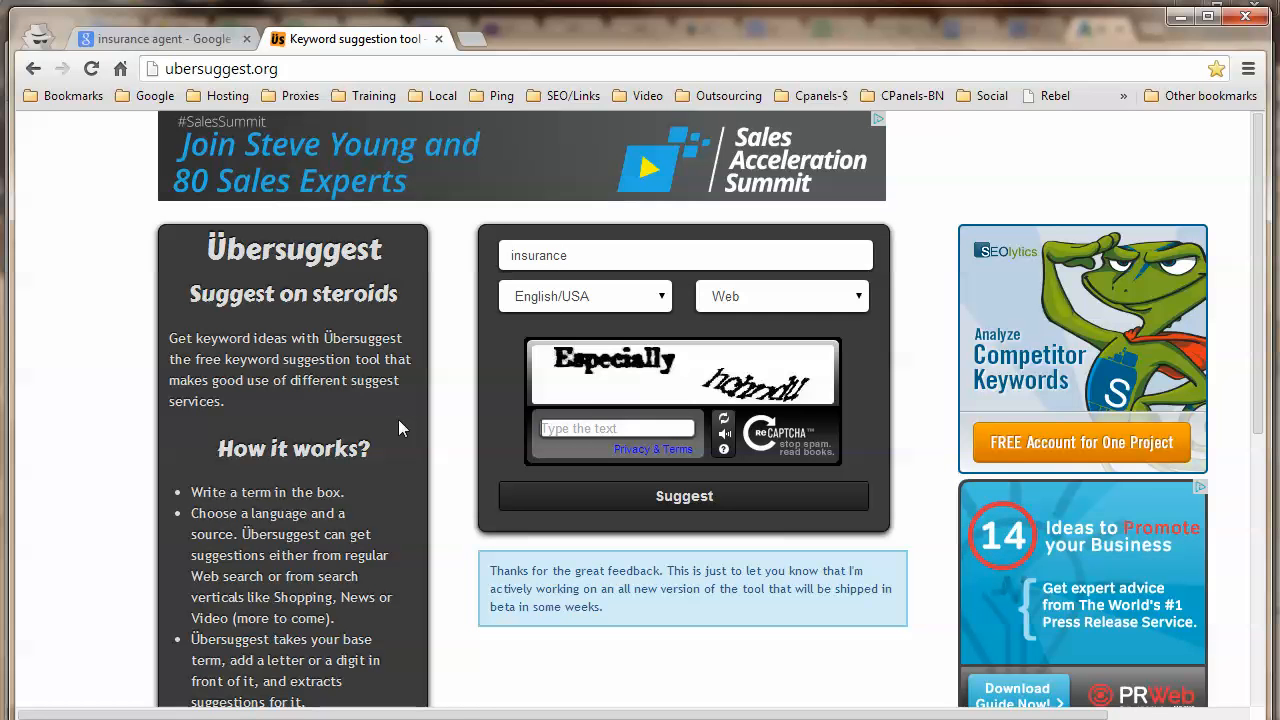
pyautogui.write('Especi')
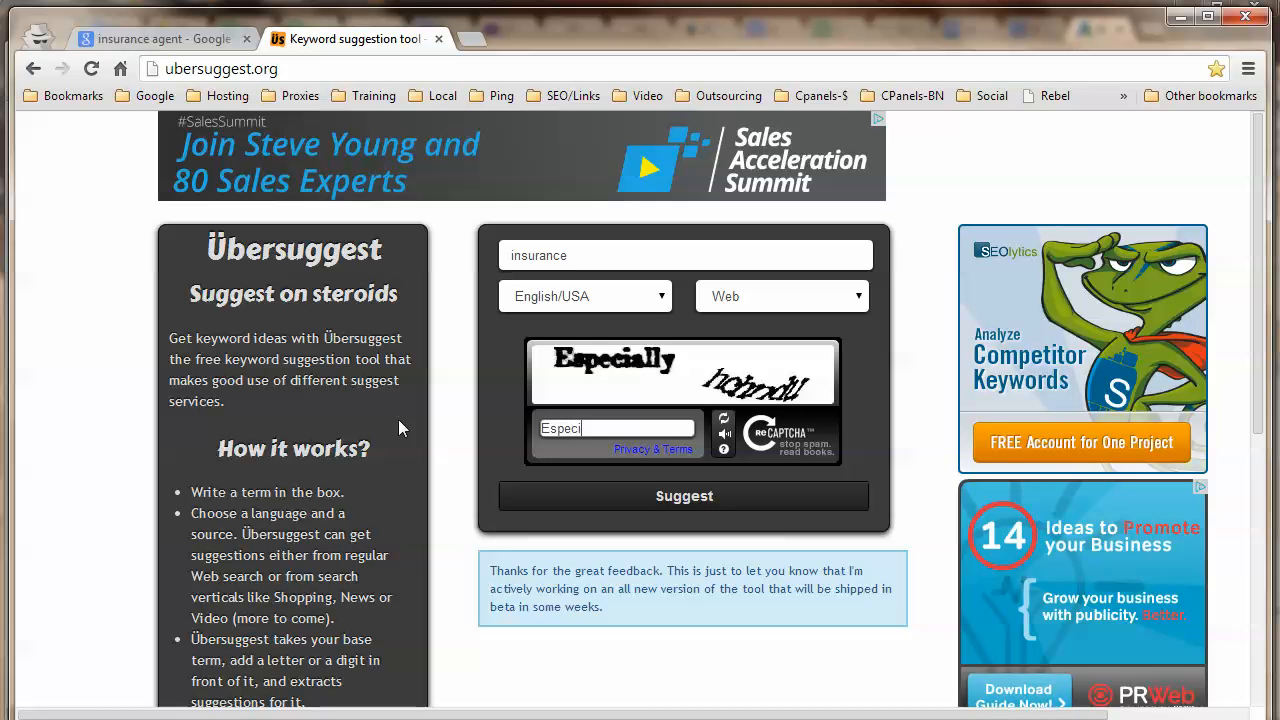
pyautogui.write('ally ')
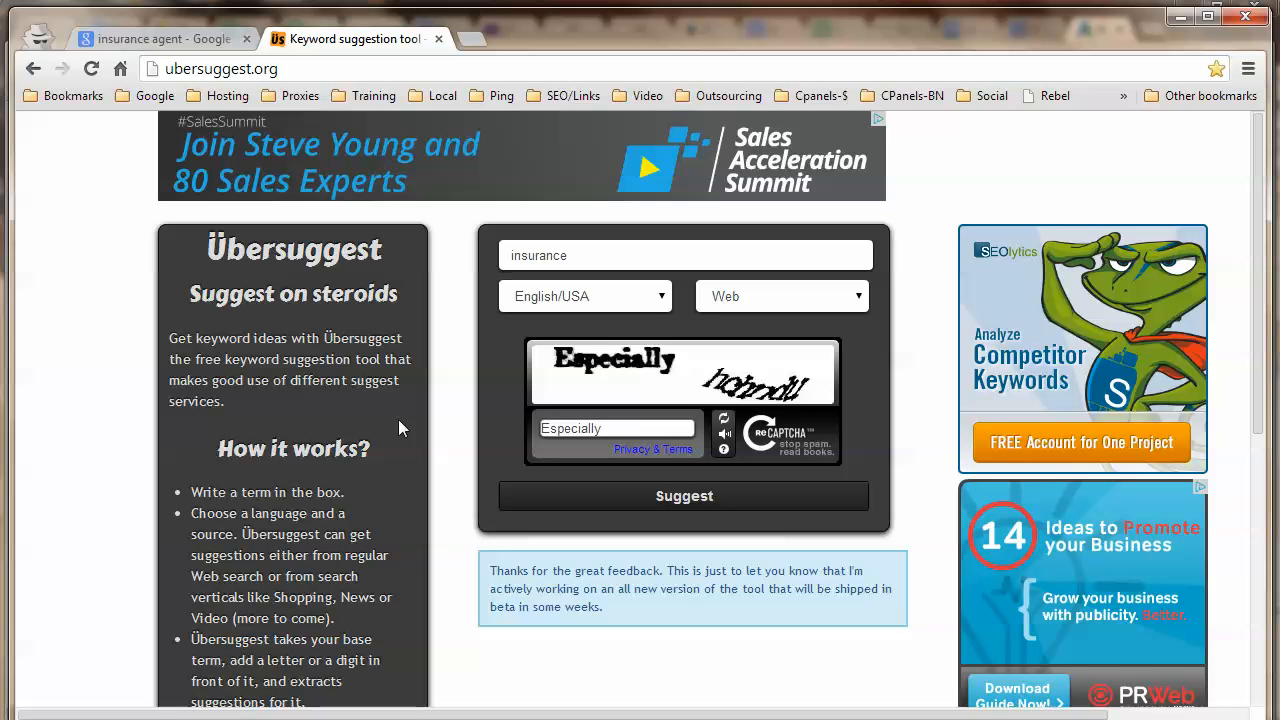
pyautogui.write('hch')
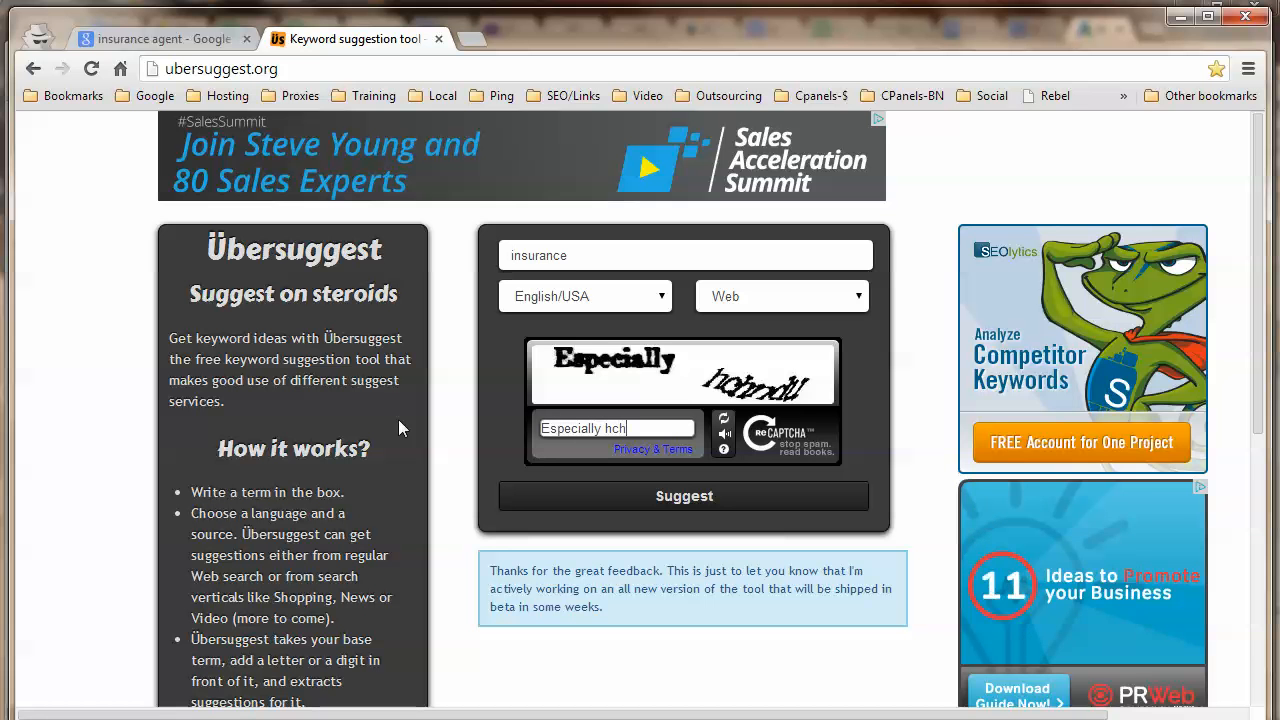
pyautogui.write('ndu')
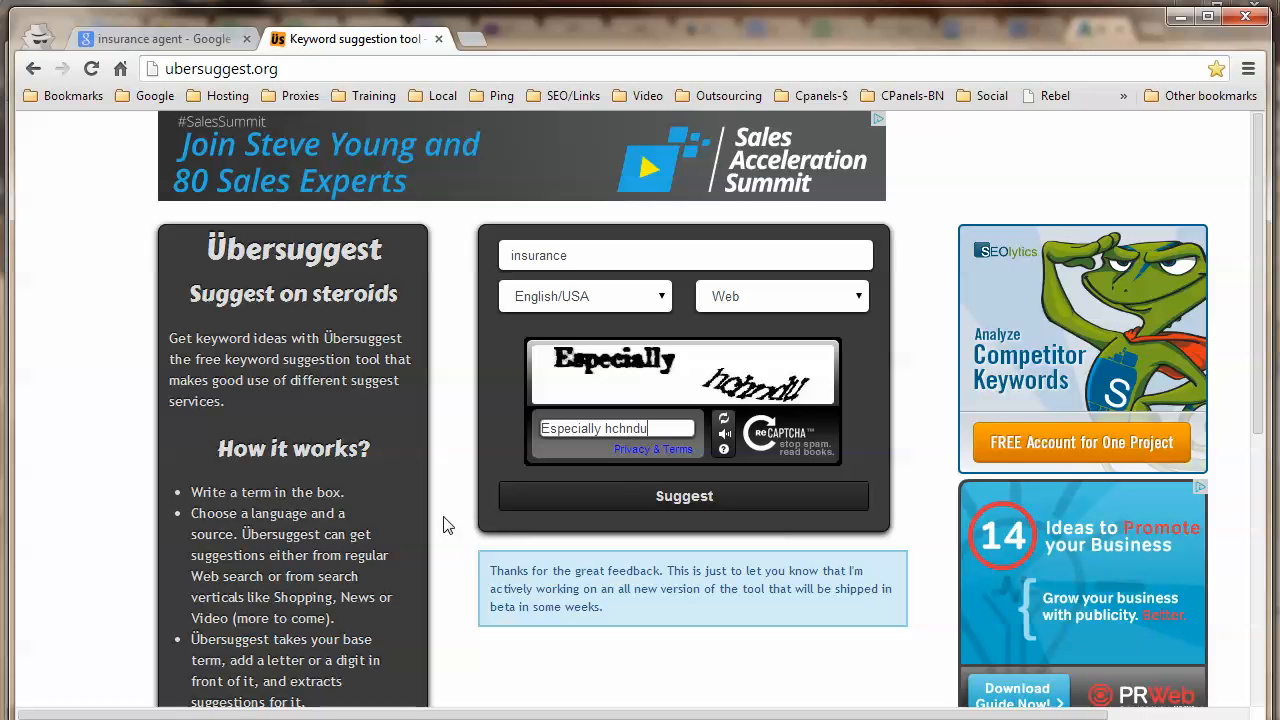
pyautogui.click(620, 500)
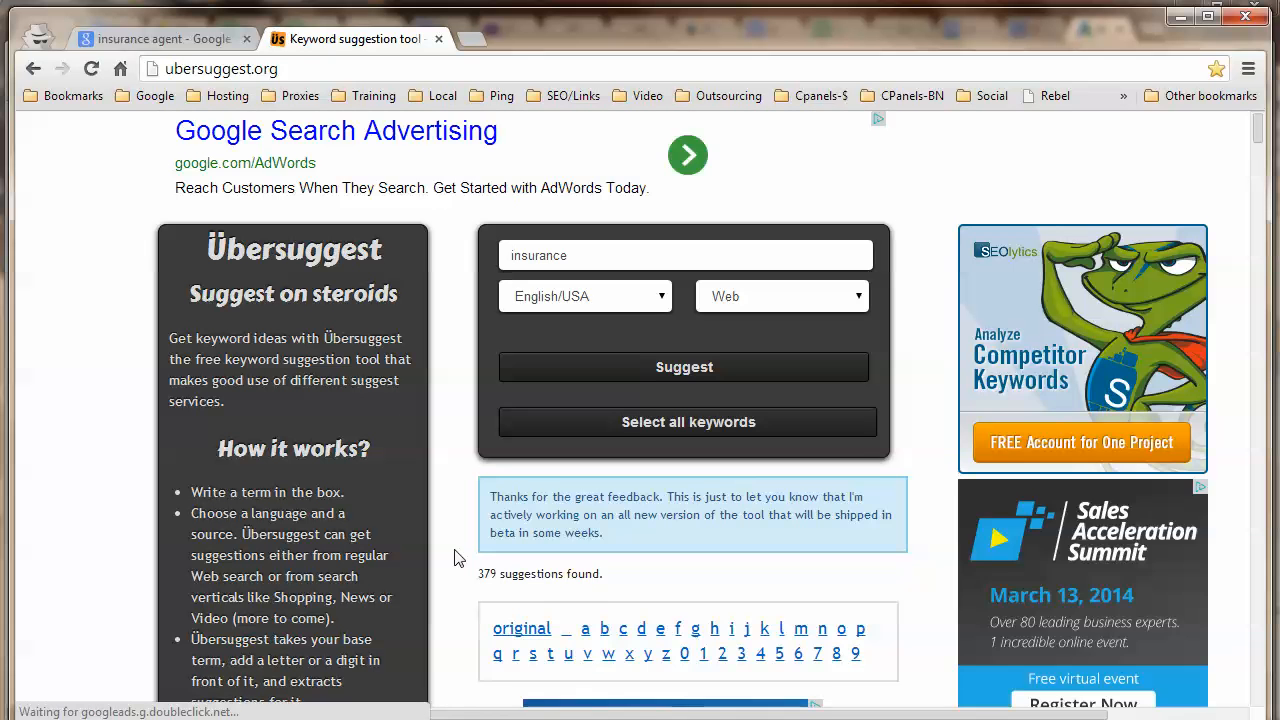
# Scroll through the 379 insurance suggestions and back up toward the search box.
pyautogui.scroll(-3, 914, 520)
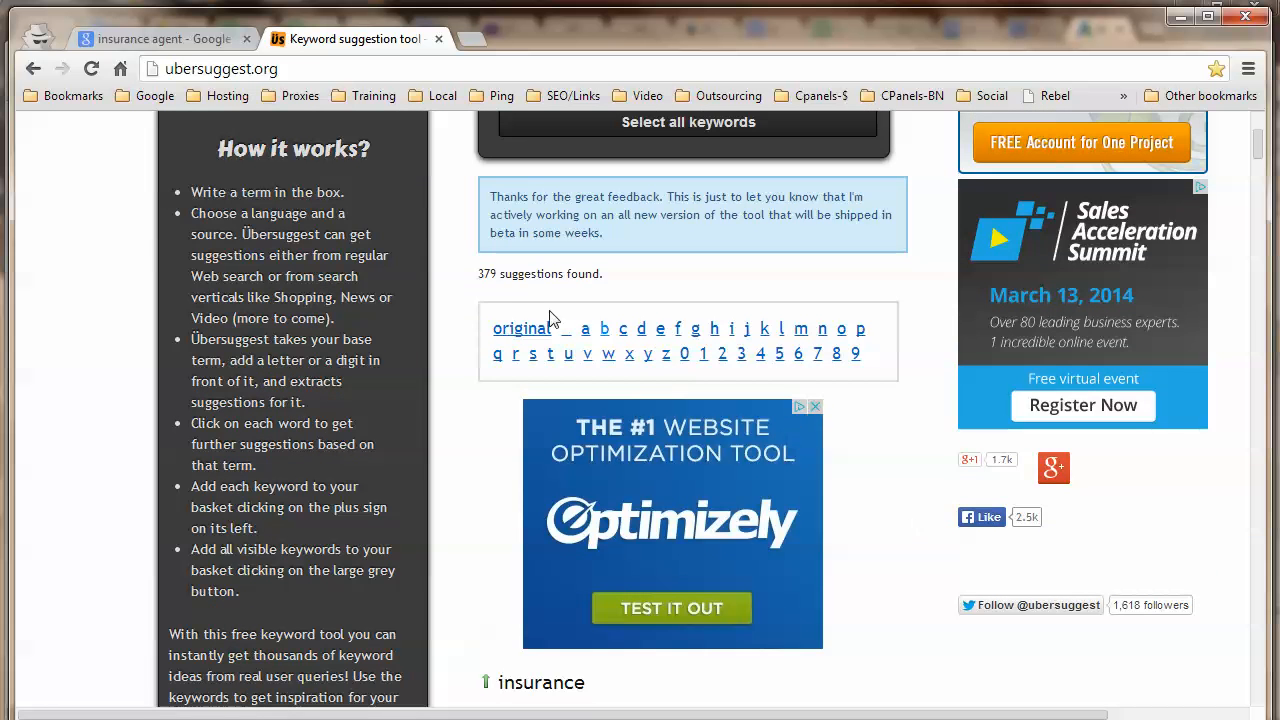
pyautogui.scroll(-4, 527, 268)
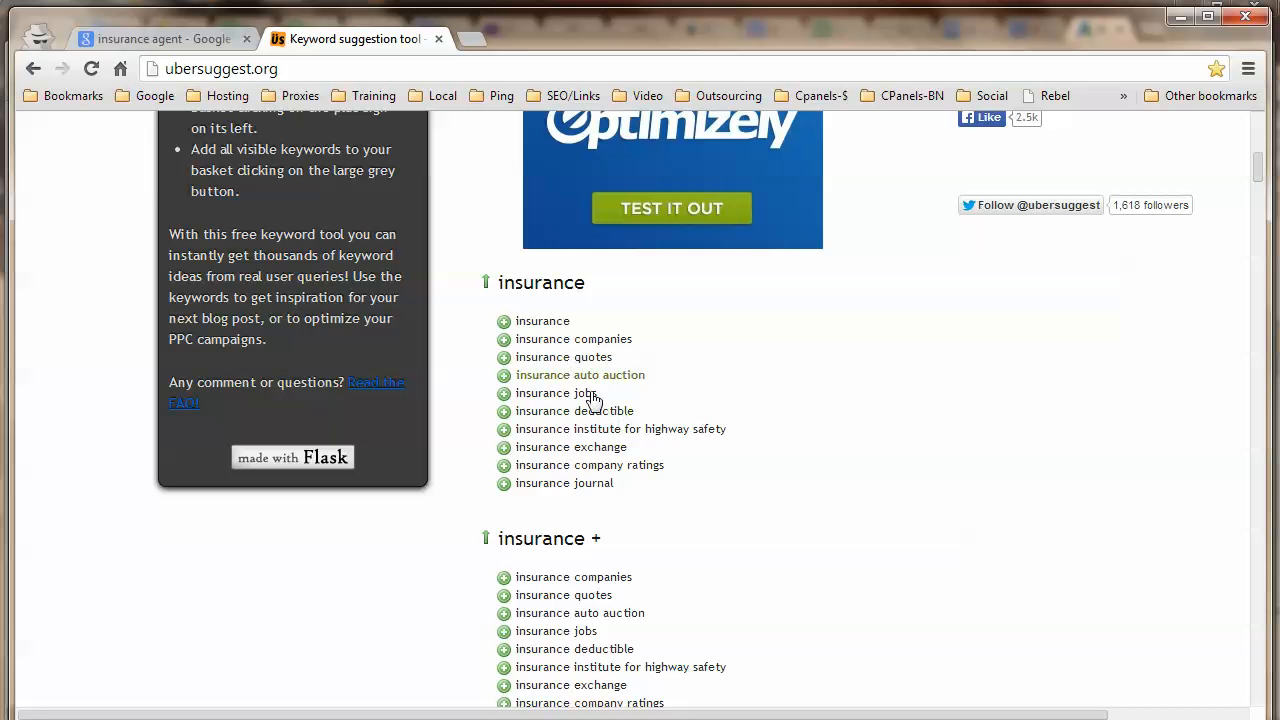
pyautogui.scroll(-1, 585, 393)
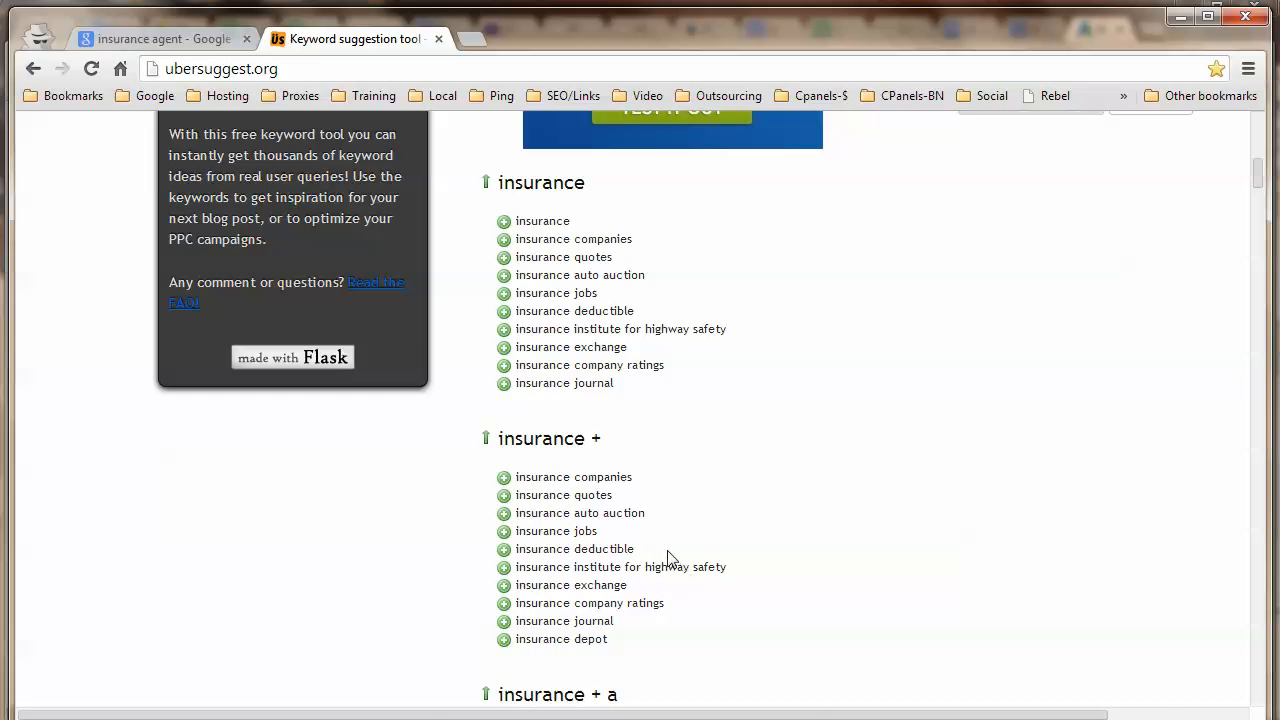
pyautogui.scroll(7, 700, 533)
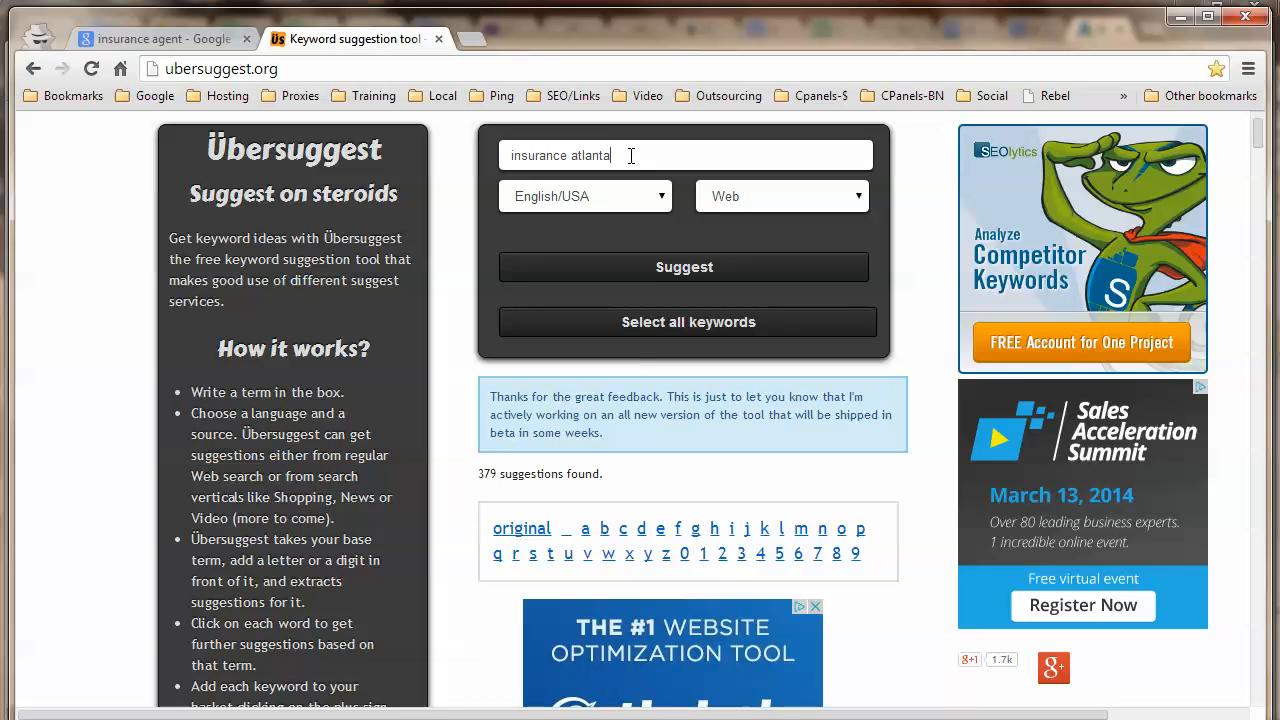
# Get Ubersuggest suggestions for insurance atlanta and scroll through the + a, + b, + c lists.
pyautogui.click(690, 278)
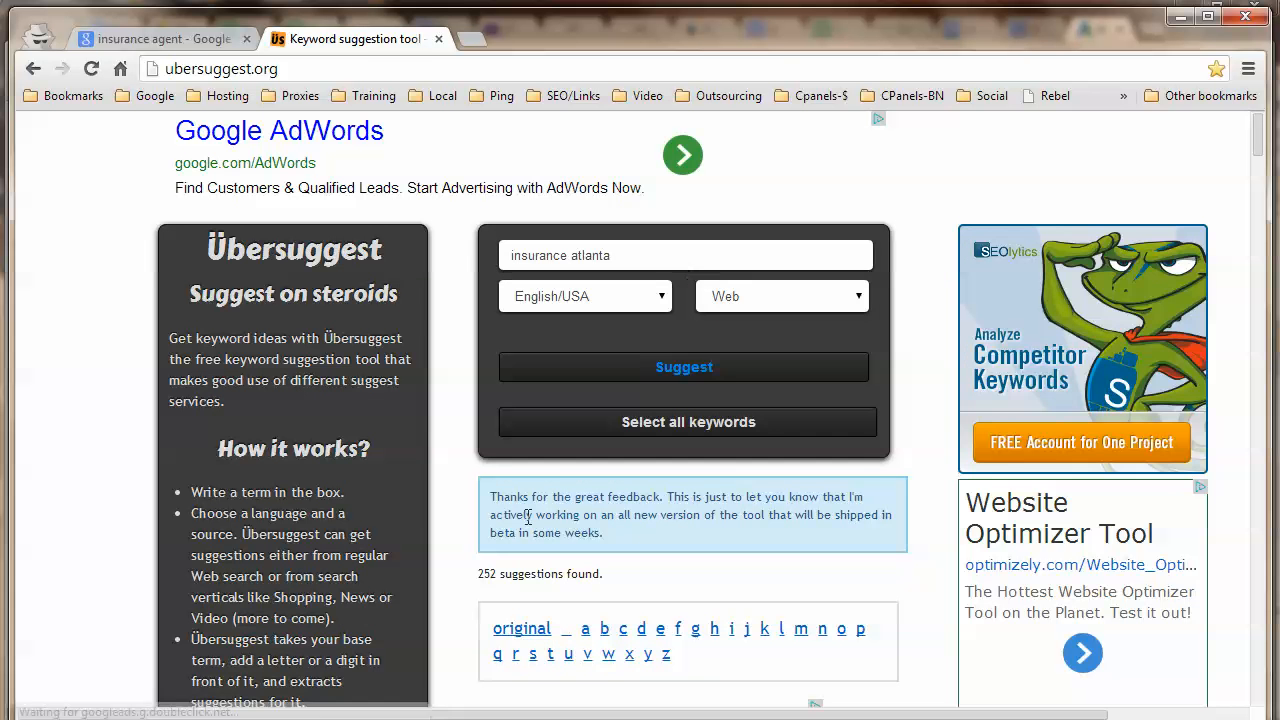
pyautogui.scroll(-7, 481, 596)
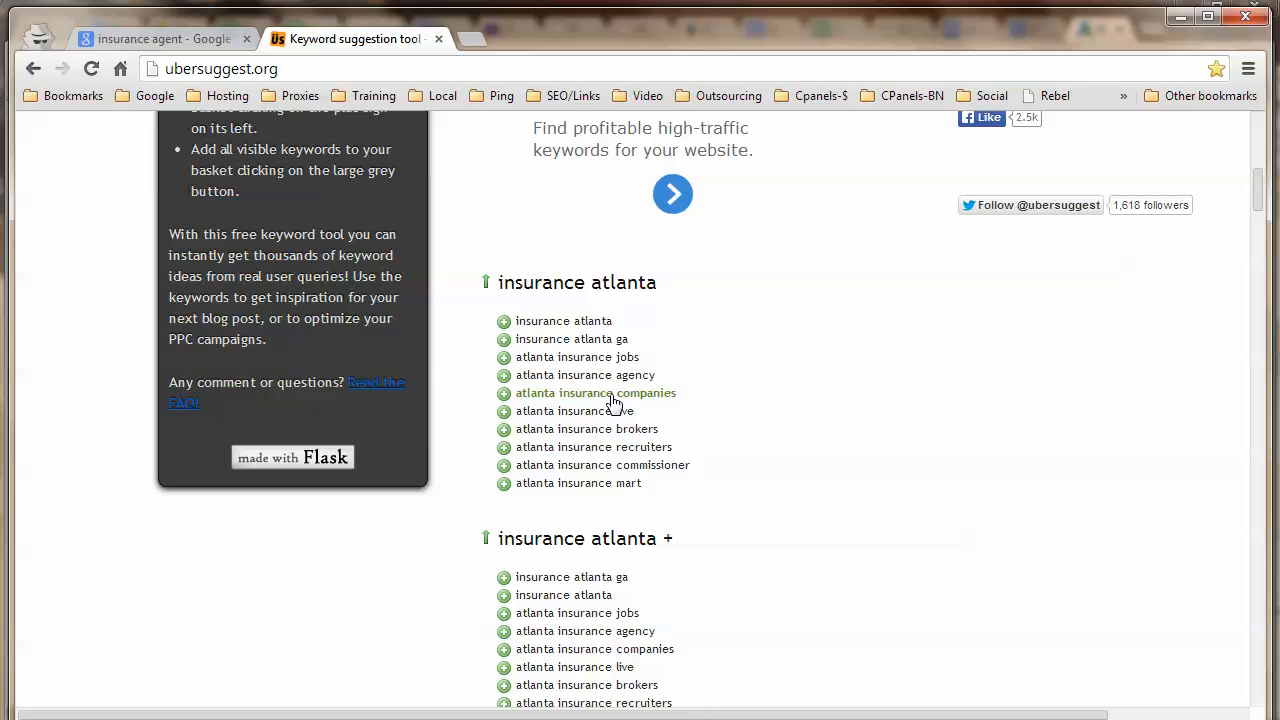
pyautogui.click(503, 397)
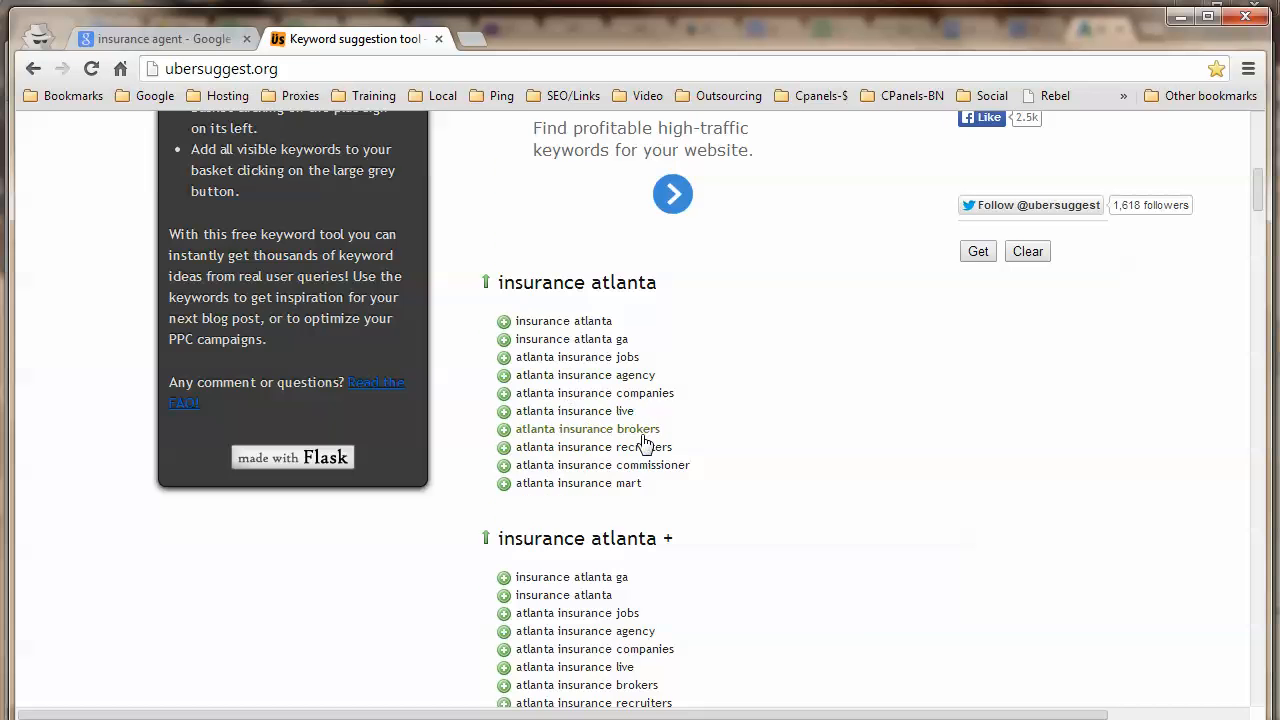
pyautogui.scroll(-2, 690, 470)
pyautogui.scroll(-3, 692, 477)
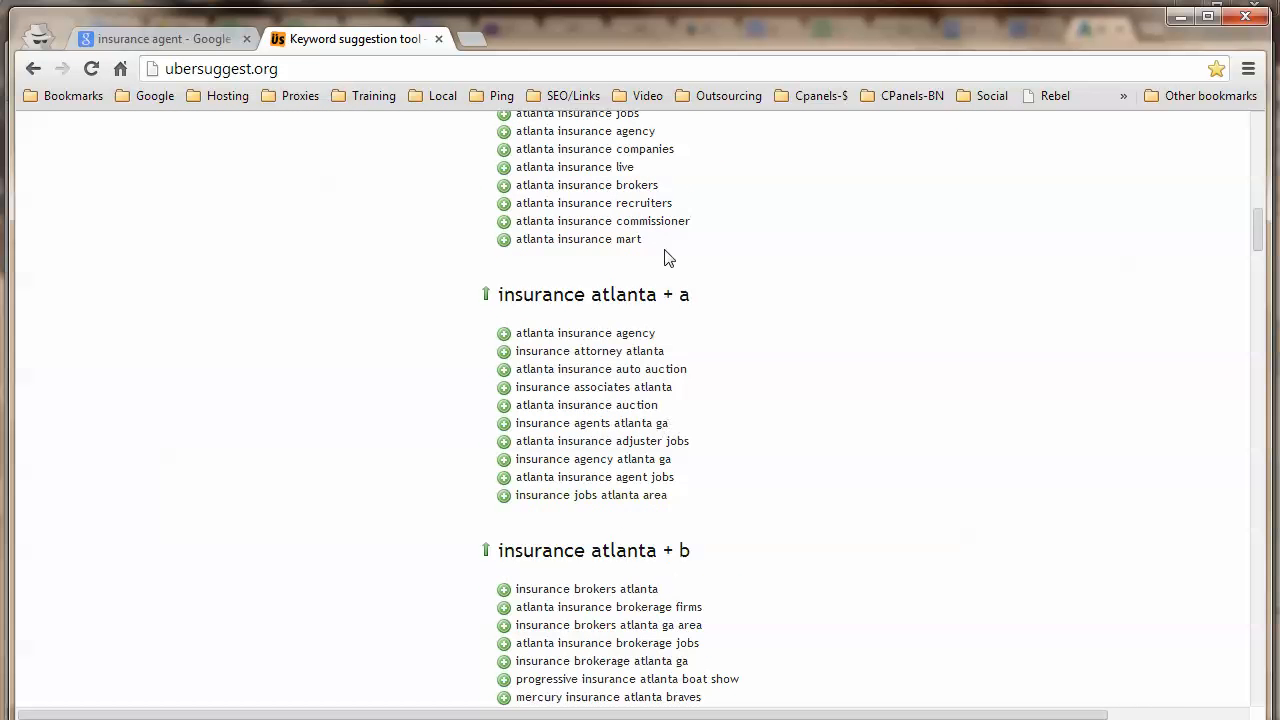
pyautogui.scroll(-3, 663, 277)
pyautogui.scroll(-2, 683, 272)
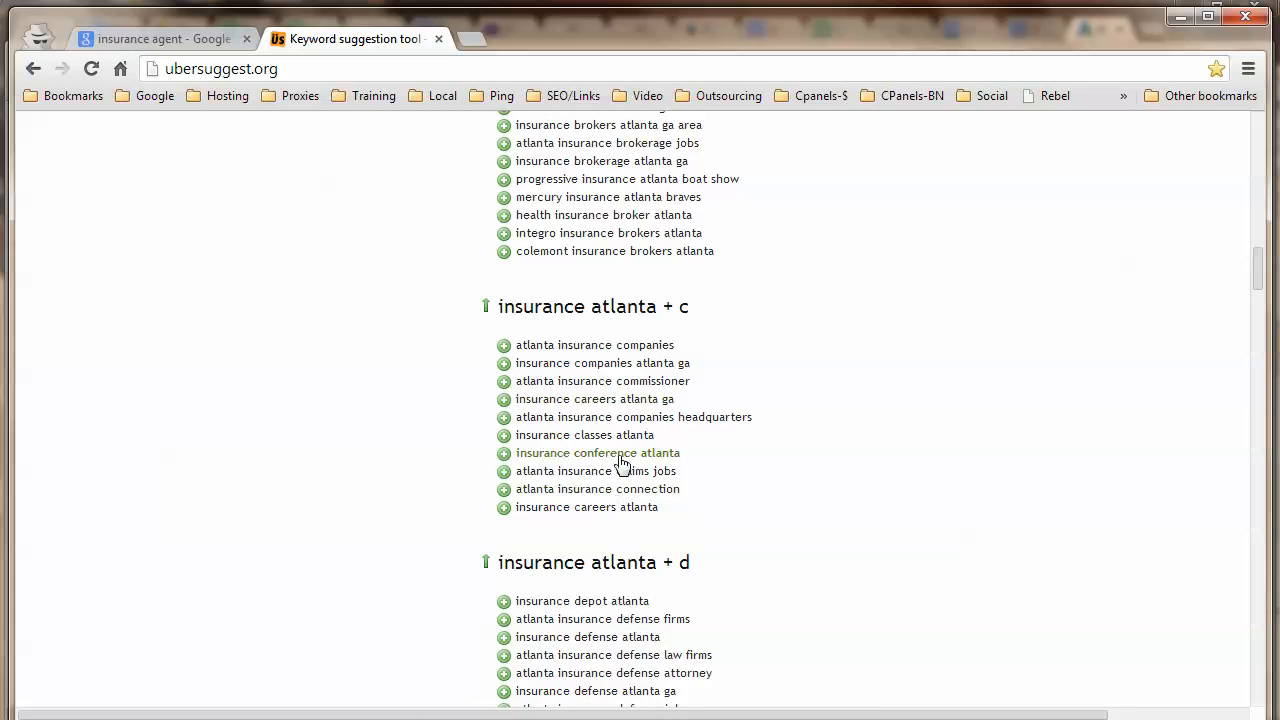
pyautogui.scroll(15, 803, 483)
pyautogui.scroll(-4, 640, 297)
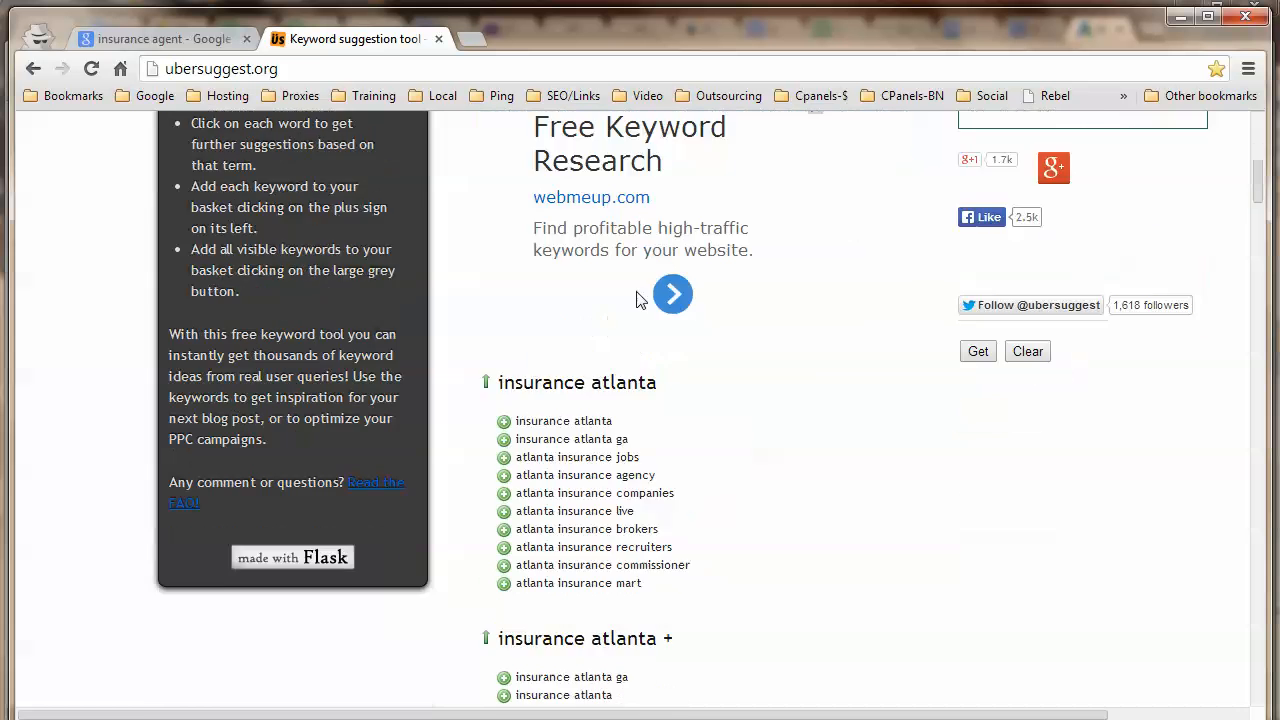
pyautogui.scroll(1, 875, 286)
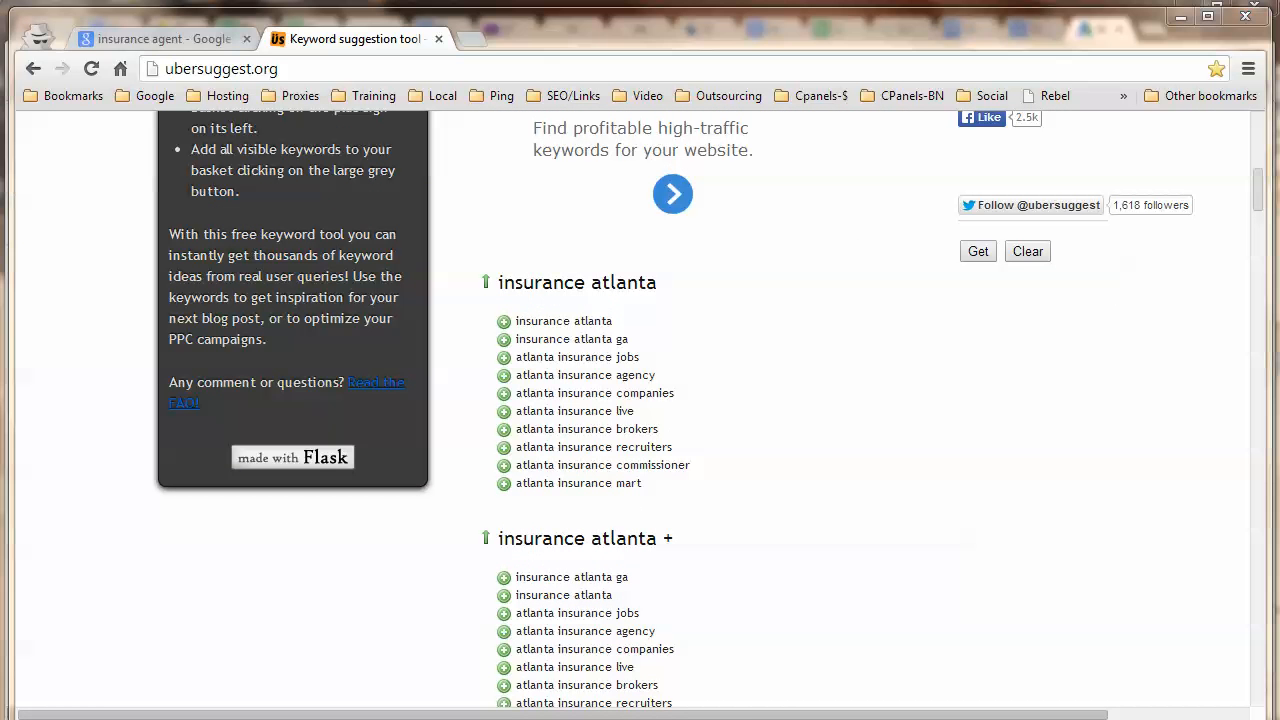
# Glance at the Insurance KWs workbook, then go back over the insurance atlanta suggestions.
pyautogui.hotkey('alt', 'Tab')
pyautogui.scroll(-7, 262, 395)
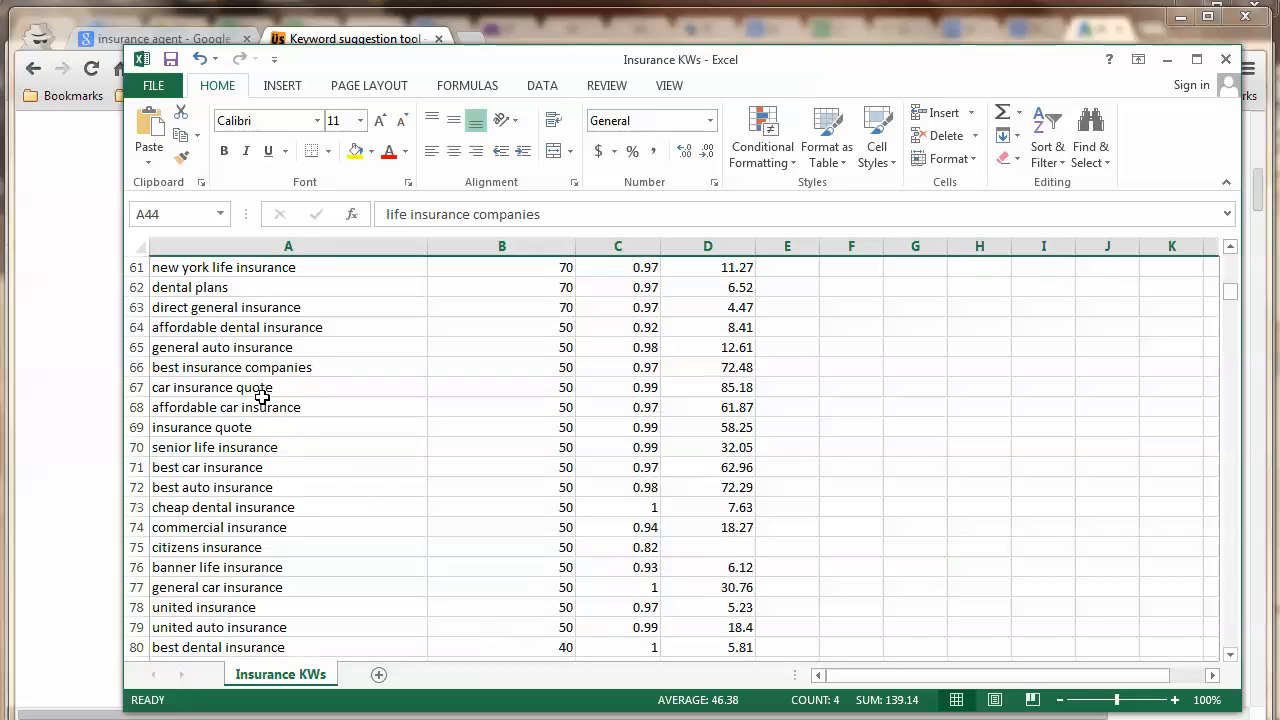
pyautogui.scroll(6, 262, 395)
pyautogui.click(95, 376)
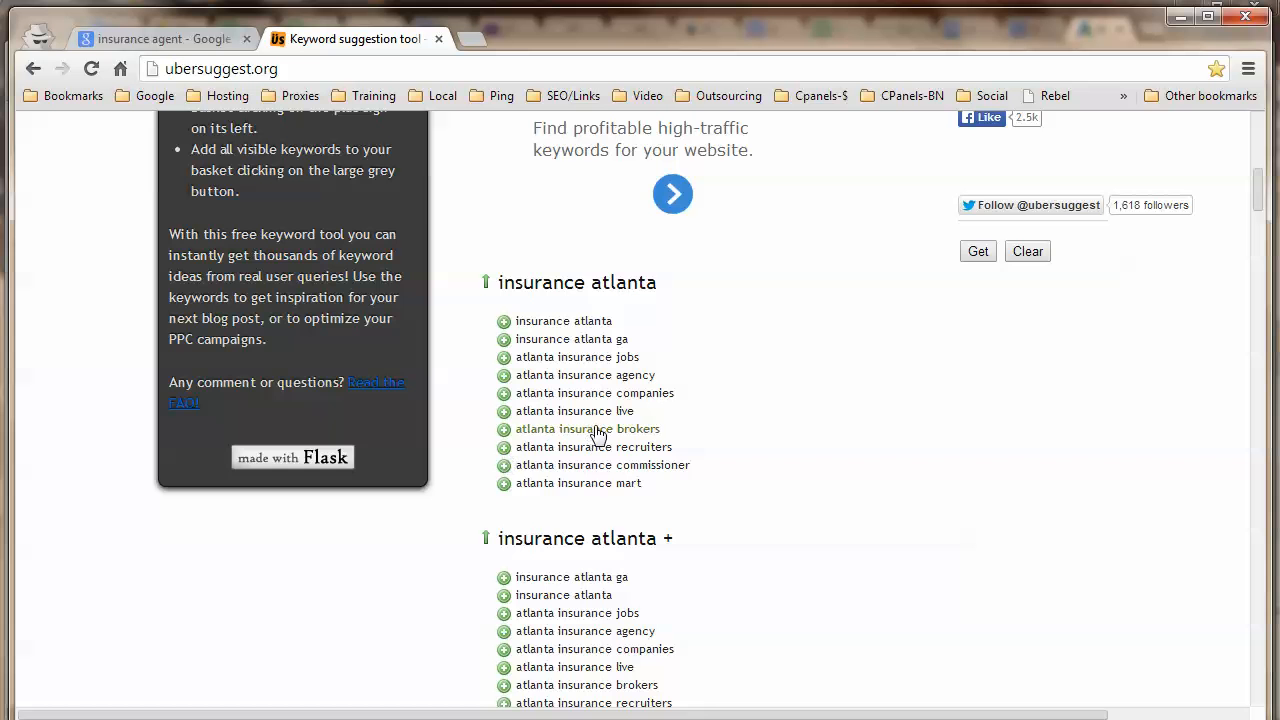
pyautogui.scroll(-1, 654, 477)
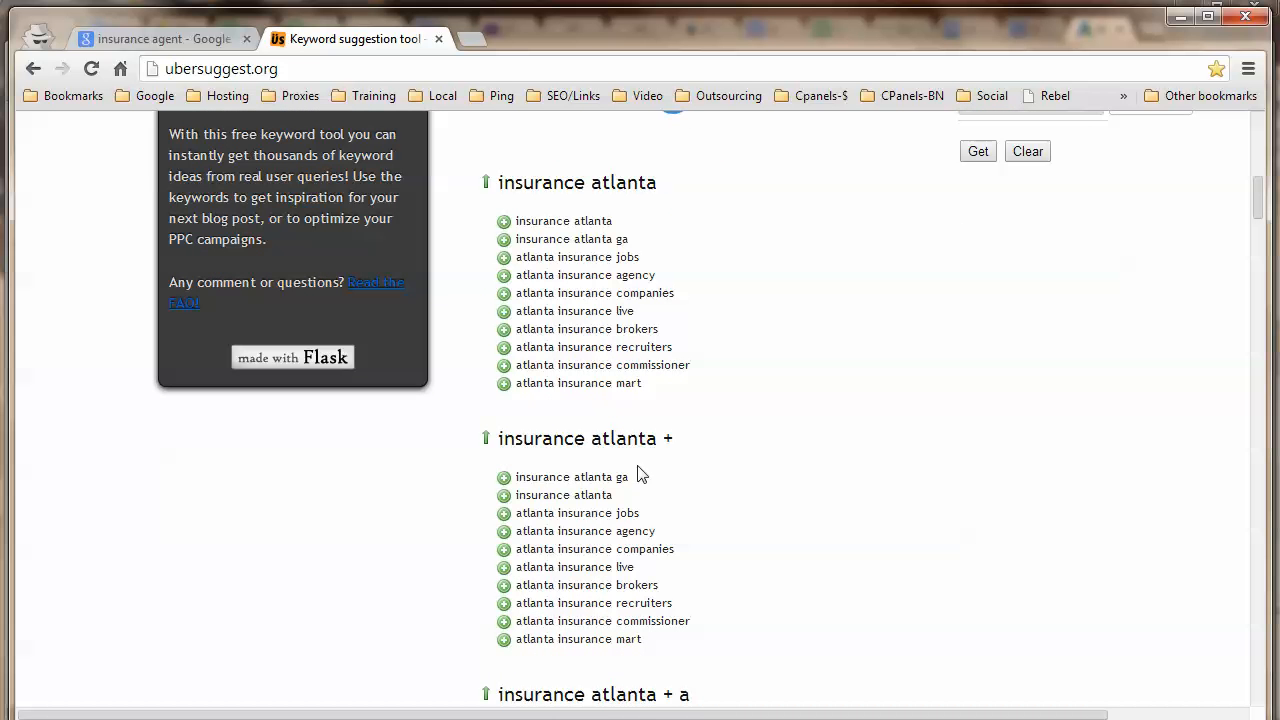
pyautogui.scroll(1, 623, 478)
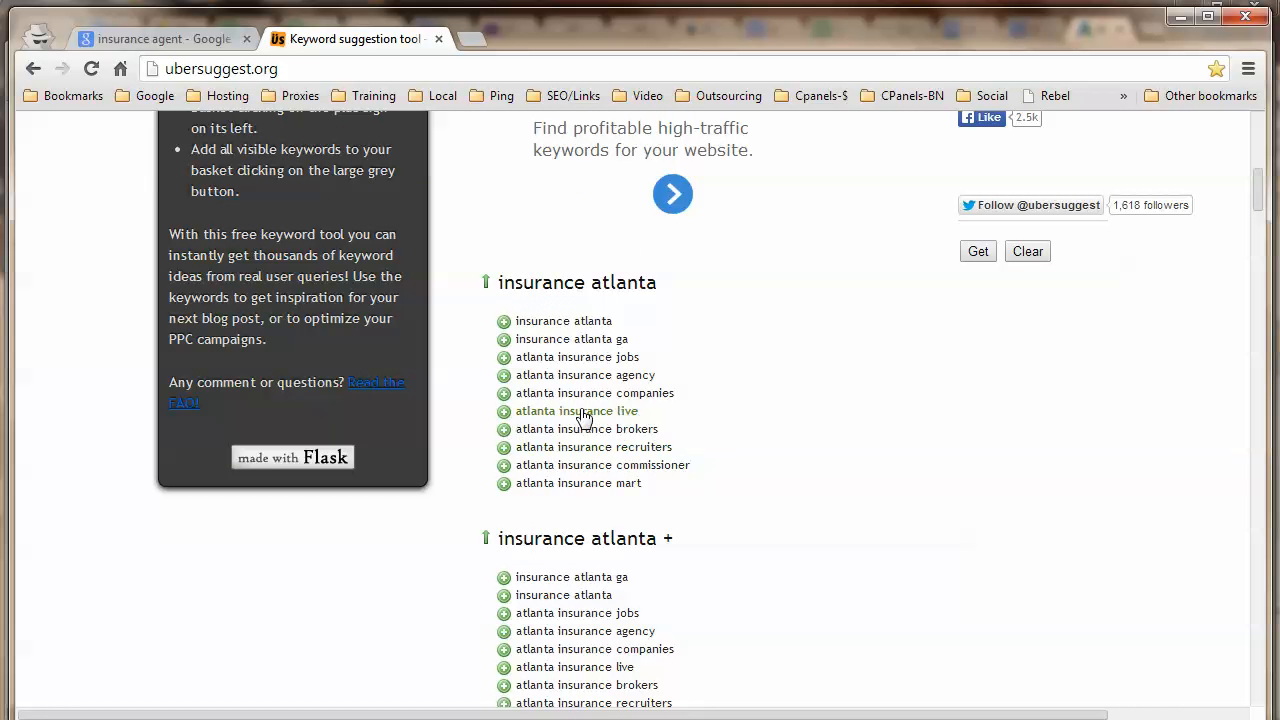
# Basket insurance atlanta, insurance atlanta ga and atlanta insurance agency, then select them as copyable text.
pyautogui.click(504, 322)
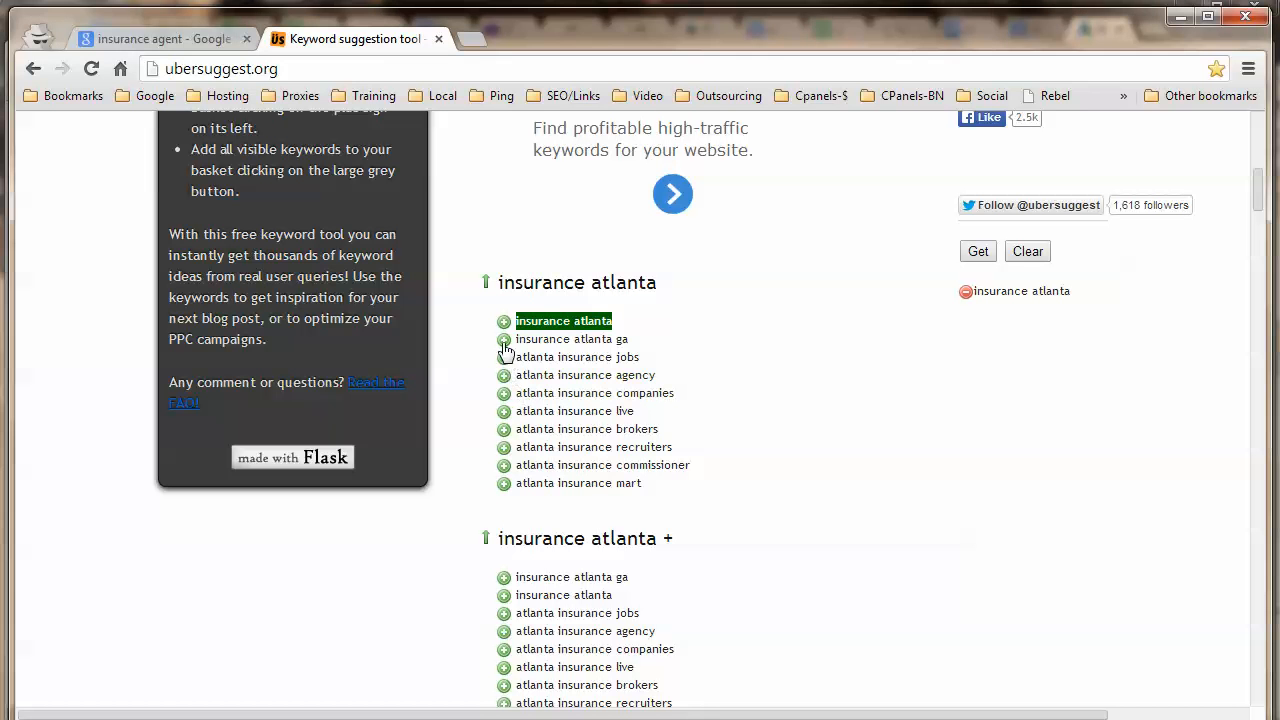
pyautogui.click(504, 340)
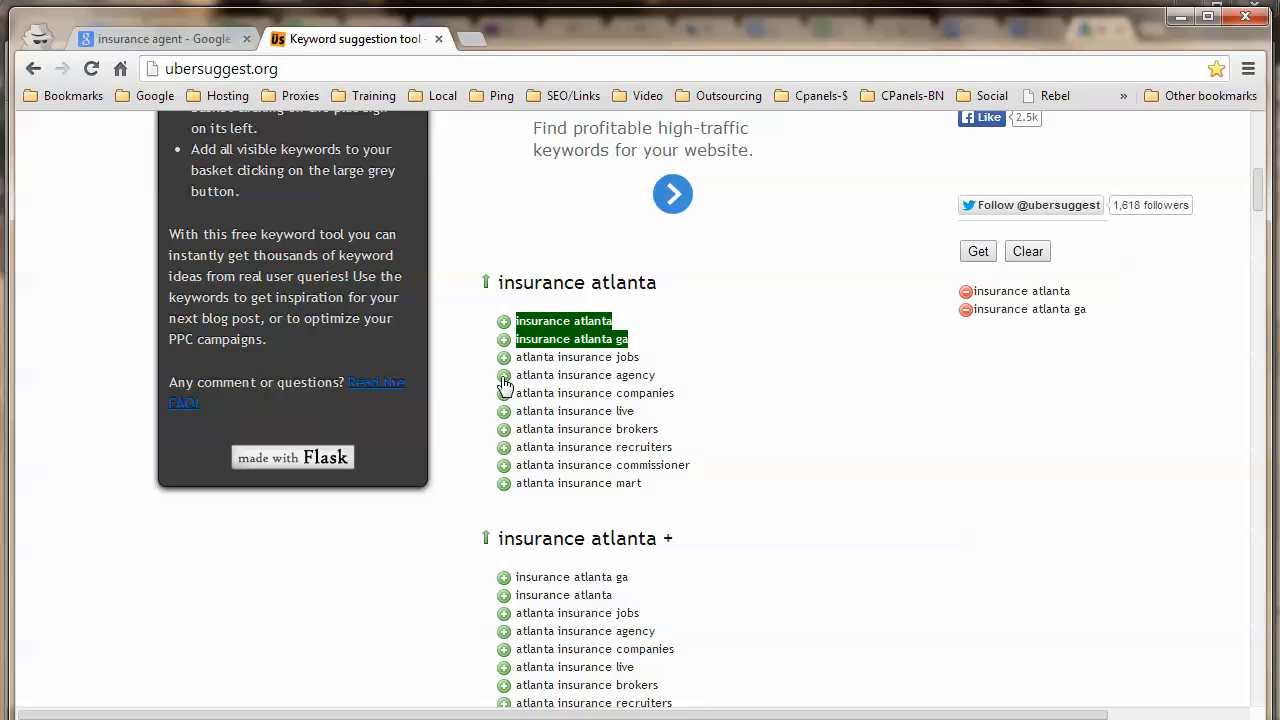
pyautogui.click(504, 376)
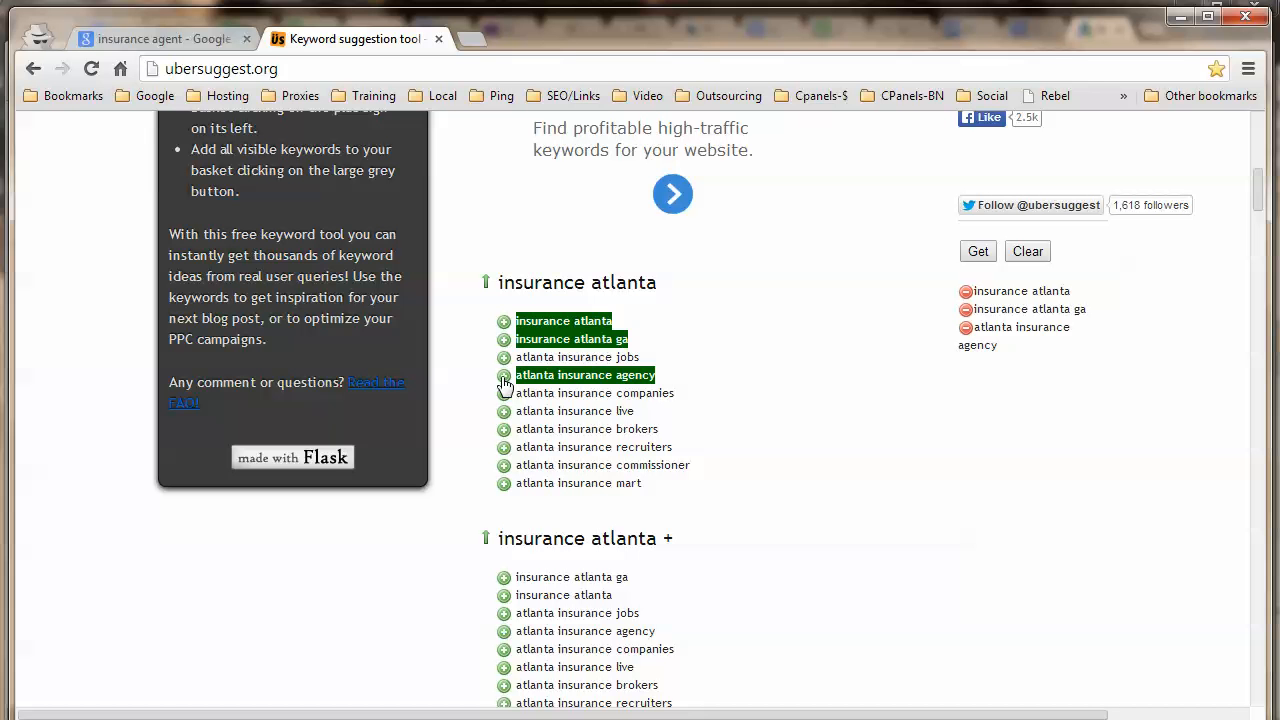
pyautogui.click(976, 253)
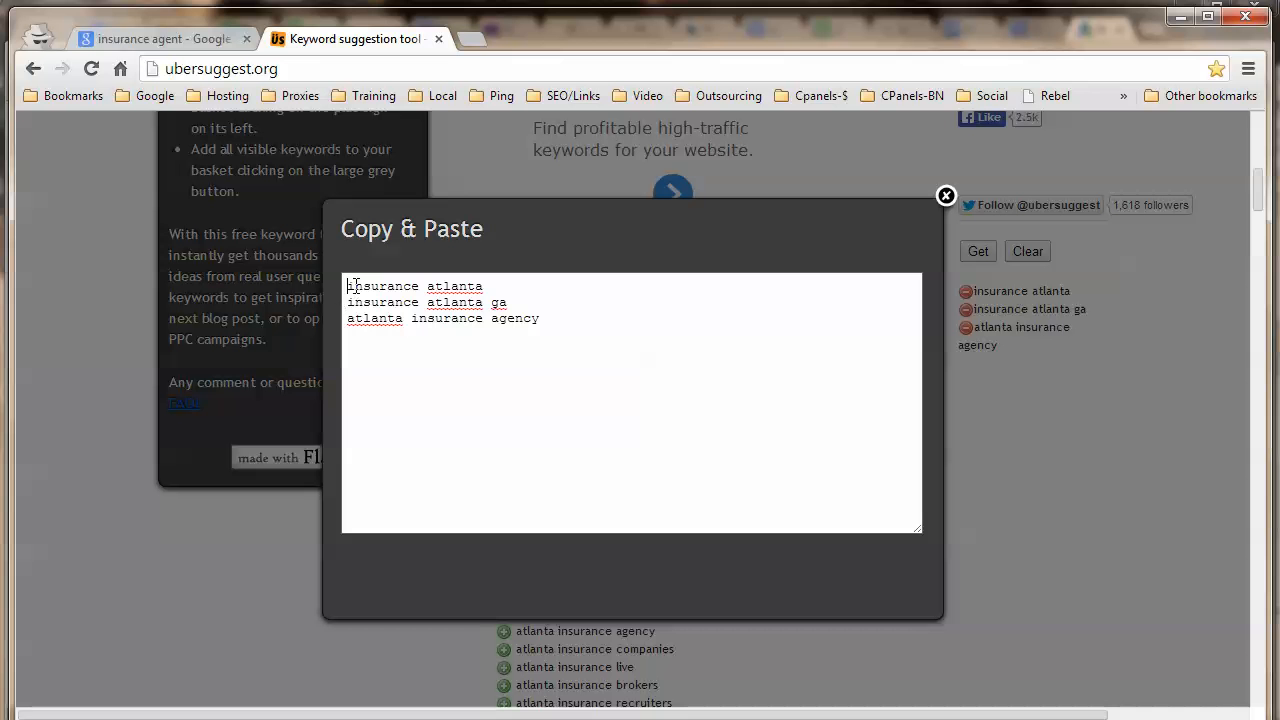
pyautogui.moveTo(344, 285); pyautogui.dragTo(618, 367)
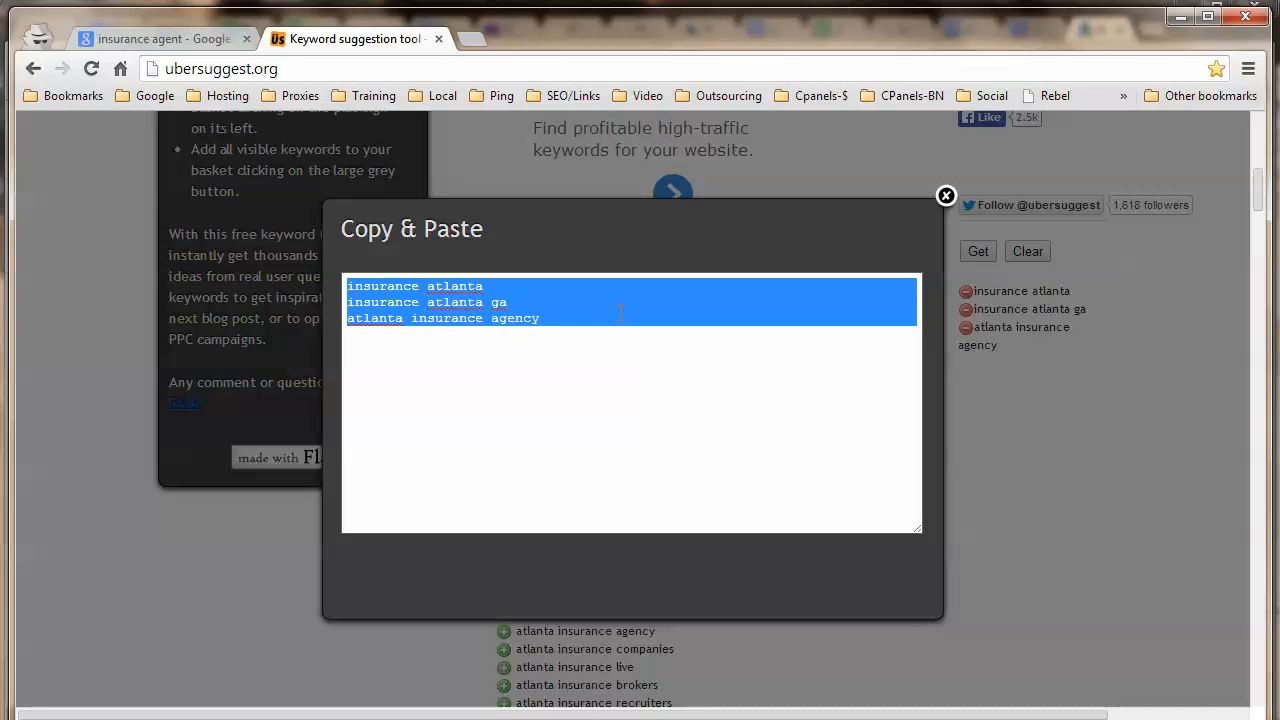
pyautogui.hotkey('alt', 'Tab')
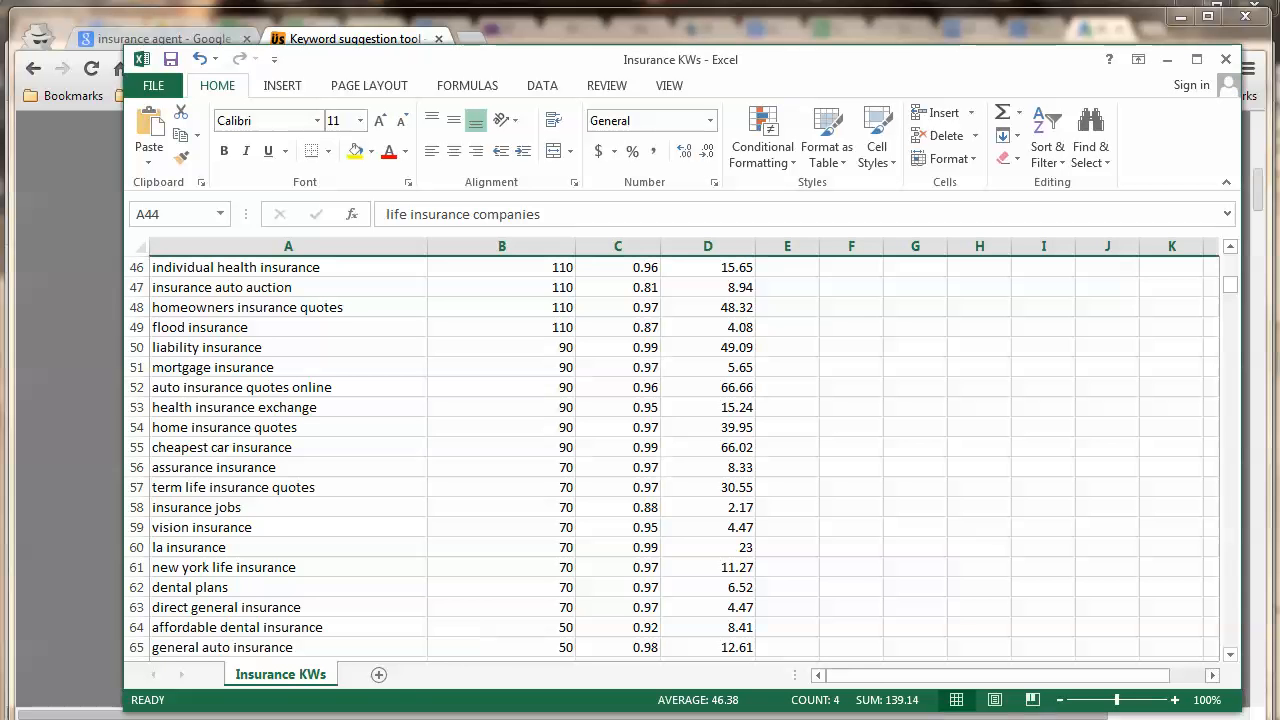
# Add a new sheet named Suggest to the workbook.
pyautogui.click(380, 675)
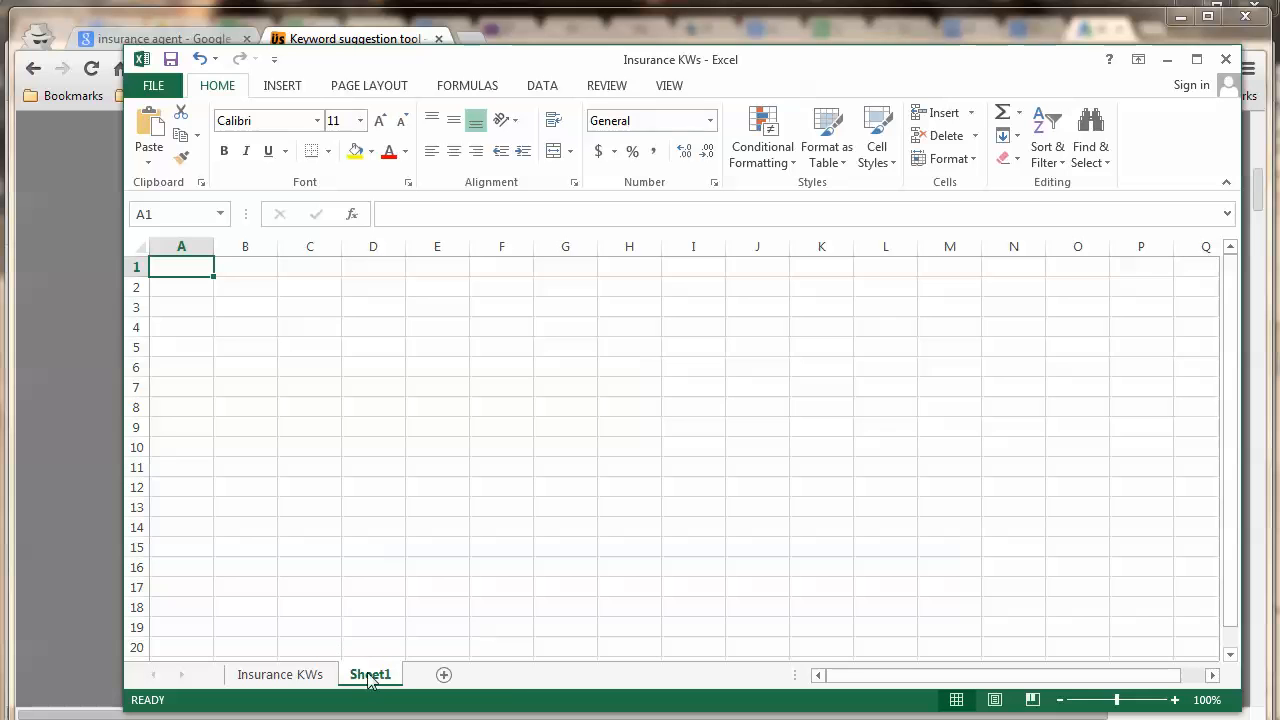
pyautogui.rightClick(376, 676)
pyautogui.click(470, 714)
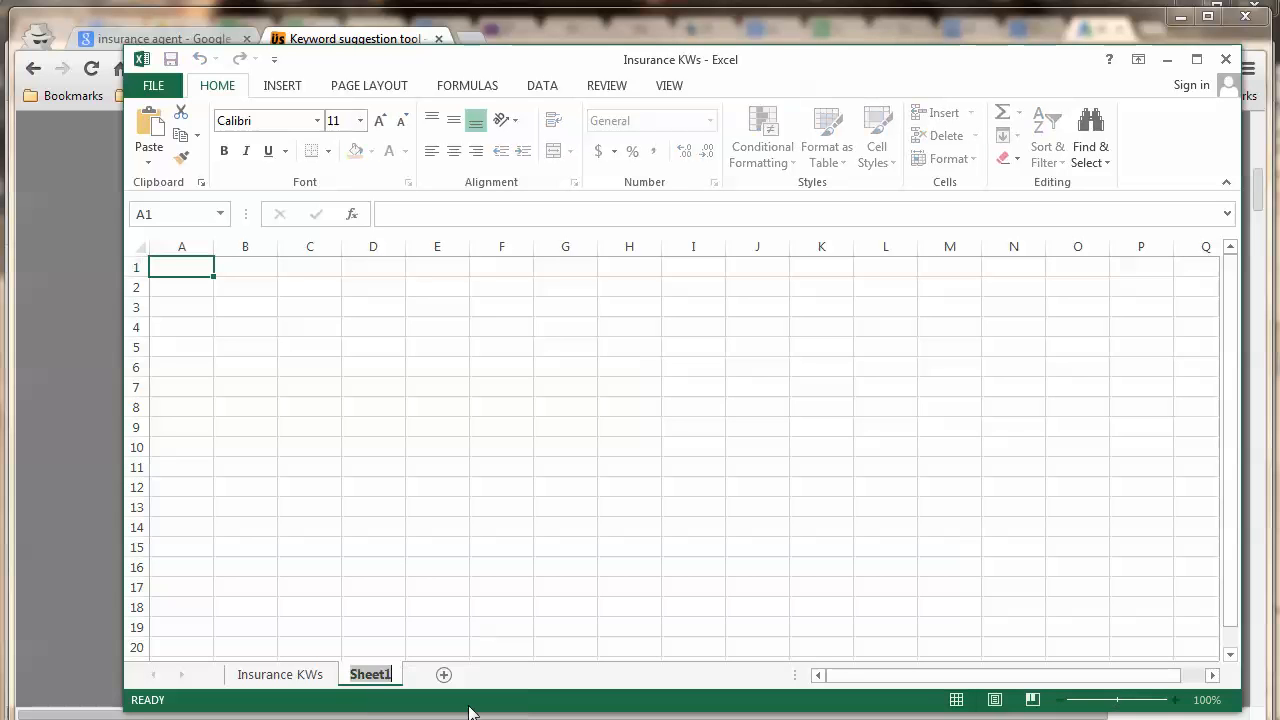
pyautogui.write('Suggest')
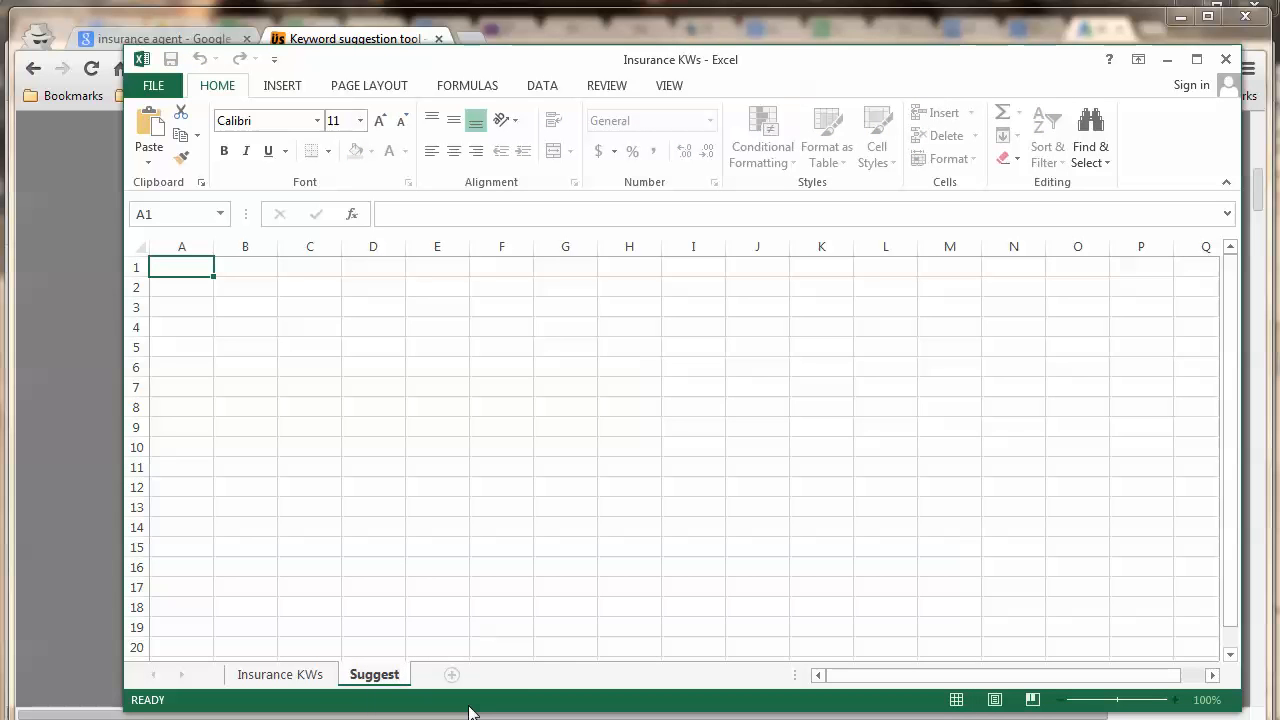
pyautogui.press('Return')
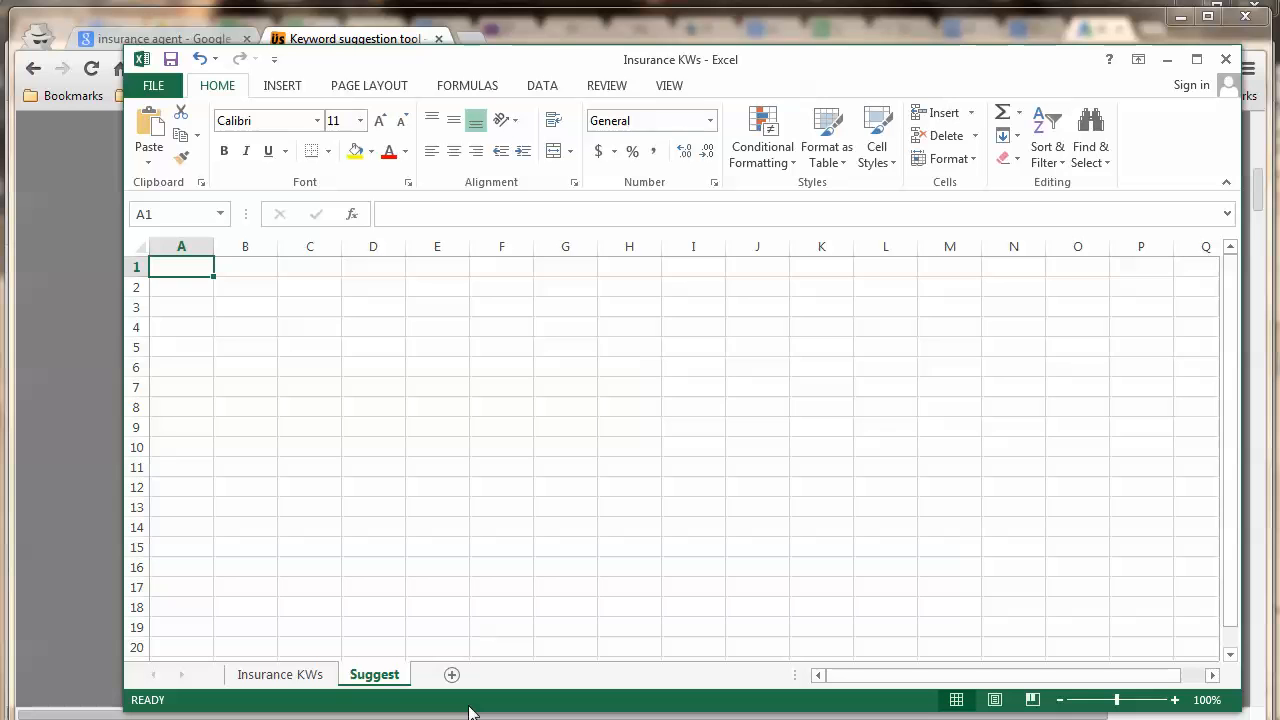
pyautogui.click(333, 386)
pyautogui.click(190, 288)
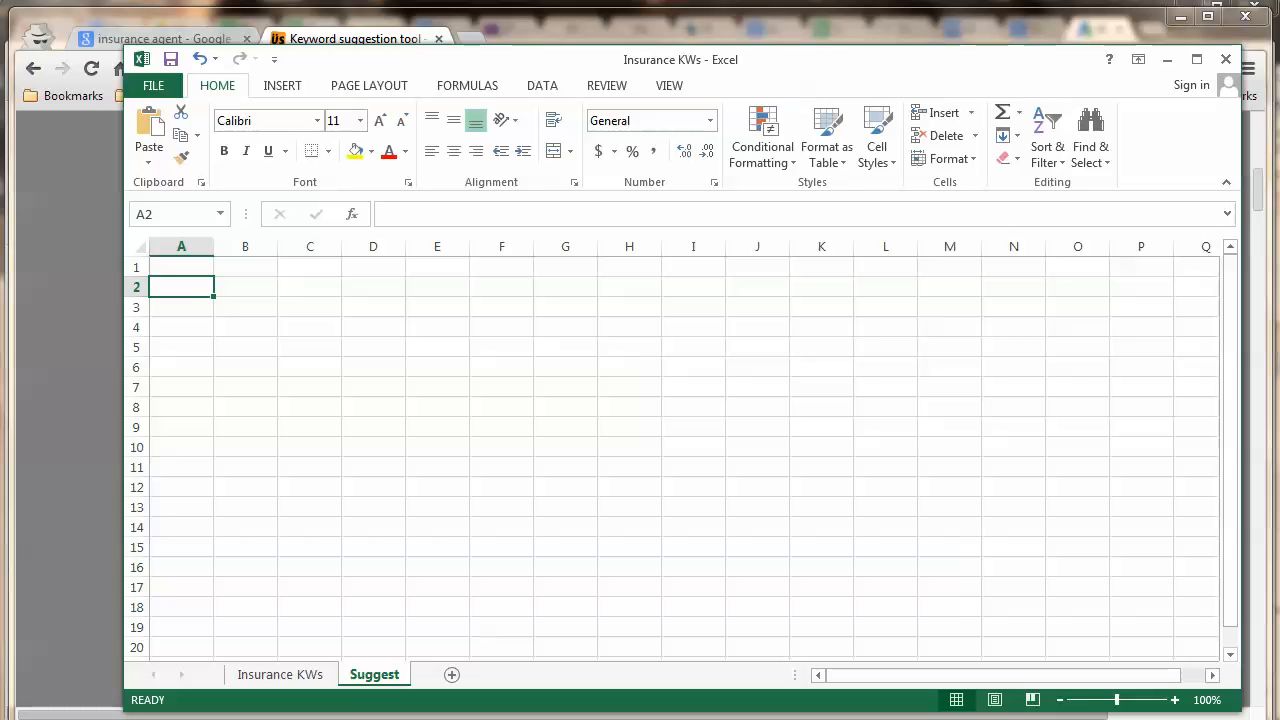
# Copy the three Ubersuggest keywords into Suggest cells A1:A3 and auto-fit column A.
pyautogui.hotkey('alt', 'Tab')
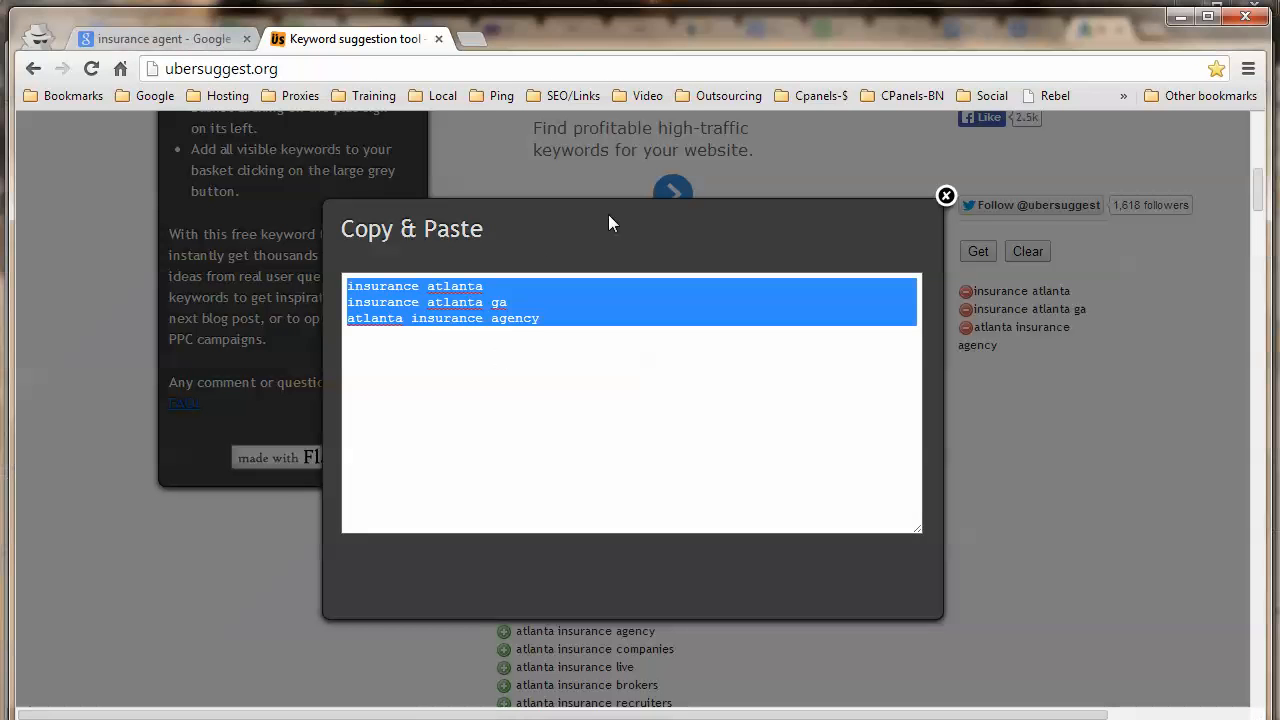
pyautogui.click(477, 45)
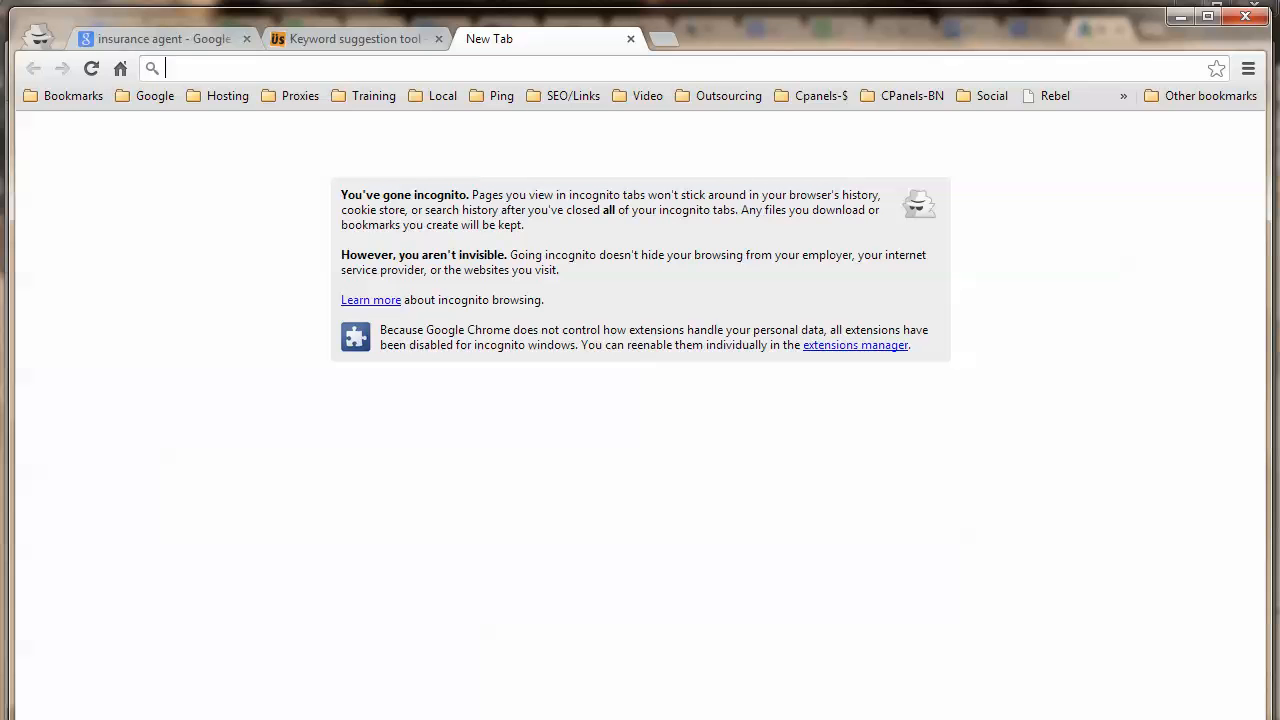
pyautogui.hotkey('alt', 'Tab')
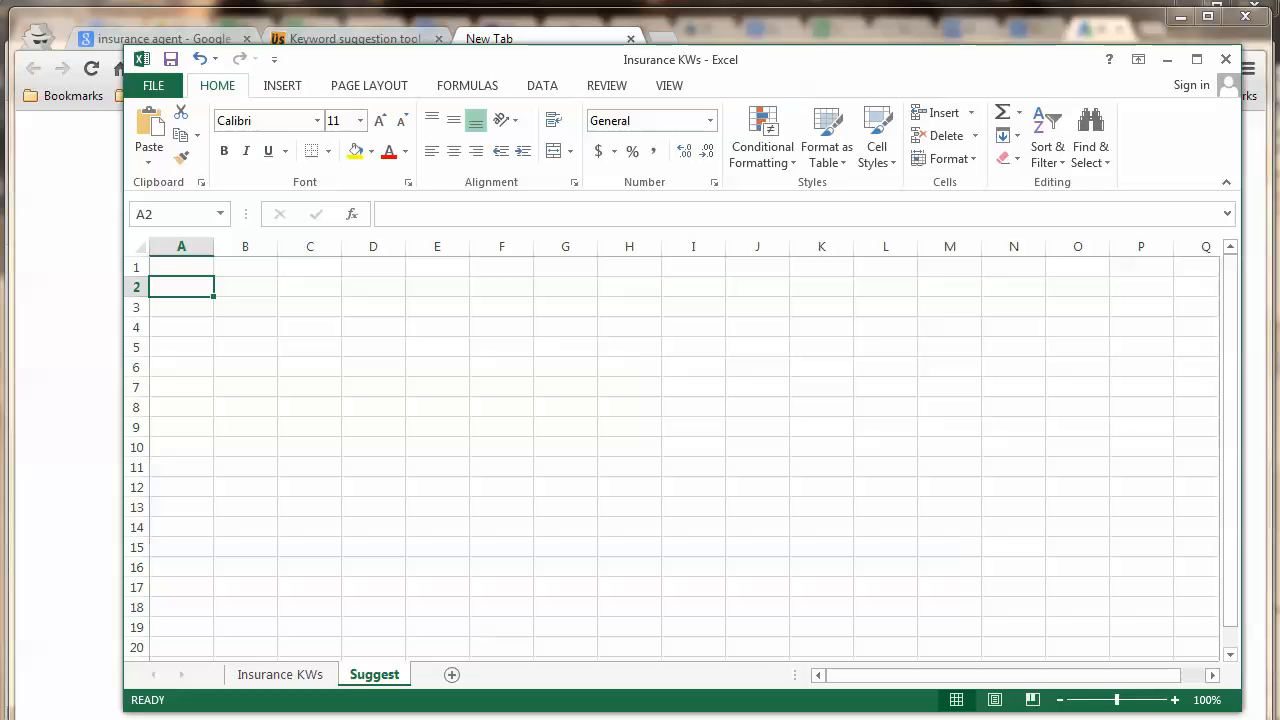
pyautogui.hotkey('alt', 'Tab')
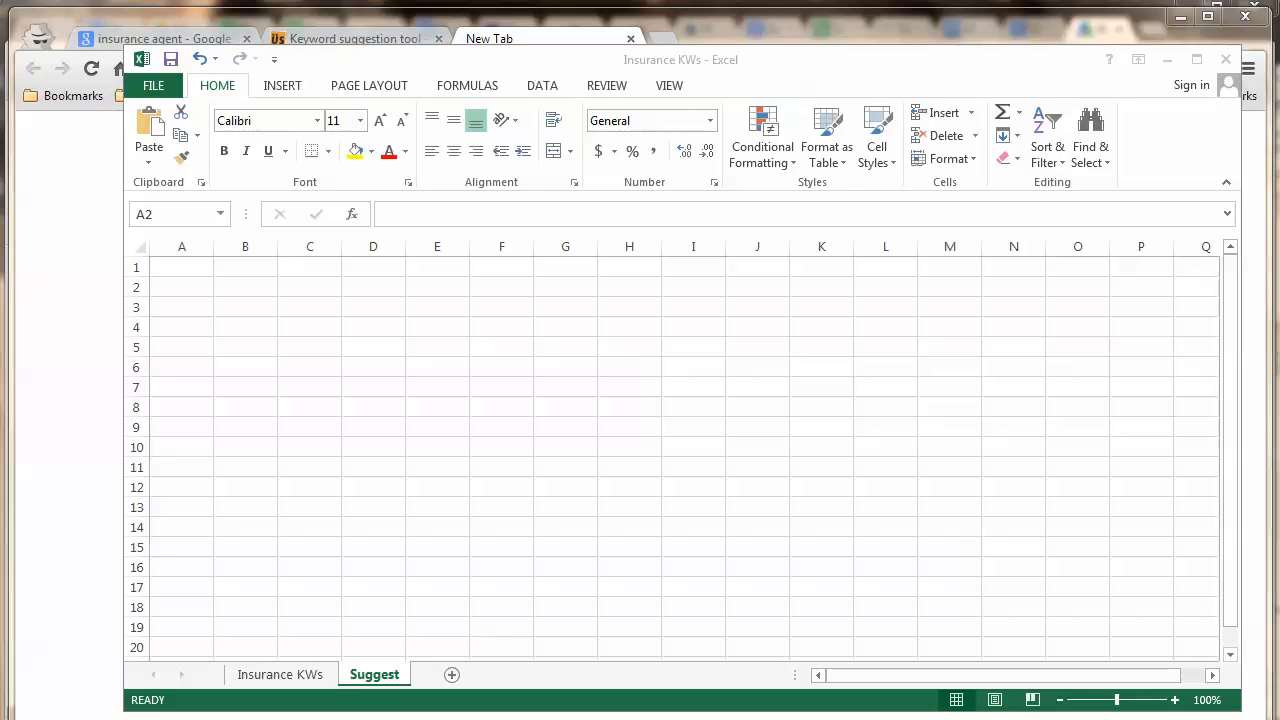
pyautogui.hotkey('alt', 'Tab')
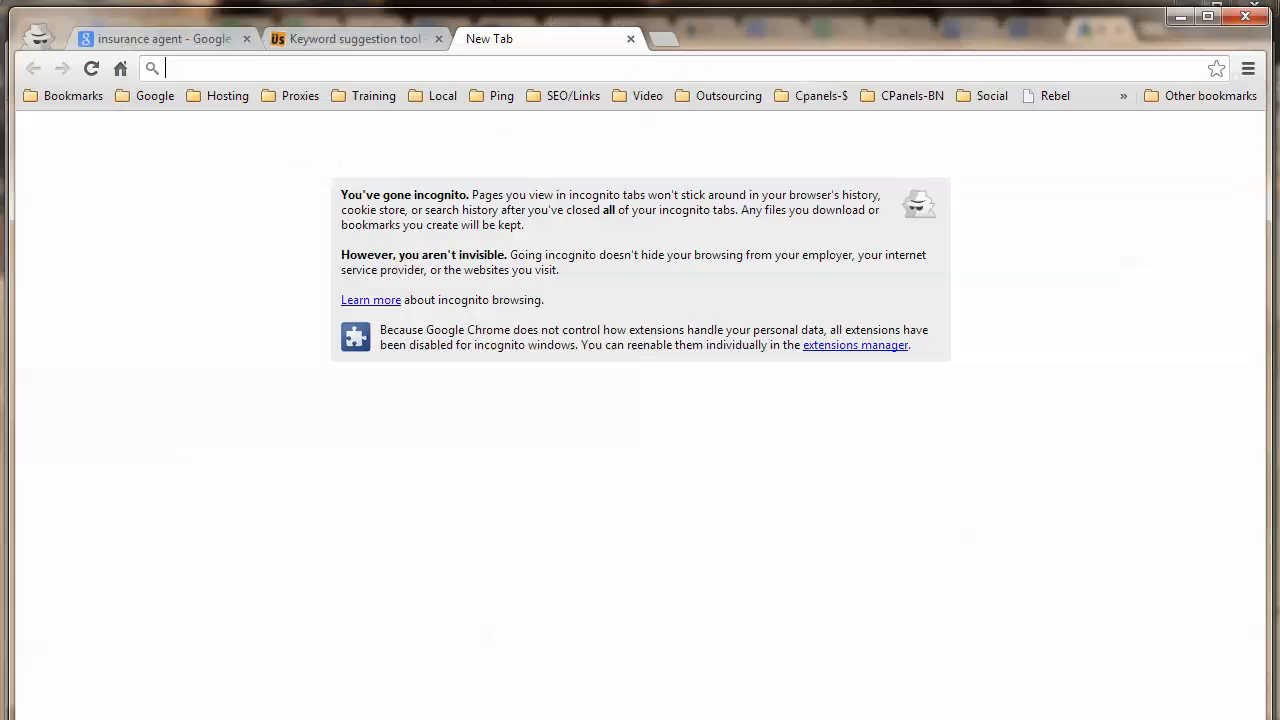
pyautogui.click(337, 40)
pyautogui.rightClick(463, 296)
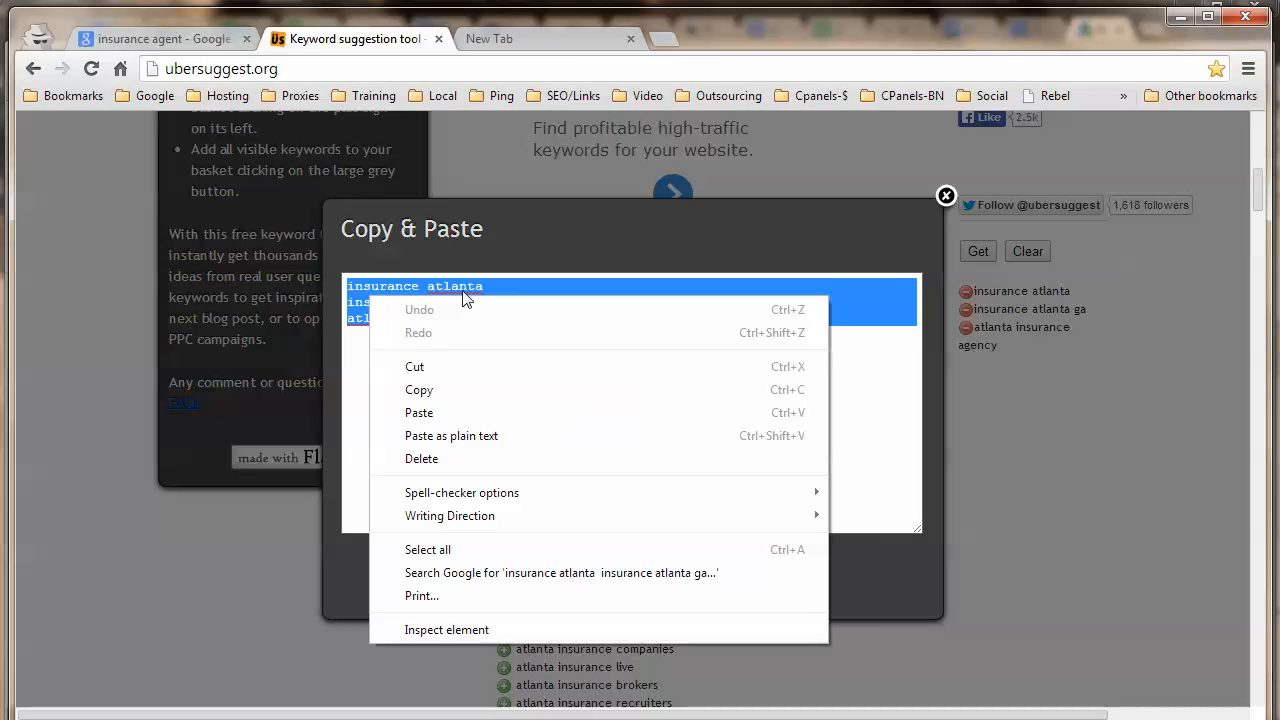
pyautogui.click(448, 392)
pyautogui.hotkey('alt', 'Tab')
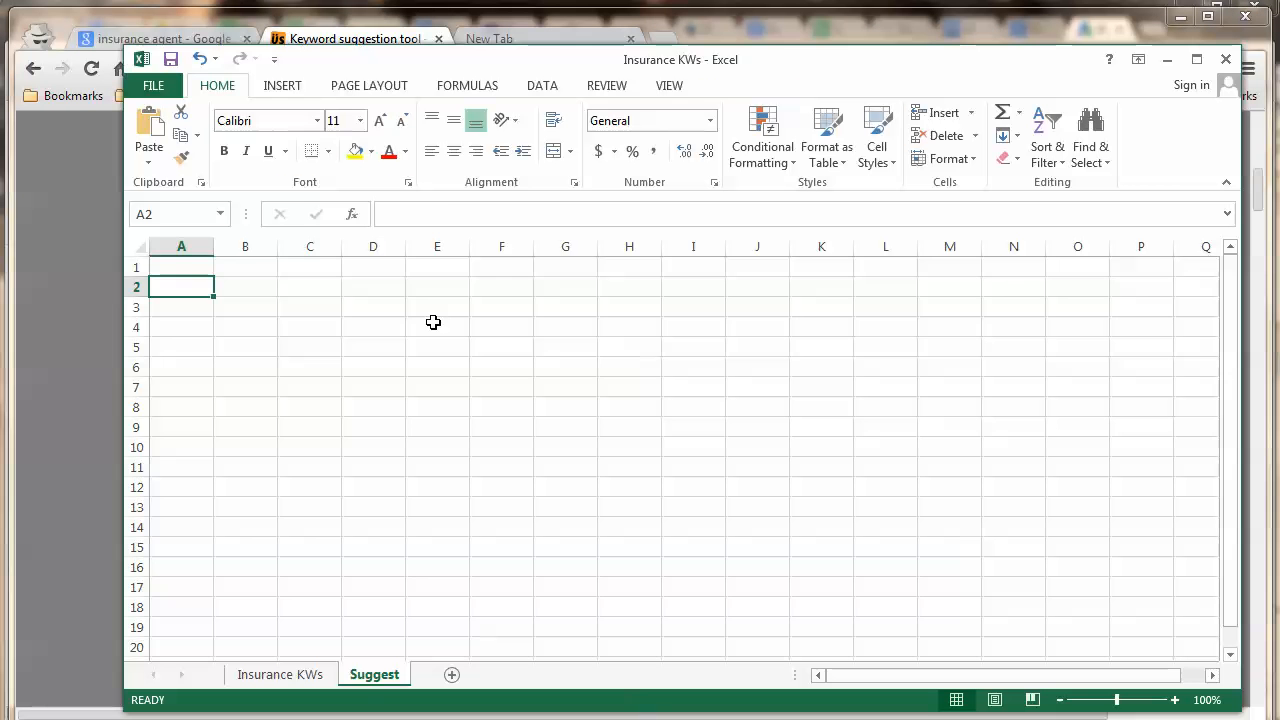
pyautogui.rightClick(195, 268)
pyautogui.click(232, 360)
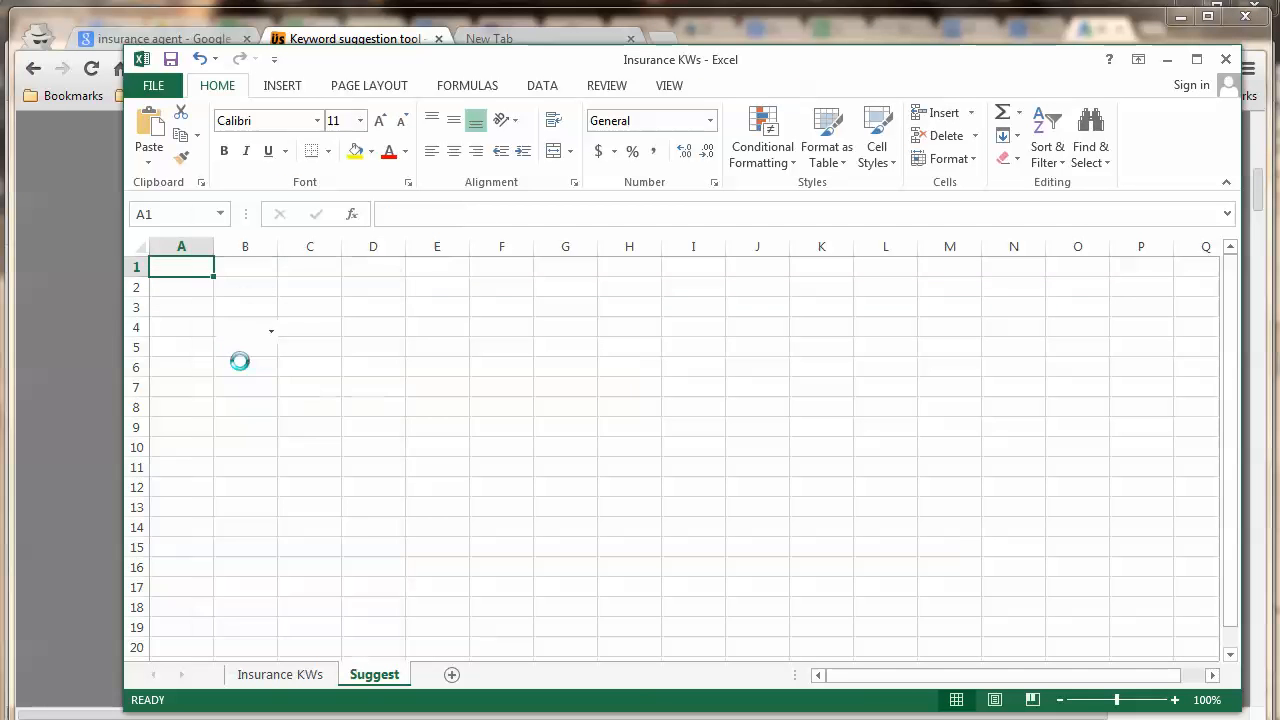
pyautogui.doubleClick(213, 246)
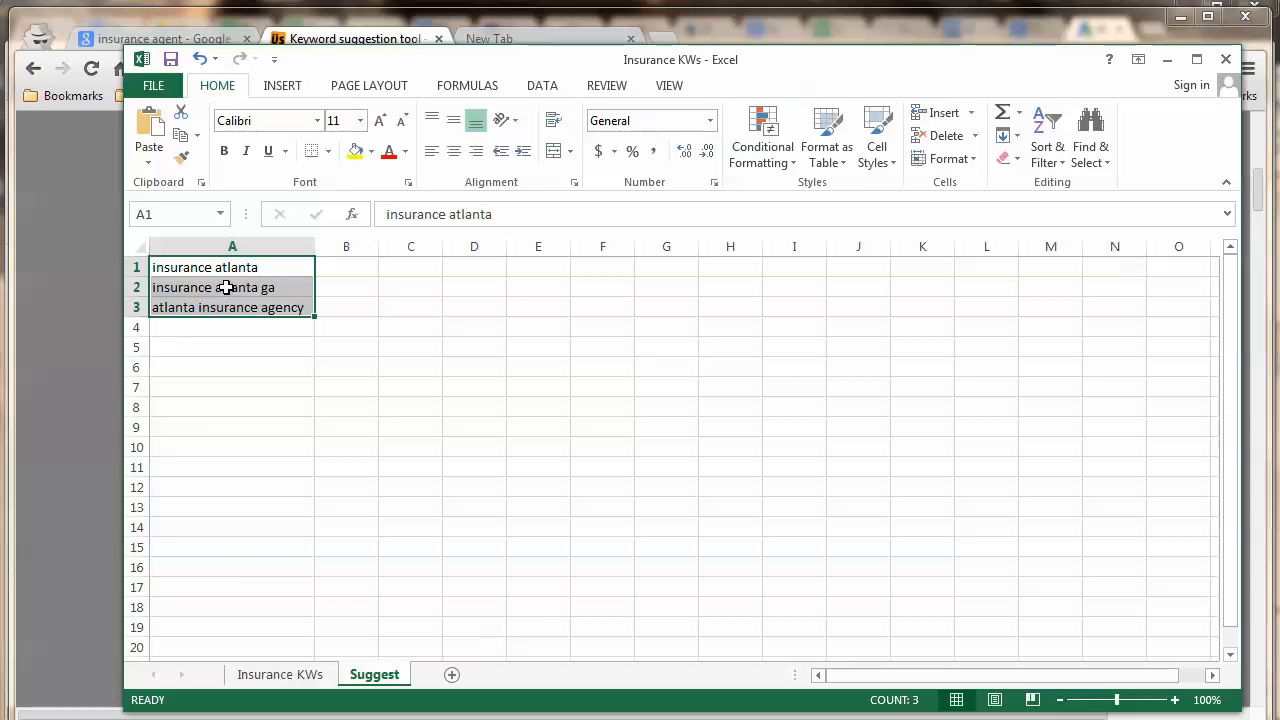
# Copy atlanta insurance agency from cell A3.
pyautogui.click(226, 288)
pyautogui.click(223, 306)
pyautogui.rightClick(224, 307)
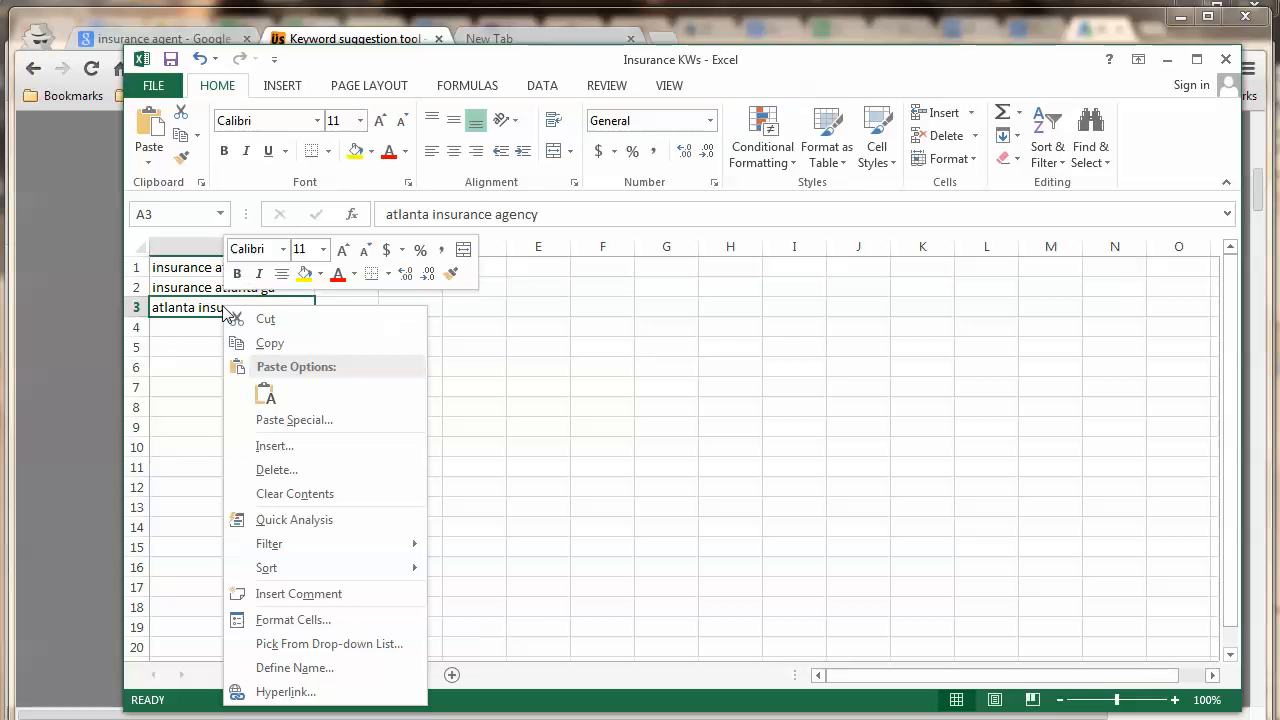
pyautogui.click(265, 343)
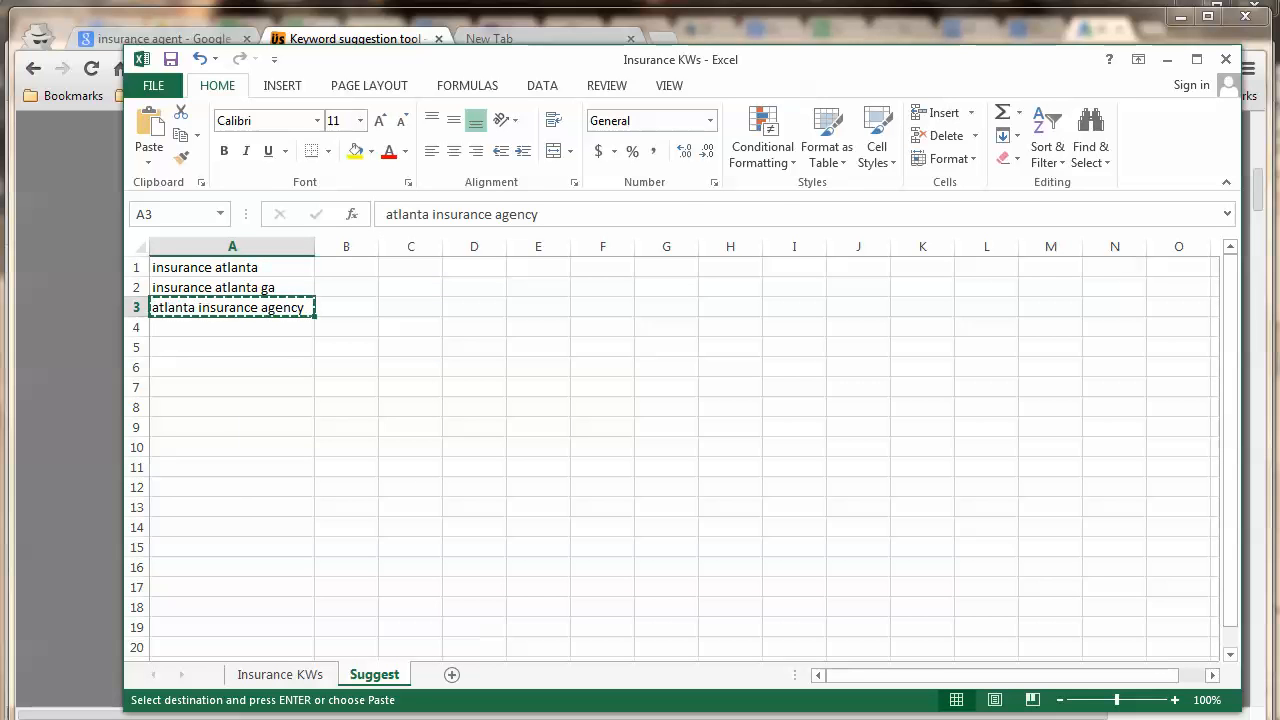
pyautogui.hotkey('alt', 'Tab')
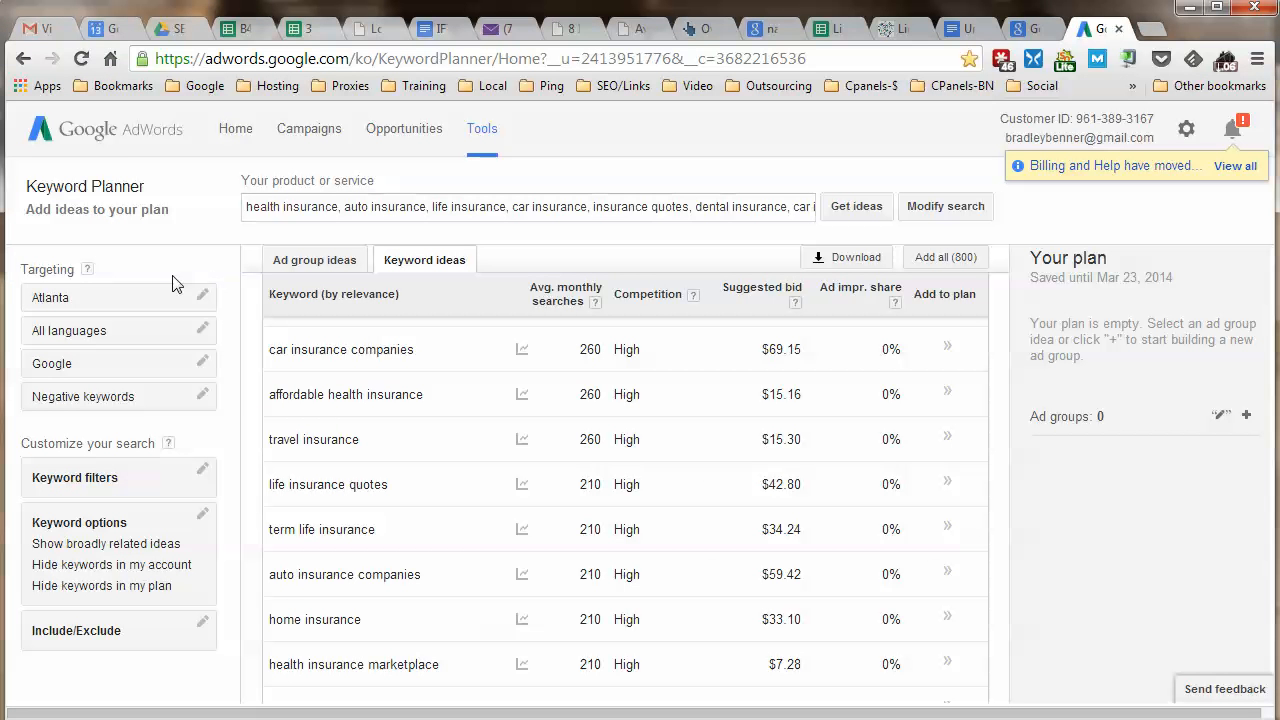
# Open Keyword Planner in a new tab and expand 'Search for new keyword and ad group ideas'.
pyautogui.click(482, 134)
pyautogui.rightClick(510, 286)
pyautogui.press('Escape')
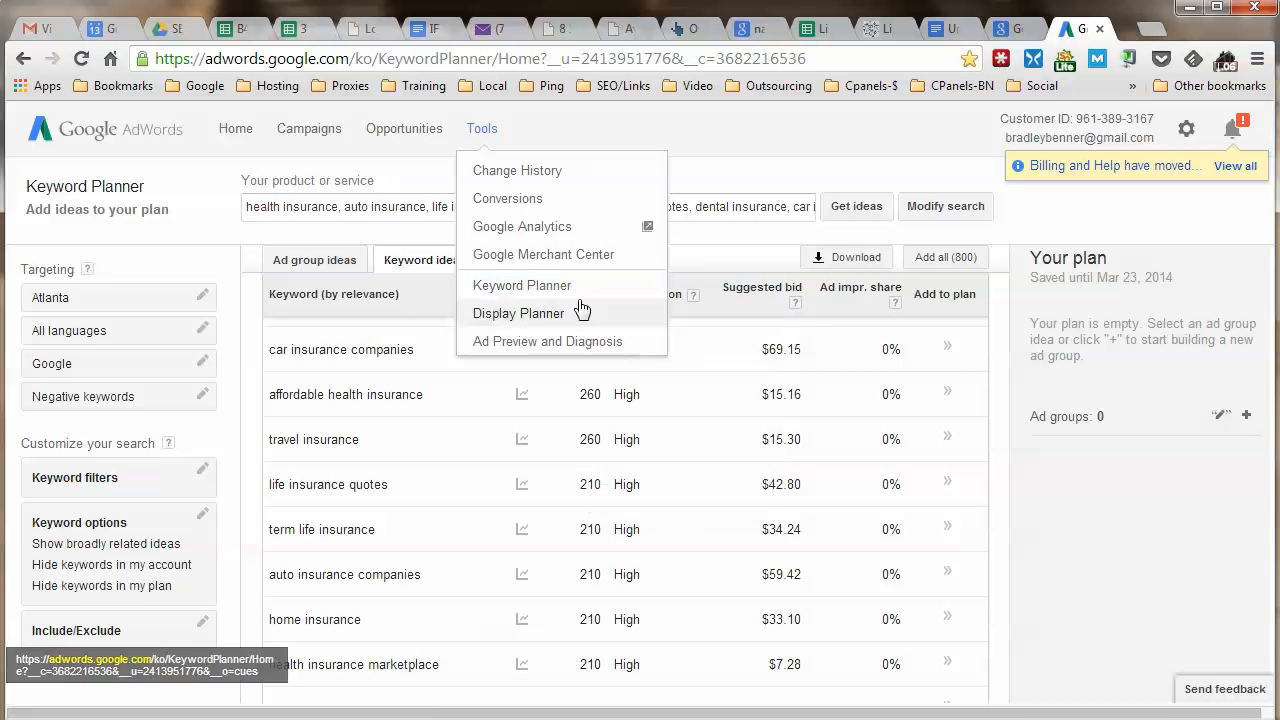
pyautogui.click(1098, 27)
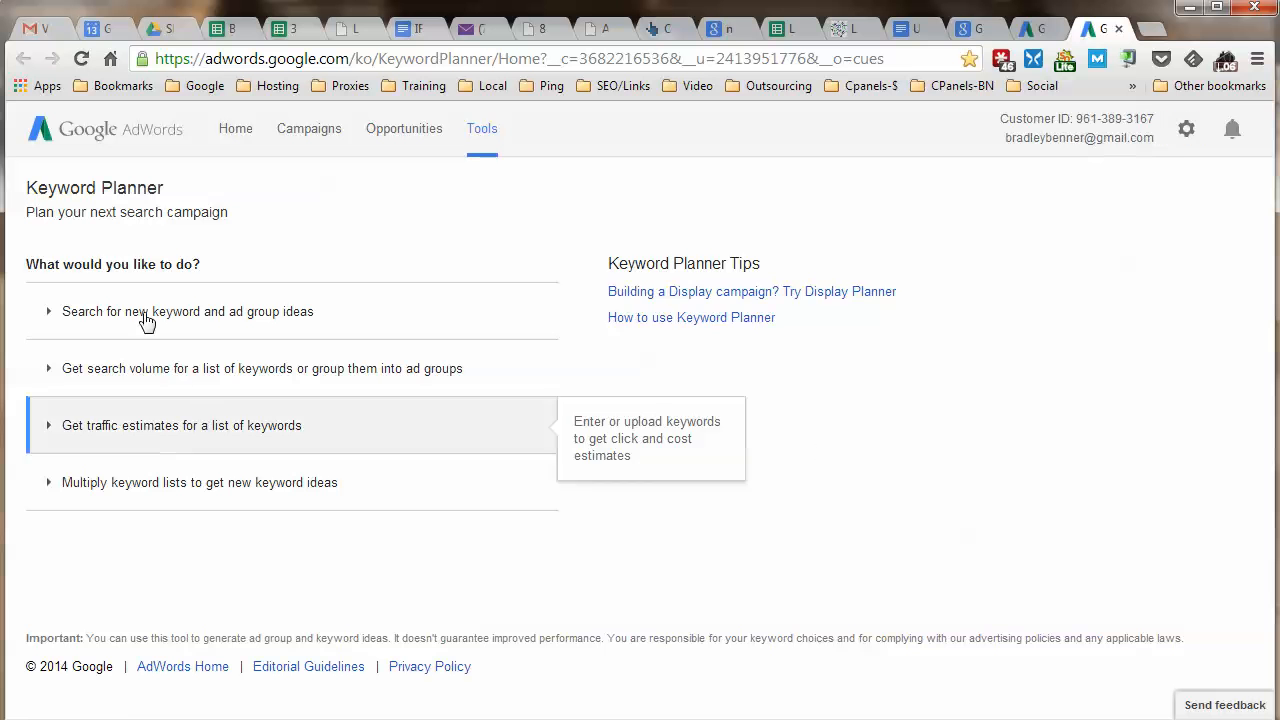
pyautogui.click(121, 318)
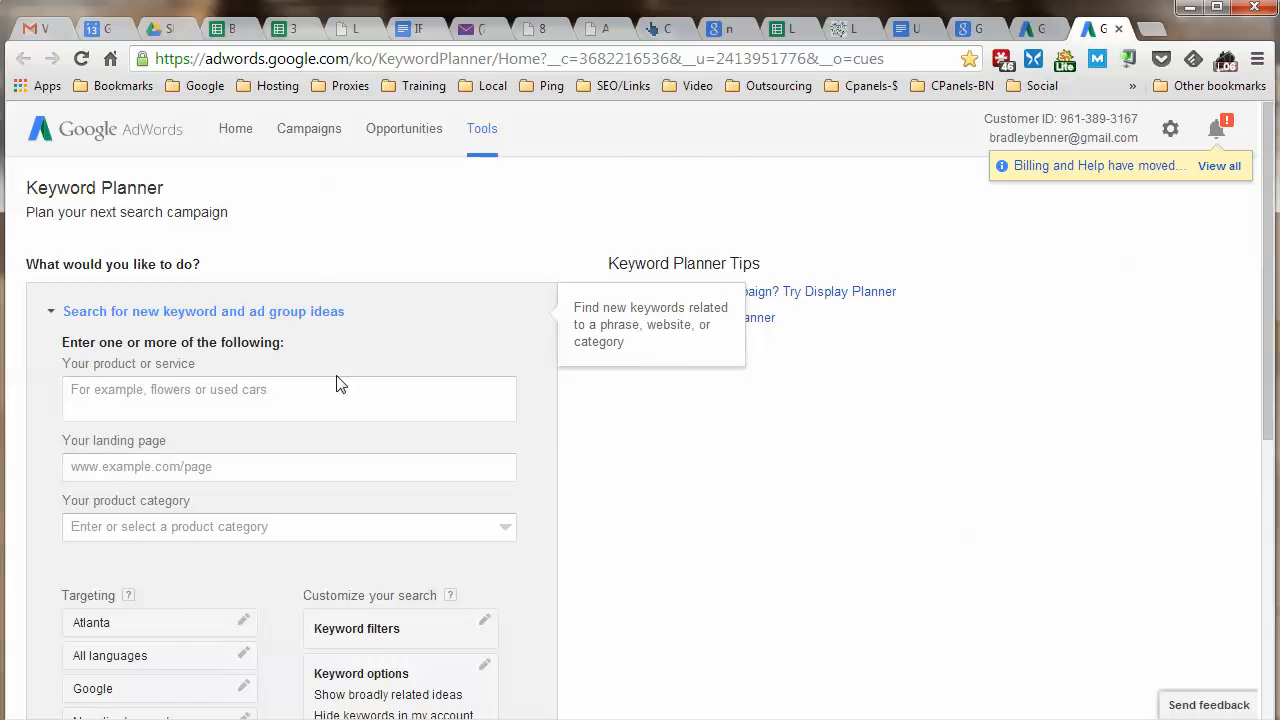
pyautogui.scroll(-1, 338, 383)
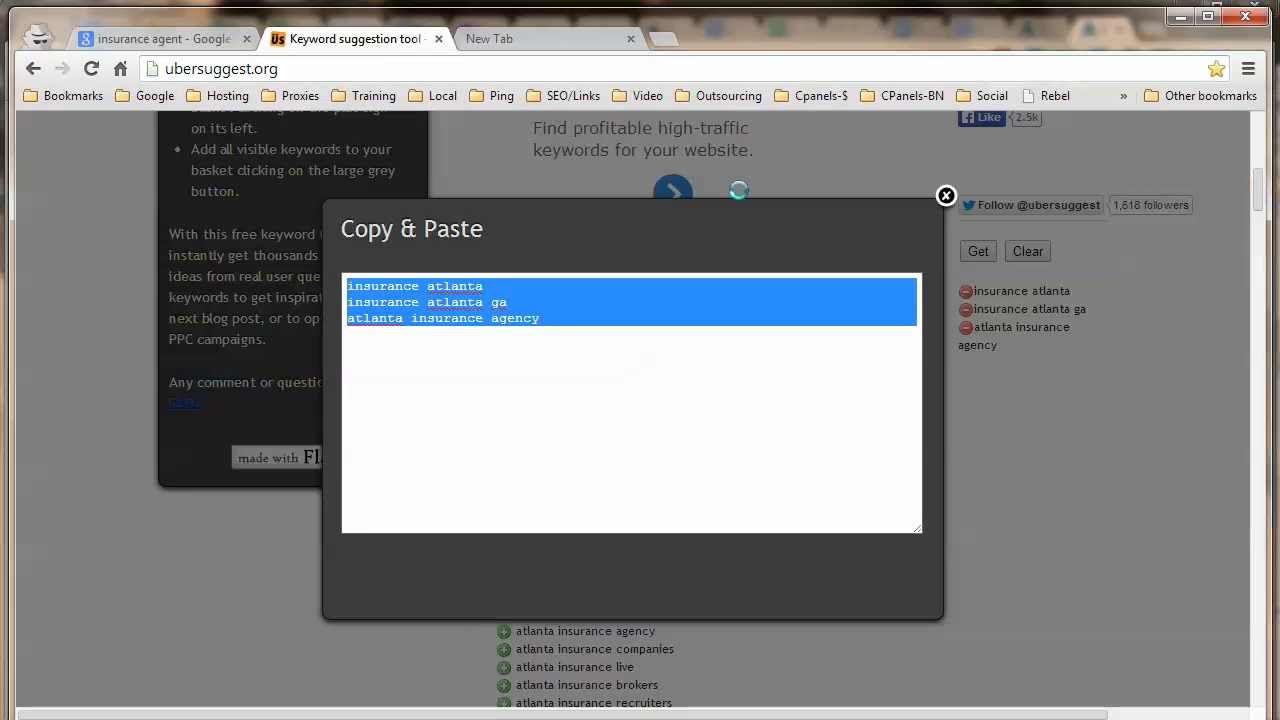
# Search Google for atlanta insurance agency in a new tab and review the results.
pyautogui.click(543, 44)
pyautogui.rightClick(555, 70)
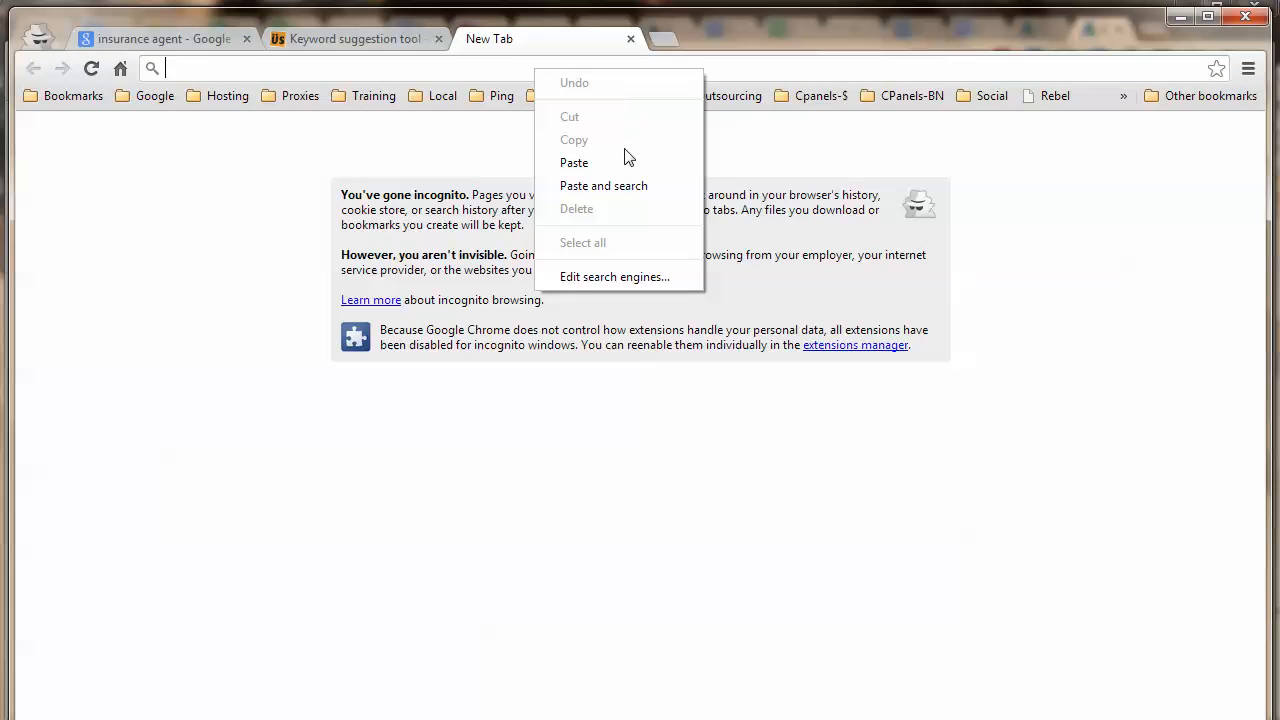
pyautogui.click(604, 186)
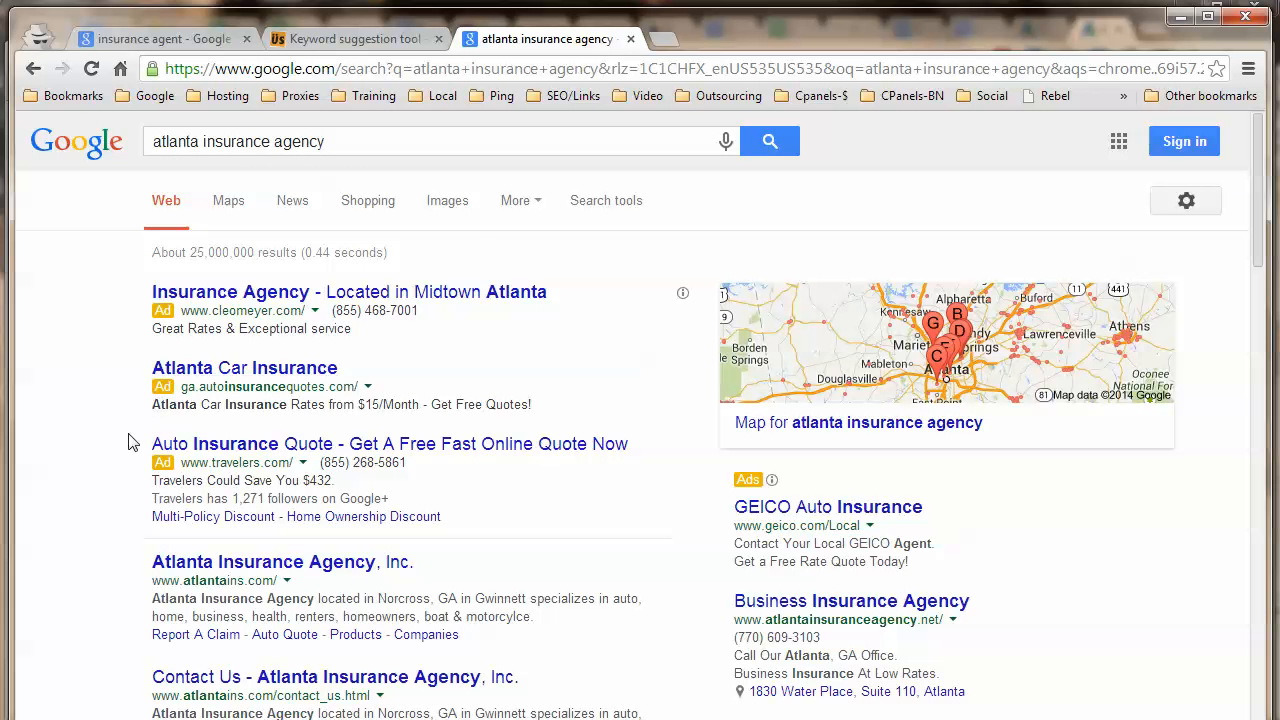
pyautogui.scroll(-2, 125, 470)
pyautogui.scroll(-3, 300, 430)
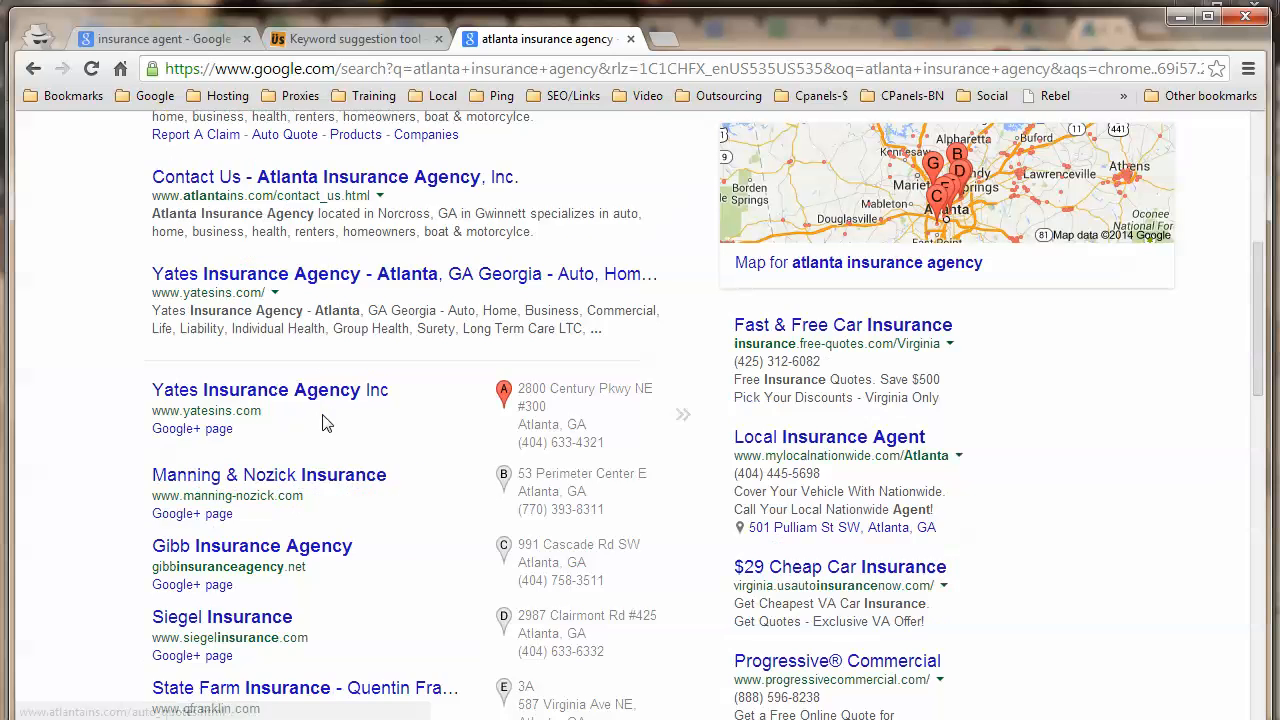
pyautogui.scroll(1, 450, 500)
pyautogui.scroll(2, 457, 510)
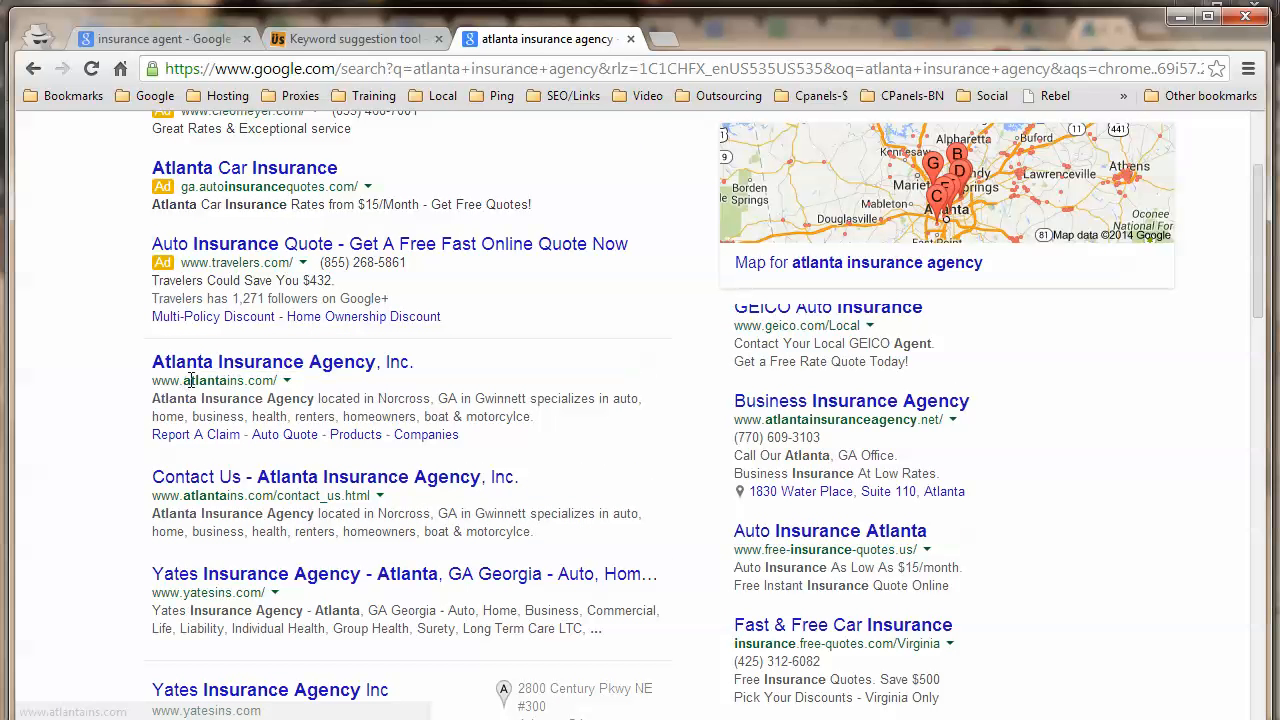
pyautogui.rightClick(268, 366)
pyautogui.click(300, 378)
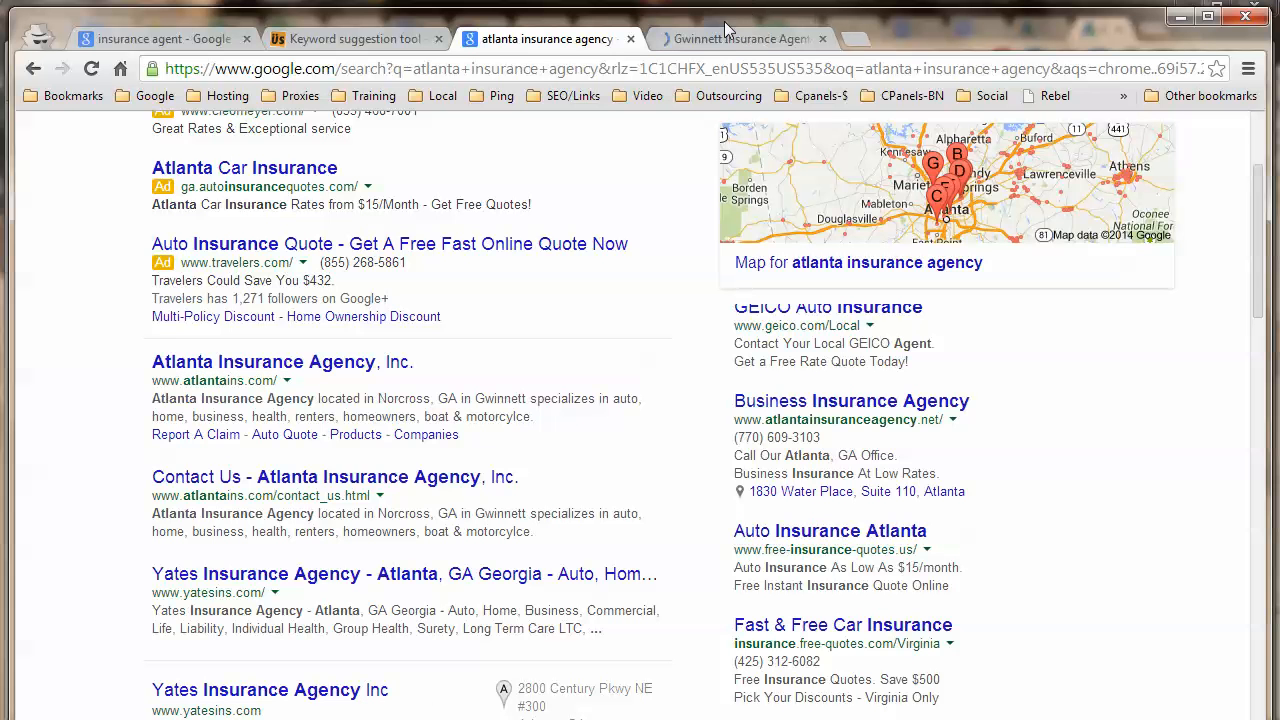
pyautogui.click(727, 32)
pyautogui.click(590, 68)
pyautogui.rightClick(590, 68)
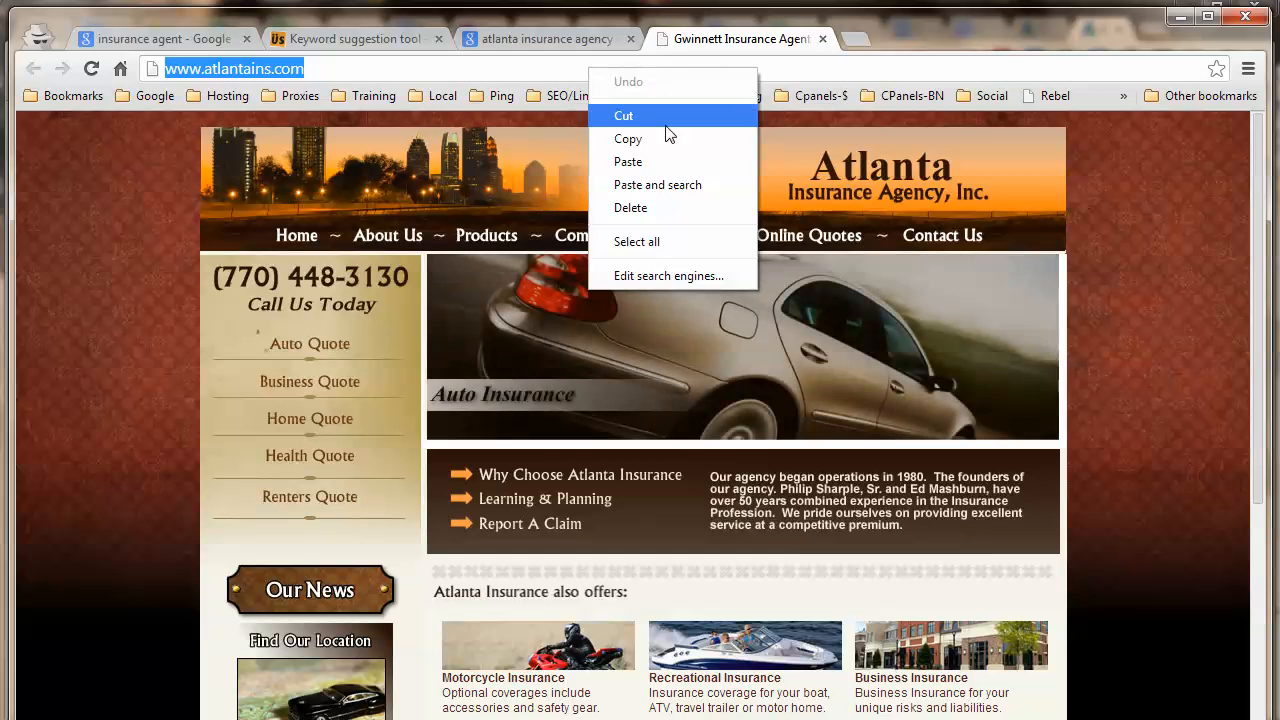
pyautogui.click(660, 139)
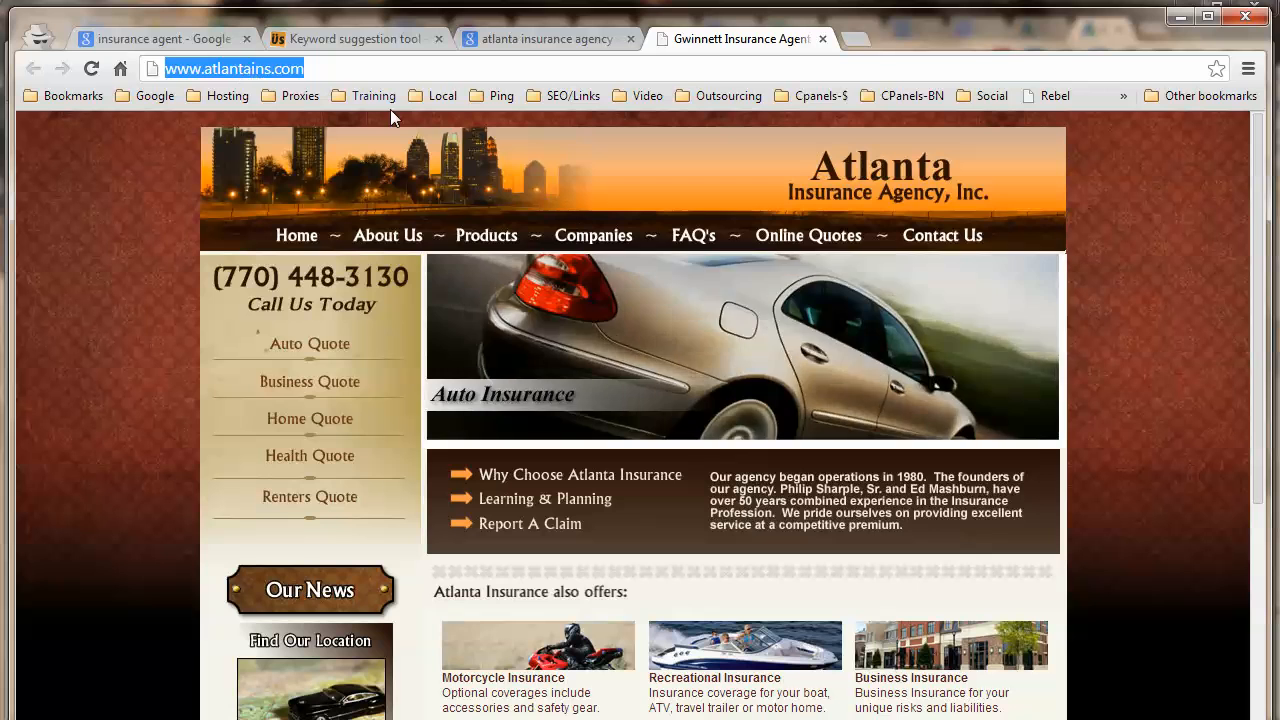
pyautogui.hotkey('alt', 'Tab')
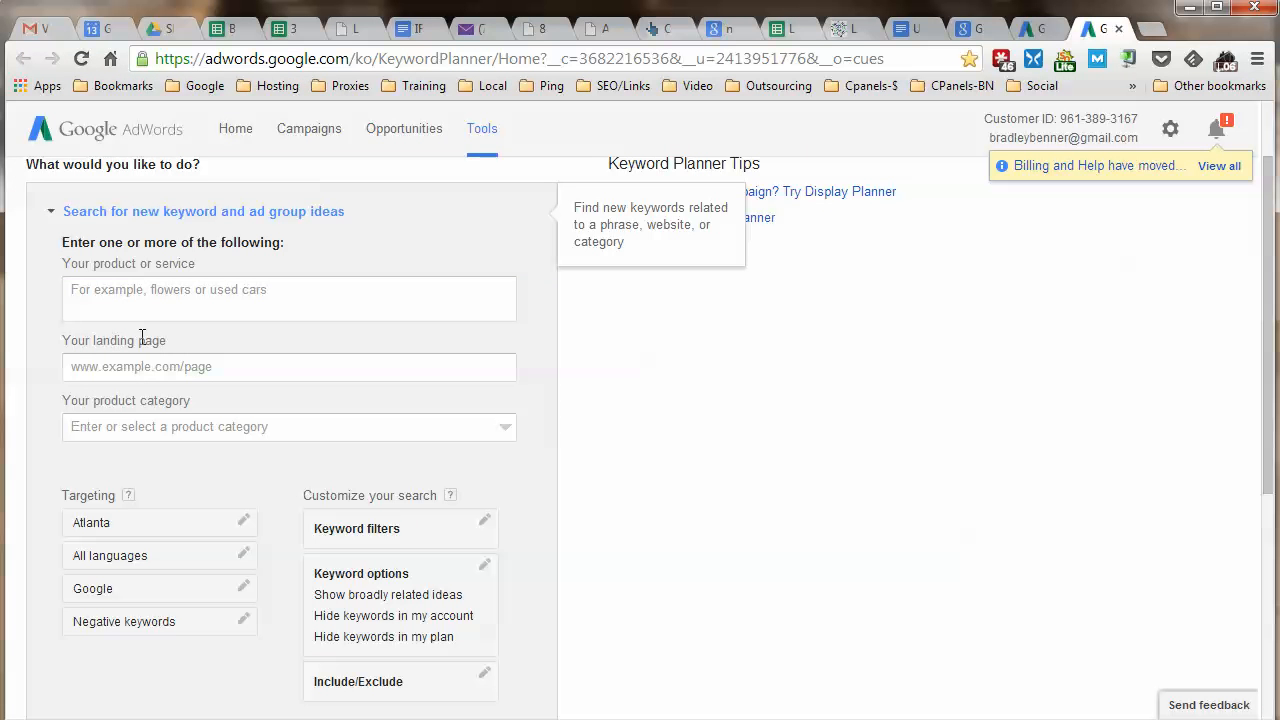
pyautogui.click(177, 366)
pyautogui.rightClick(184, 364)
pyautogui.click(271, 478)
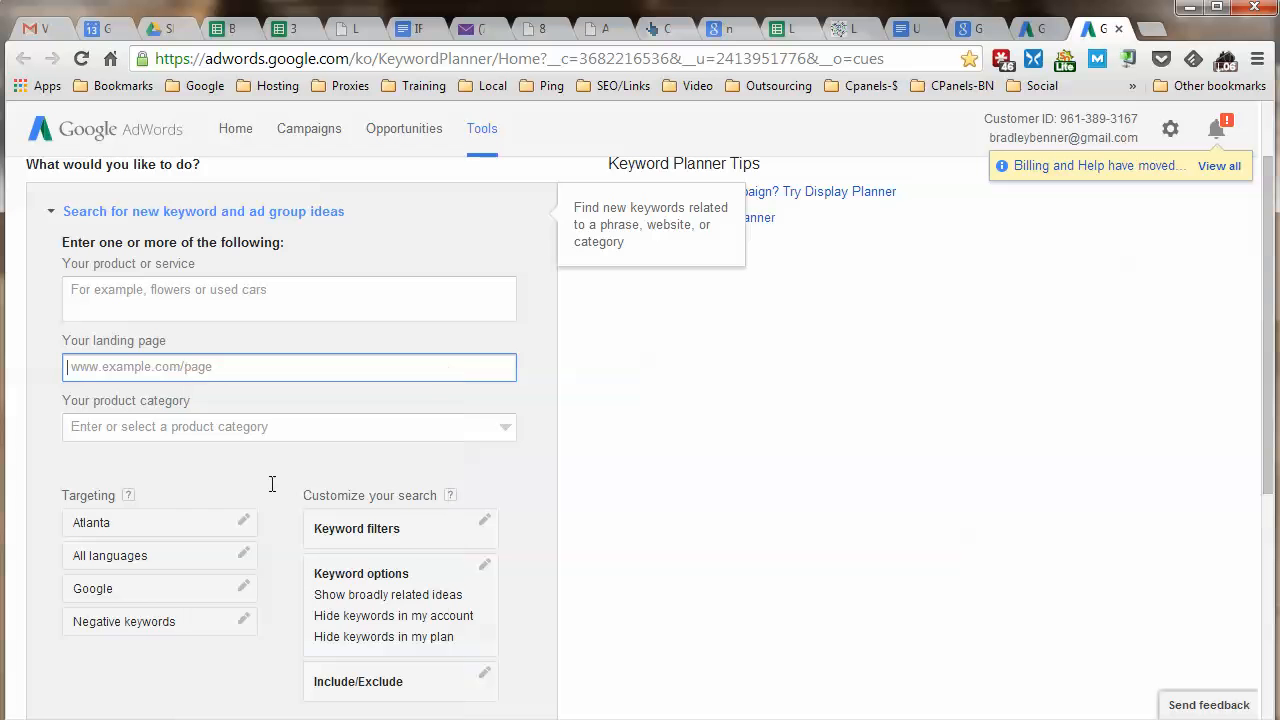
pyautogui.scroll(-2, 418, 473)
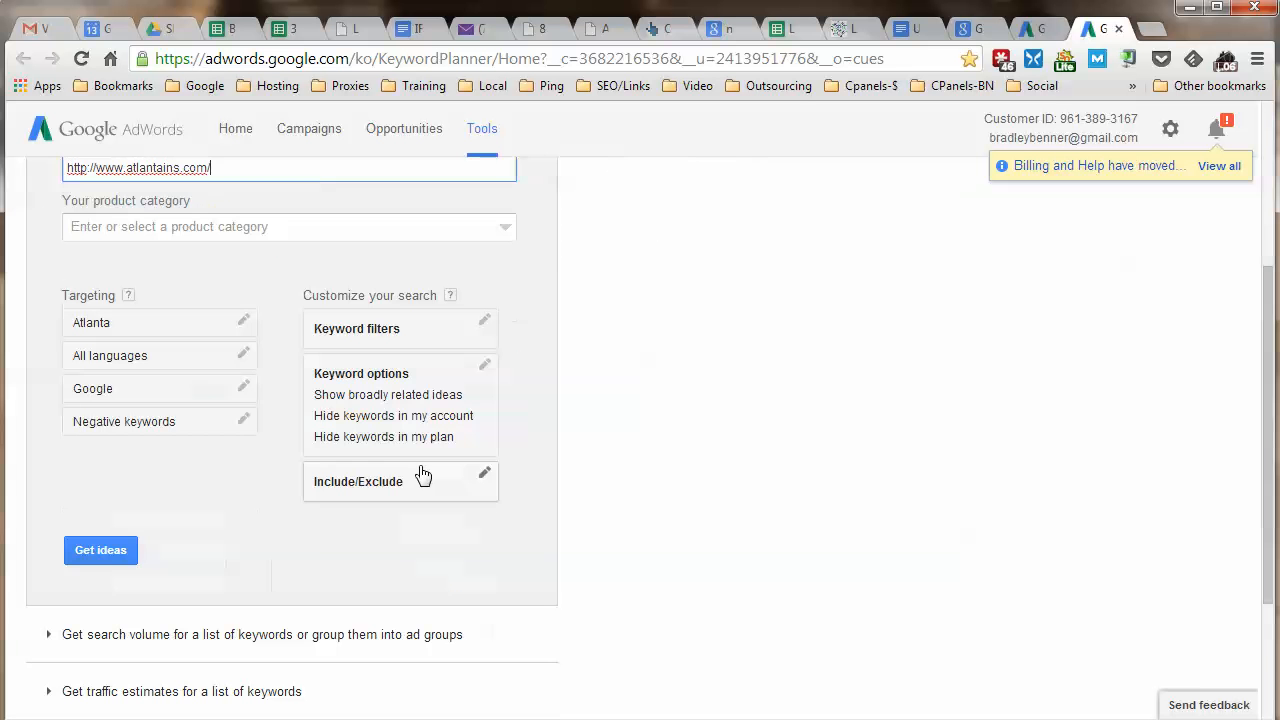
pyautogui.click(108, 554)
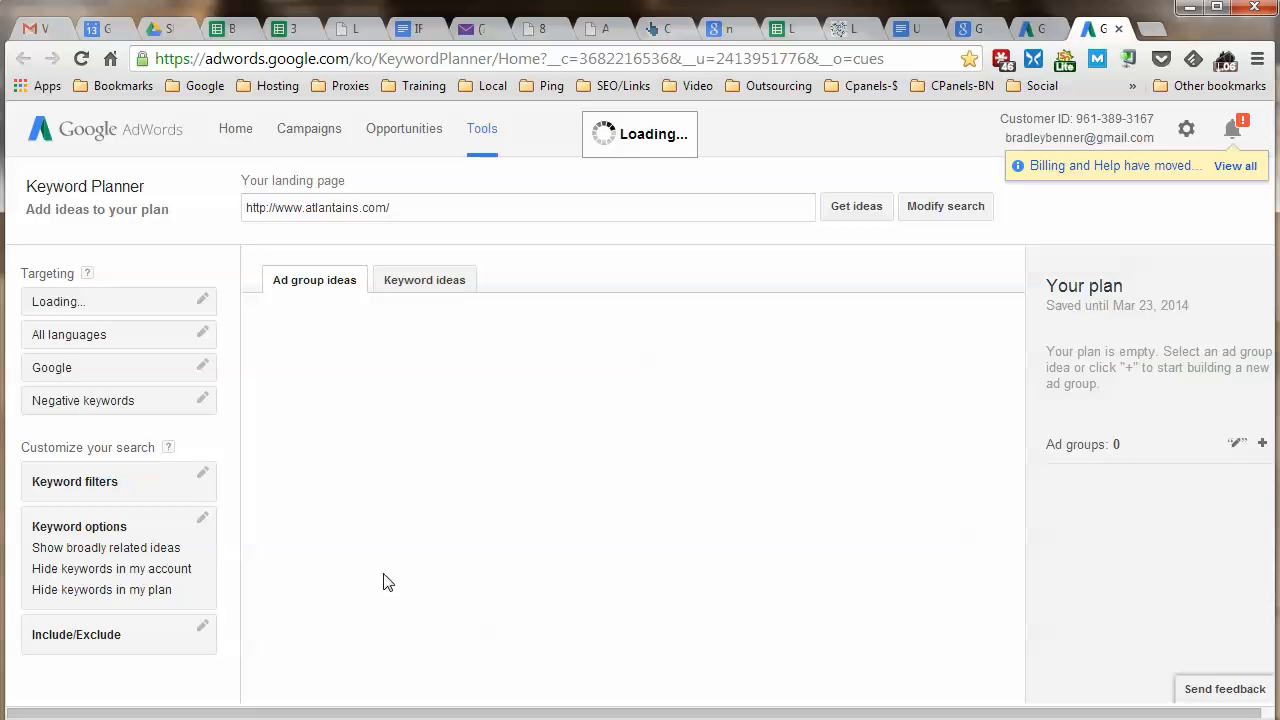
pyautogui.click(457, 288)
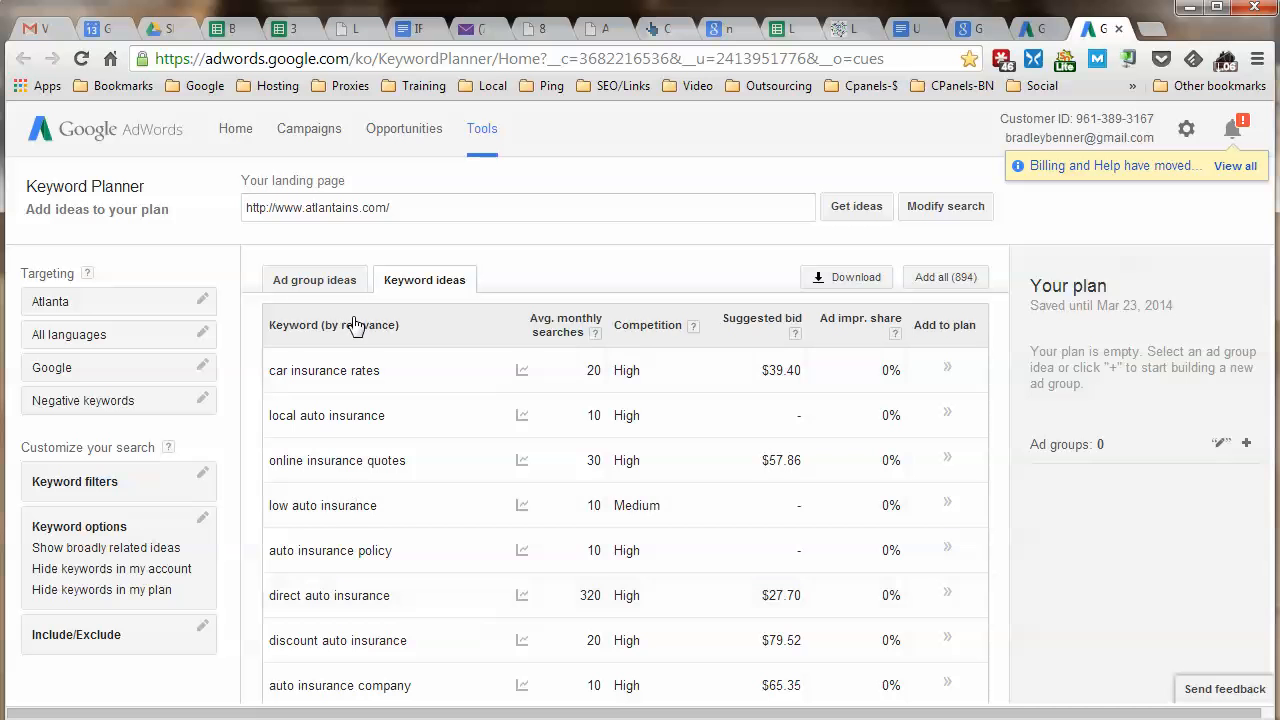
# Sort the atlantains.com ideas by Avg. monthly searches descending, browse them, then rerun Get ideas.
pyautogui.click(570, 335)
pyautogui.scroll(-2, 657, 453)
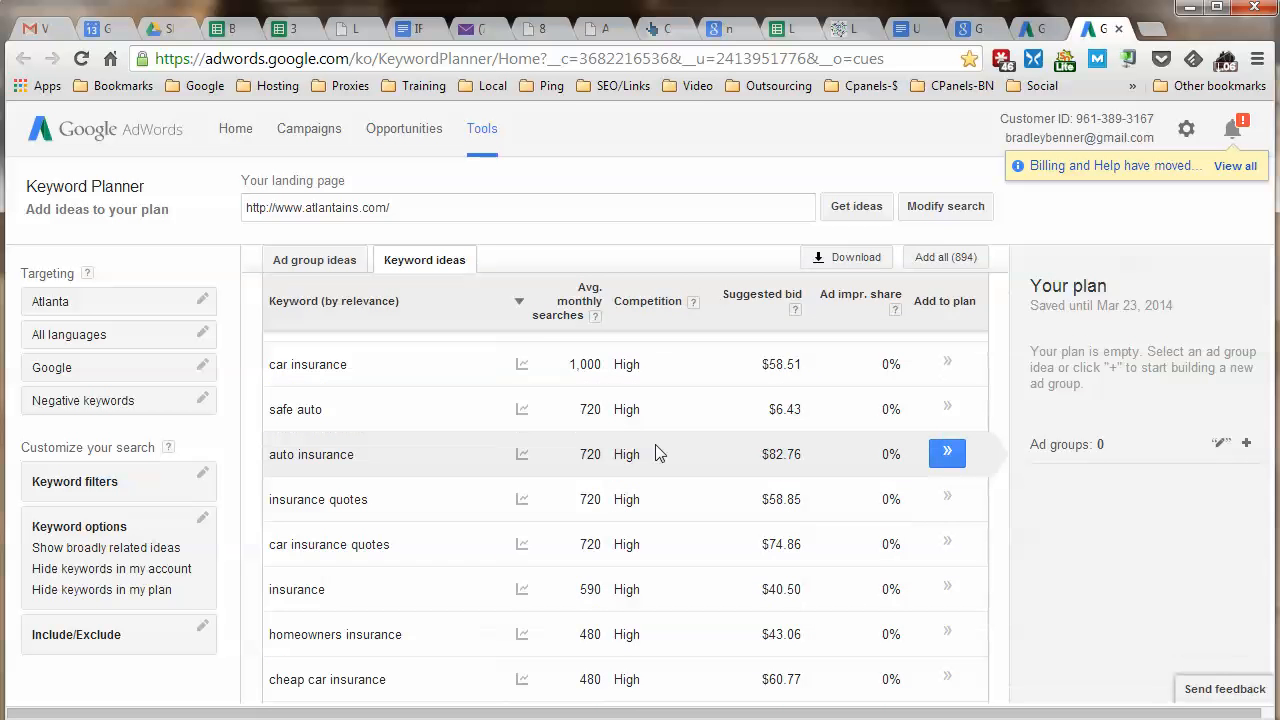
pyautogui.scroll(-4, 590, 454)
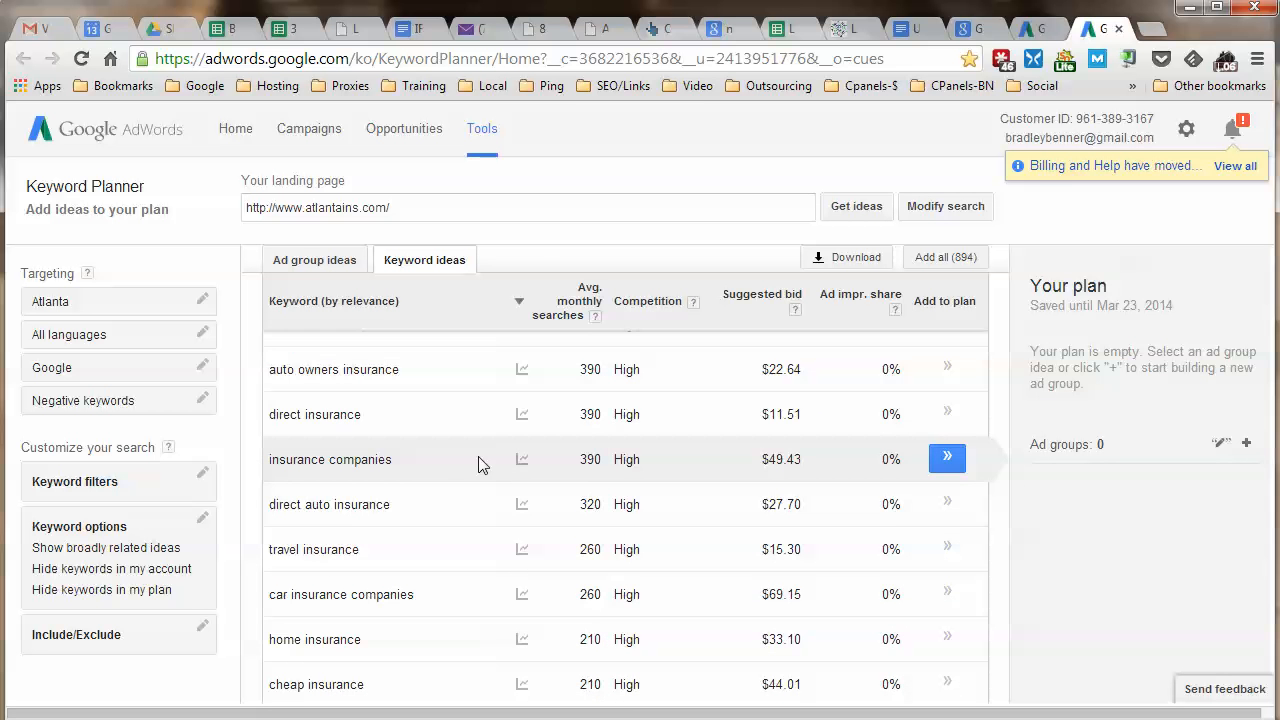
pyautogui.scroll(6, 466, 346)
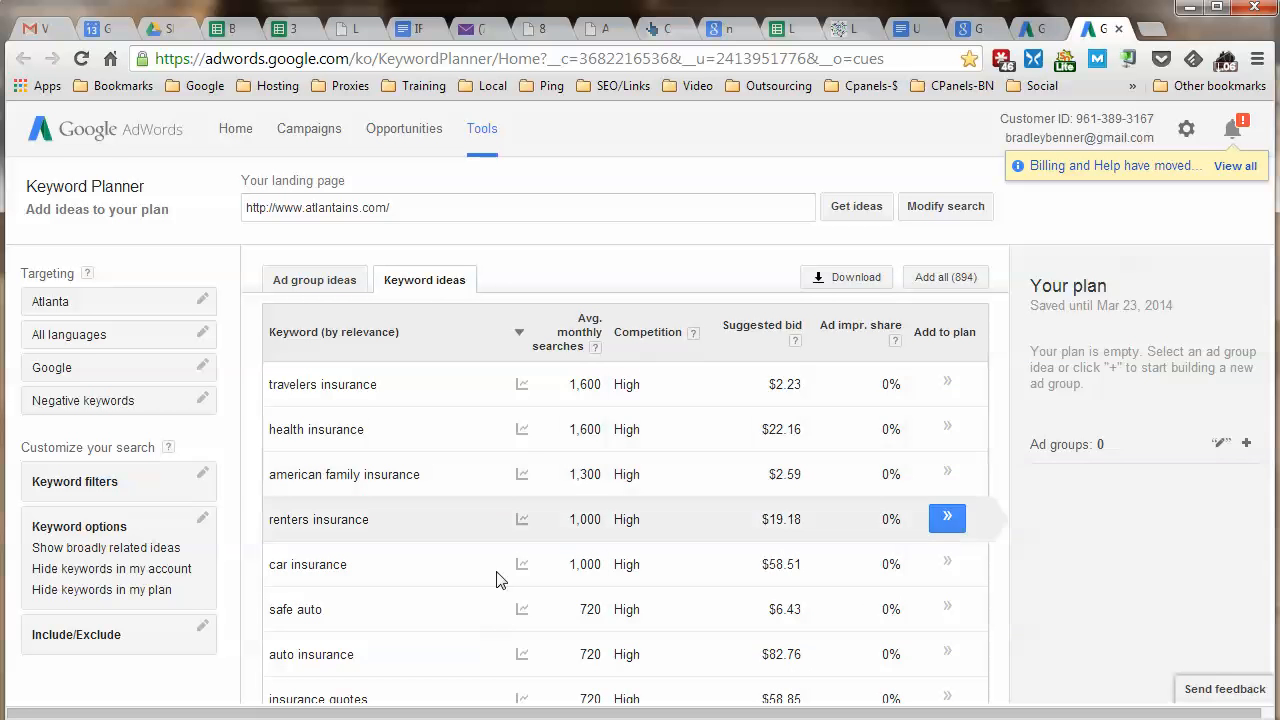
pyautogui.scroll(-1, 423, 606)
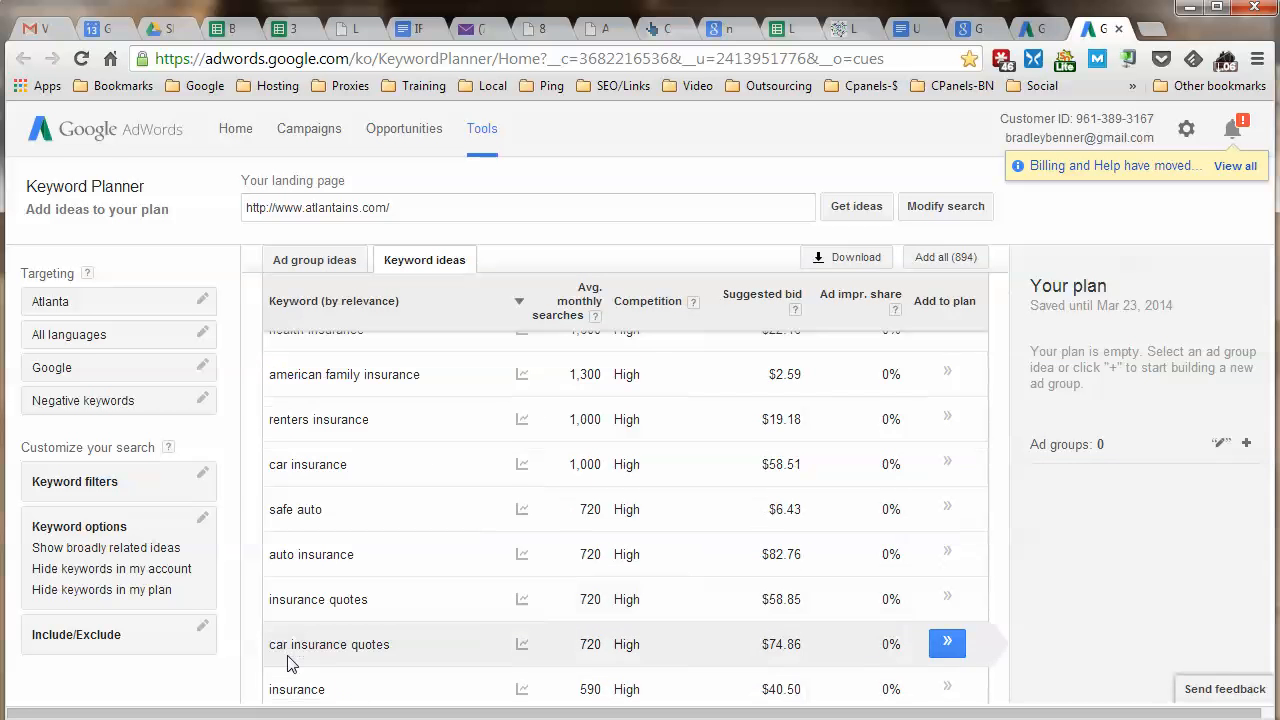
pyautogui.scroll(-5, 323, 643)
pyautogui.scroll(-4, 280, 650)
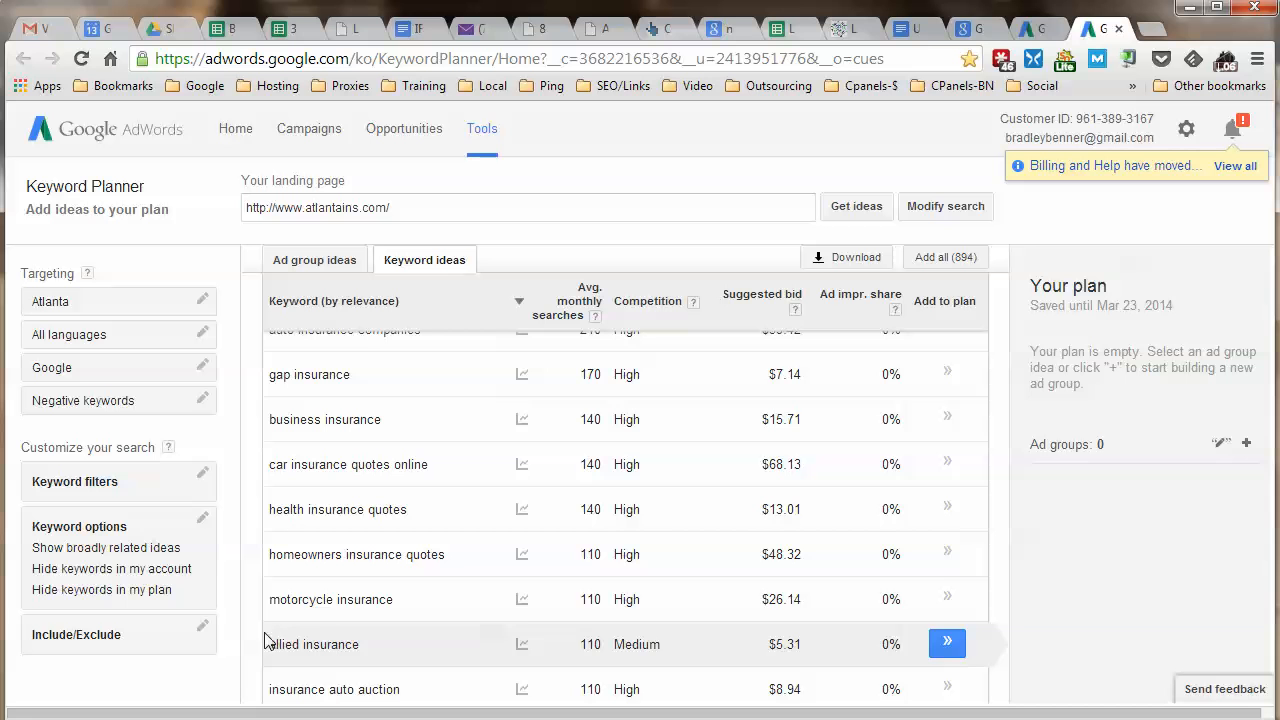
pyautogui.click(847, 213)
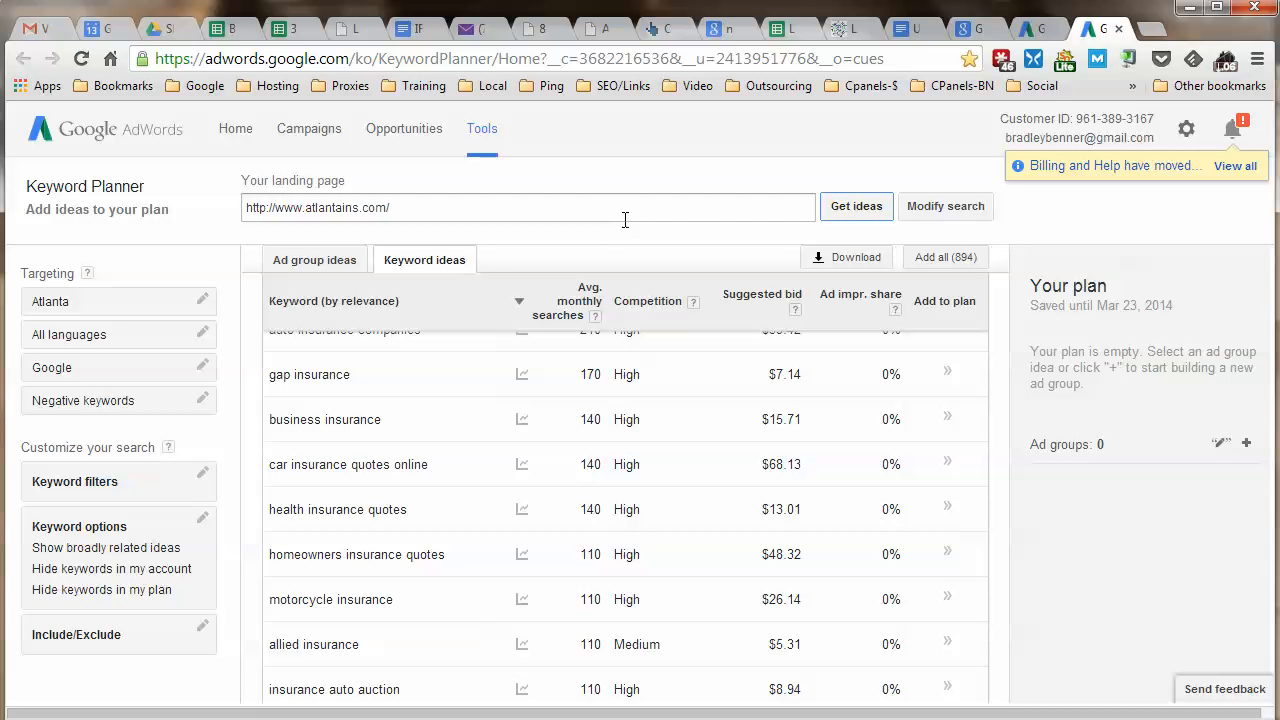
pyautogui.click(832, 212)
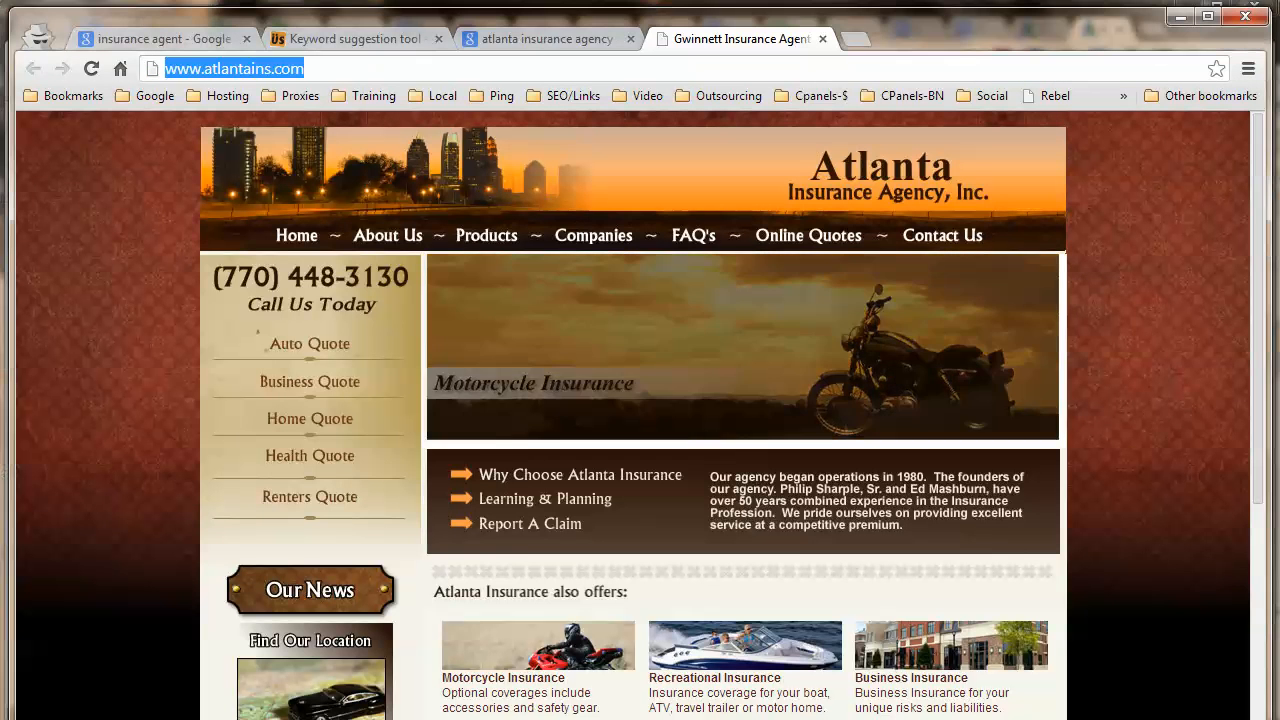
pyautogui.click(540, 38)
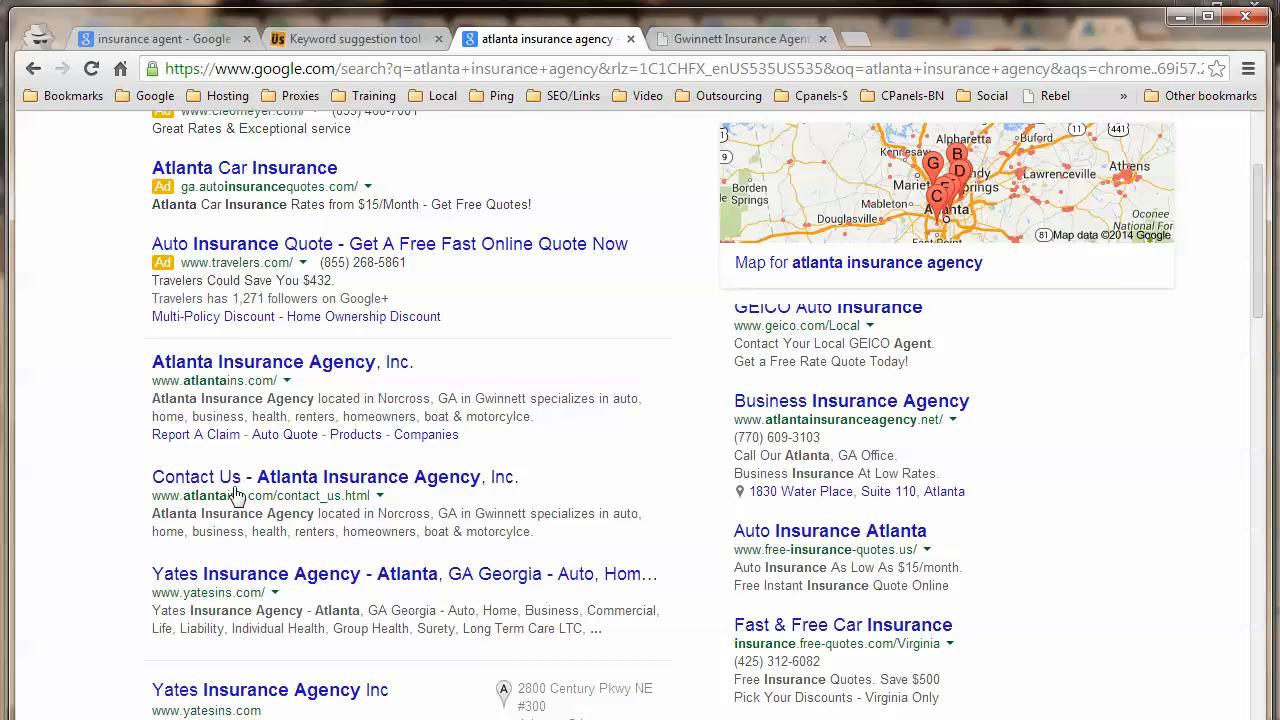
pyautogui.scroll(-1, 240, 490)
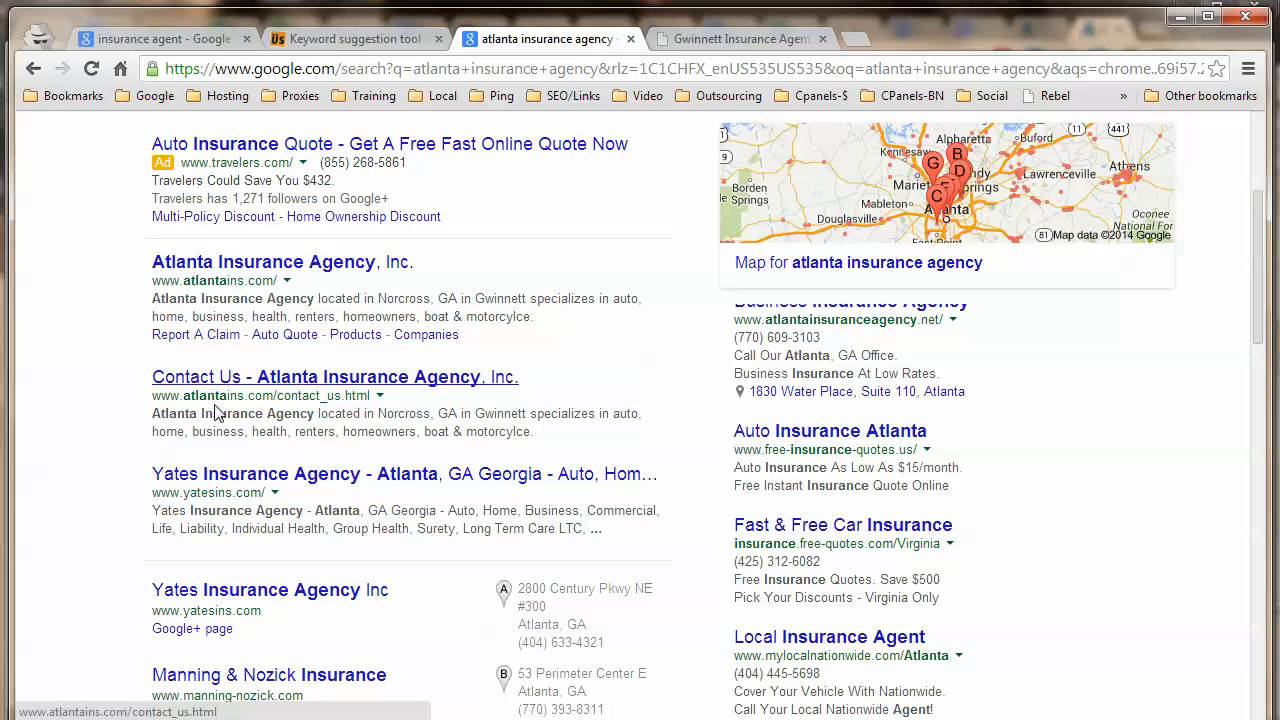
pyautogui.scroll(-1, 213, 413)
pyautogui.rightClick(207, 372)
pyautogui.click(270, 380)
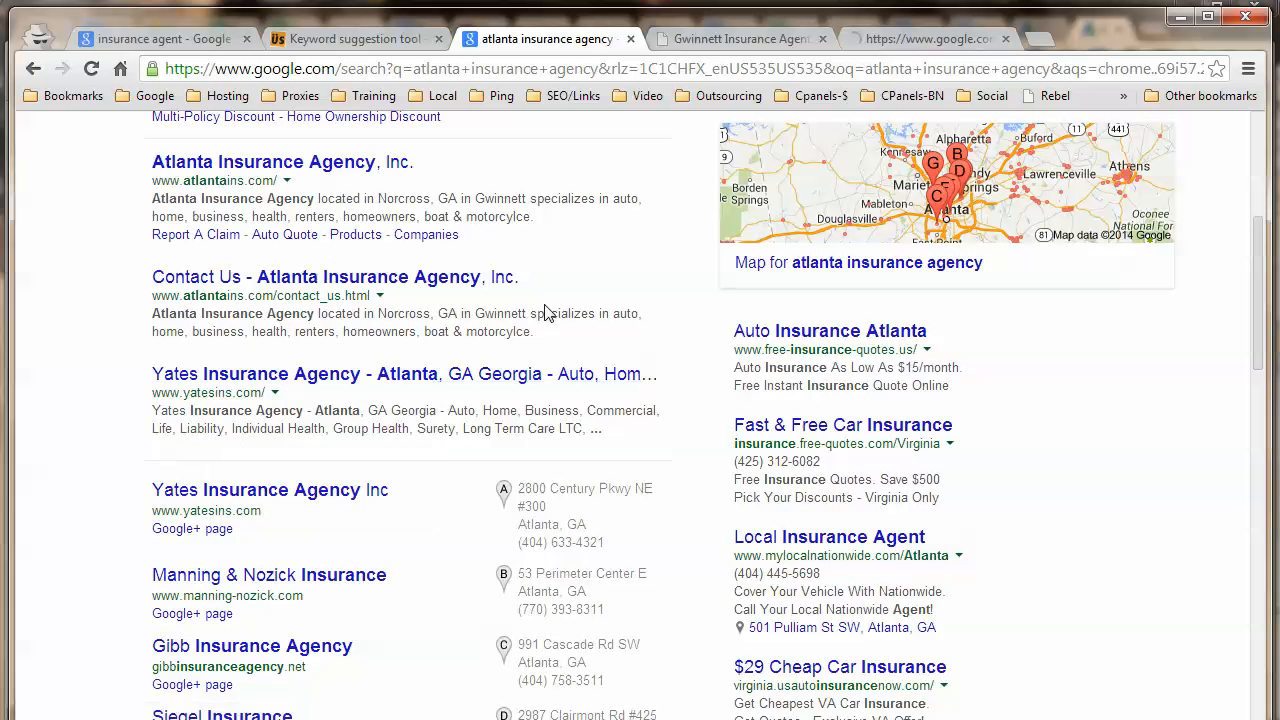
pyautogui.click(898, 36)
pyautogui.click(557, 69)
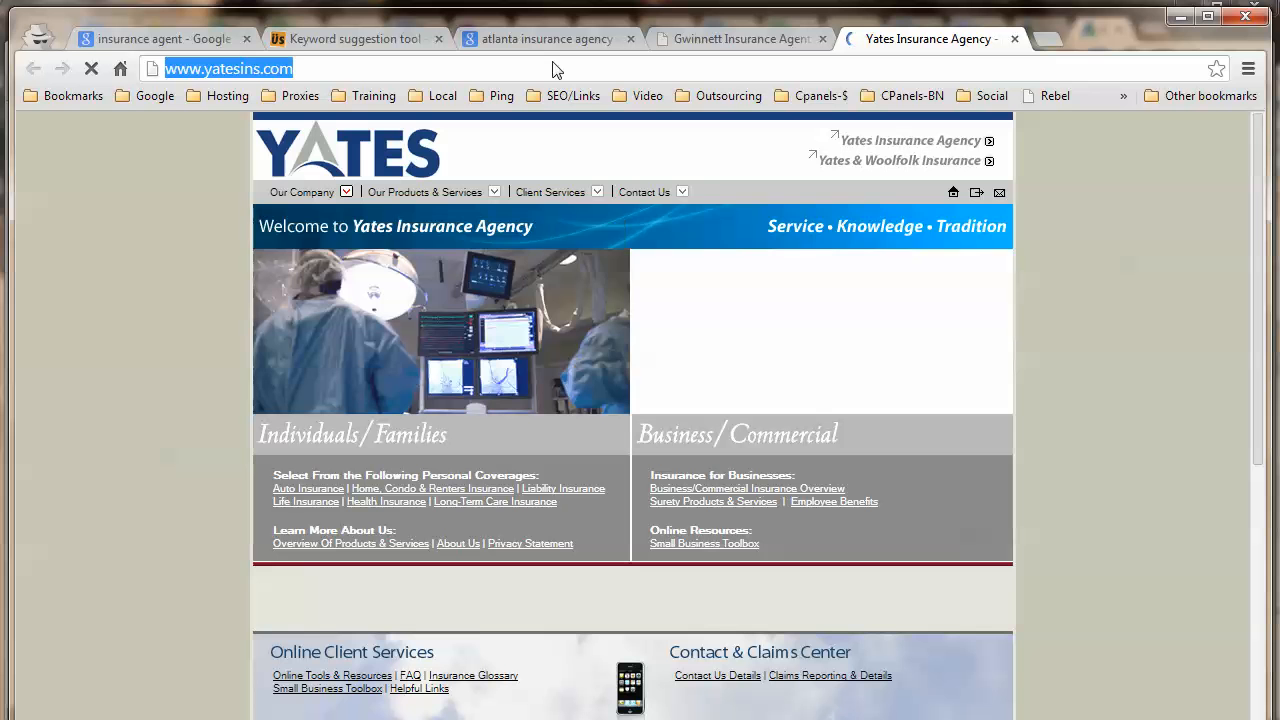
pyautogui.rightClick(557, 69)
pyautogui.click(622, 133)
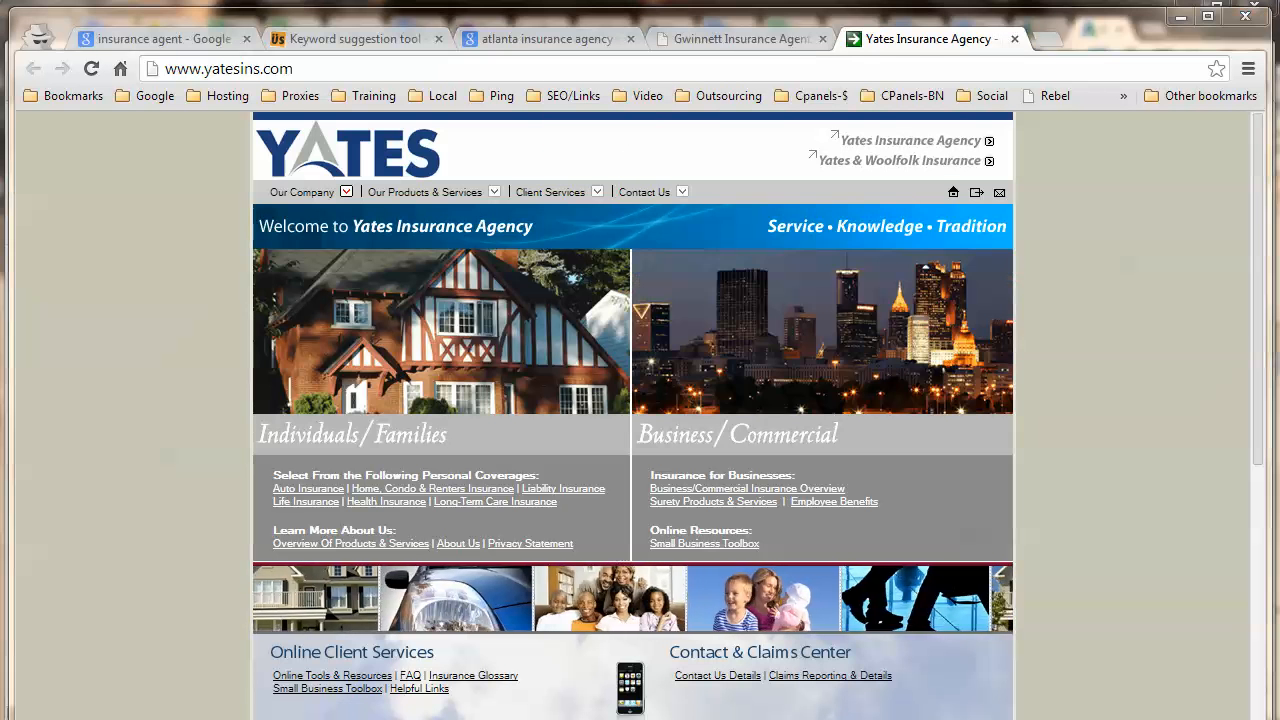
pyautogui.hotkey('alt', 'Tab')
pyautogui.moveTo(429, 207); pyautogui.dragTo(227, 211)
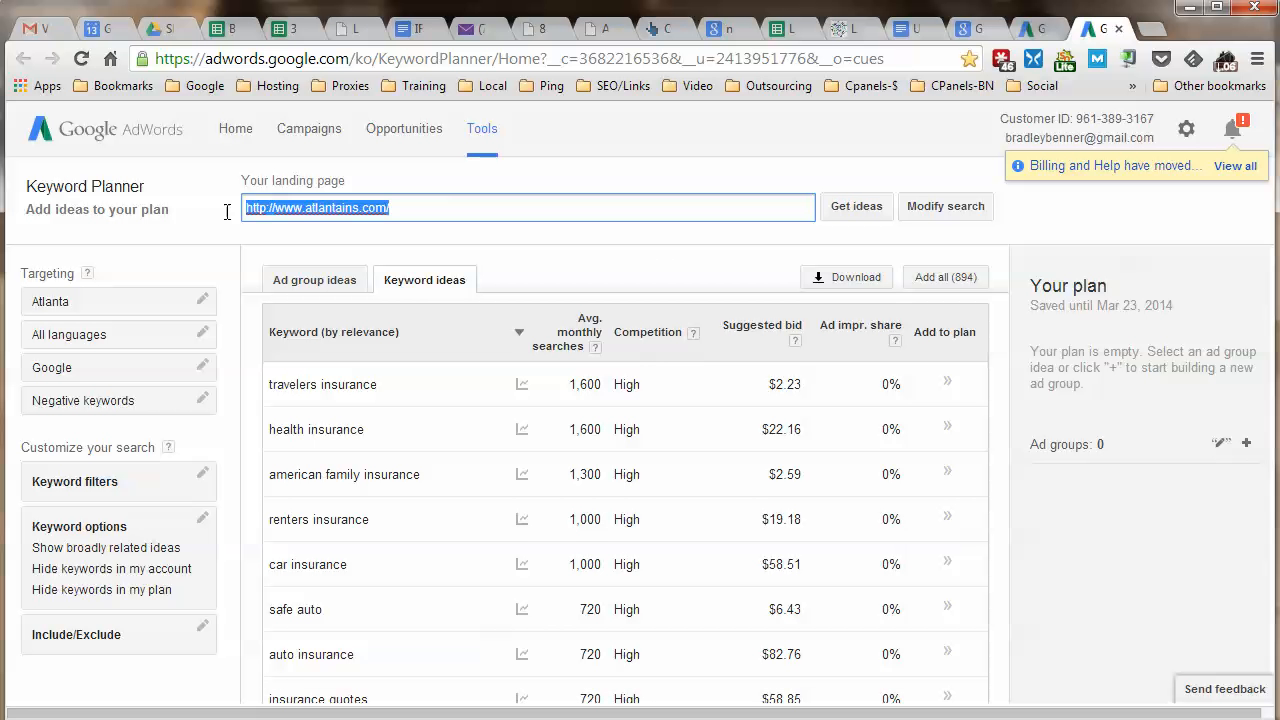
pyautogui.rightClick(432, 210)
pyautogui.click(540, 323)
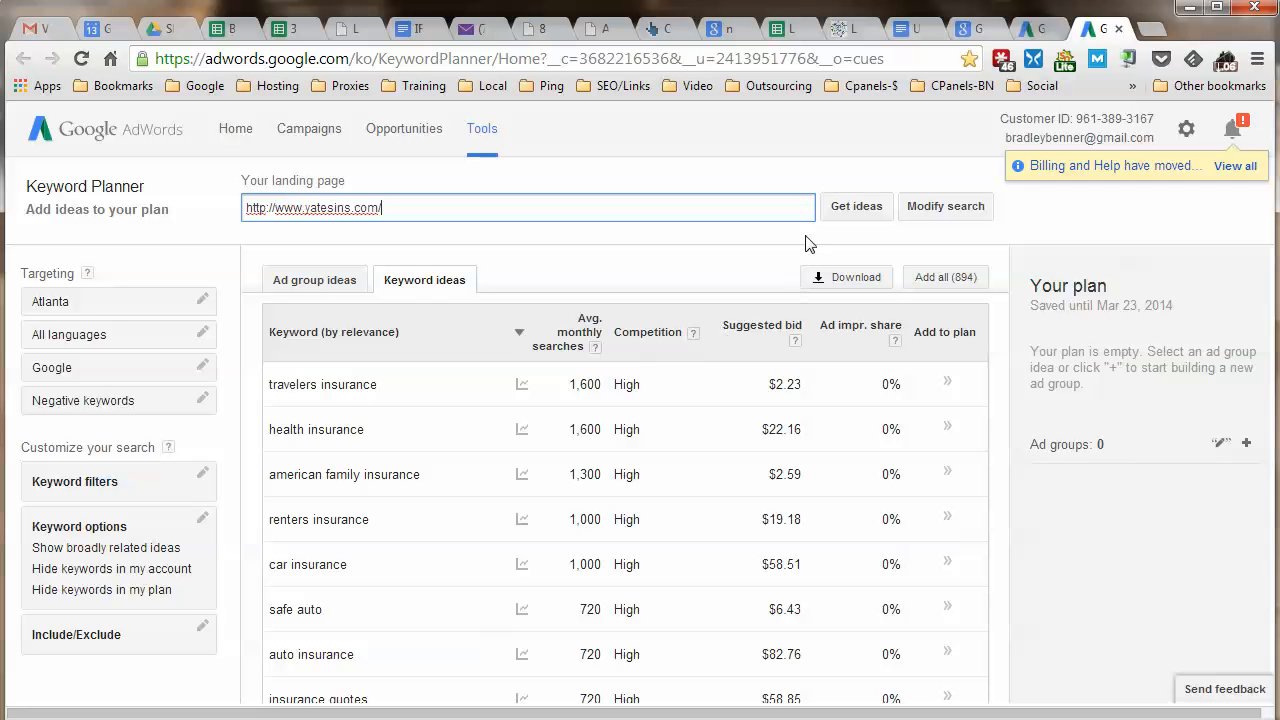
pyautogui.click(857, 210)
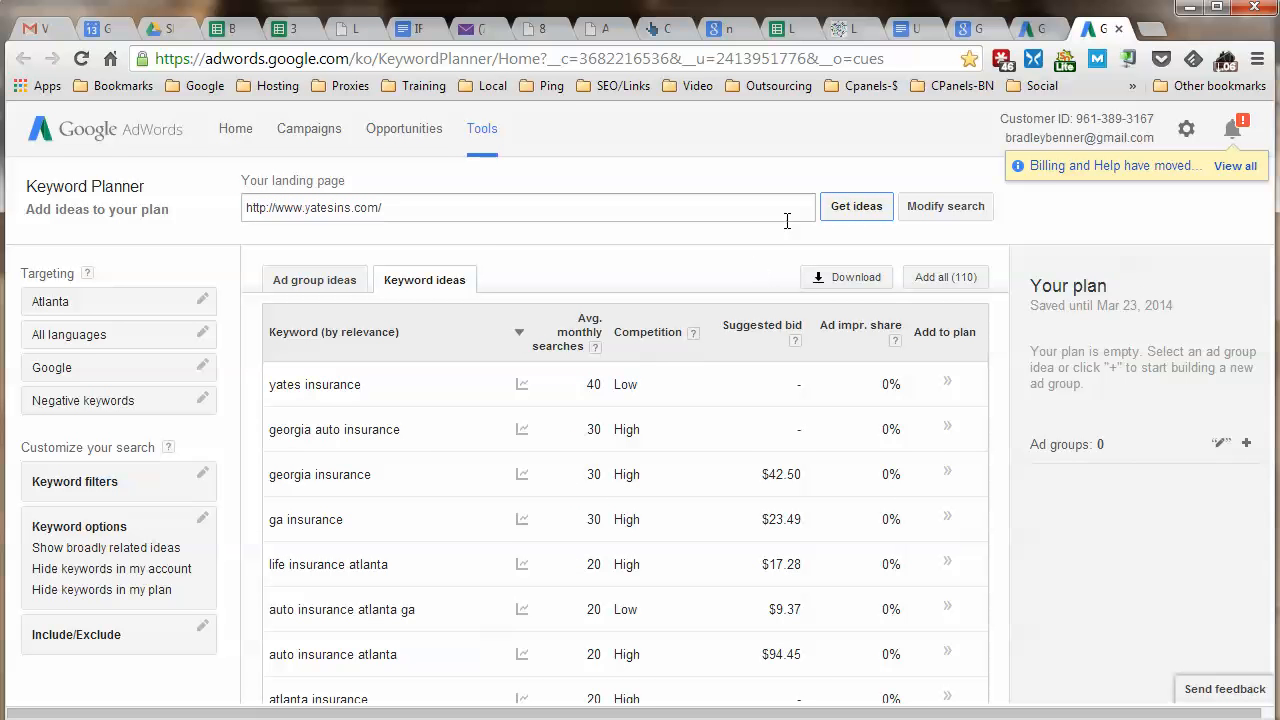
pyautogui.scroll(-2, 710, 400)
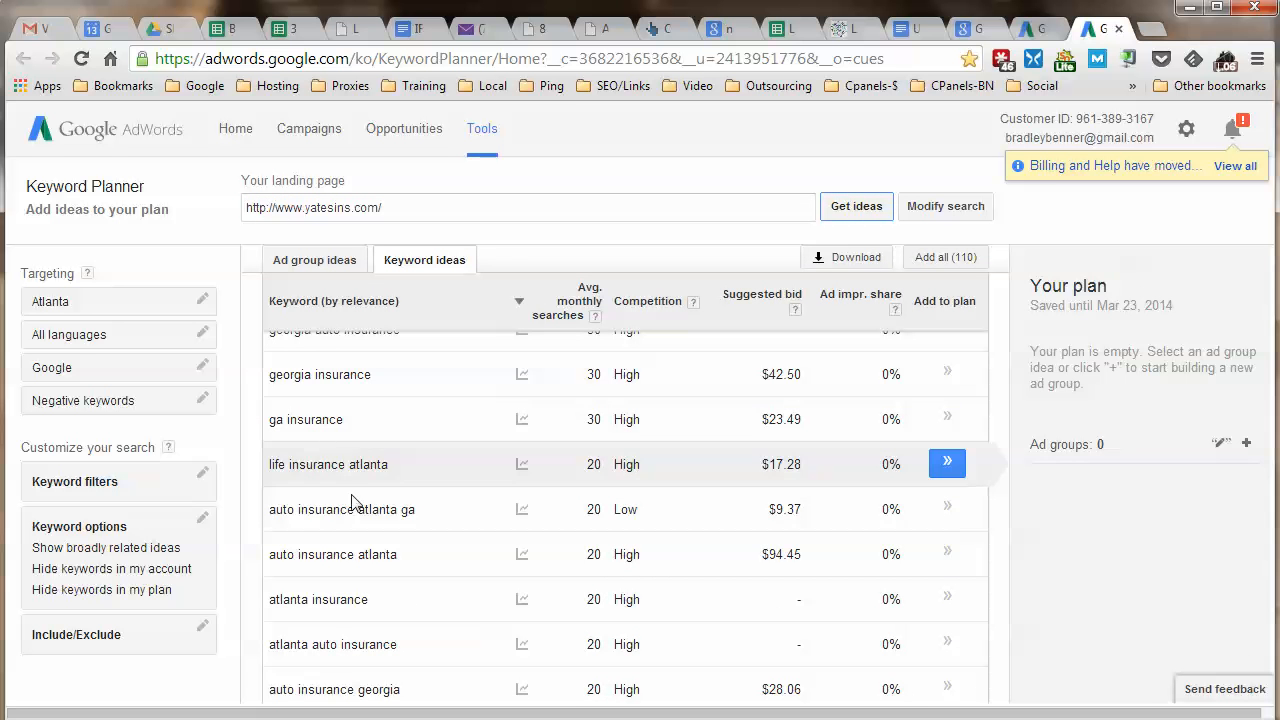
pyautogui.scroll(-2, 425, 495)
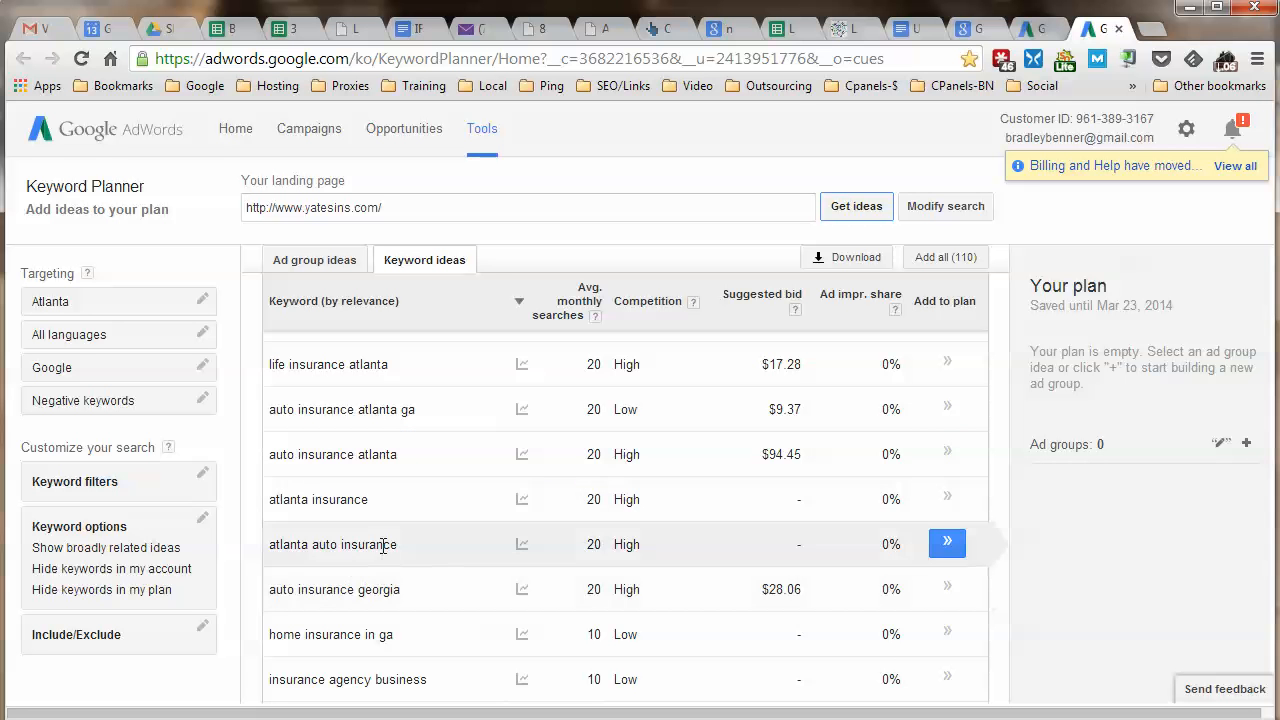
pyautogui.scroll(-2, 403, 510)
pyautogui.scroll(-2, 403, 510)
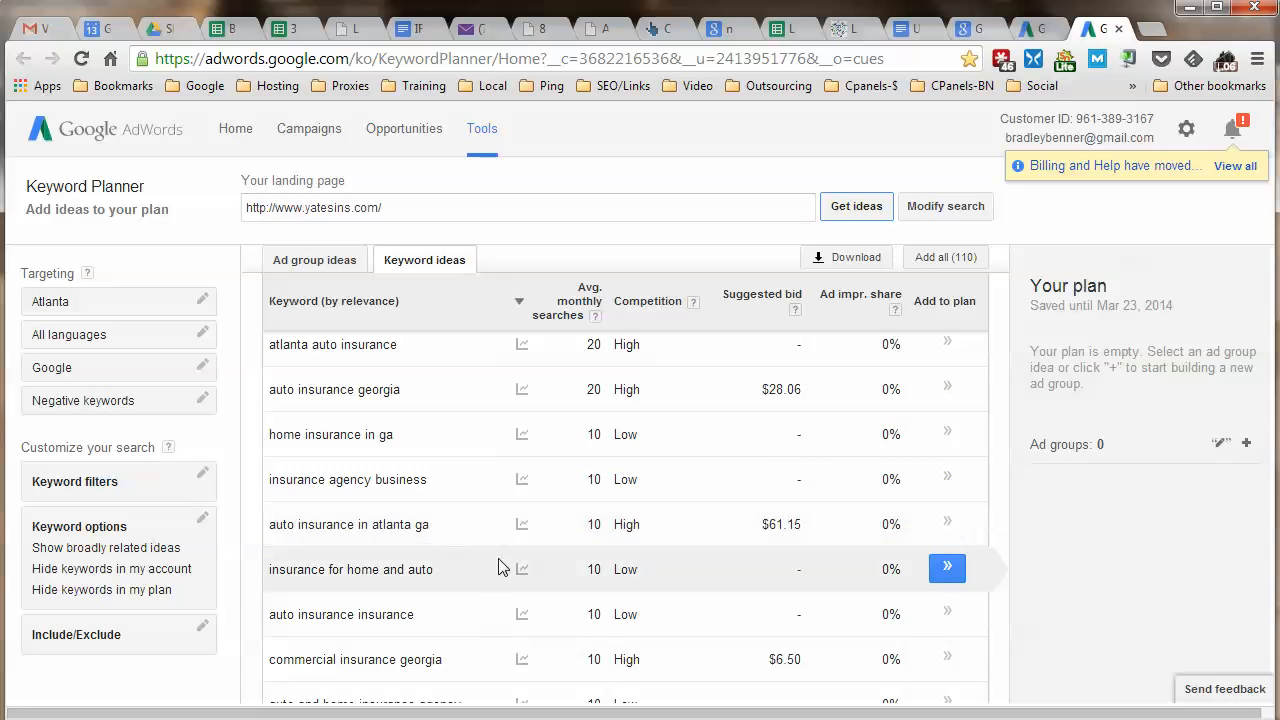
pyautogui.moveTo(520, 510)
pyautogui.scroll(-1, 385, 512)
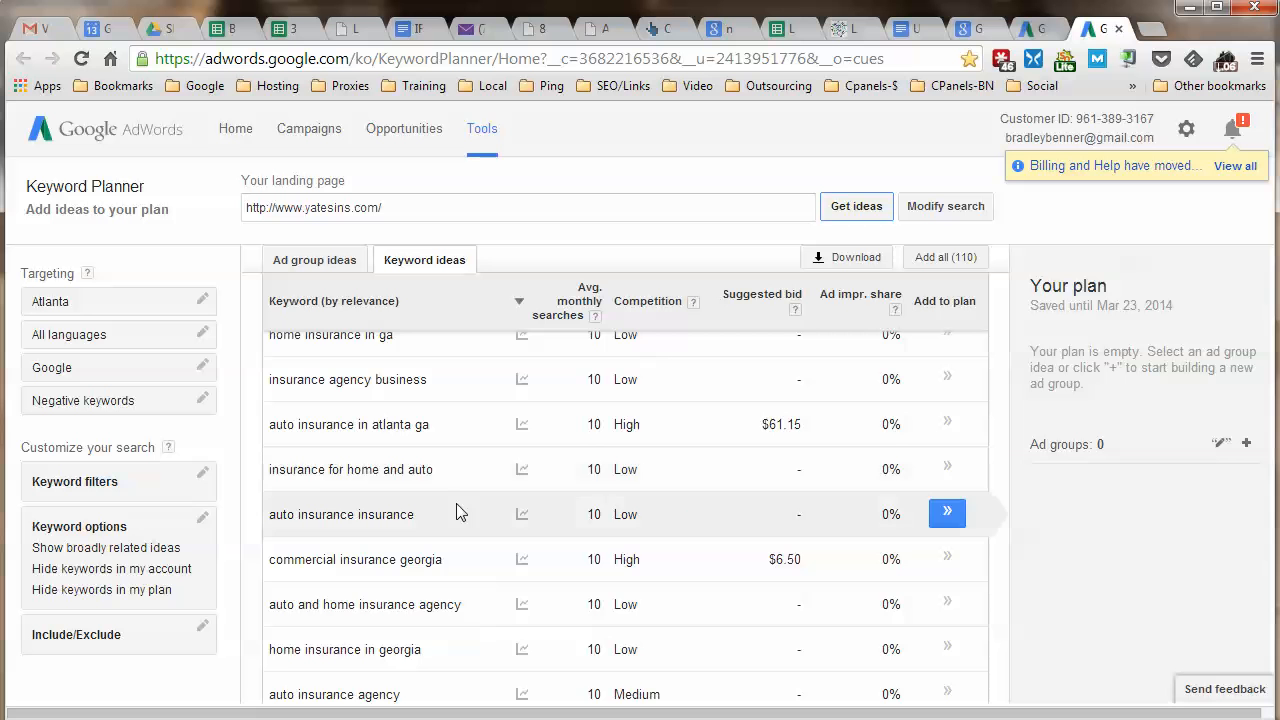
pyautogui.scroll(-1, 456, 504)
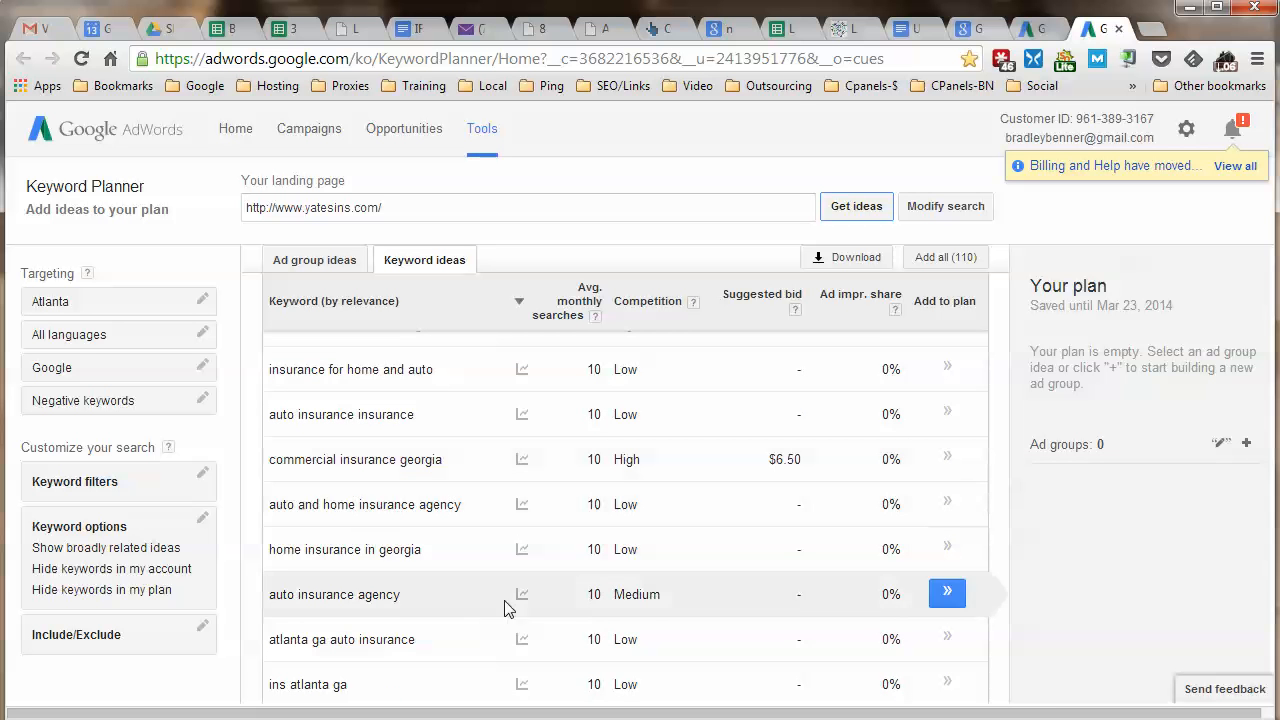
pyautogui.scroll(-1, 461, 639)
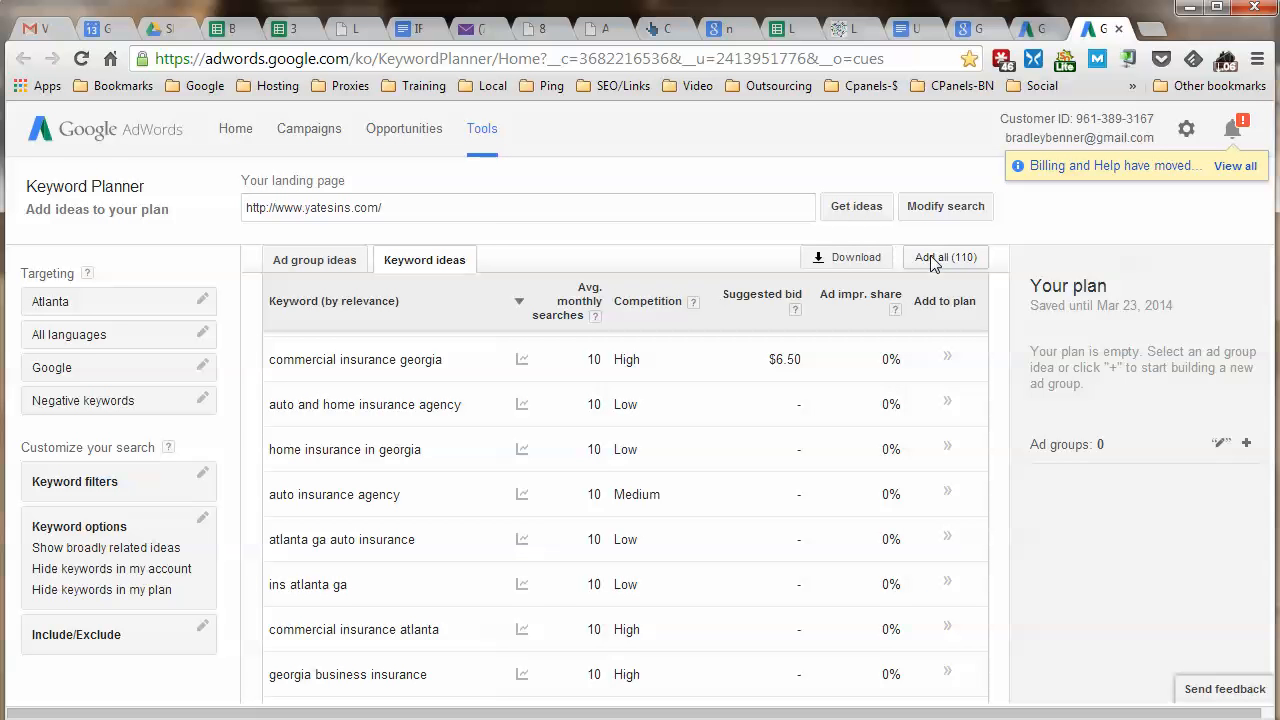
pyautogui.scroll(-5, 462, 545)
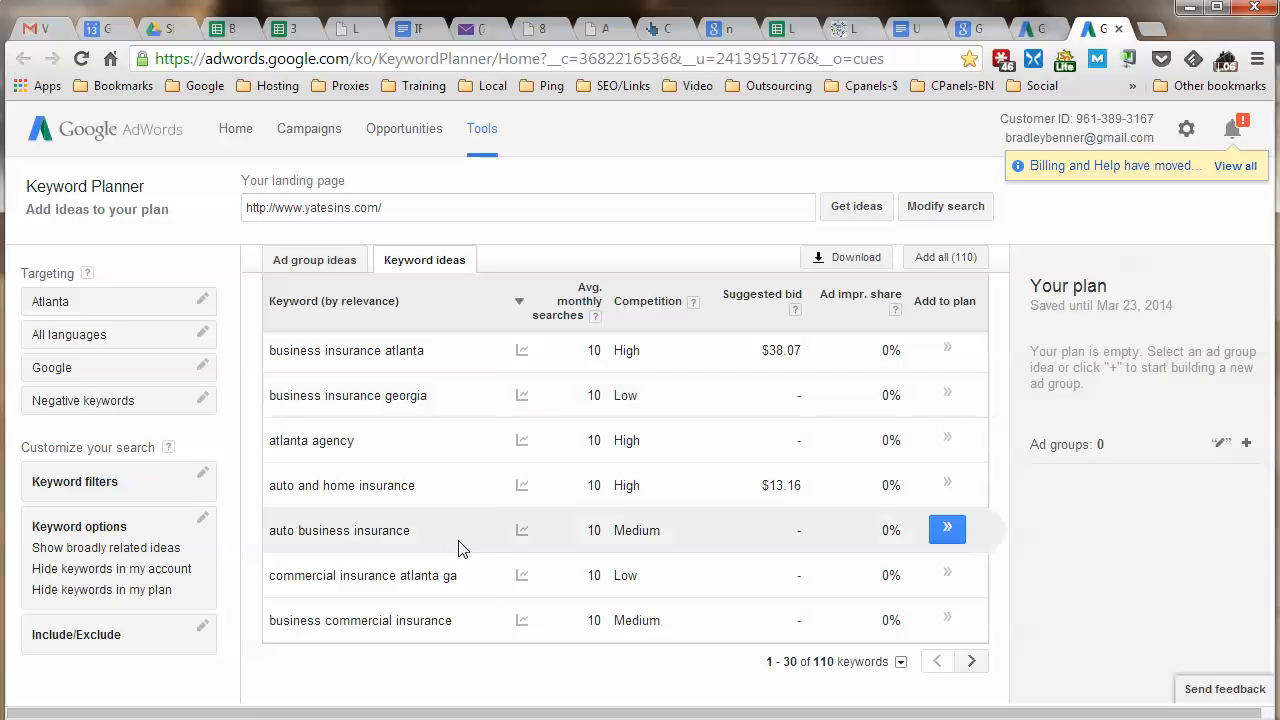
# Show 100 keywords per page in the idea list.
pyautogui.click(900, 661)
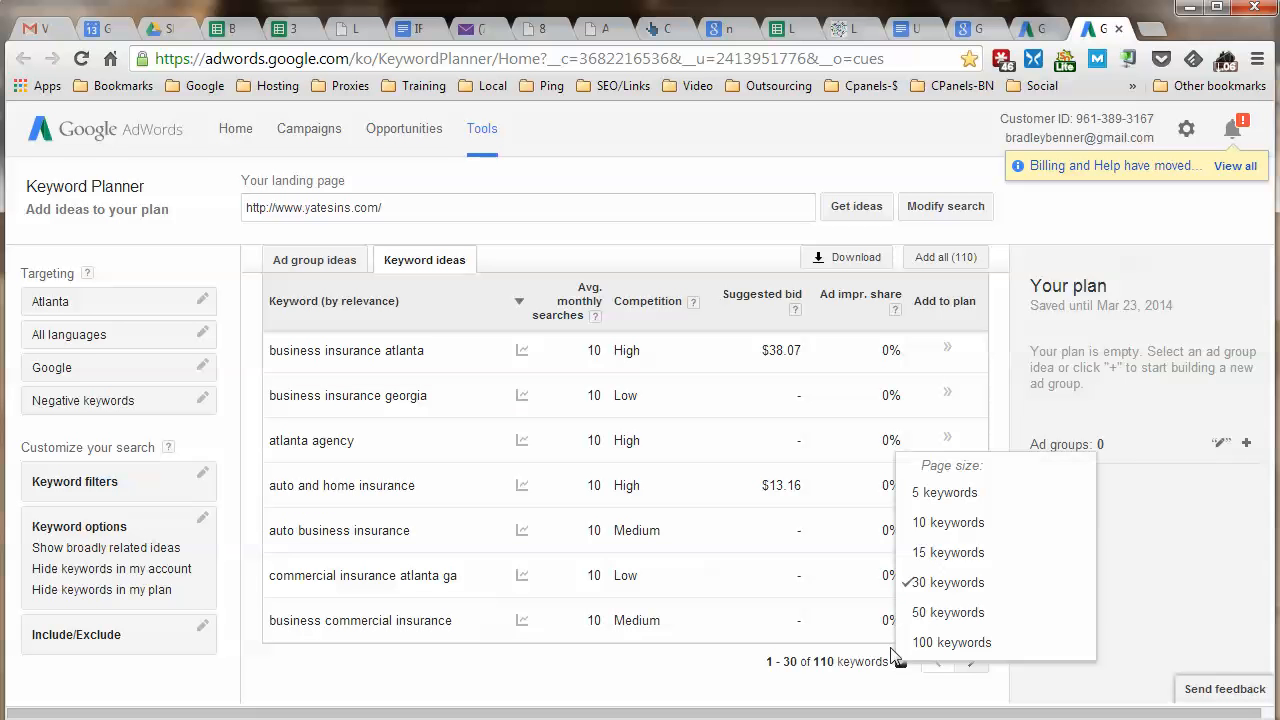
pyautogui.click(912, 645)
pyautogui.scroll(-6, 940, 575)
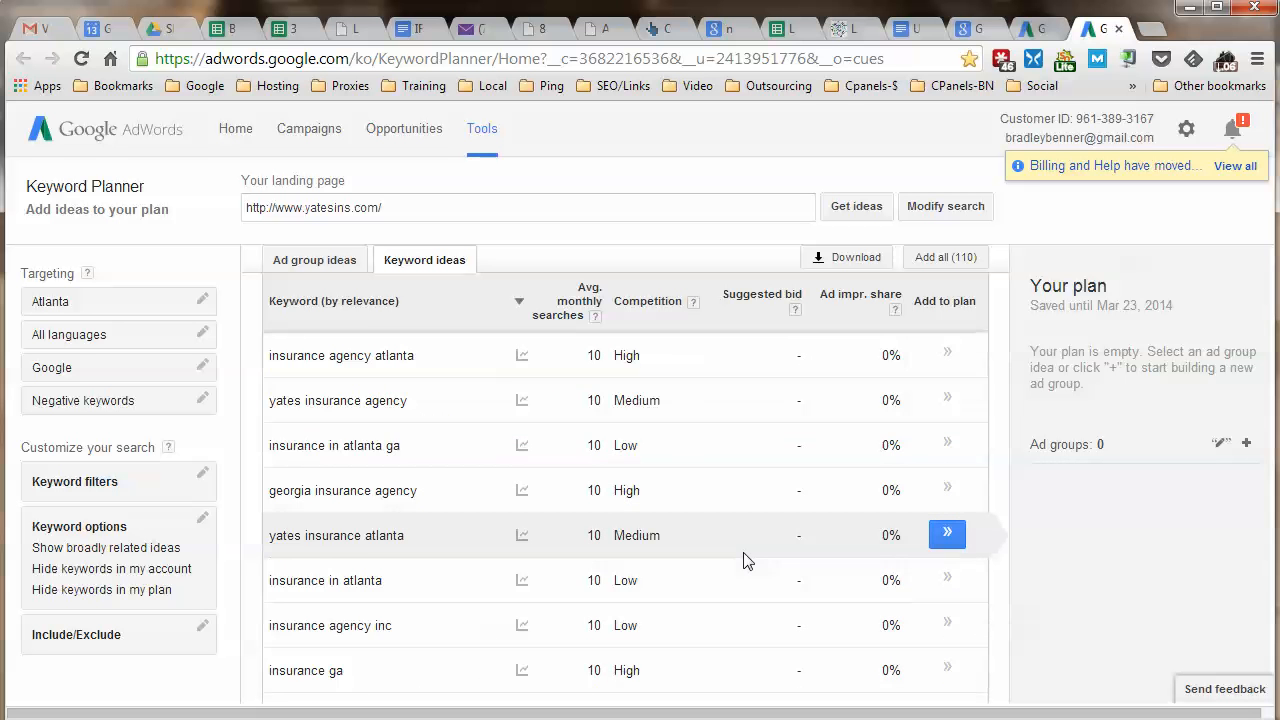
pyautogui.scroll(-2, 743, 561)
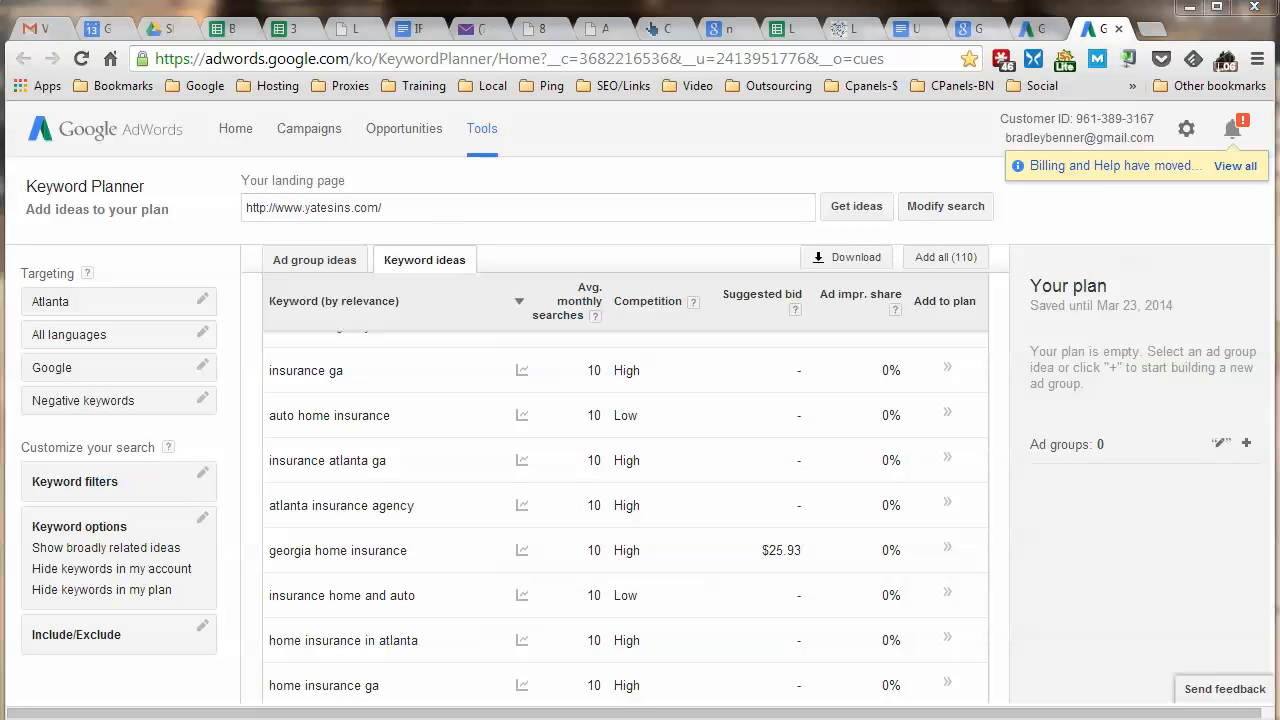
# Add a new sheet to the Insurance KWs workbook and name it Landing Page KWs.
pyautogui.hotkey('alt', 'Tab')
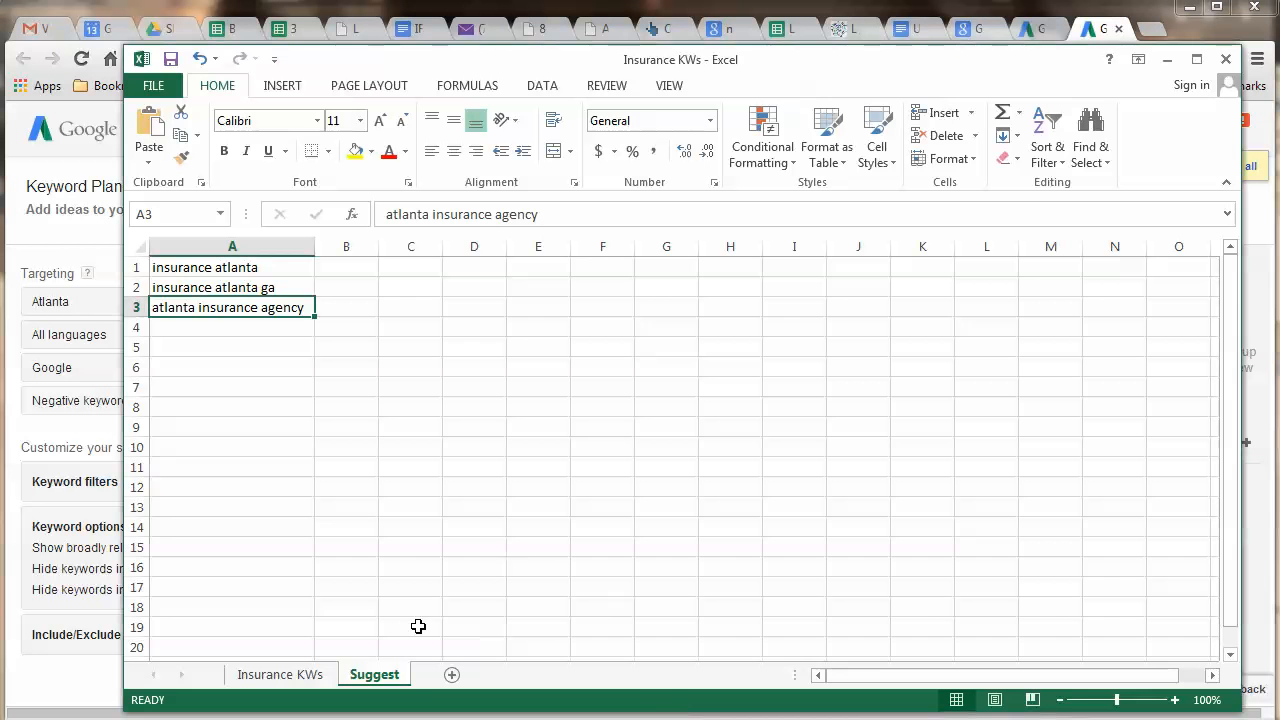
pyautogui.click(449, 674)
pyautogui.rightClick(449, 684)
pyautogui.press('r')
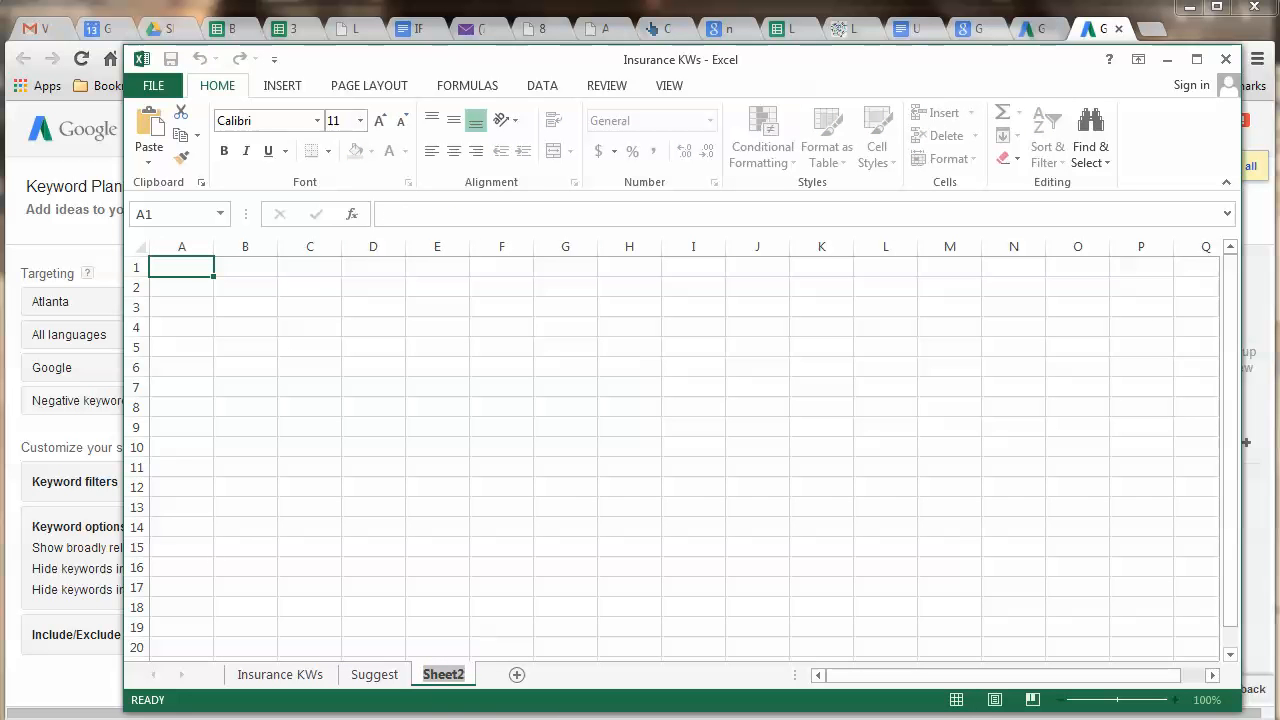
pyautogui.write('Landing')
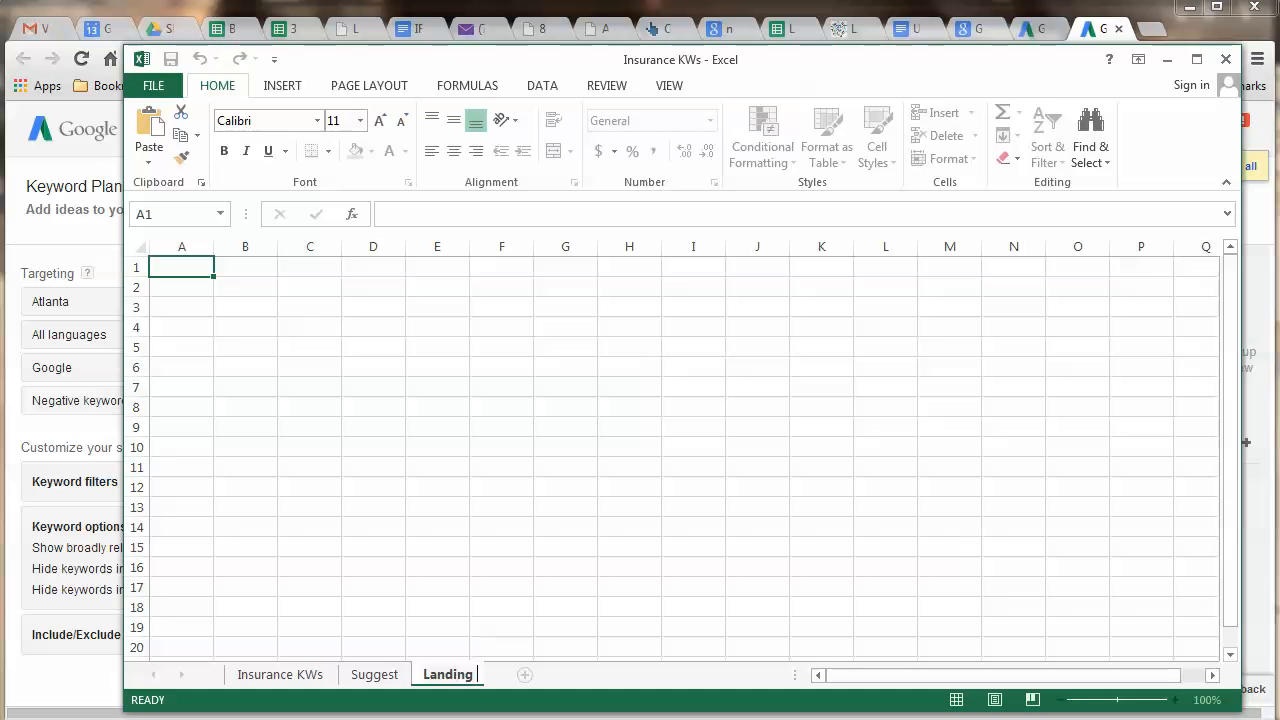
pyautogui.write(' Page KWs')
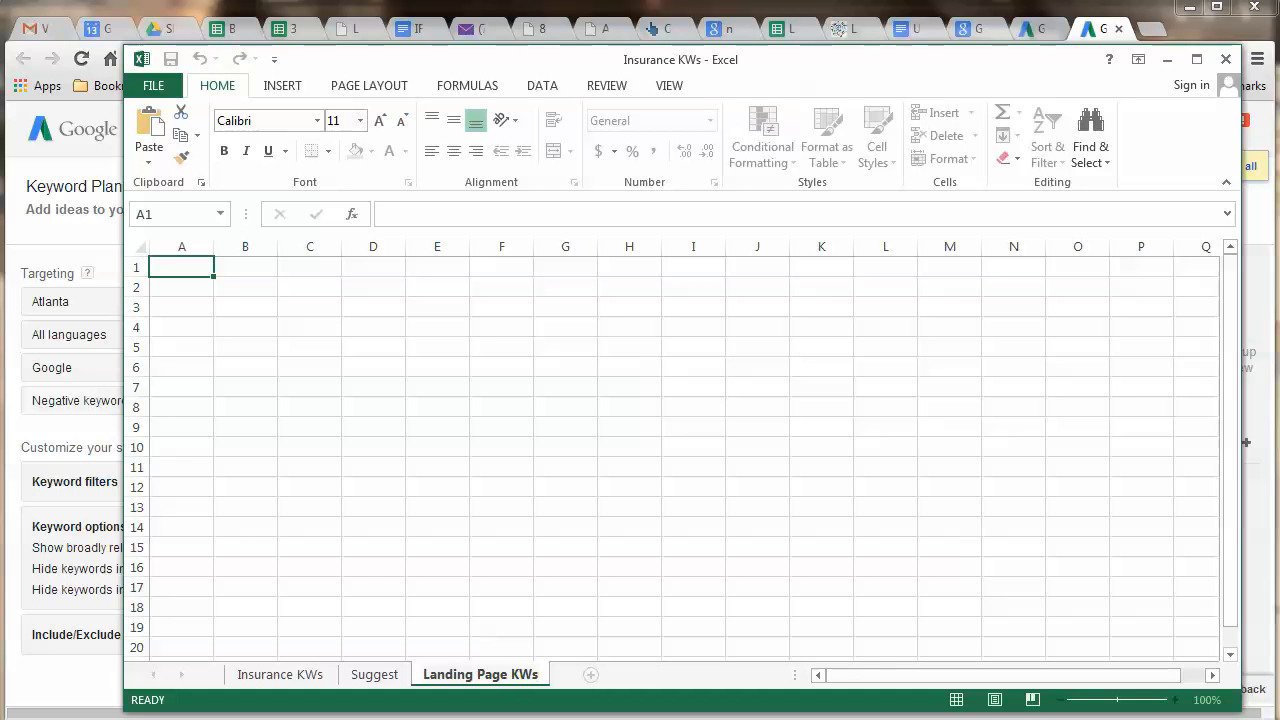
pyautogui.click(250, 470)
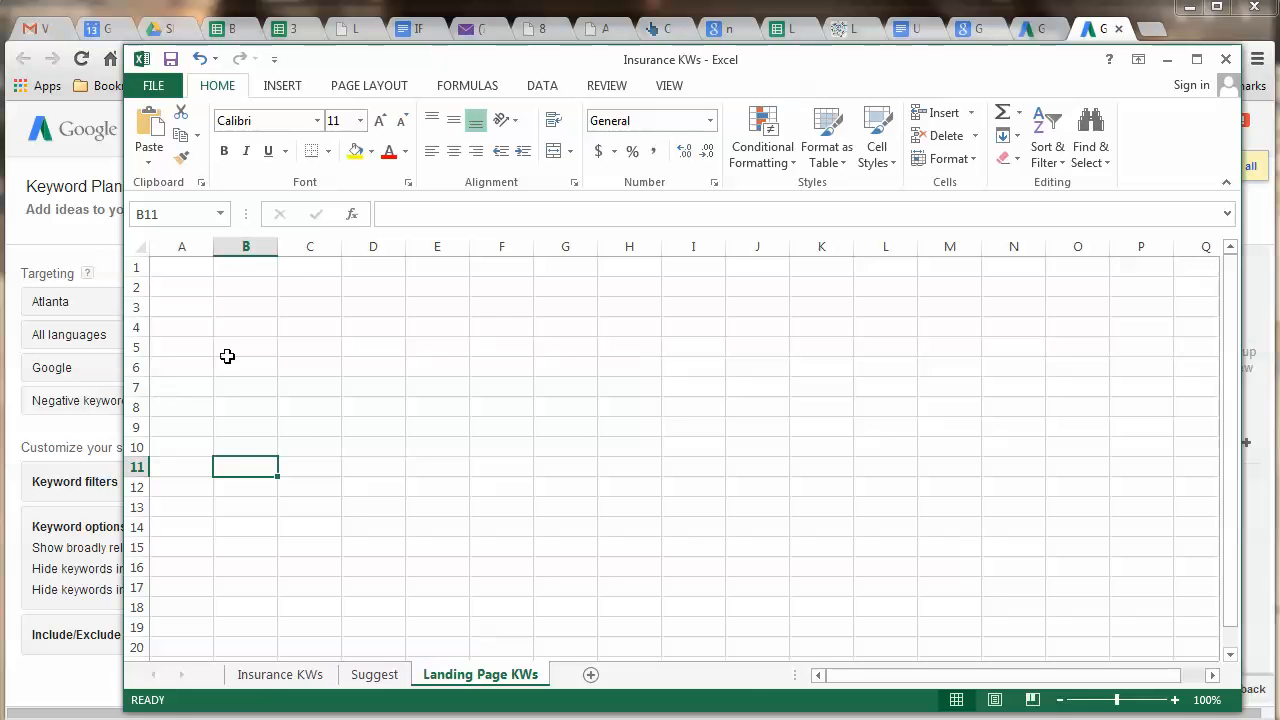
# Check the Insurance KWs, Suggest and Landing Page KWs sheets, ending on Insurance KWs.
pyautogui.click(268, 676)
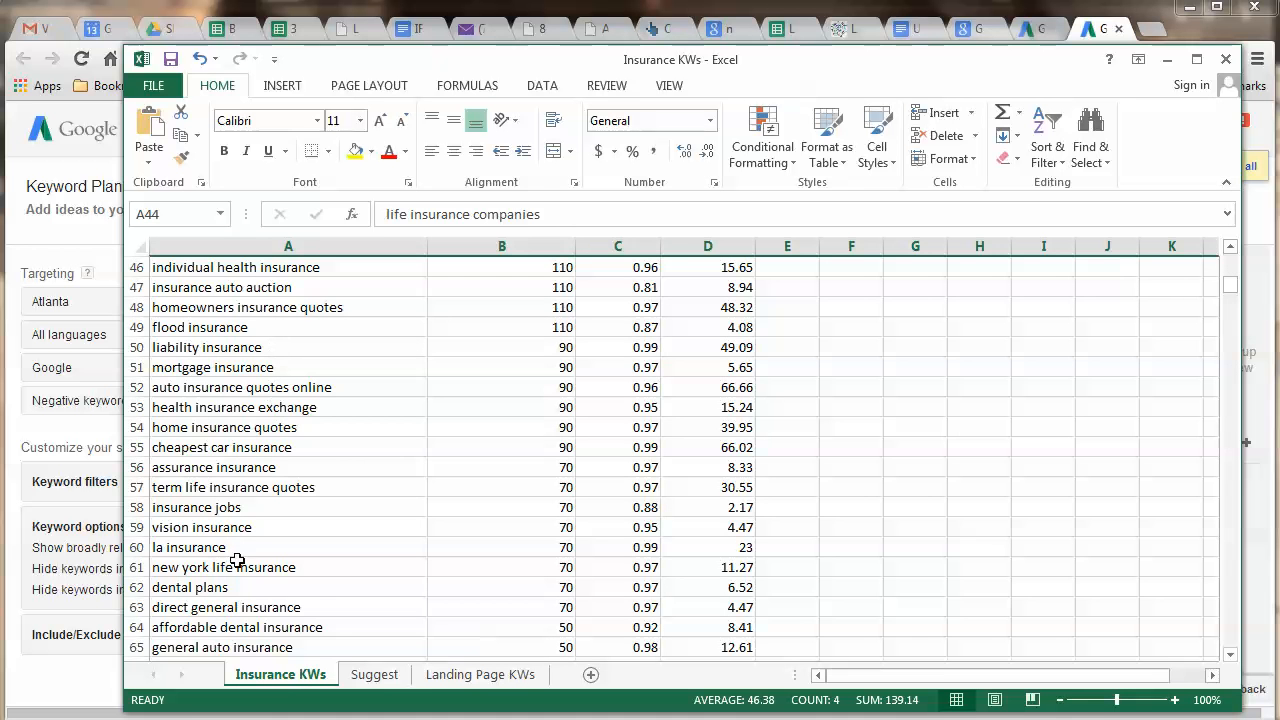
pyautogui.click(374, 675)
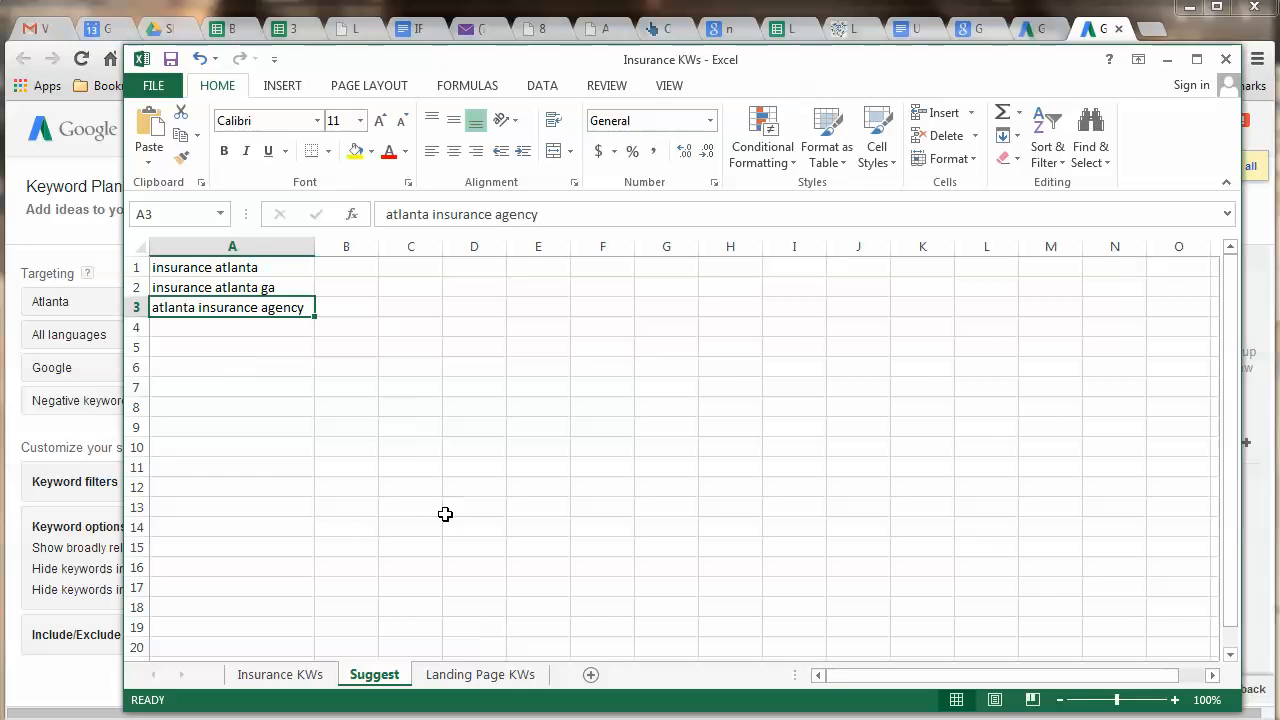
pyautogui.click(476, 686)
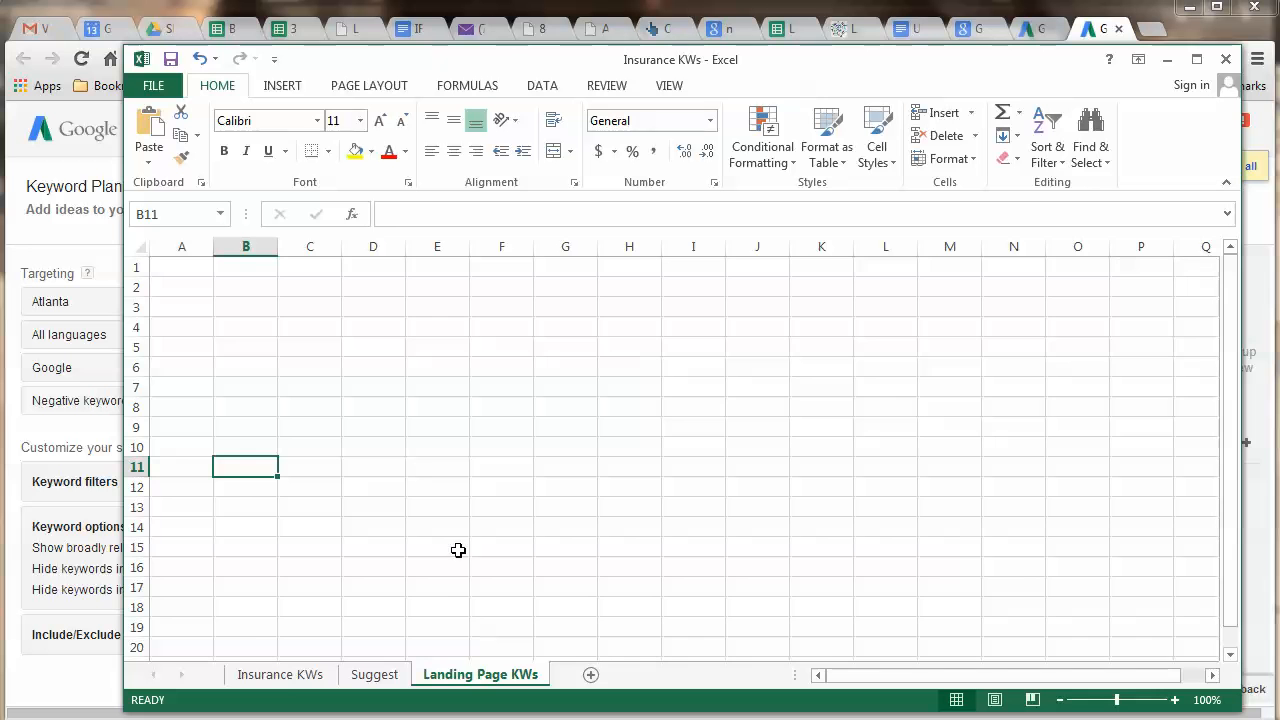
pyautogui.click(281, 676)
pyautogui.click(374, 676)
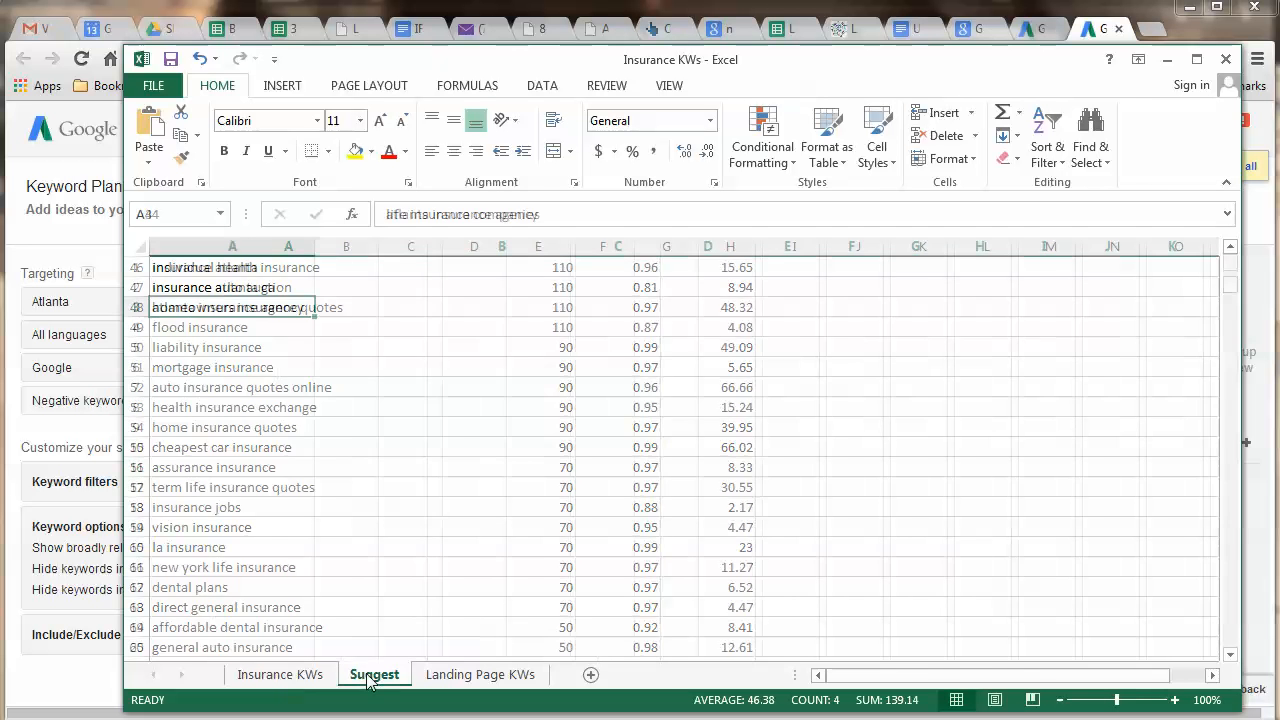
pyautogui.click(459, 676)
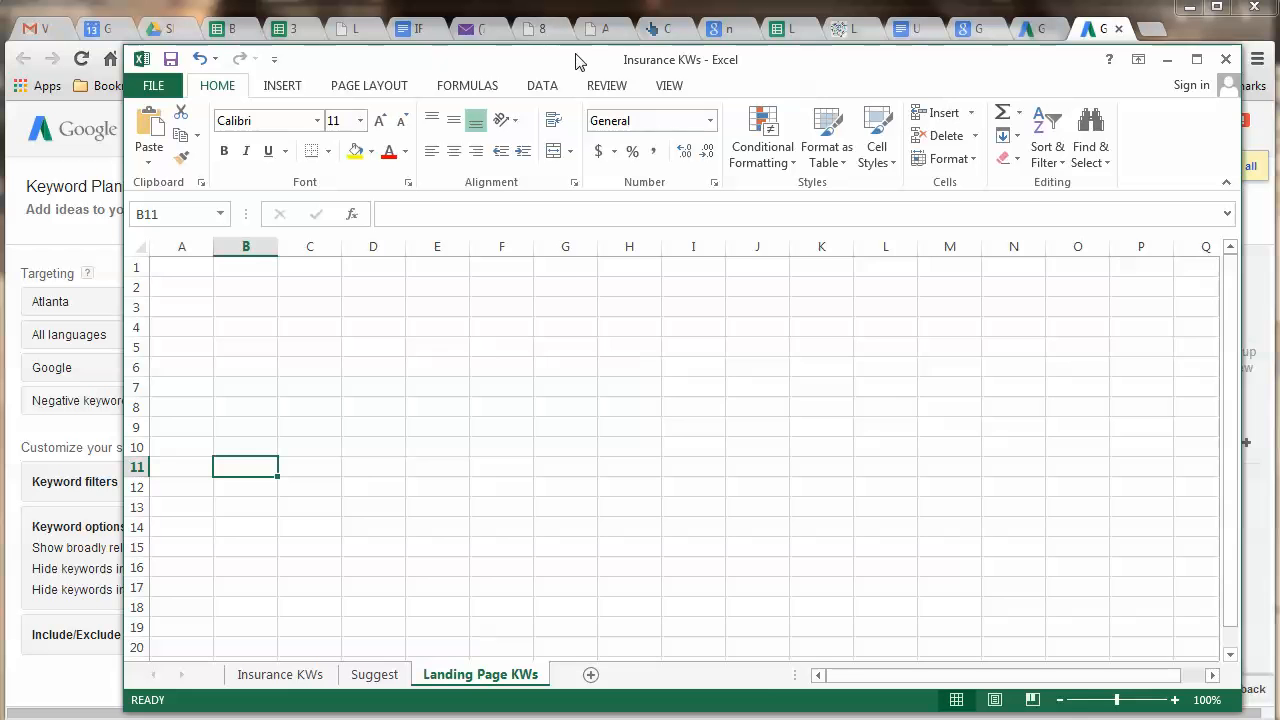
pyautogui.click(279, 676)
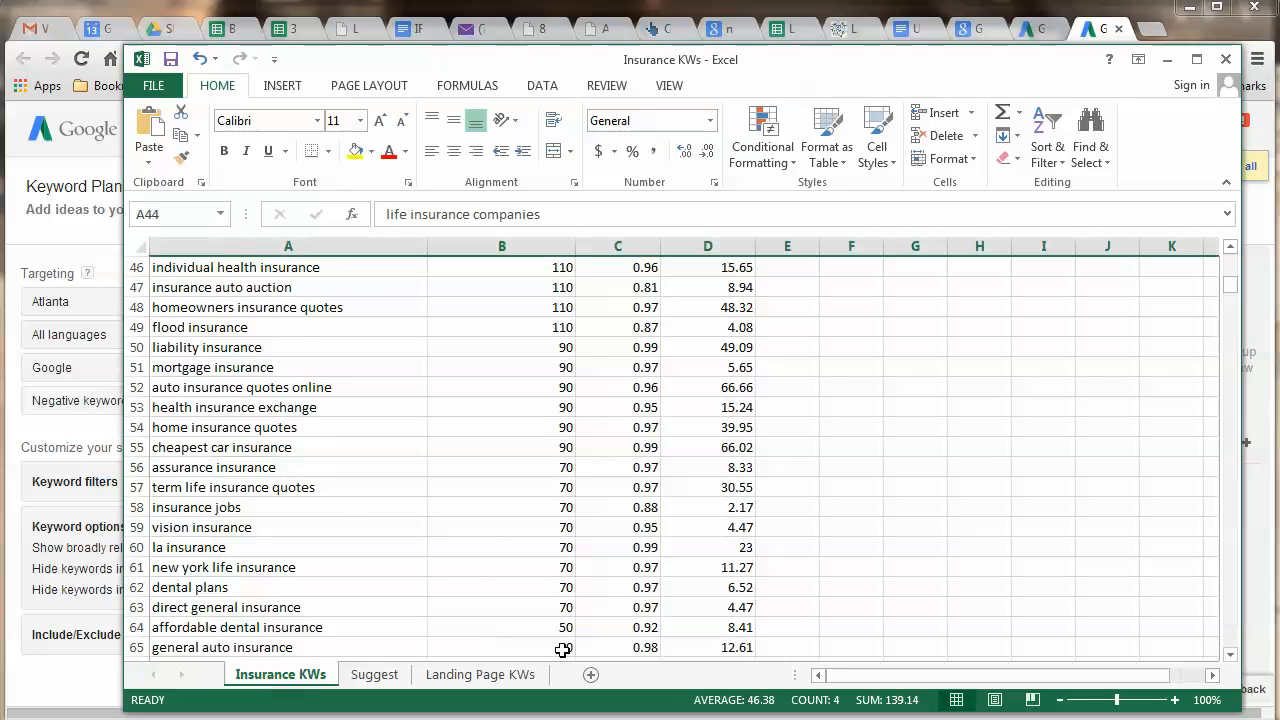